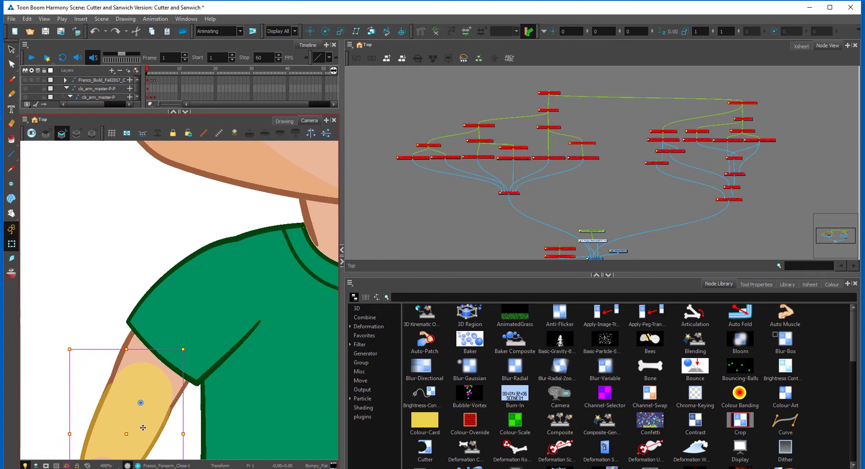
# Shift the forearm and bicep out of place to examine how they overlap at the elbow, and undo the moves
pyautogui.moveTo(146, 407)
pyautogui.mouseDown()
pyautogui.moveTo(98, 353)
pyautogui.moveTo(87, 305)
pyautogui.mouseUp()
pyautogui.press('2')
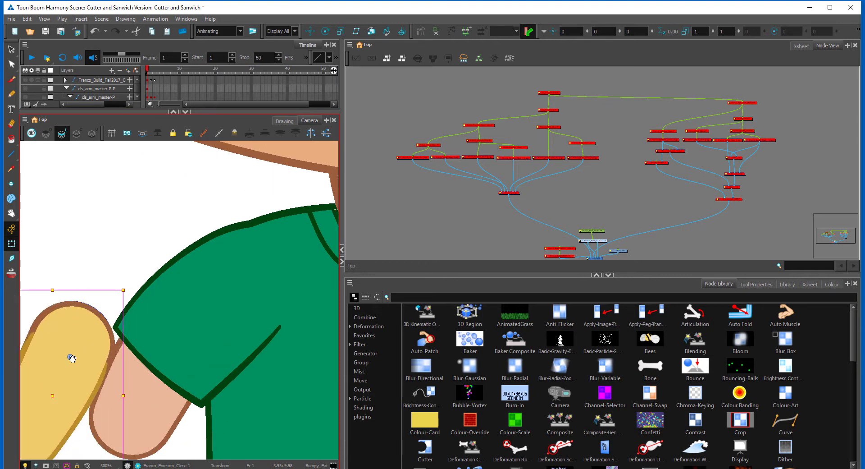
pyautogui.moveTo(72, 359); pyautogui.dragTo(195, 295)
pyautogui.press('2')
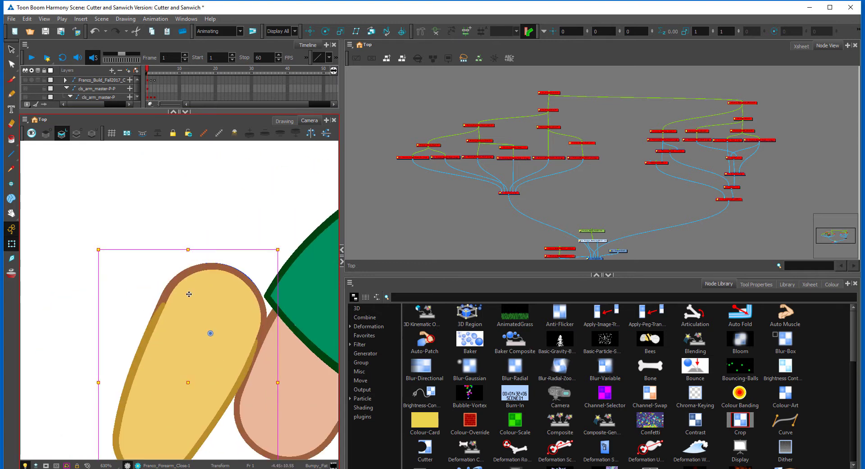
pyautogui.moveTo(199, 386); pyautogui.dragTo(209, 450)
pyautogui.click(289, 355)
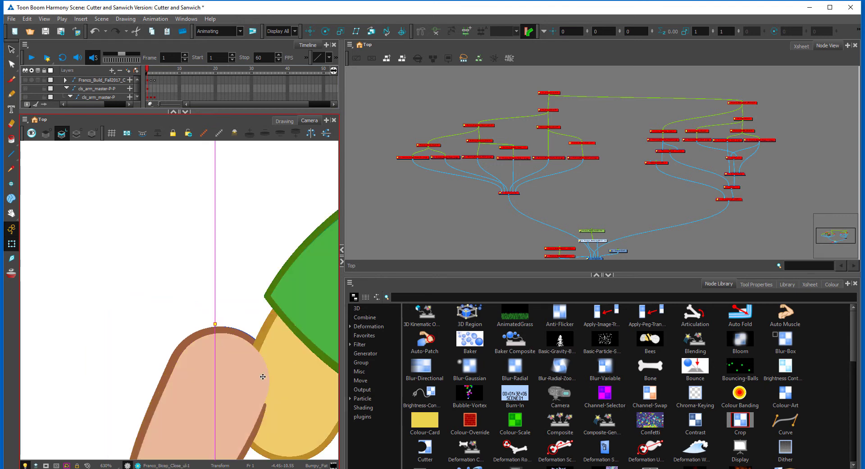
pyautogui.moveTo(277, 334)
pyautogui.mouseDown()
pyautogui.moveTo(237, 319)
pyautogui.moveTo(209, 332)
pyautogui.moveTo(209, 352)
pyautogui.moveTo(229, 326)
pyautogui.moveTo(236, 338)
pyautogui.mouseUp()
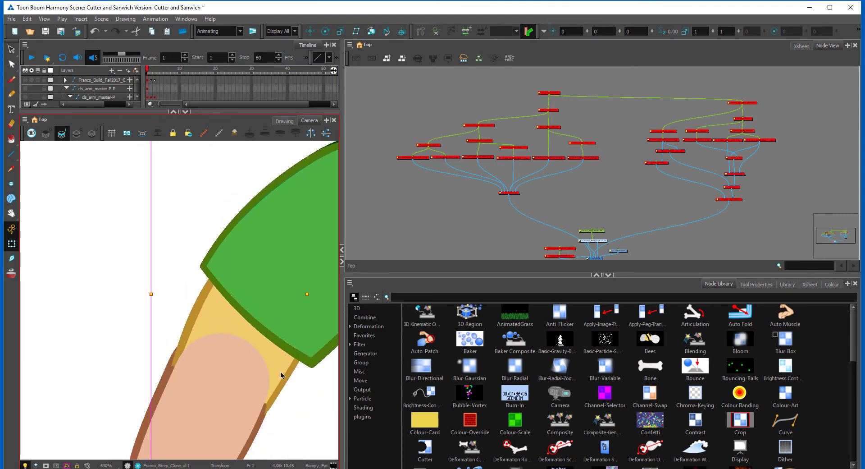
pyautogui.hotkey('ctrl', 'z')
pyautogui.hotkey('ctrl', 'z')
pyautogui.hotkey('ctrl', 'z')
pyautogui.click(131, 257)
# Disable the full-body Franco build's peg and group nodes in the node network
pyautogui.press('1')
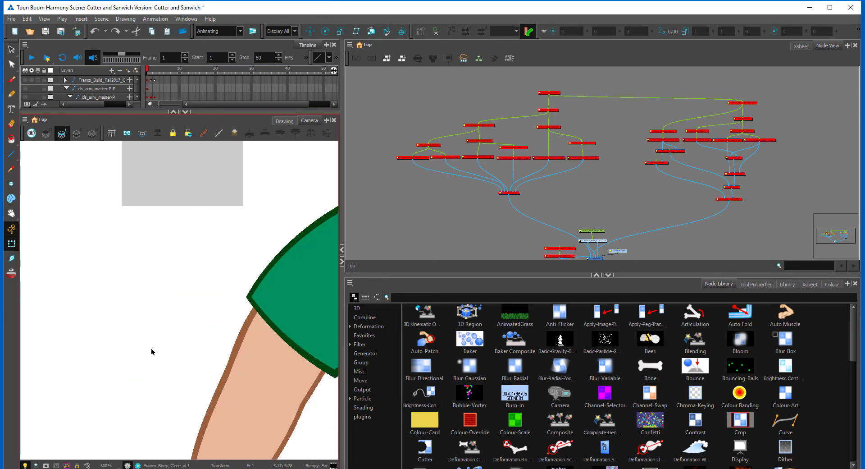
pyautogui.press('1')
pyautogui.press('1')
pyautogui.press('1')
pyautogui.press('1')
pyautogui.moveTo(604, 227); pyautogui.dragTo(578, 191)
pyautogui.click(575, 193)
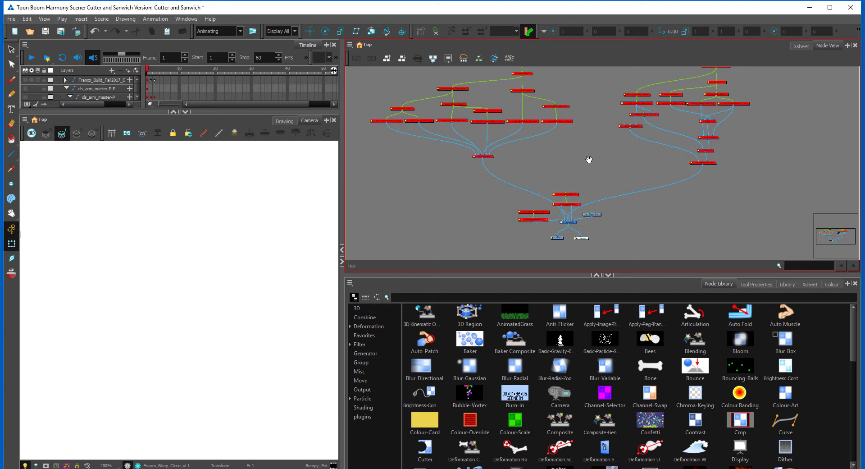
# Select all nodes of the close-up arm and close-up eye rigs and enable them
pyautogui.moveTo(594, 167); pyautogui.dragTo(594, 238)
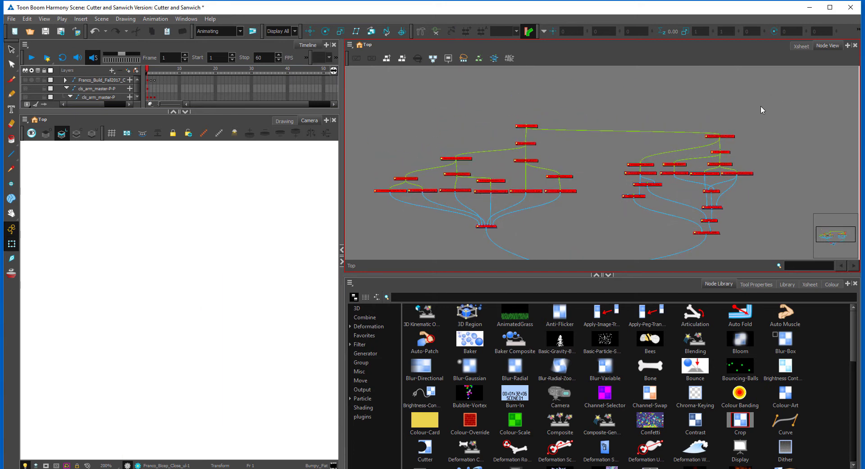
pyautogui.moveTo(767, 100); pyautogui.dragTo(355, 243)
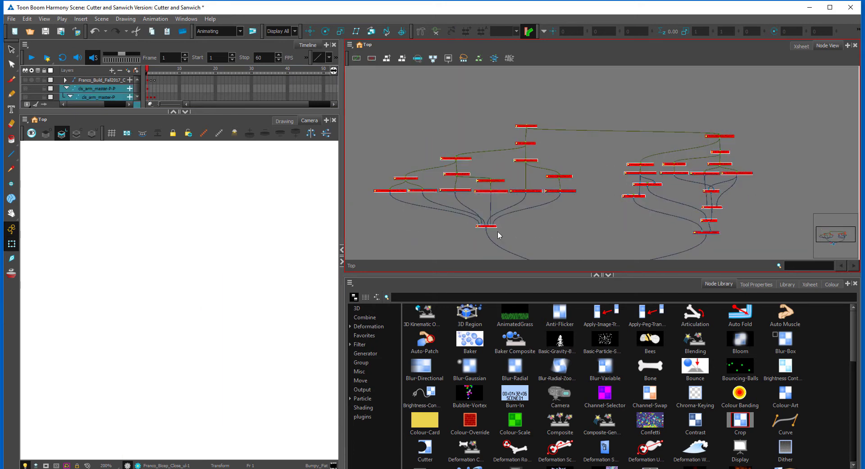
pyautogui.press('a')
pyautogui.press('Escape')
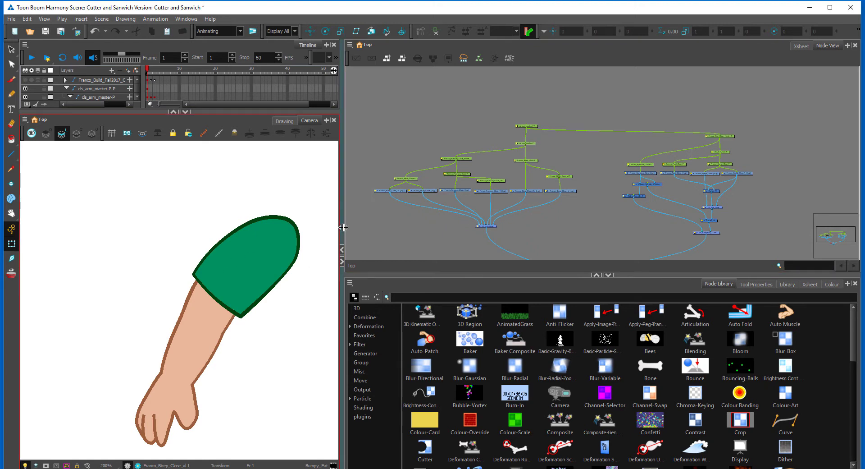
# Widen the Camera view and make the Node View taller
pyautogui.moveTo(342, 228); pyautogui.dragTo(437, 225)
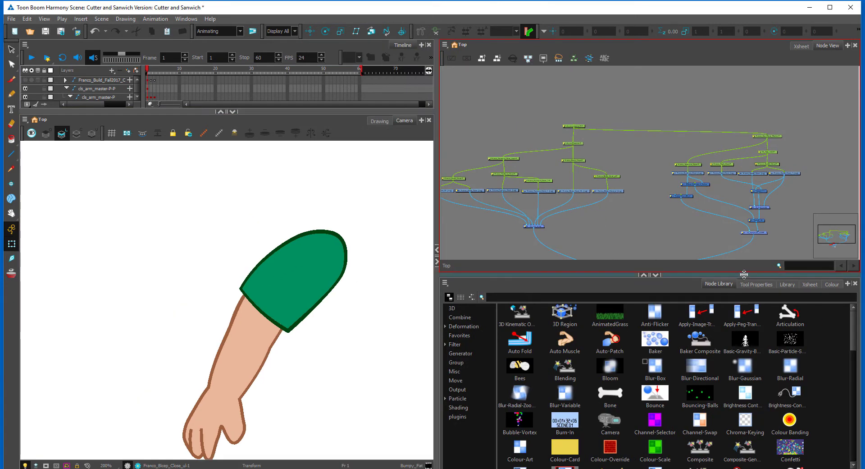
pyautogui.moveTo(744, 338); pyautogui.dragTo(744, 343)
pyautogui.moveTo(626, 253); pyautogui.dragTo(668, 291)
pyautogui.scroll(3, 667, 292)
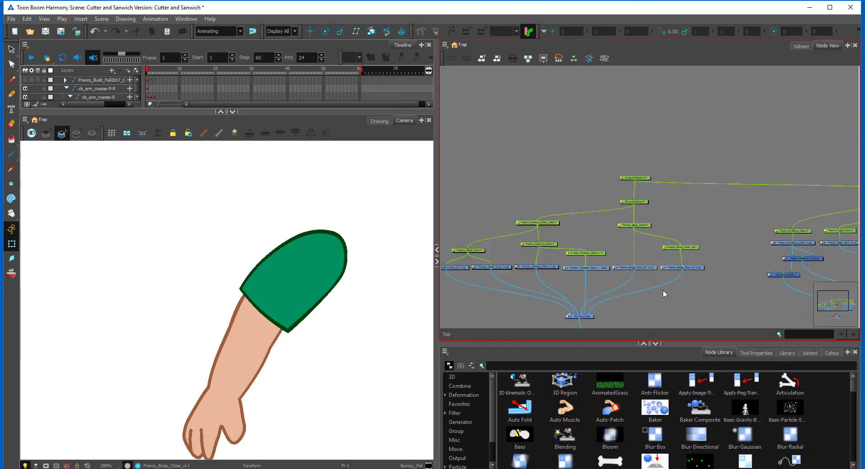
# Examine the close-up eye drawing together with its rig in the node network
pyautogui.moveTo(745, 285); pyautogui.dragTo(467, 247)
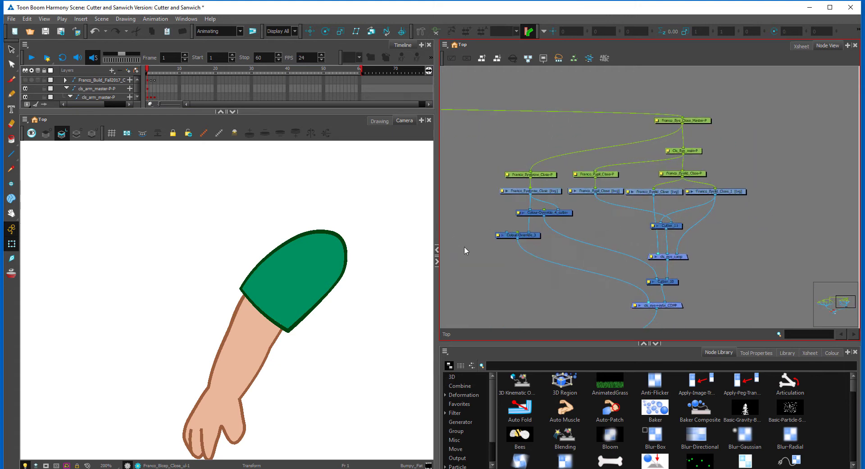
pyautogui.moveTo(366, 261); pyautogui.dragTo(384, 327)
pyautogui.moveTo(371, 204); pyautogui.dragTo(196, 307)
pyautogui.scroll(3, 382, 332)
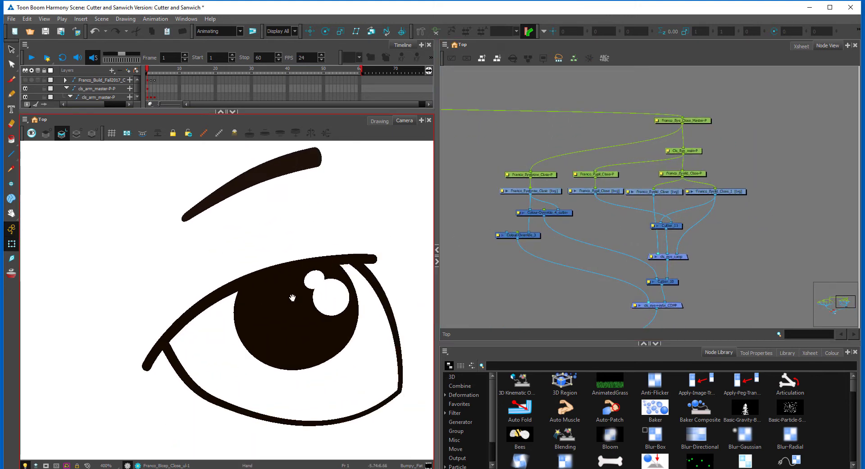
pyautogui.scroll(-1, 268, 308)
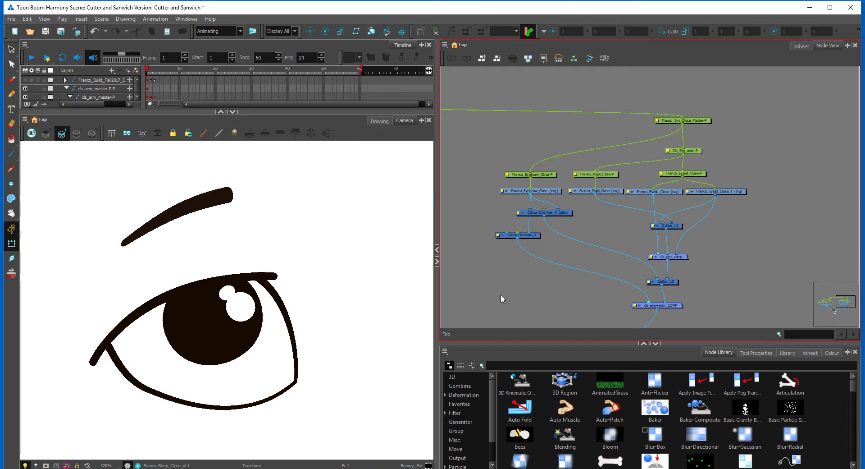
# Add a second Colour-Card node below the eye rig and connect it to the main Composite
pyautogui.scroll(-5, 736, 230)
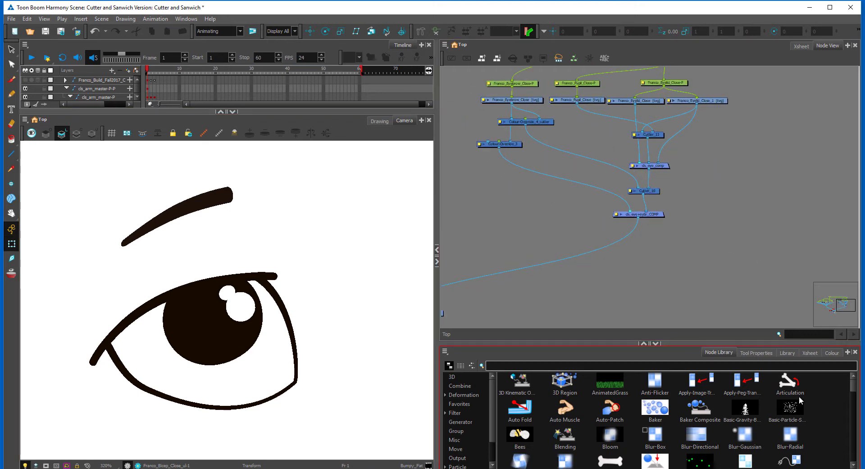
pyautogui.scroll(-5, 855, 389)
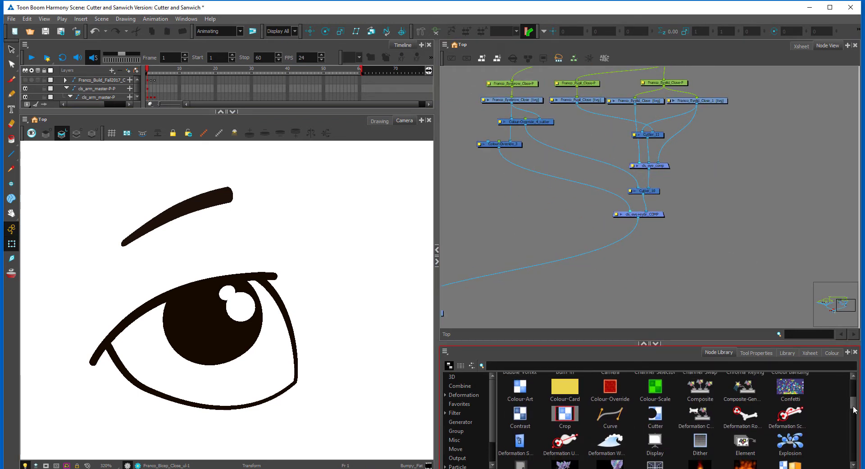
pyautogui.moveTo(566, 388); pyautogui.dragTo(593, 231)
pyautogui.moveTo(558, 258); pyautogui.dragTo(667, 232)
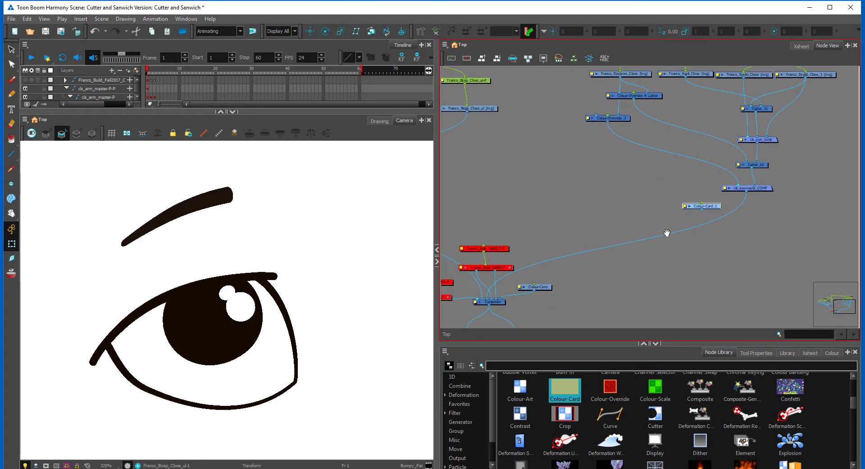
pyautogui.moveTo(606, 263); pyautogui.dragTo(503, 300)
# Set the new colour card to dark purple with red 63, green 28 and blue 118
pyautogui.click(685, 206)
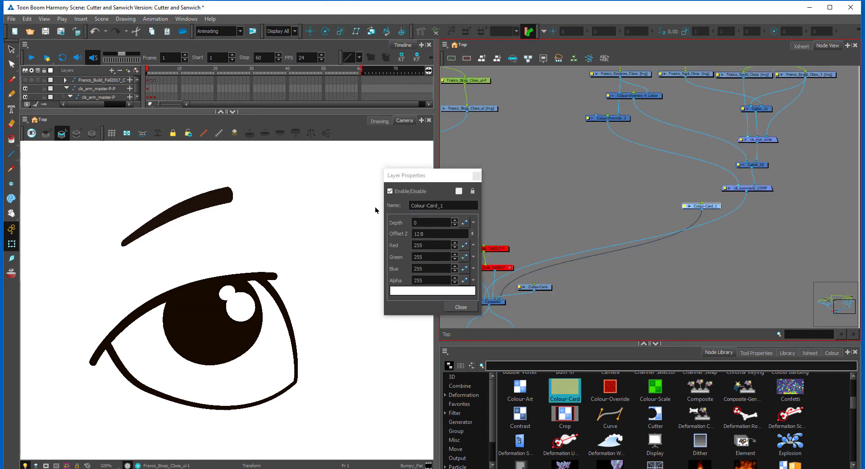
pyautogui.click(419, 289)
pyautogui.click(363, 238)
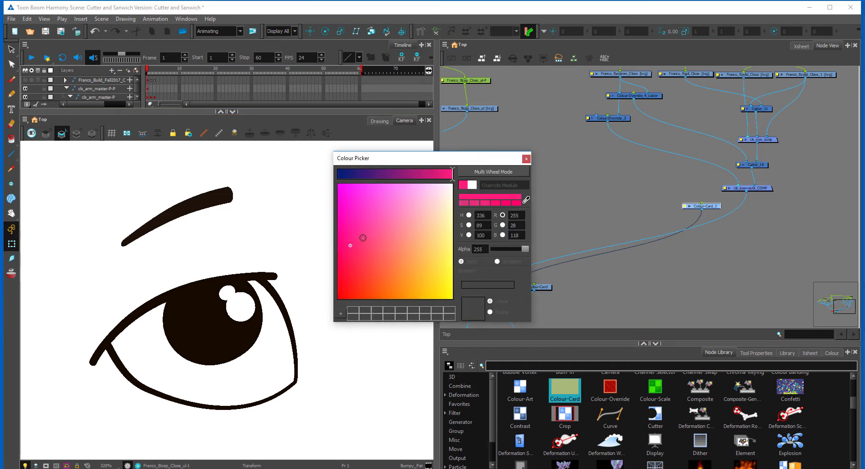
pyautogui.click(367, 174)
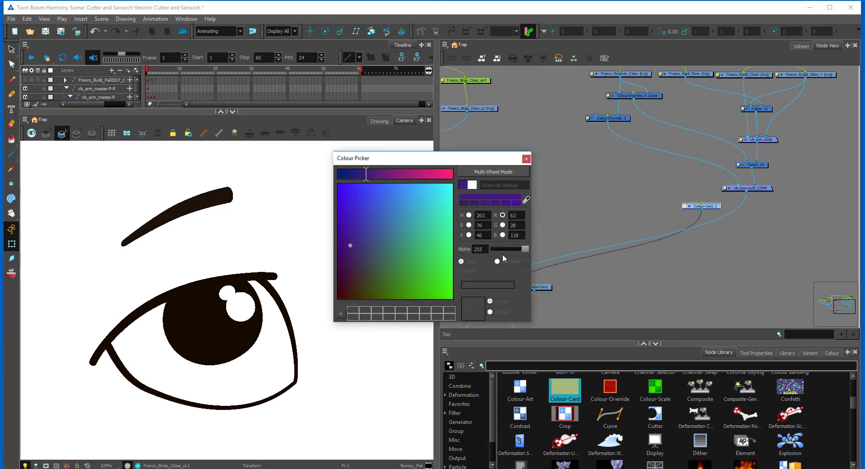
pyautogui.click(526, 160)
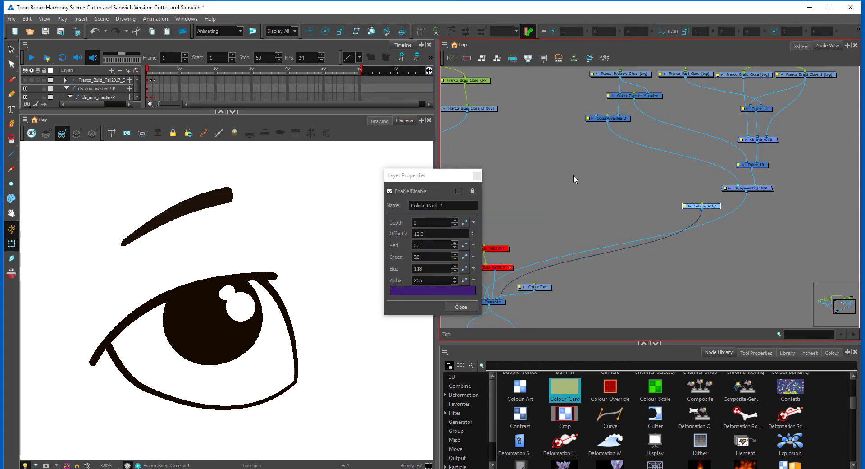
pyautogui.click(478, 176)
# Move the purple colour card closer to the main Composite and delete the original Colour-Card node
pyautogui.moveTo(710, 211); pyautogui.dragTo(638, 264)
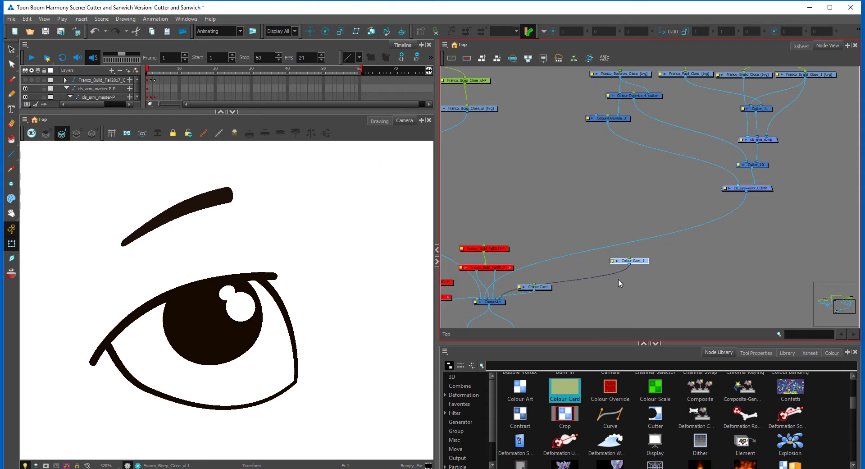
pyautogui.moveTo(557, 320); pyautogui.dragTo(658, 287)
pyautogui.click(748, 232)
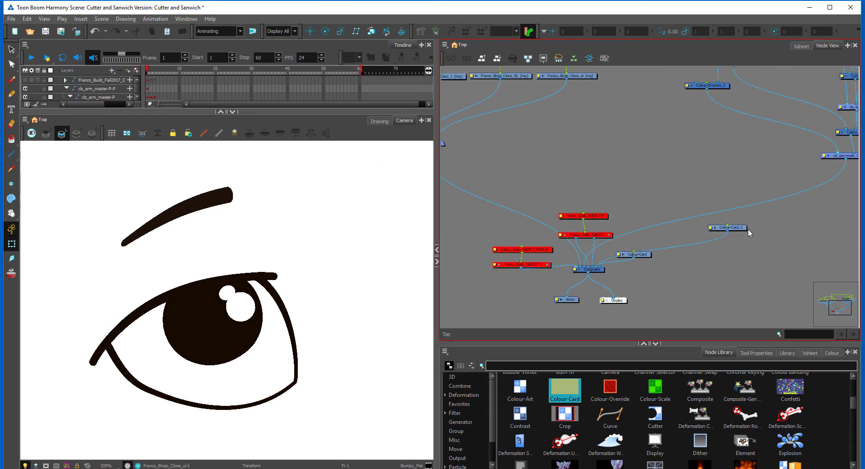
pyautogui.click(643, 255)
pyautogui.press('Delete')
pyautogui.click(739, 228)
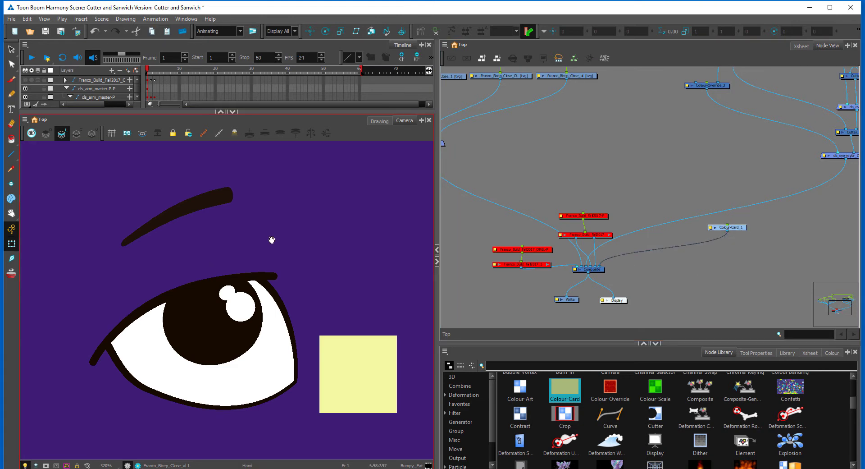
# Select the eyelid shape and the pupil in turn on the close-up eye to examine its separate parts
pyautogui.moveTo(299, 241); pyautogui.dragTo(326, 247)
pyautogui.press('Escape')
pyautogui.scroll(2, 252, 309)
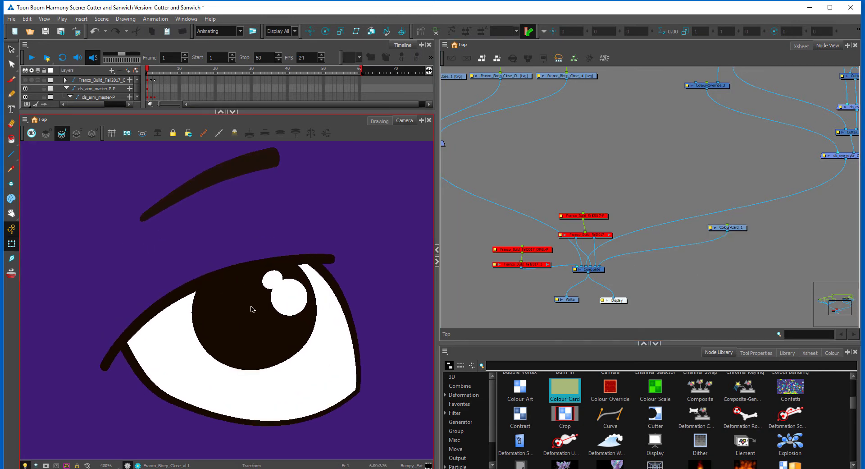
pyautogui.click(332, 334)
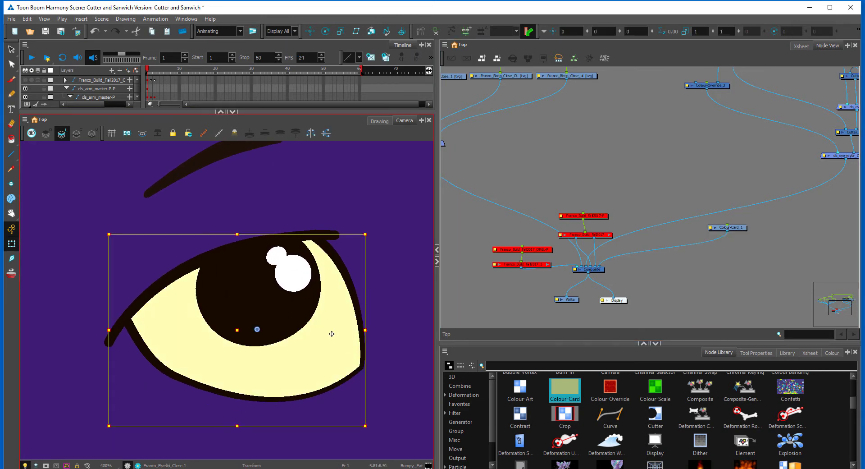
pyautogui.click(285, 312)
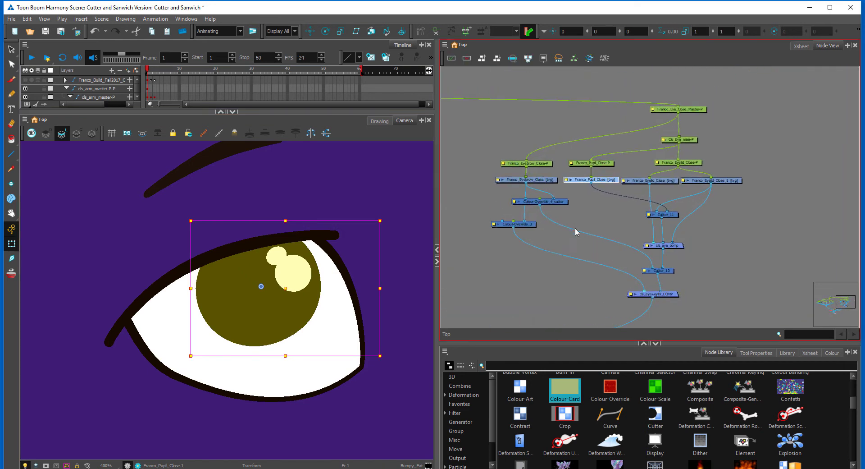
# Widen the Node View around the eye rig's nodes and clear the selection
pyautogui.scroll(2, 575, 242)
pyautogui.moveTo(435, 231); pyautogui.dragTo(385, 231)
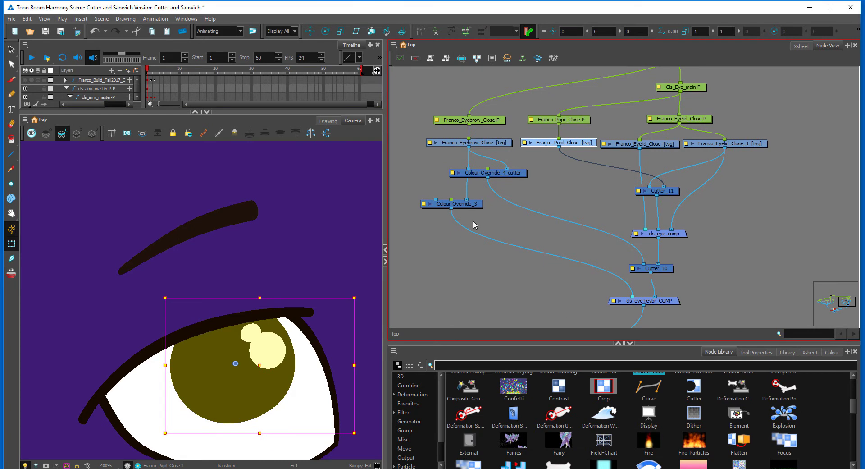
pyautogui.moveTo(290, 335); pyautogui.dragTo(286, 284)
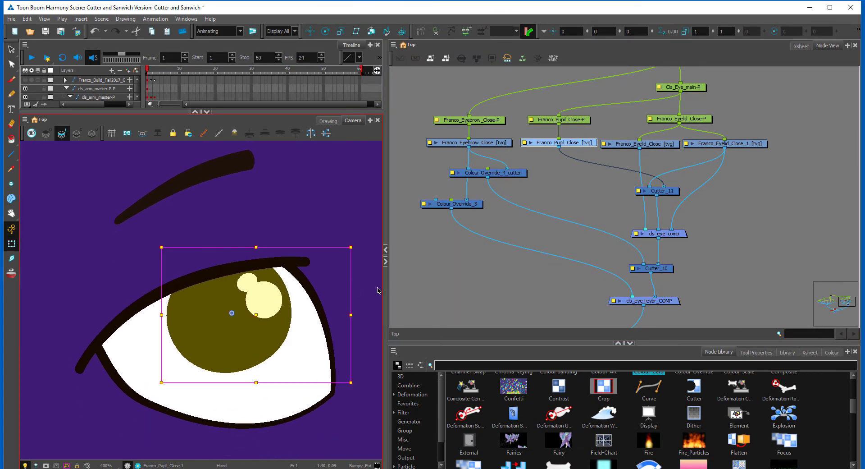
pyautogui.click(659, 214)
pyautogui.moveTo(740, 200); pyautogui.dragTo(720, 215)
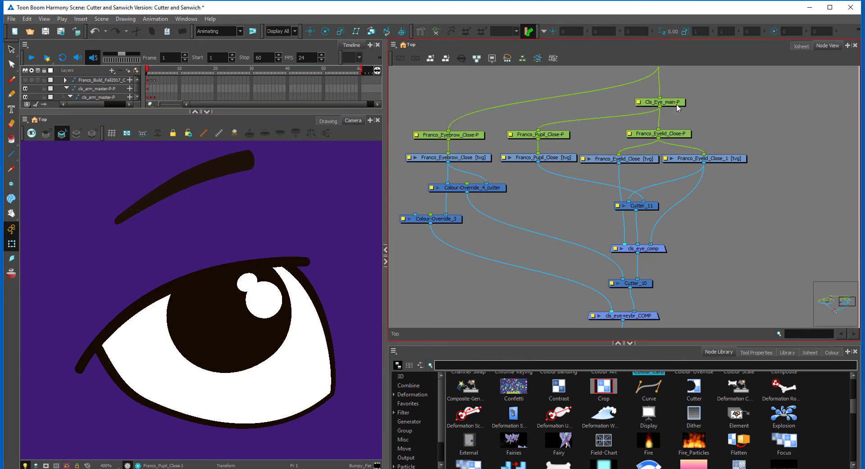
# Nudge the Franco_Eyelid_Close-P peg node aside and open the Franco_Eyelid_Close_1 drawing on its own in the Drawing view
pyautogui.moveTo(676, 135); pyautogui.dragTo(681, 134)
pyautogui.click(701, 140)
pyautogui.click(738, 162)
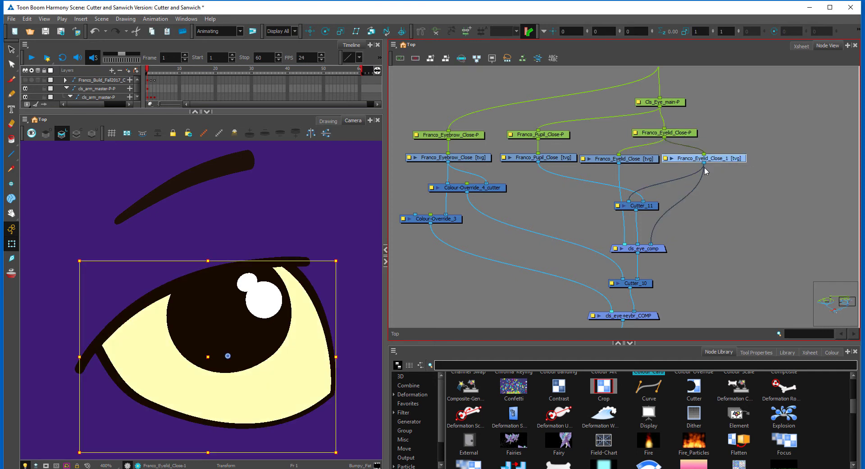
pyautogui.click(328, 122)
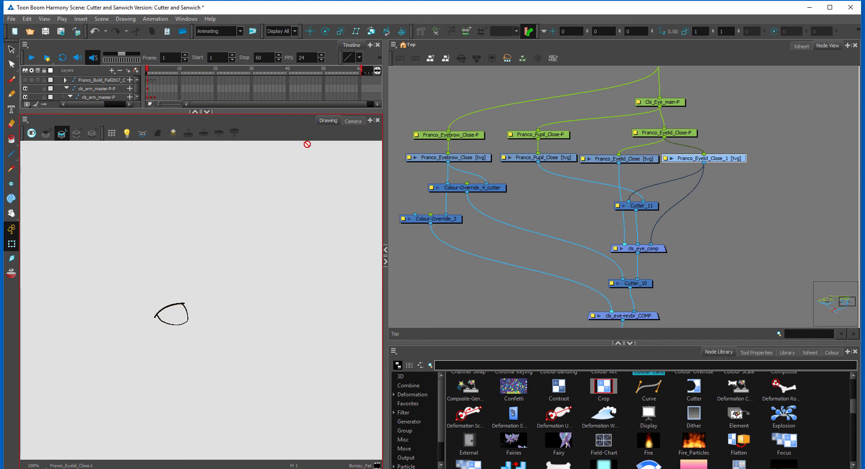
pyautogui.press('2')
pyautogui.moveTo(132, 296); pyautogui.dragTo(193, 264)
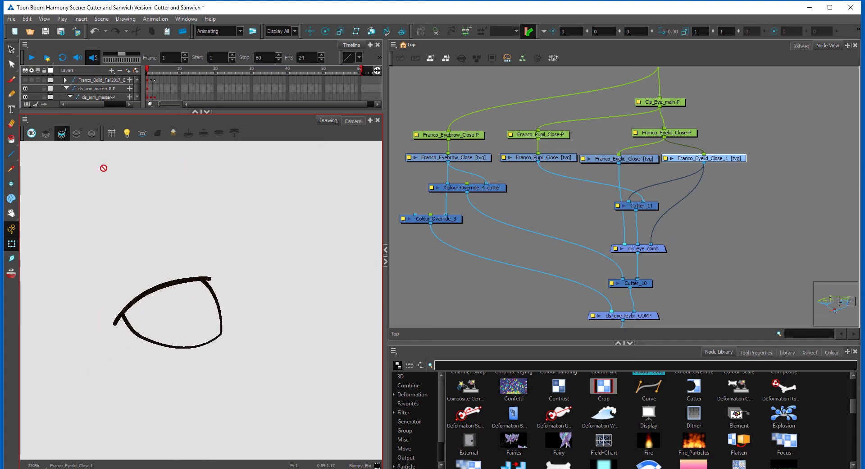
# Switch through the eyelid drawing's art layers to examine its white fill and outlines separately, ending on the outlines
pyautogui.click(77, 136)
pyautogui.click(91, 134)
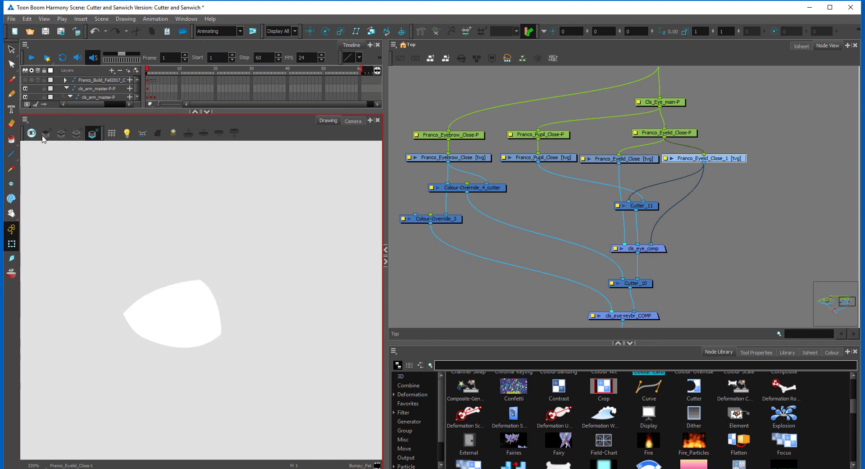
pyautogui.click(44, 134)
pyautogui.click(61, 134)
pyautogui.click(64, 132)
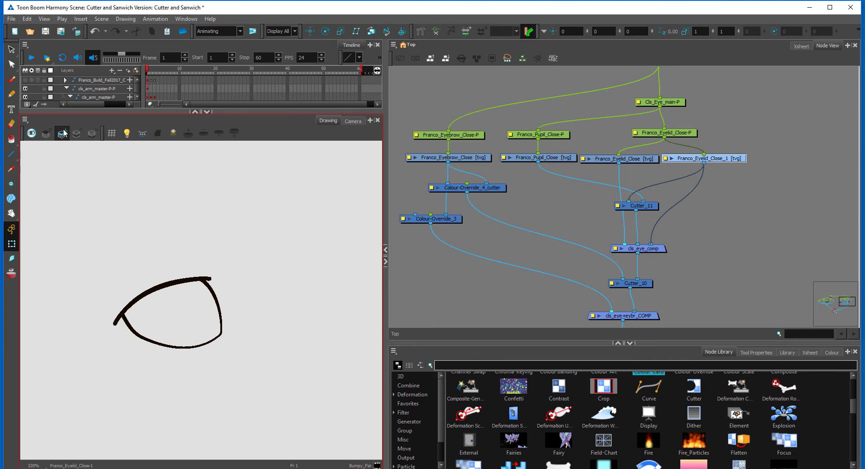
# Select the eyelid drawing's outline strokes for a close look, and switch to its white fill layer and select the shape
pyautogui.click(11, 50)
pyautogui.moveTo(233, 238); pyautogui.dragTo(193, 320)
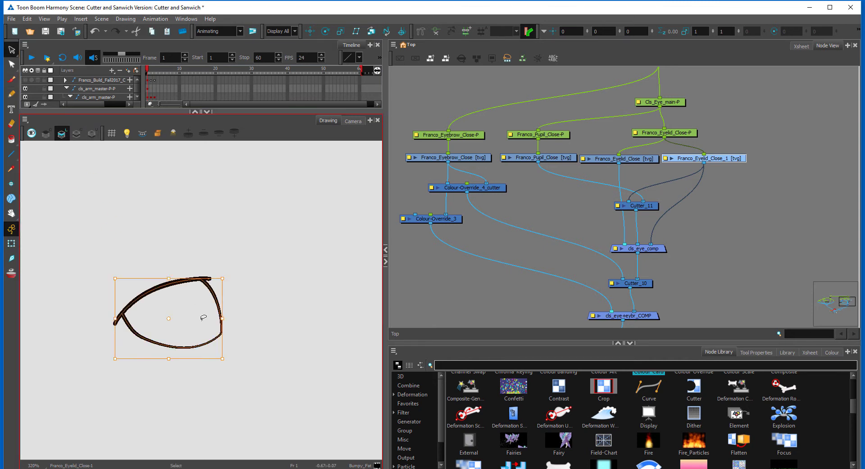
pyautogui.press('2')
pyautogui.press('2')
pyautogui.press('2')
pyautogui.click(94, 203)
pyautogui.moveTo(141, 207); pyautogui.dragTo(213, 202)
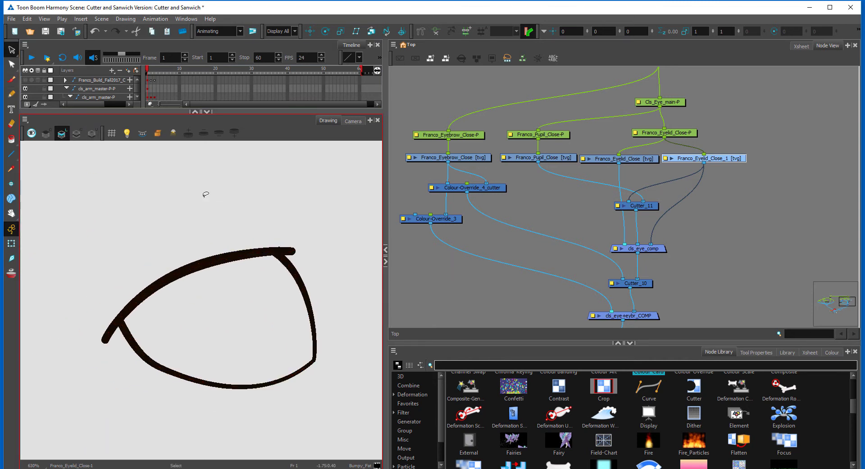
pyautogui.click(93, 133)
pyautogui.click(282, 305)
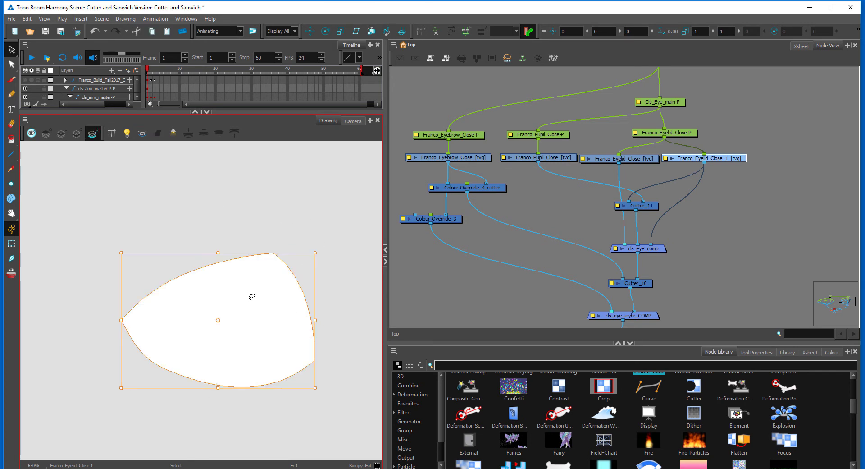
# Return to the Camera view and clear the selection to view the complete close-up eye alongside its nodes
pyautogui.click(353, 121)
pyautogui.hotkey('shift', 't')
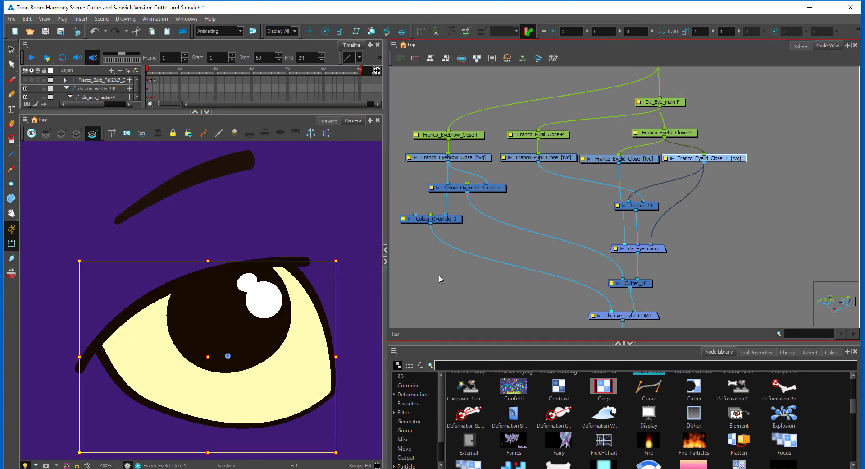
pyautogui.click(440, 279)
pyautogui.moveTo(589, 224); pyautogui.dragTo(608, 240)
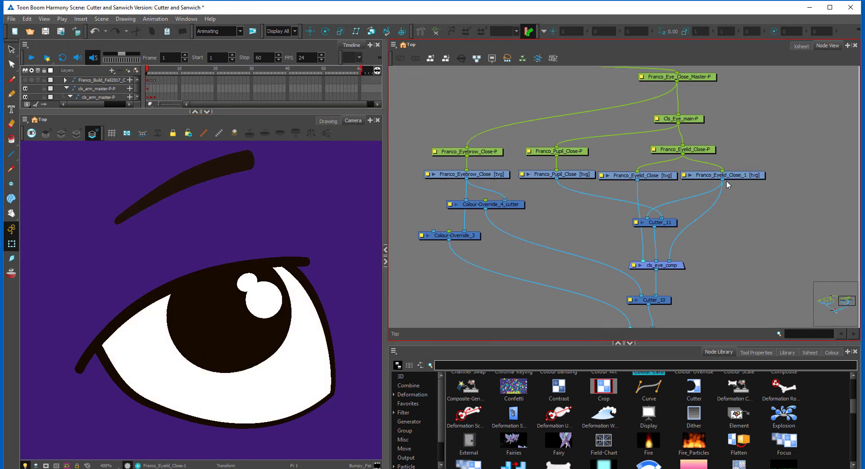
# Nudge the Cutter_11 and Franco_Eyelid_Close_1 nodes slightly to show the cables running between them
pyautogui.moveTo(671, 224); pyautogui.dragTo(675, 224)
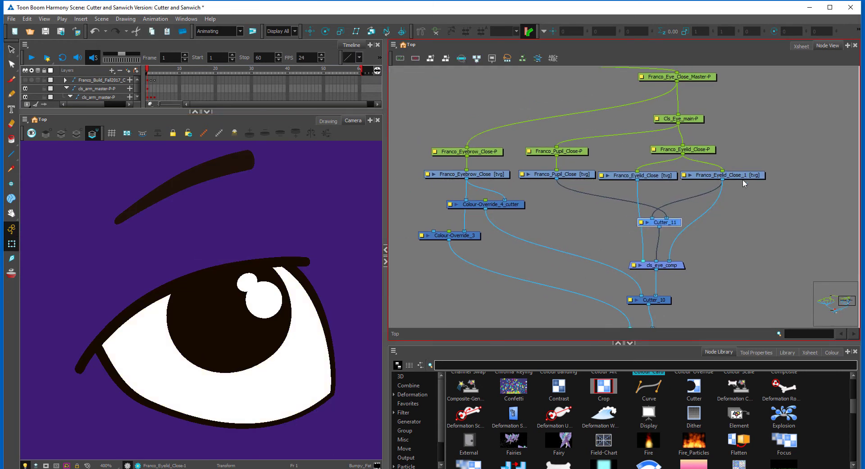
pyautogui.moveTo(745, 178); pyautogui.dragTo(754, 179)
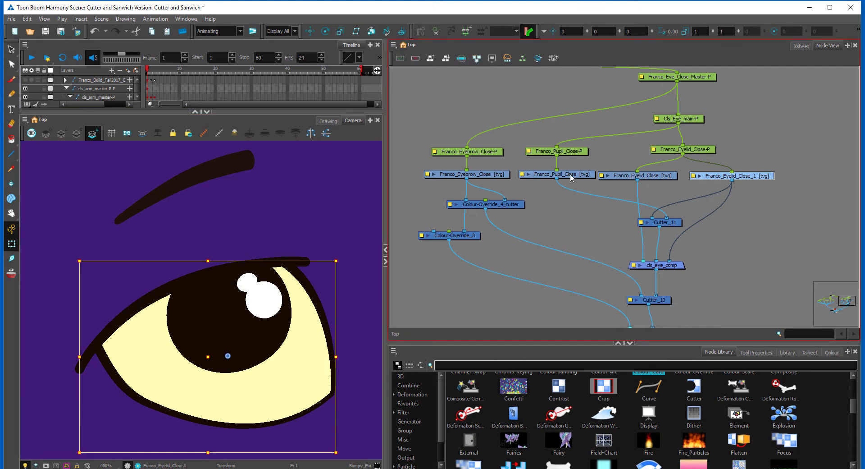
pyautogui.hotkey('ctrl', 'z')
pyautogui.hotkey('ctrl', 'z')
pyautogui.moveTo(677, 222); pyautogui.dragTo(676, 224)
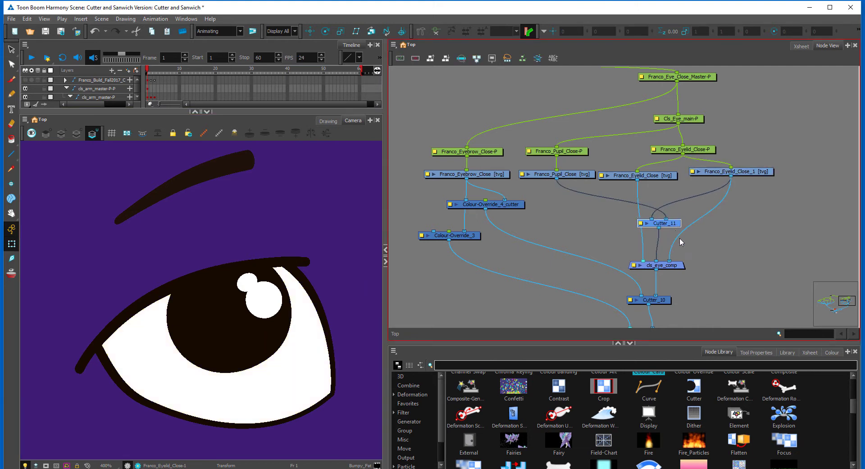
# Adjust the positions of the Franco_Eyelid_Close, Cutter_11 and Franco_Eyelid_Close_1 nodes while tracing the eyelid cable into cls_eye_comp
pyautogui.click(642, 200)
pyautogui.moveTo(659, 177); pyautogui.dragTo(655, 175)
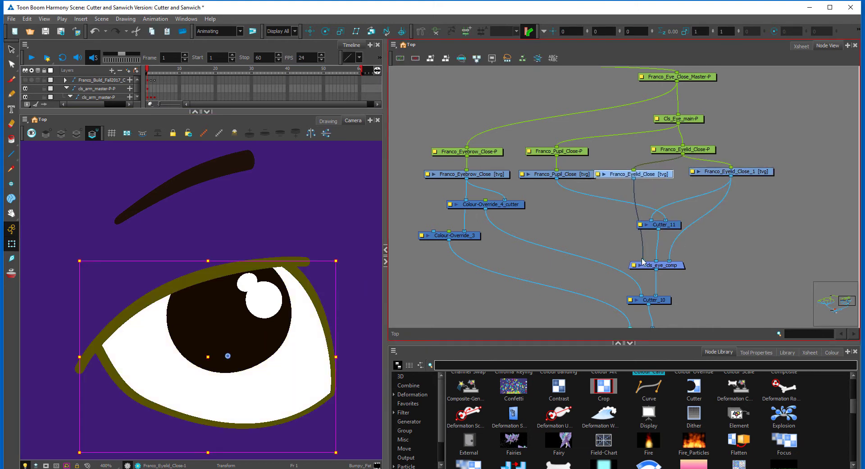
pyautogui.moveTo(643, 261); pyautogui.dragTo(674, 226)
pyautogui.click(711, 252)
pyautogui.moveTo(633, 179); pyautogui.dragTo(636, 262)
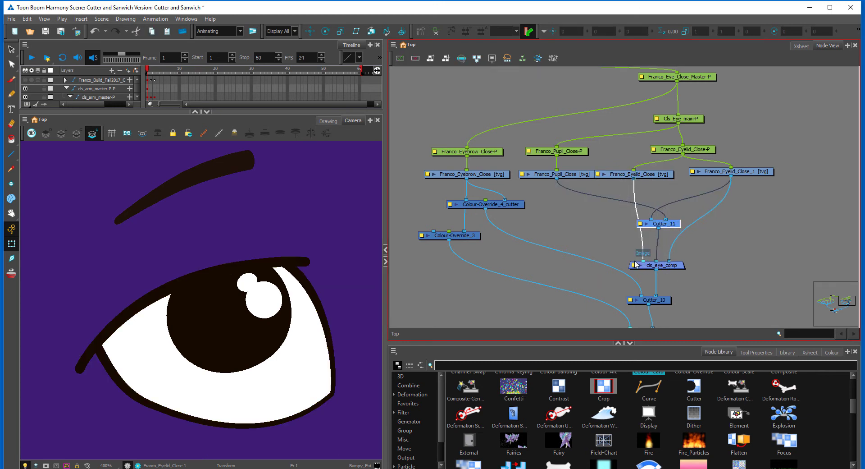
pyautogui.moveTo(744, 171); pyautogui.dragTo(746, 182)
pyautogui.click(714, 244)
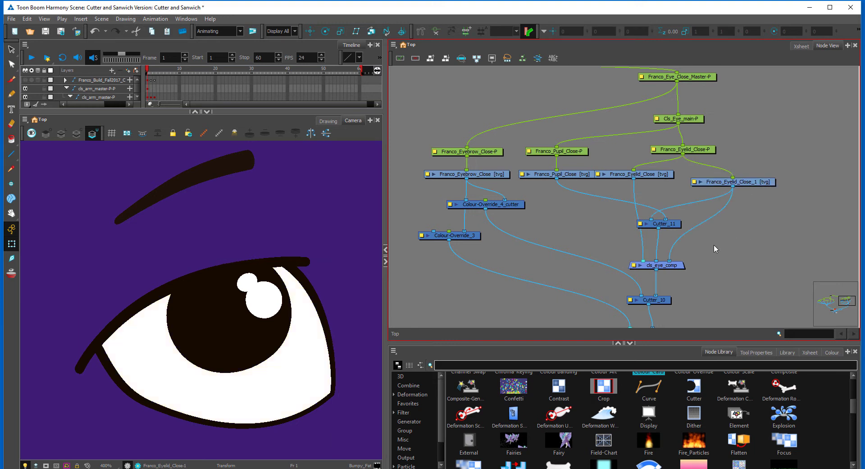
# Unplug Franco_Eyelid_Close_1 from cls_eye_comp and from Cutter_11 in turn to compare the results, reconnecting each cable
pyautogui.moveTo(671, 259); pyautogui.dragTo(703, 238)
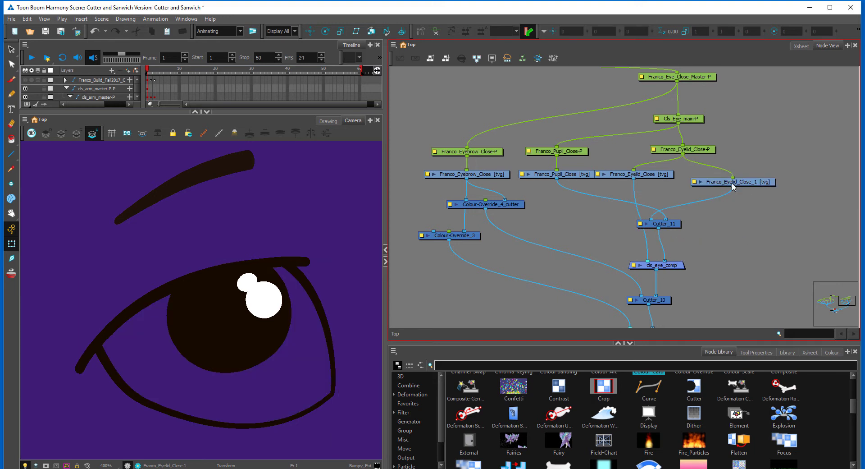
pyautogui.moveTo(726, 203); pyautogui.dragTo(669, 262)
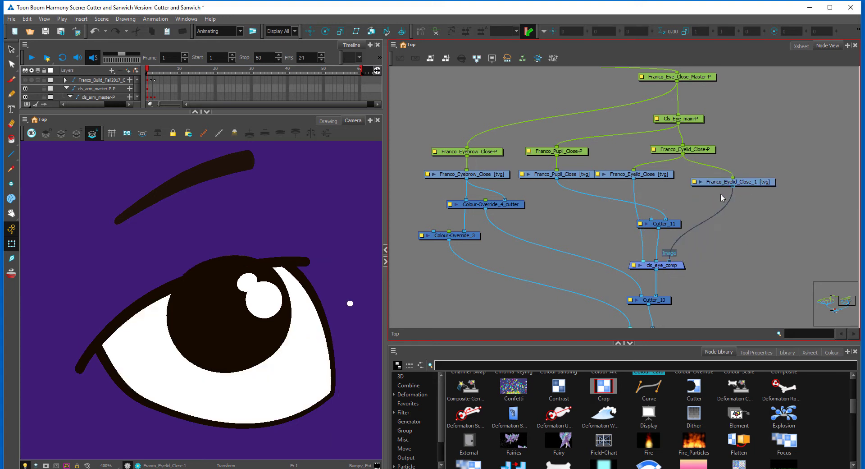
pyautogui.moveTo(733, 187); pyautogui.dragTo(652, 219)
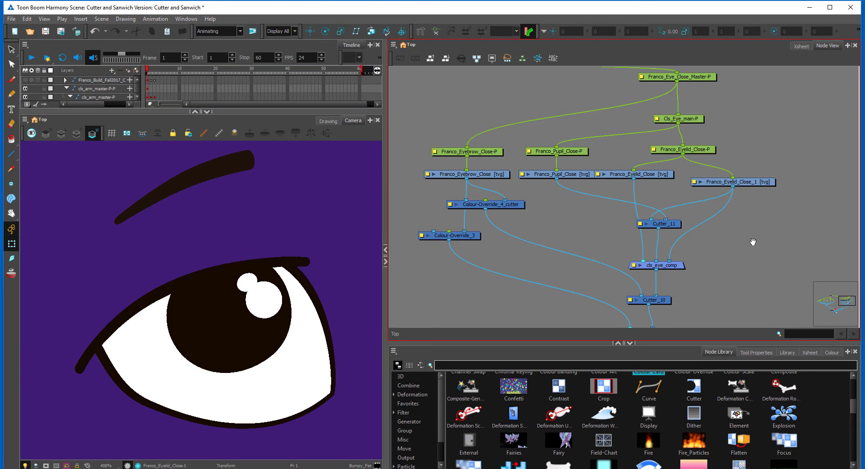
# Move the Colour-Override_4_cutter node away from Colour-Override_3 and select the eyebrow drawing to trace its cables
pyautogui.moveTo(755, 240); pyautogui.dragTo(734, 232)
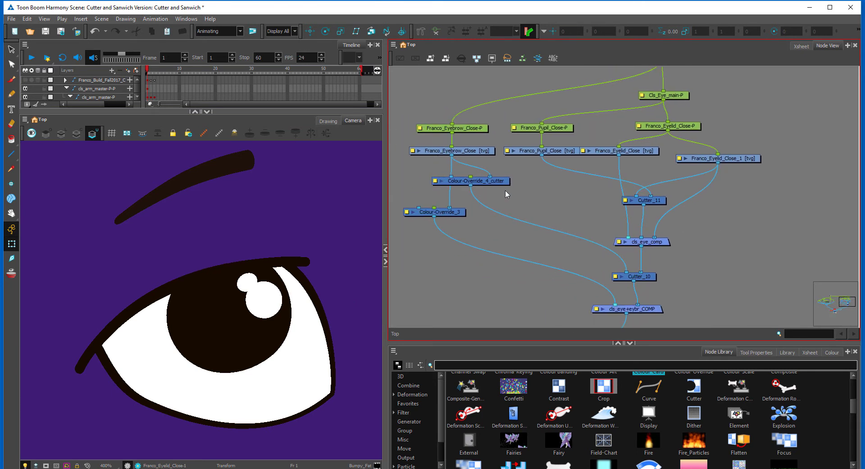
pyautogui.moveTo(484, 182); pyautogui.dragTo(513, 200)
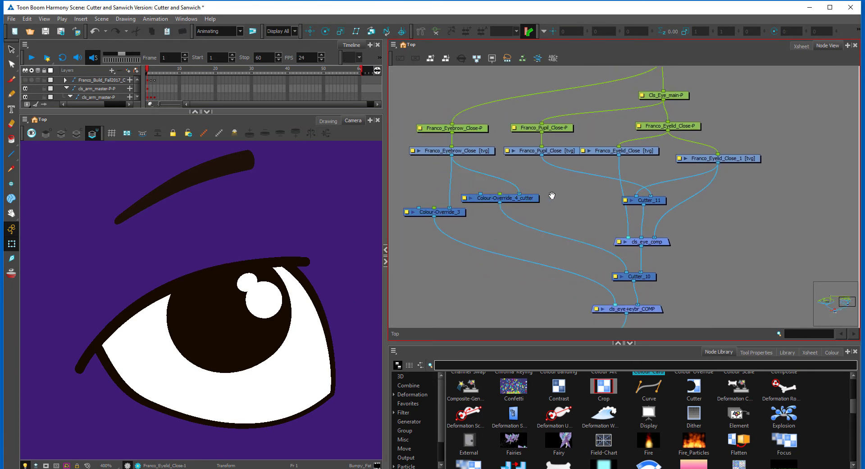
pyautogui.moveTo(470, 158); pyautogui.dragTo(512, 193)
pyautogui.click(513, 187)
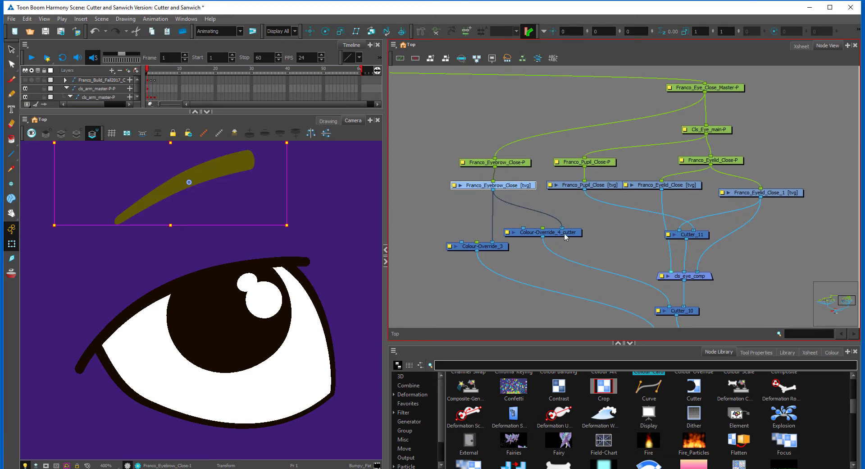
pyautogui.moveTo(574, 236); pyautogui.dragTo(590, 236)
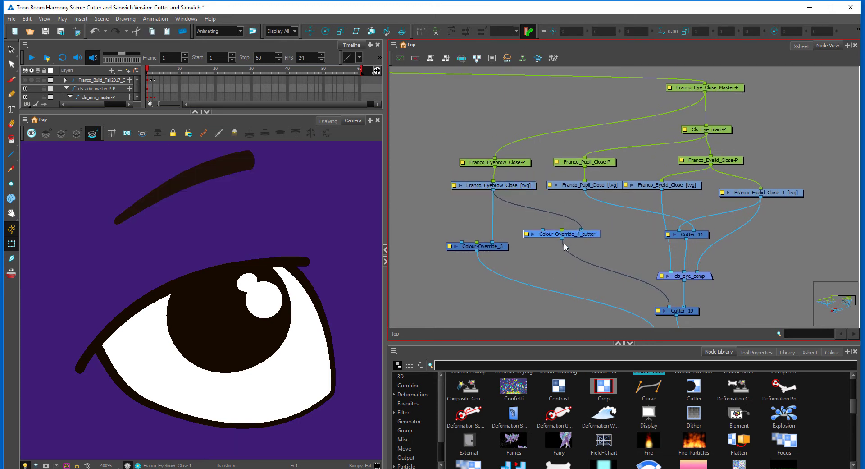
pyautogui.moveTo(558, 273); pyautogui.dragTo(506, 261)
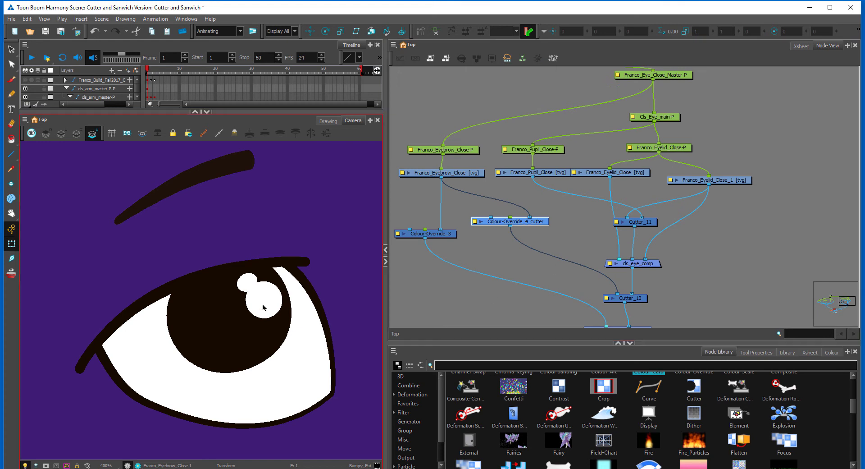
# Widen the view of the eye rig and select the pupil and eyelid outline drawing nodes in turn
pyautogui.scroll(-1, 302, 244)
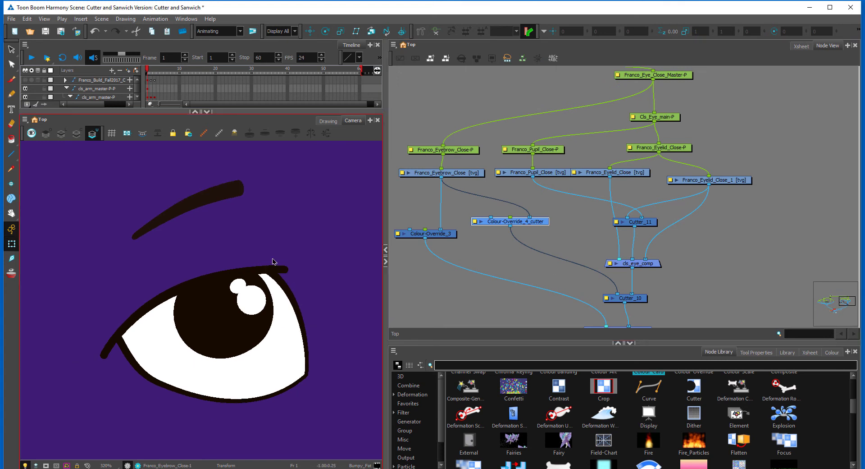
pyautogui.moveTo(701, 237); pyautogui.dragTo(650, 225)
pyautogui.press('1')
pyautogui.press('1')
pyautogui.press('1')
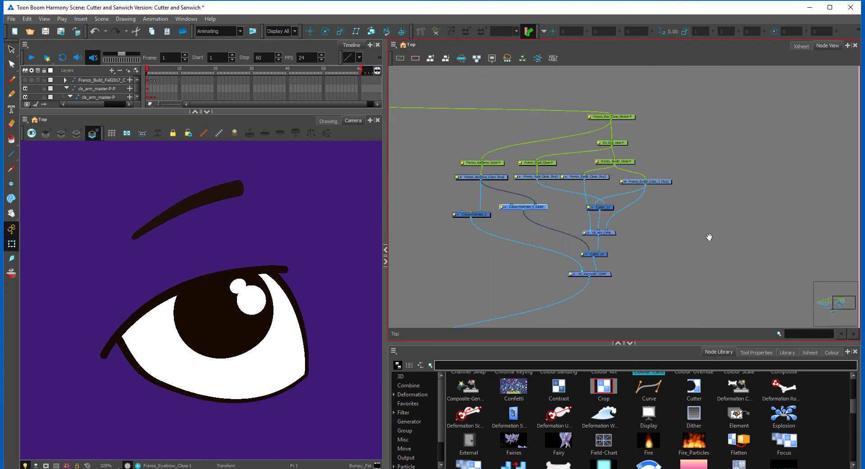
pyautogui.moveTo(709, 236); pyautogui.dragTo(597, 225)
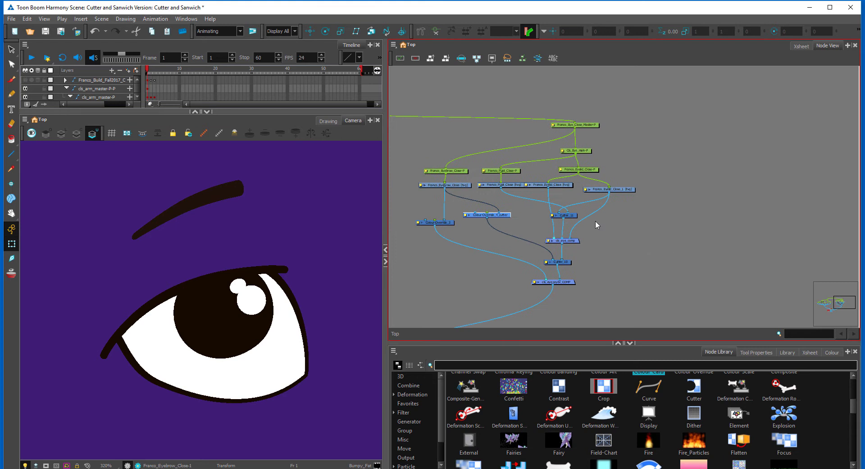
pyautogui.click(513, 186)
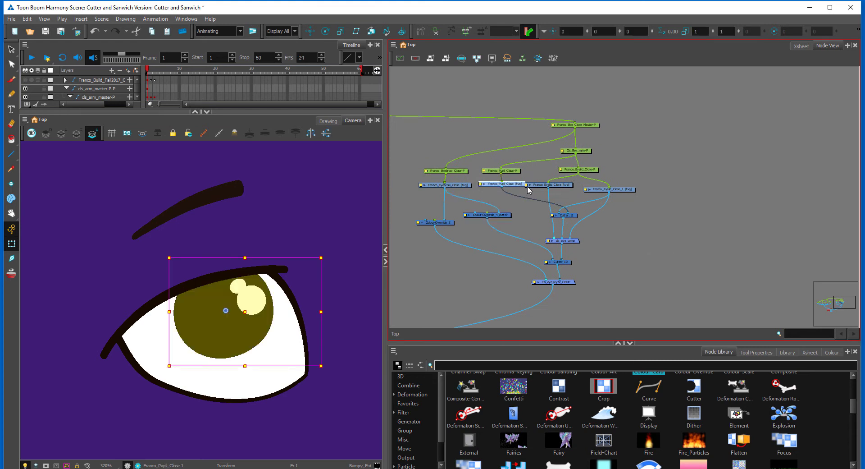
pyautogui.click(563, 185)
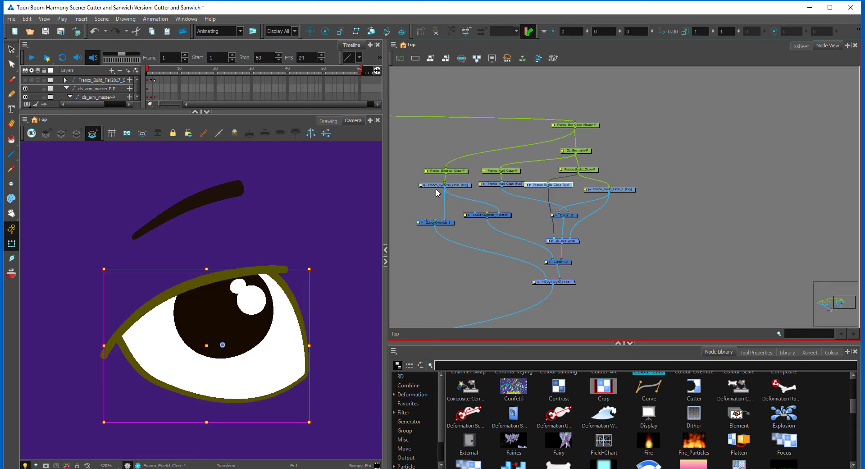
# Duplicate the eyebrow, pupil and eyelid outline drawing nodes and place the copies in the empty area beside the rig
pyautogui.moveTo(404, 187); pyautogui.dragTo(571, 191)
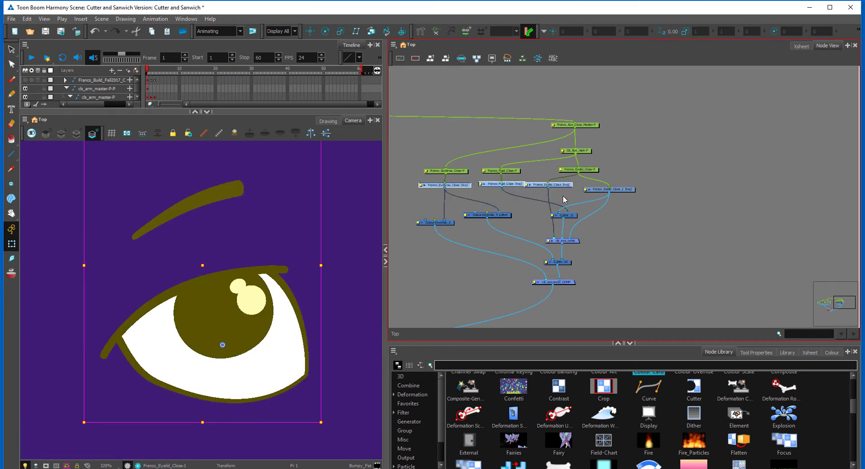
pyautogui.hotkey('ctrl', 'v')
pyautogui.moveTo(744, 210); pyautogui.dragTo(656, 214)
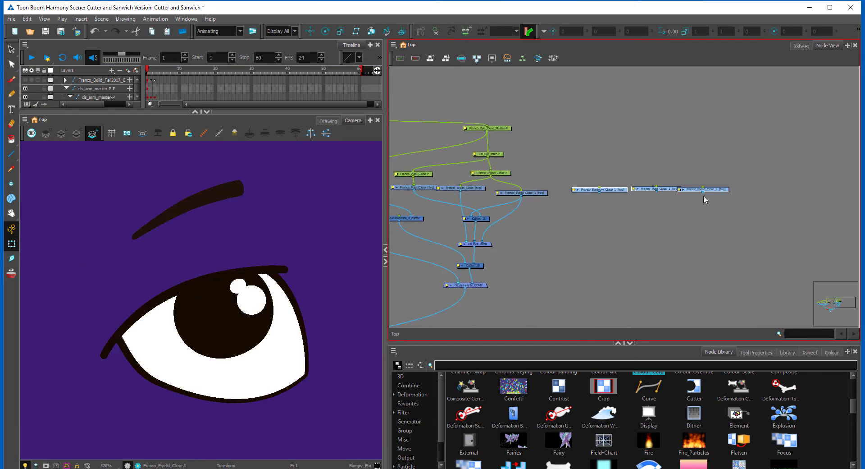
pyautogui.moveTo(710, 192); pyautogui.dragTo(746, 192)
pyautogui.click(714, 247)
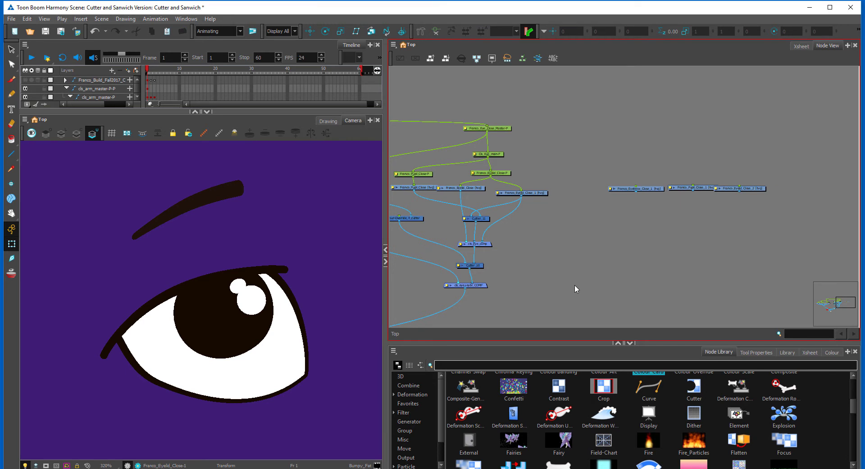
# Add a Composite node below the copies, plug the three copied drawings into it, and connect it to the main node network
pyautogui.press('c')
pyautogui.moveTo(673, 265); pyautogui.dragTo(675, 260)
pyautogui.click(642, 201)
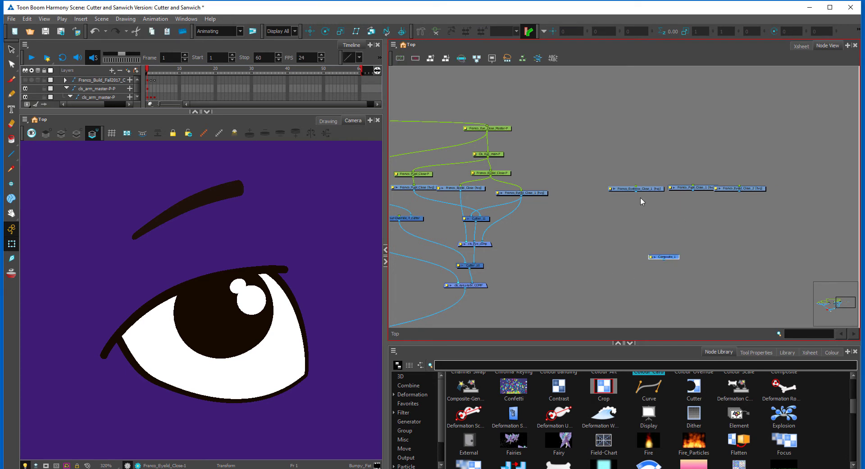
pyautogui.moveTo(636, 191); pyautogui.dragTo(663, 258)
pyautogui.moveTo(693, 191); pyautogui.dragTo(669, 255)
pyautogui.moveTo(739, 190); pyautogui.dragTo(415, 326)
pyautogui.moveTo(689, 234); pyautogui.dragTo(657, 281)
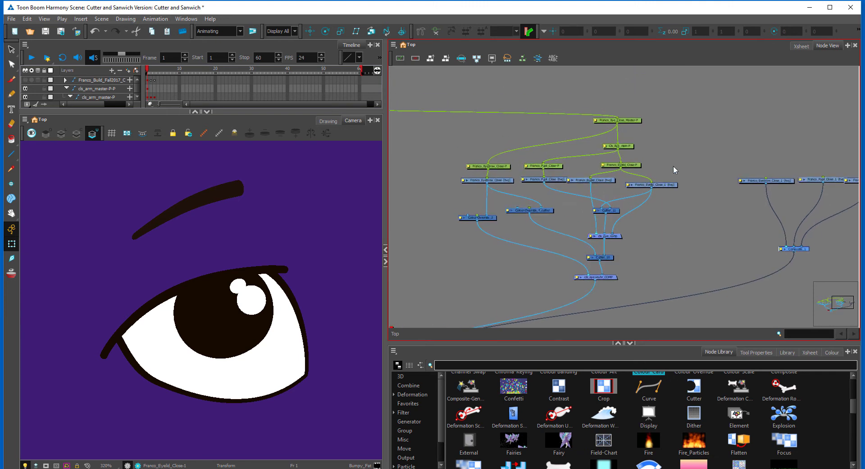
# Disable all nodes of the original close-up eye rig and bring the copied drawing nodes into close view
pyautogui.moveTo(679, 96)
pyautogui.mouseDown()
pyautogui.moveTo(541, 190)
pyautogui.moveTo(461, 301)
pyautogui.mouseUp()
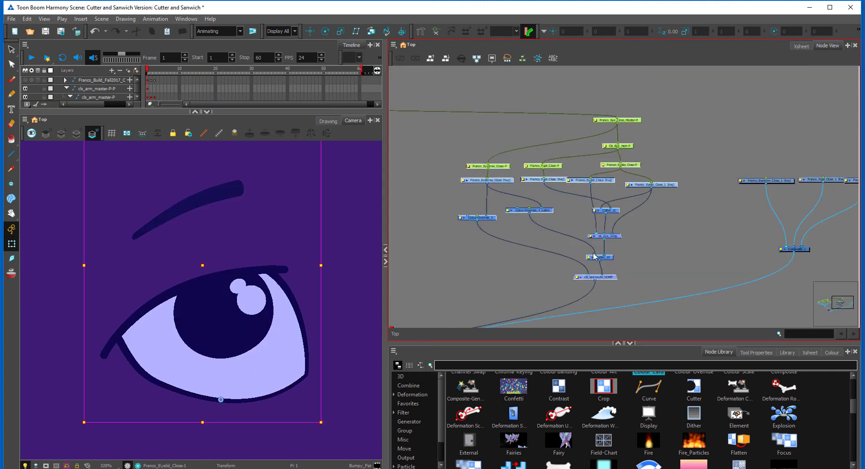
pyautogui.press('d')
pyautogui.moveTo(702, 244); pyautogui.dragTo(481, 247)
pyautogui.press('2')
pyautogui.press('2')
pyautogui.press('2')
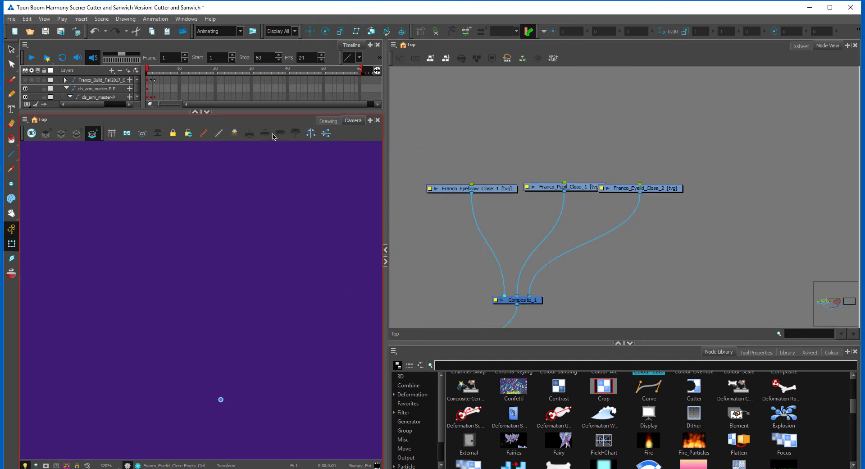
# Frame the copied eye drawings in the Camera view and move the copied eyebrow's node slightly away from the pupil node
pyautogui.press('1')
pyautogui.press('1')
pyautogui.press('1')
pyautogui.press('1')
pyautogui.press('1')
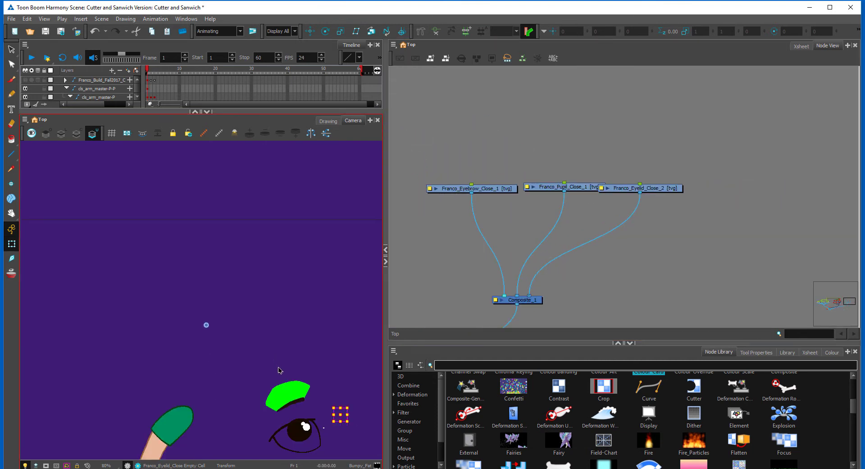
pyautogui.moveTo(341, 363); pyautogui.dragTo(271, 277)
pyautogui.press('2')
pyautogui.press('2')
pyautogui.scroll(6, 278, 321)
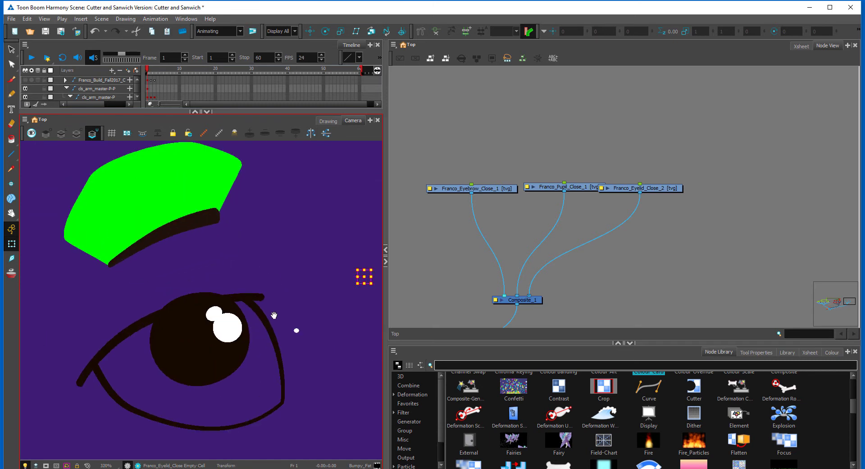
pyautogui.moveTo(274, 315); pyautogui.dragTo(283, 320)
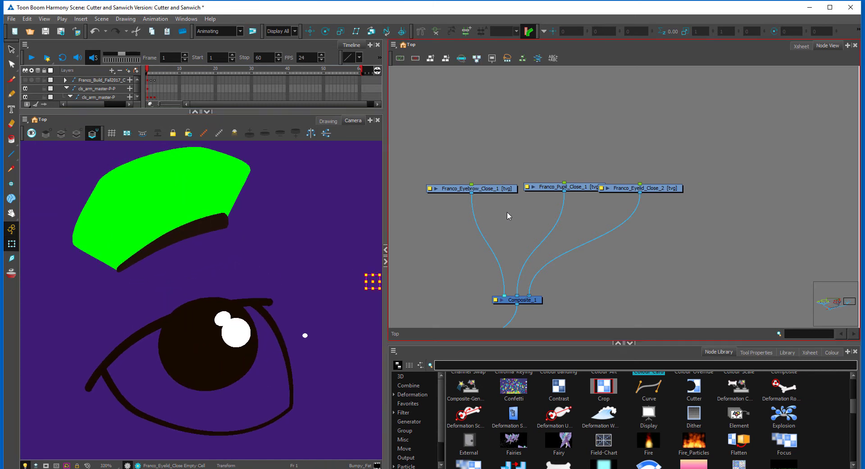
pyautogui.moveTo(491, 191); pyautogui.dragTo(473, 195)
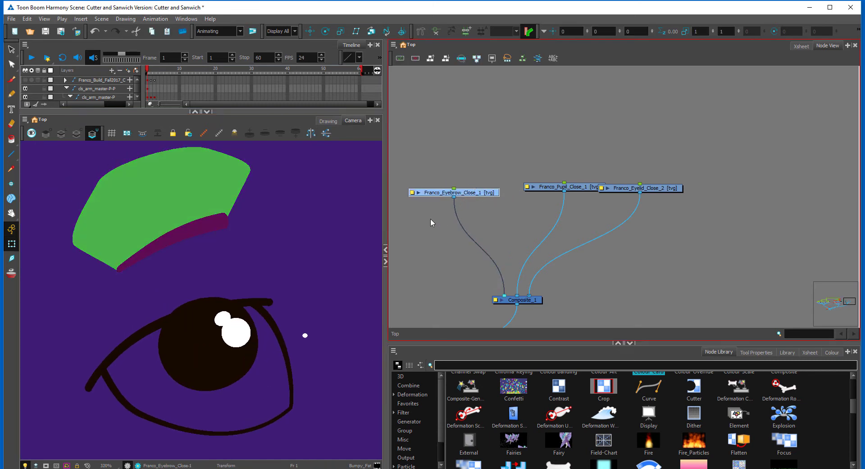
# Disable the copied eyebrow drawing node
pyautogui.moveTo(459, 159); pyautogui.dragTo(442, 212)
pyautogui.press('d')
pyautogui.click(544, 138)
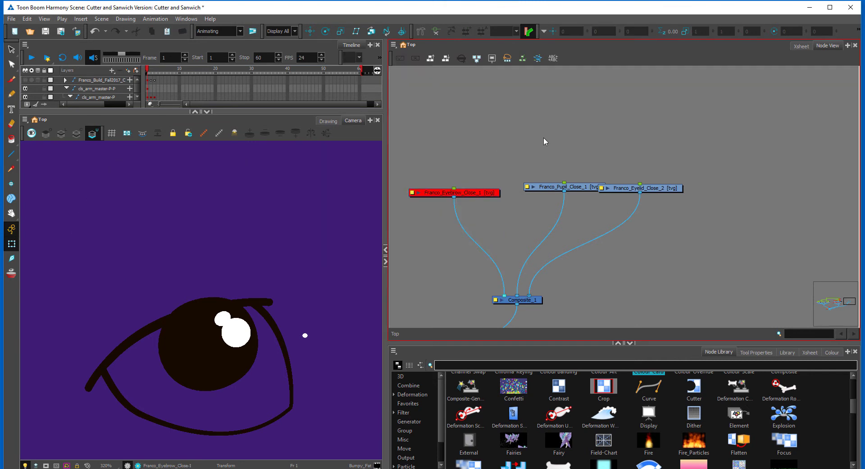
# Spread the copied eyebrow, pupil and eyelid nodes apart above the Composite node
pyautogui.moveTo(576, 187); pyautogui.dragTo(561, 193)
pyautogui.moveTo(677, 189); pyautogui.dragTo(688, 197)
pyautogui.rightClick(680, 196)
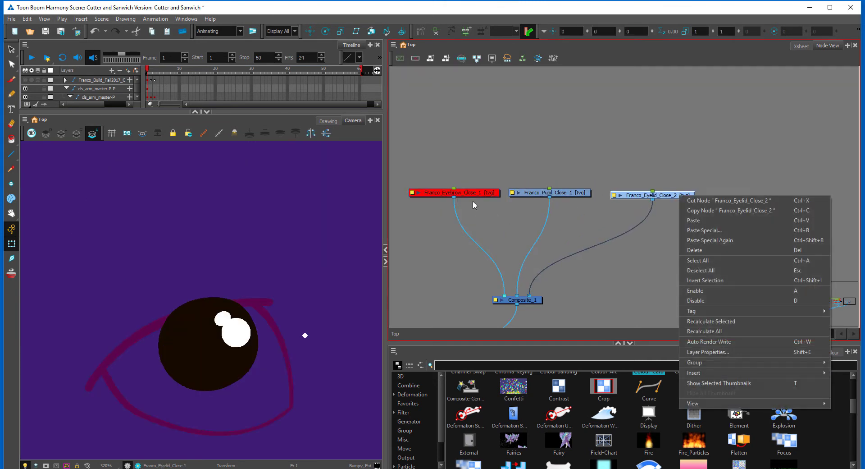
pyautogui.moveTo(468, 194); pyautogui.dragTo(448, 188)
pyautogui.moveTo(569, 196); pyautogui.dragTo(561, 193)
pyautogui.moveTo(674, 197); pyautogui.dragTo(679, 194)
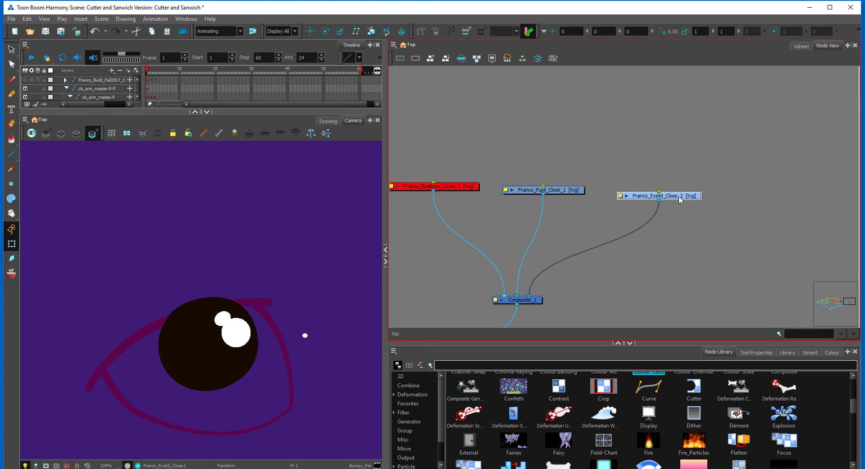
# Open the copied pupil drawing in the Drawing view and examine its line artwork
pyautogui.click(558, 192)
pyautogui.click(328, 121)
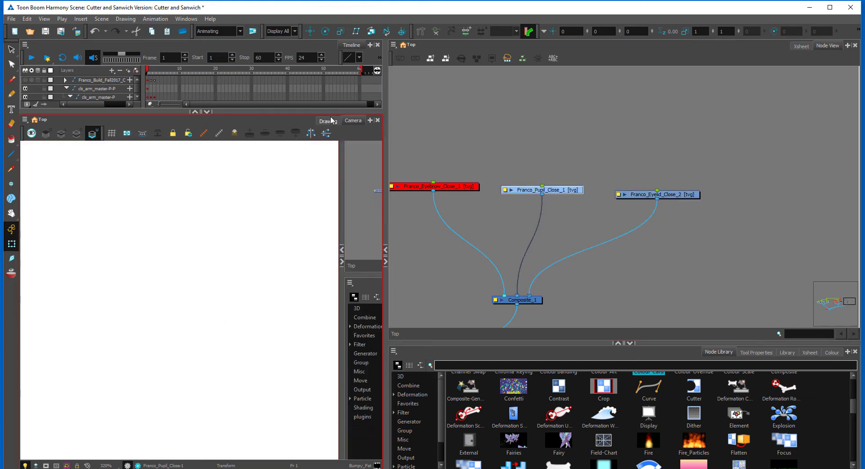
pyautogui.click(62, 133)
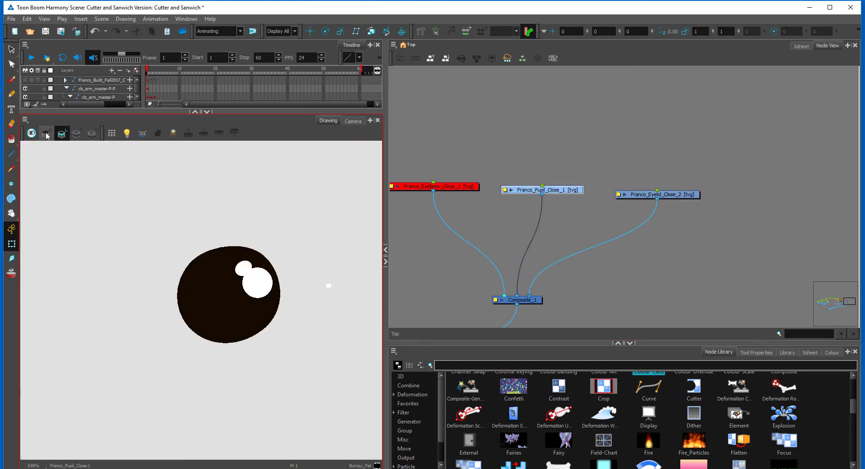
pyautogui.press('2')
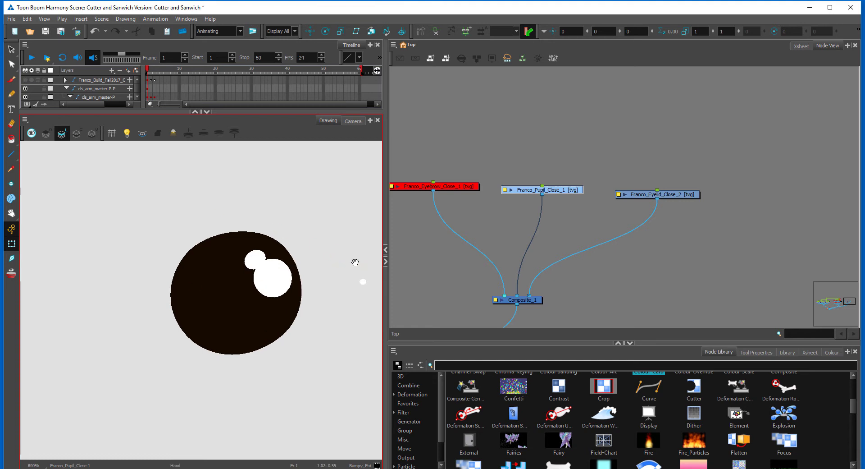
pyautogui.moveTo(355, 262)
pyautogui.mouseDown()
pyautogui.moveTo(266, 257)
pyautogui.moveTo(294, 261)
pyautogui.mouseUp()
pyautogui.click(11, 49)
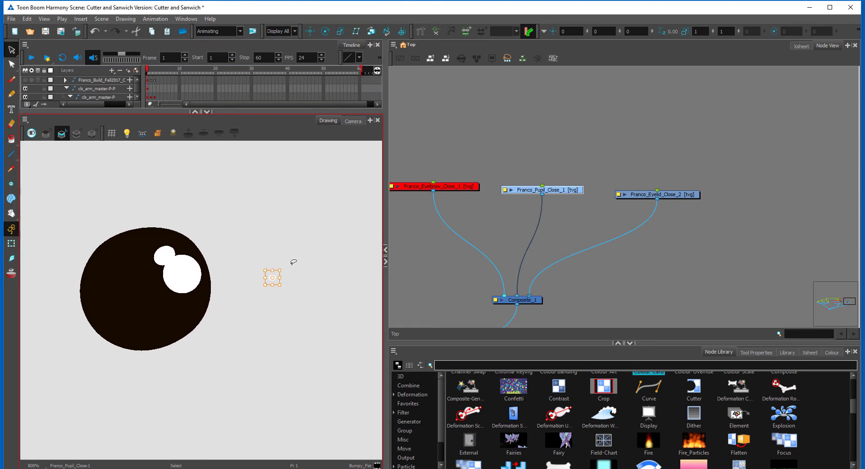
pyautogui.moveTo(246, 246); pyautogui.dragTo(295, 247)
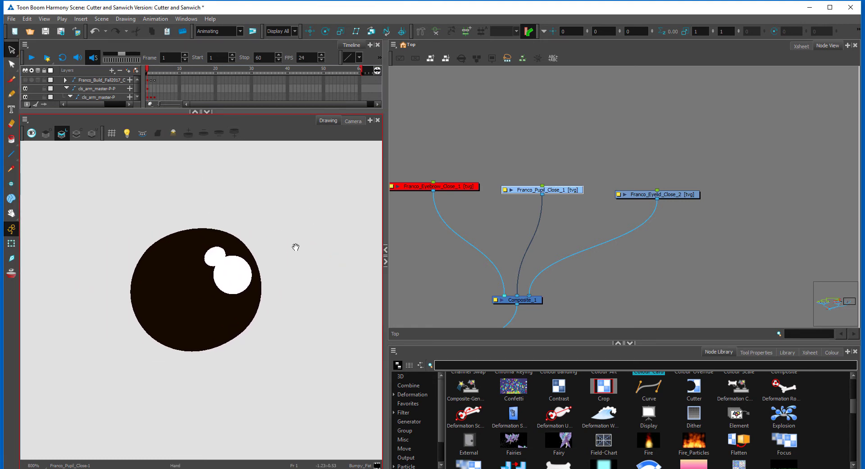
pyautogui.click(198, 272)
pyautogui.click(240, 264)
pyautogui.click(316, 227)
# Check the pupil drawing's underlay, colour, line and overlay art, and return to the Camera view with the Transform tool
pyautogui.click(93, 133)
pyautogui.click(77, 134)
pyautogui.click(62, 134)
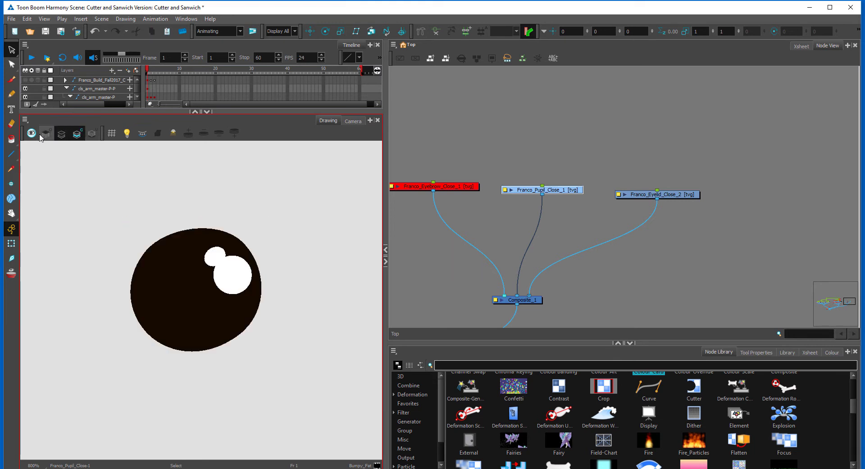
pyautogui.click(47, 133)
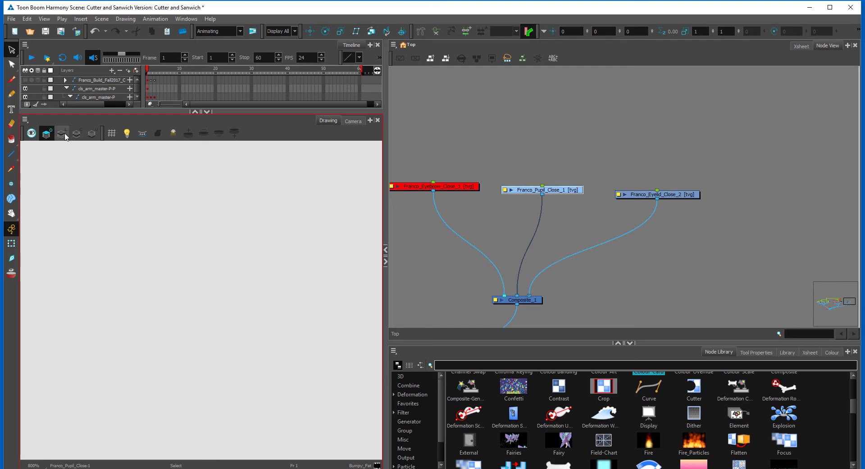
pyautogui.click(63, 134)
pyautogui.rightClick(213, 120)
pyautogui.click(357, 122)
pyautogui.click(539, 252)
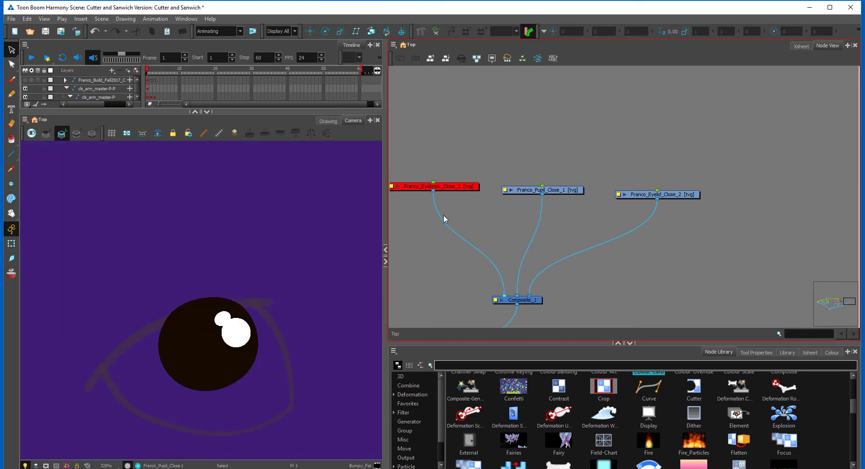
pyautogui.click(12, 244)
# Inspect the copied eyelid's Drawing layer properties and compare its line, colour and underlay art in the Drawing view
pyautogui.moveTo(574, 191); pyautogui.dragTo(563, 201)
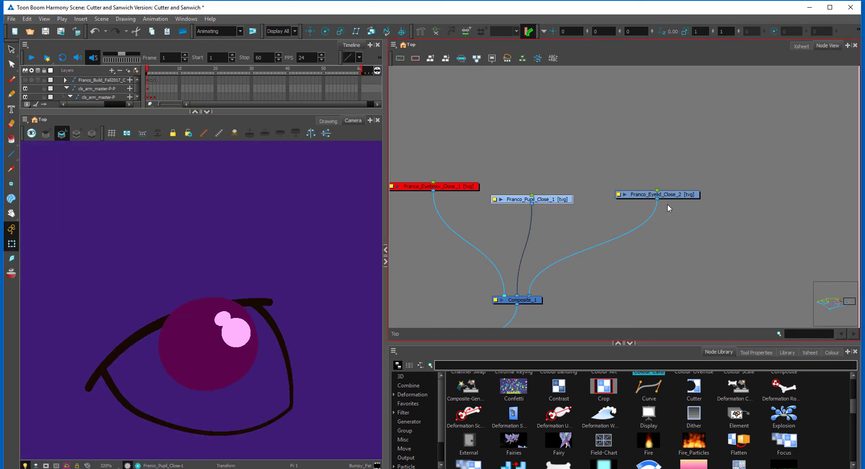
pyautogui.moveTo(676, 193); pyautogui.dragTo(667, 201)
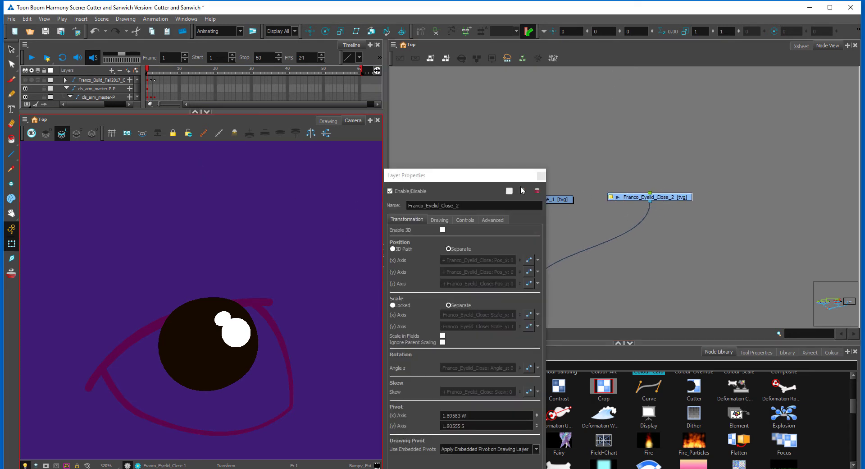
pyautogui.click(439, 219)
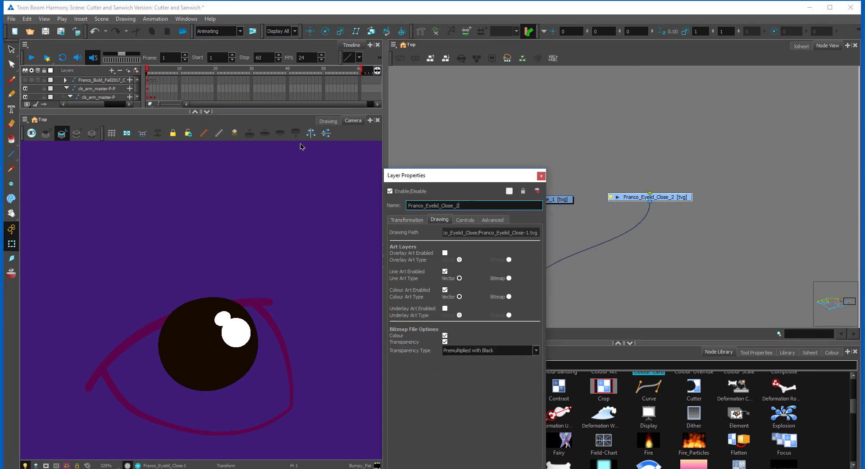
pyautogui.click(326, 121)
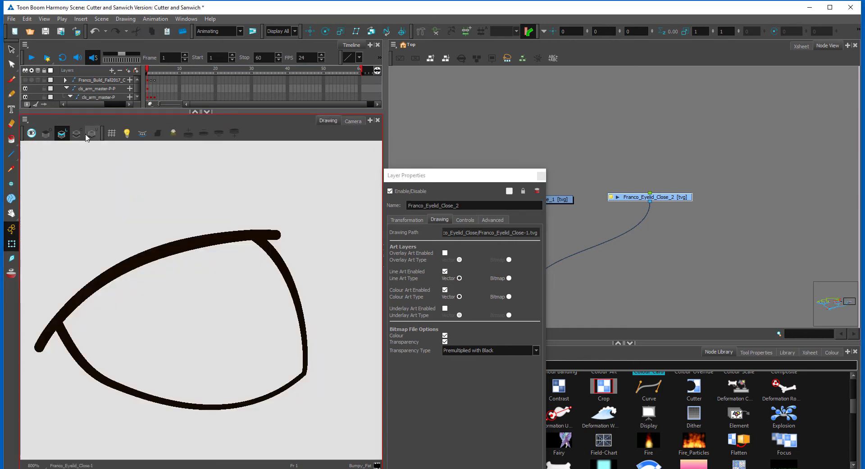
pyautogui.click(94, 135)
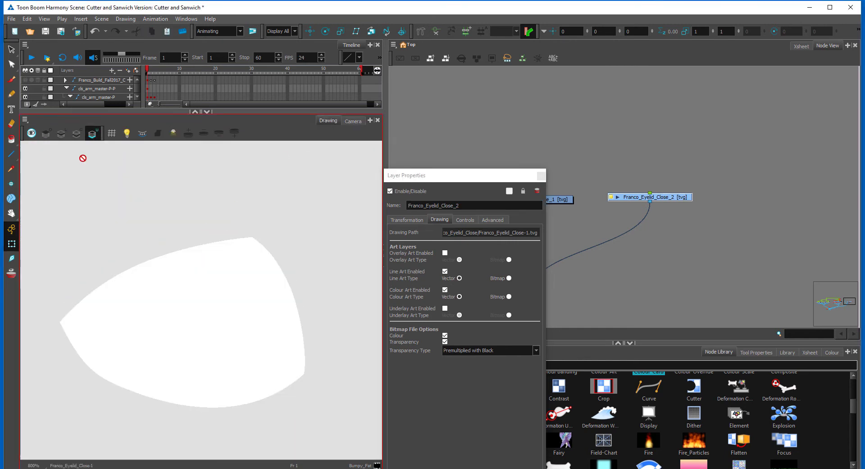
pyautogui.click(62, 133)
pyautogui.click(92, 133)
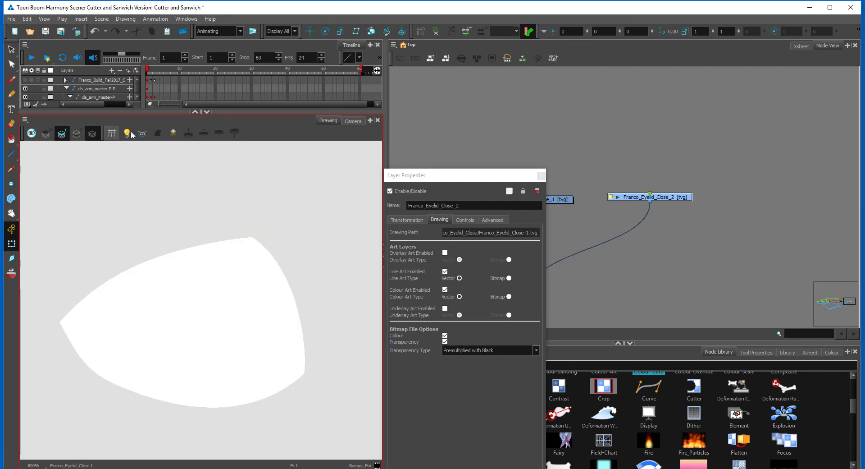
pyautogui.click(77, 133)
pyautogui.click(92, 133)
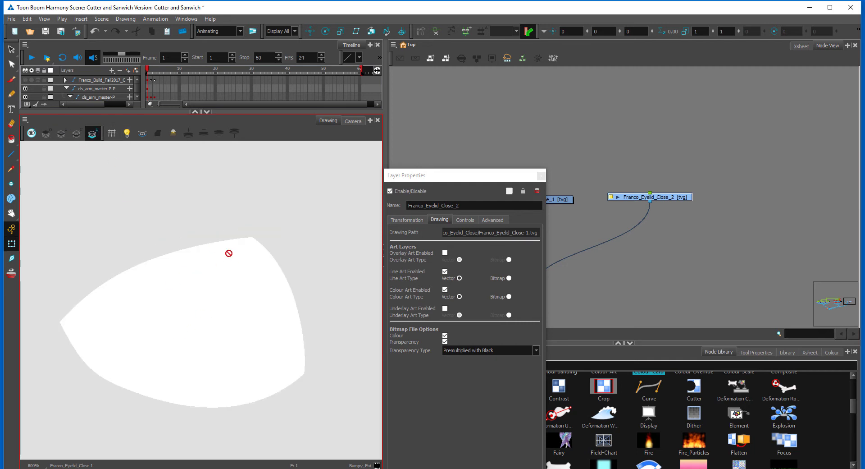
pyautogui.click(64, 132)
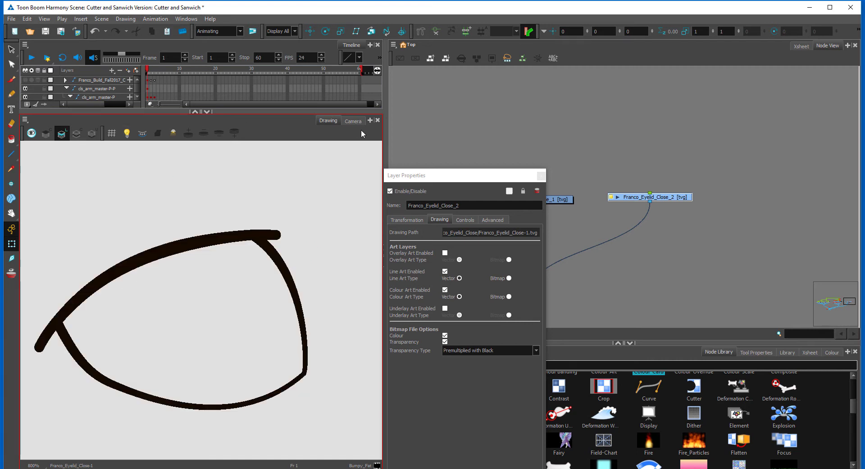
pyautogui.click(353, 121)
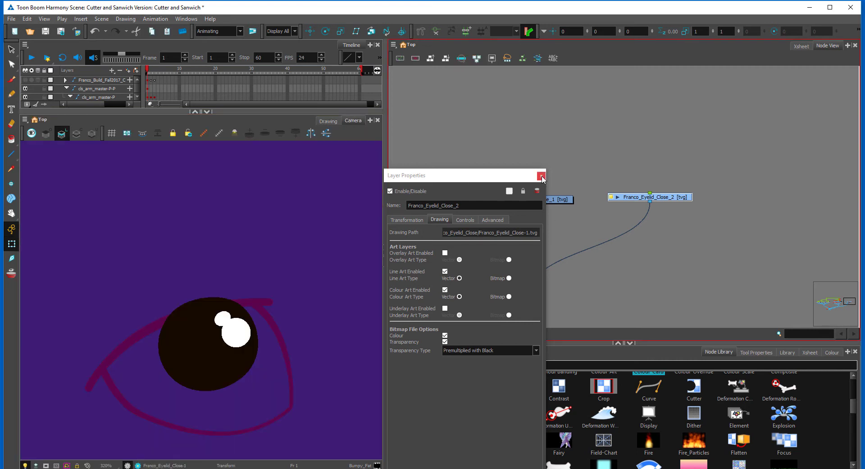
# Duplicate the copied eyelid node and place the duplicate between the pupil and eyelid nodes
pyautogui.click(541, 176)
pyautogui.moveTo(681, 195); pyautogui.dragTo(729, 210)
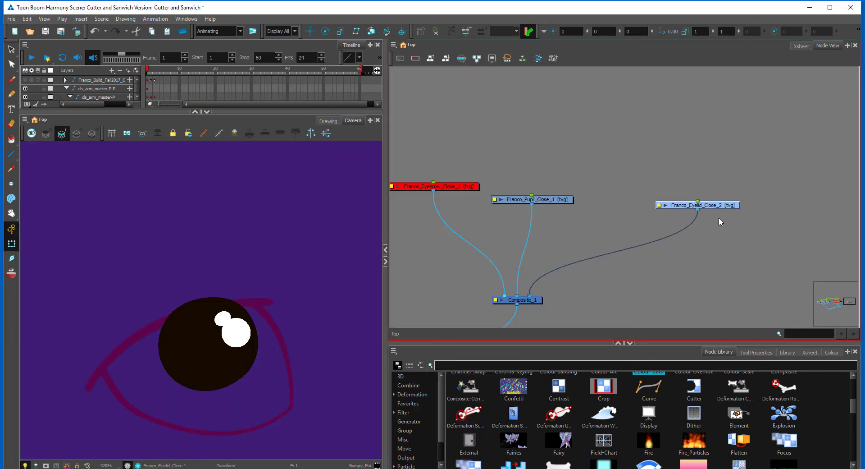
pyautogui.hotkey('ctrl', 'd')
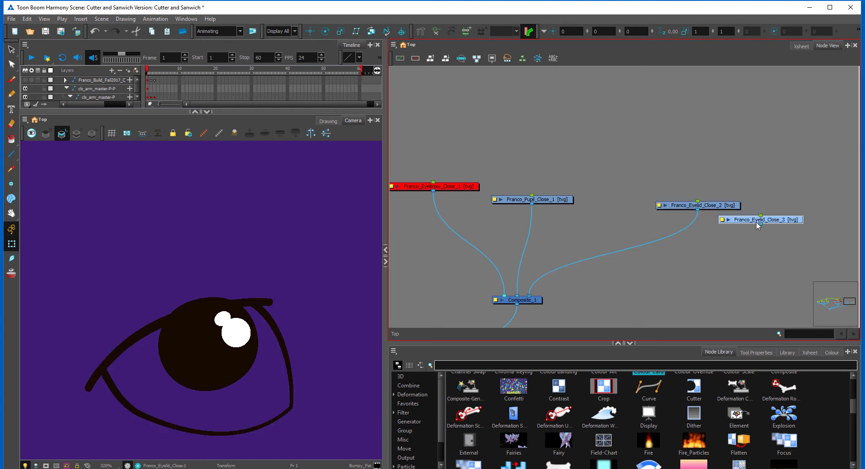
pyautogui.moveTo(789, 224); pyautogui.dragTo(614, 236)
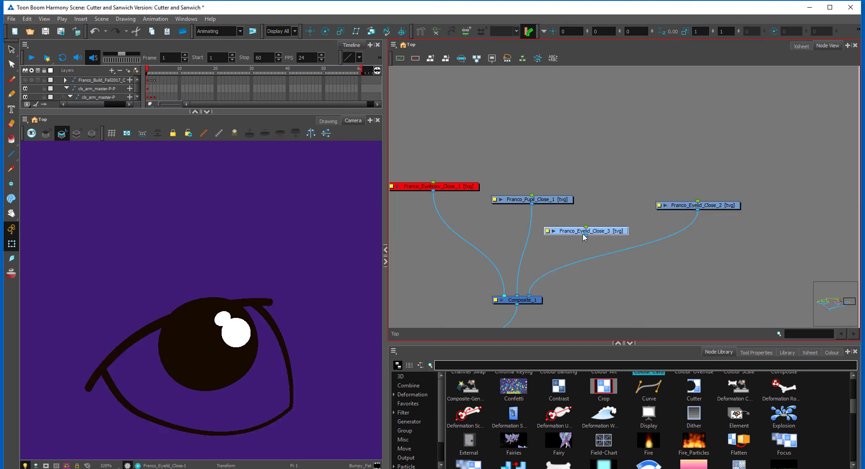
# Disable line art on the duplicated eyelid node and rename it Franco_Eyelid_Close_Colour
pyautogui.click(548, 230)
pyautogui.click(445, 271)
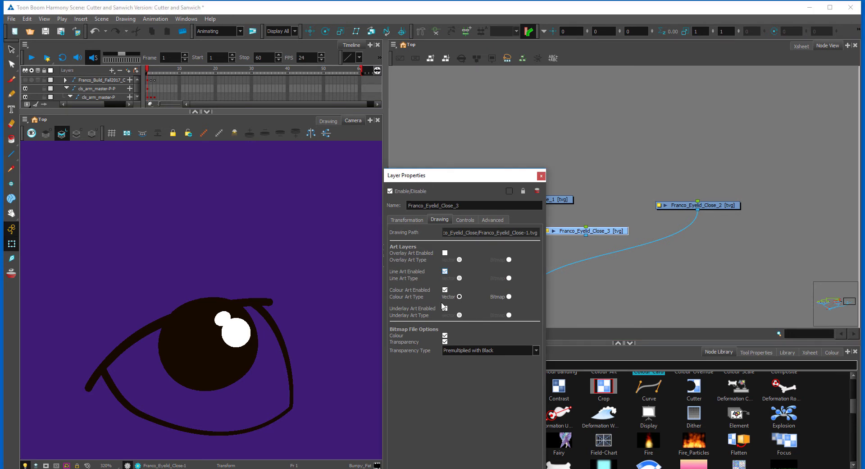
pyautogui.click(465, 205)
pyautogui.moveTo(457, 205); pyautogui.dragTo(478, 205)
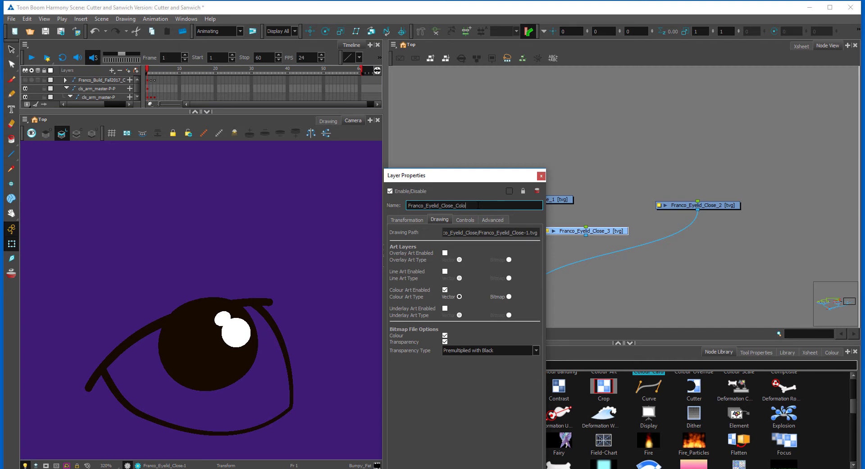
pyautogui.click(541, 175)
# Add a Cutter node below the copied pupil node and move the eyelid colour node above the pupil
pyautogui.moveTo(617, 236); pyautogui.dragTo(598, 231)
pyautogui.moveTo(725, 205); pyautogui.dragTo(754, 217)
pyautogui.click(682, 284)
pyautogui.moveTo(694, 393); pyautogui.dragTo(530, 249)
pyautogui.moveTo(600, 230); pyautogui.dragTo(598, 155)
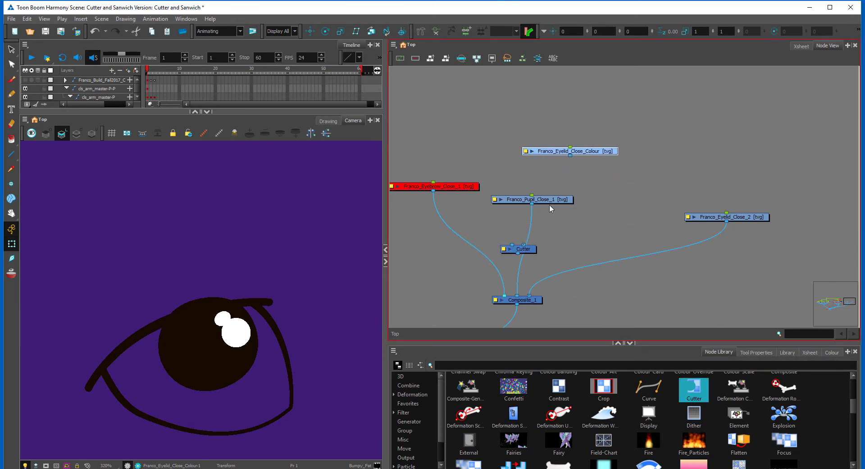
pyautogui.moveTo(550, 204); pyautogui.dragTo(549, 210)
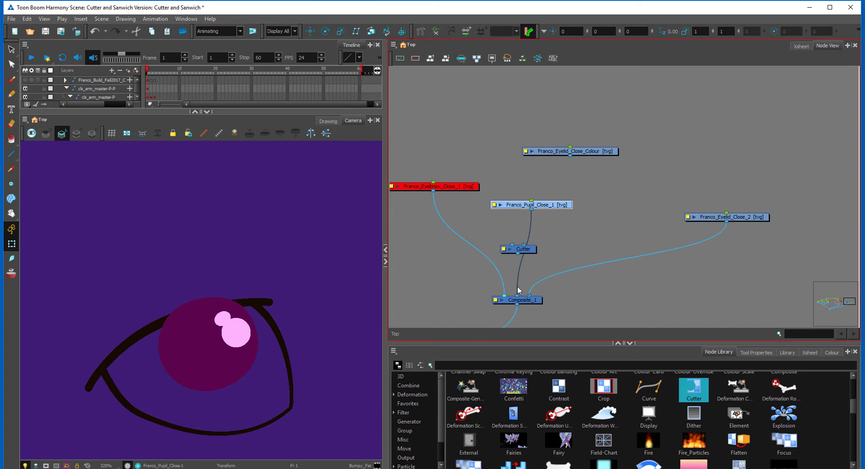
pyautogui.click(566, 263)
# Connect the Cutter between the copied pupil node and the Composite, and shift the pupil node to line up with it
pyautogui.moveTo(531, 248); pyautogui.dragTo(525, 252)
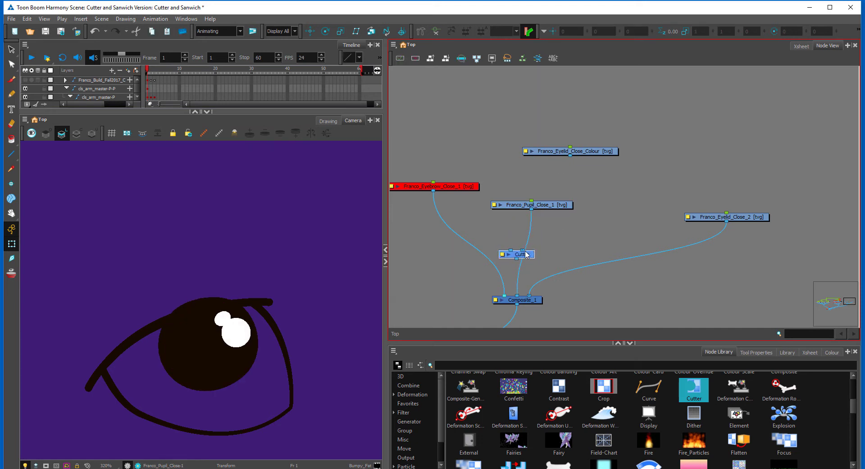
pyautogui.moveTo(516, 296)
pyautogui.mouseDown()
pyautogui.moveTo(526, 251)
pyautogui.moveTo(517, 298)
pyautogui.mouseUp()
pyautogui.moveTo(532, 253); pyautogui.dragTo(537, 253)
pyautogui.moveTo(563, 204); pyautogui.dragTo(586, 216)
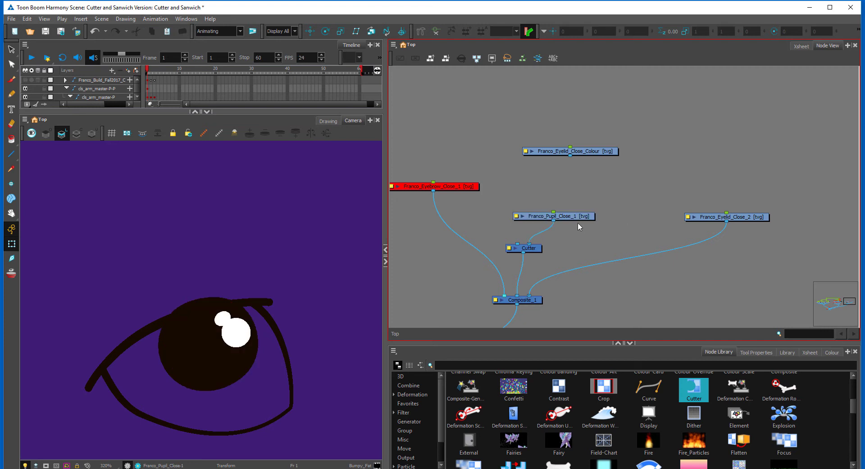
# Disconnect the eyelid outline node from the Composite and move the eyelid colour node closer to the pupil
pyautogui.moveTo(584, 153); pyautogui.dragTo(562, 176)
pyautogui.moveTo(531, 299); pyautogui.dragTo(709, 256)
pyautogui.moveTo(764, 218); pyautogui.dragTo(743, 228)
pyautogui.scroll(-2, 593, 255)
pyautogui.moveTo(545, 251); pyautogui.dragTo(597, 245)
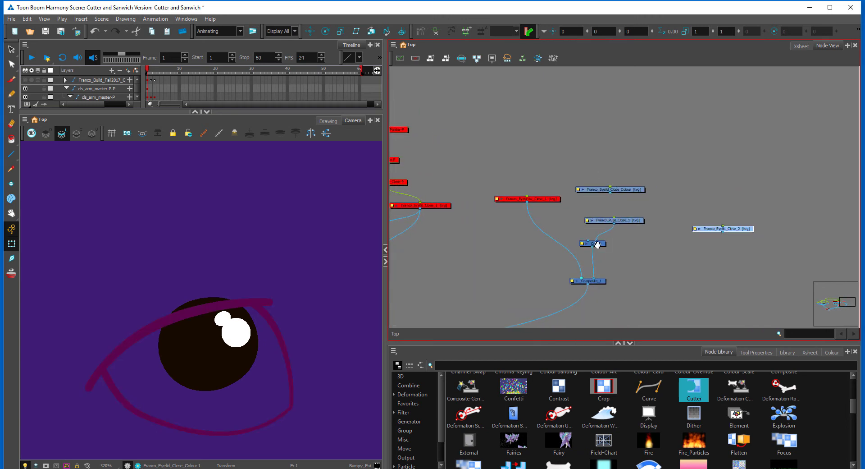
pyautogui.scroll(3, 635, 261)
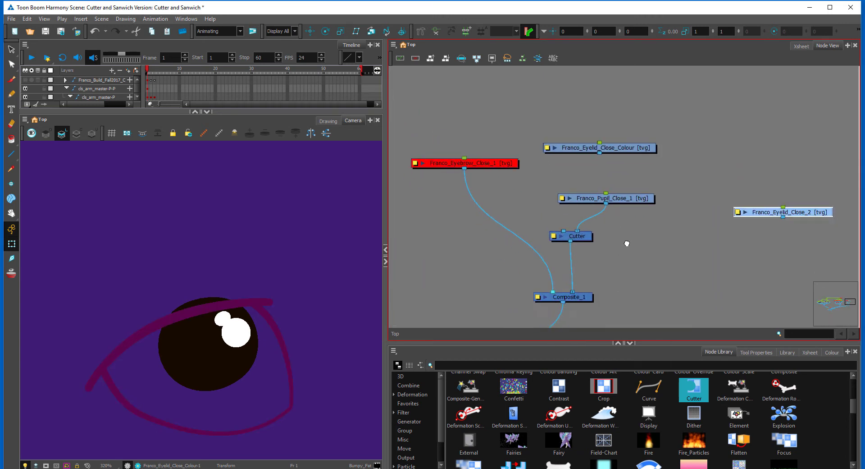
# Connect the eyelid colour node to the Cutter's Matte port and reposition the pupil and Cutter nodes for clarity
pyautogui.moveTo(596, 145); pyautogui.dragTo(562, 224)
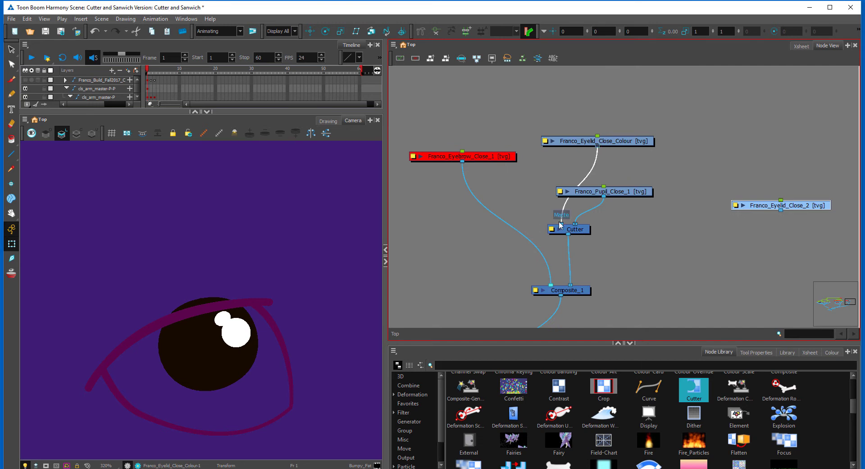
pyautogui.moveTo(629, 193); pyautogui.dragTo(660, 205)
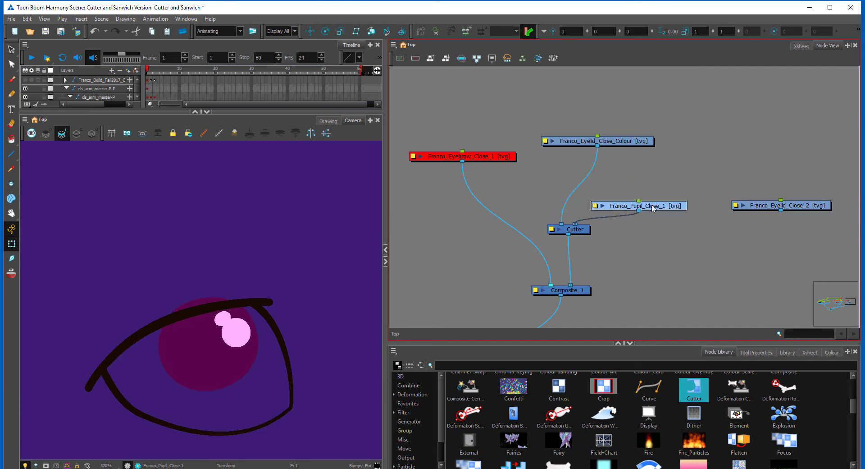
pyautogui.moveTo(586, 232); pyautogui.dragTo(593, 237)
# Set the mode of the Composite below the Cutter to Pass Through
pyautogui.doubleClick(564, 289)
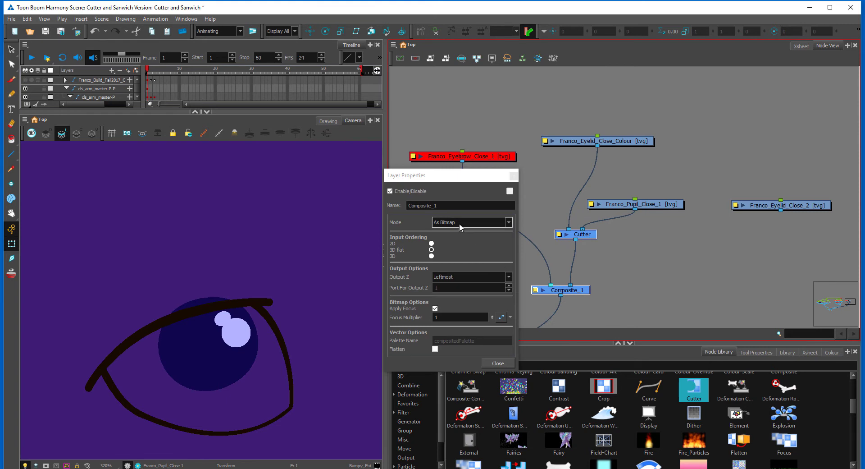
pyautogui.click(471, 223)
pyautogui.click(455, 249)
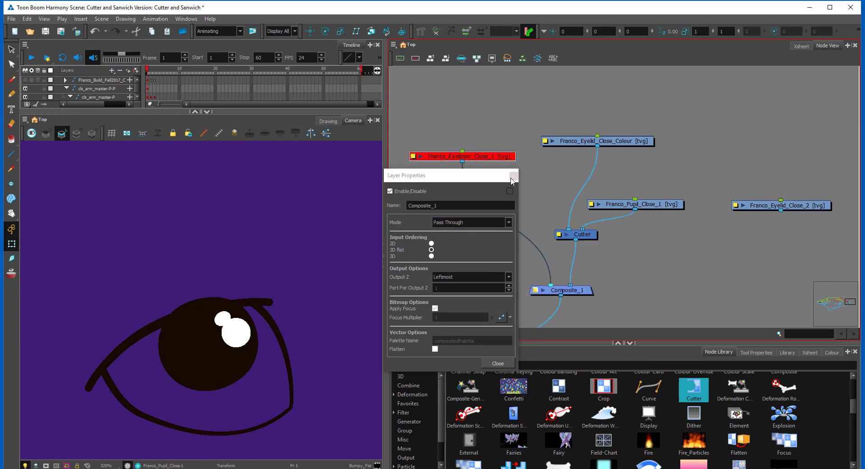
# Close the Composite properties and disable the pupil, eyelid colour and eyelid outline drawing nodes
pyautogui.click(514, 176)
pyautogui.moveTo(660, 200); pyautogui.dragTo(657, 201)
pyautogui.press('d')
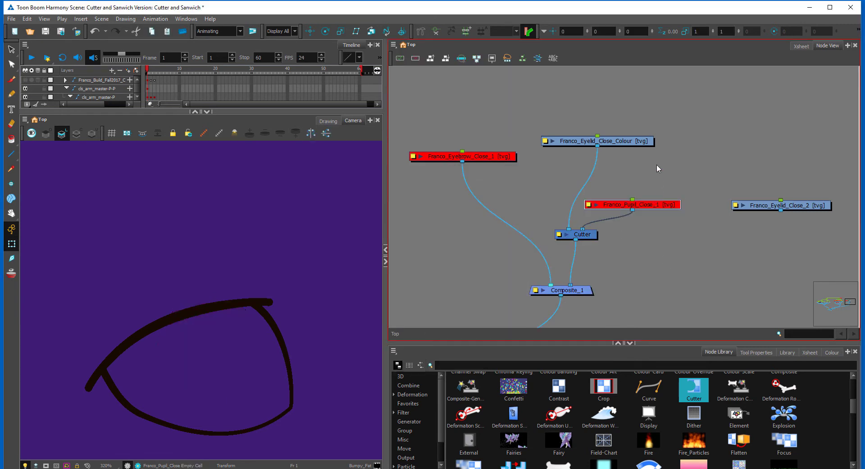
pyautogui.click(652, 143)
pyautogui.press('d')
pyautogui.click(758, 179)
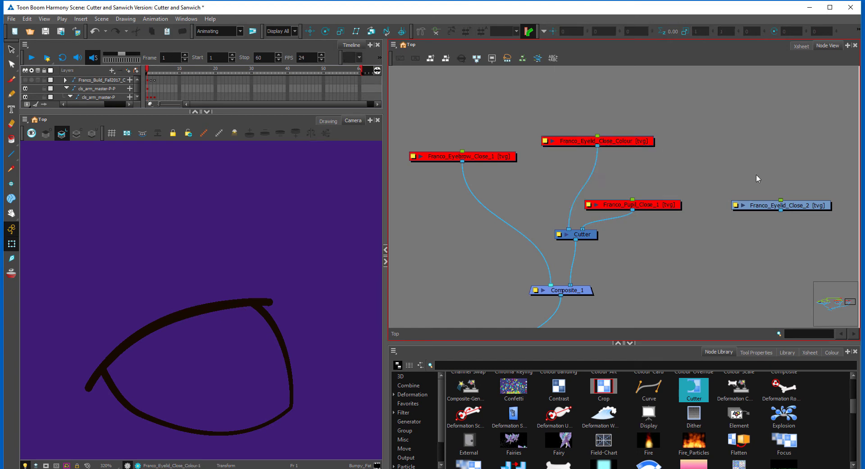
pyautogui.click(774, 206)
pyautogui.press('d')
pyautogui.click(662, 169)
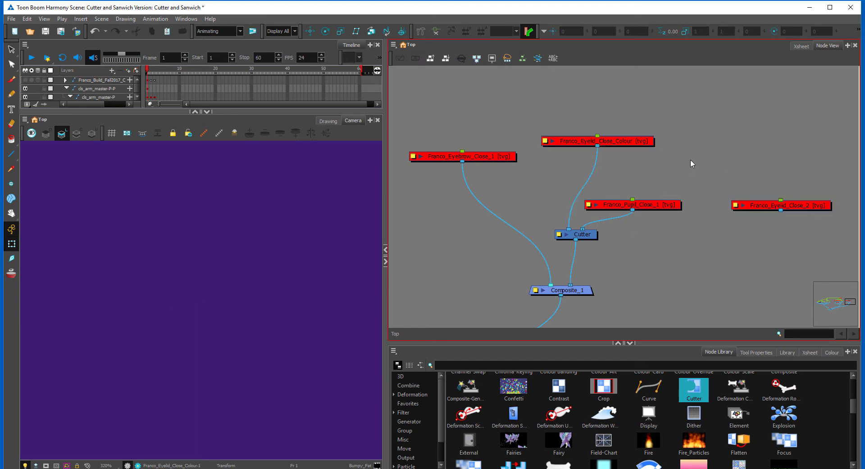
# Re-enable the eyelid colour and pupil nodes feeding the Cutter
pyautogui.moveTo(680, 129); pyautogui.dragTo(540, 238)
pyautogui.press('d')
pyautogui.click(498, 254)
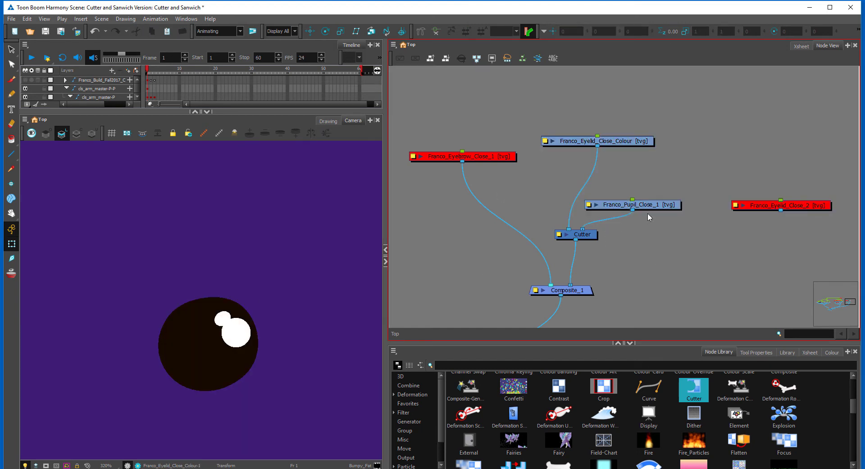
# Spread out the pupil, eyelid colour and eyebrow nodes to make room above the Cutter
pyautogui.moveTo(665, 210)
pyautogui.mouseDown()
pyautogui.moveTo(676, 211)
pyautogui.moveTo(669, 206)
pyautogui.mouseUp()
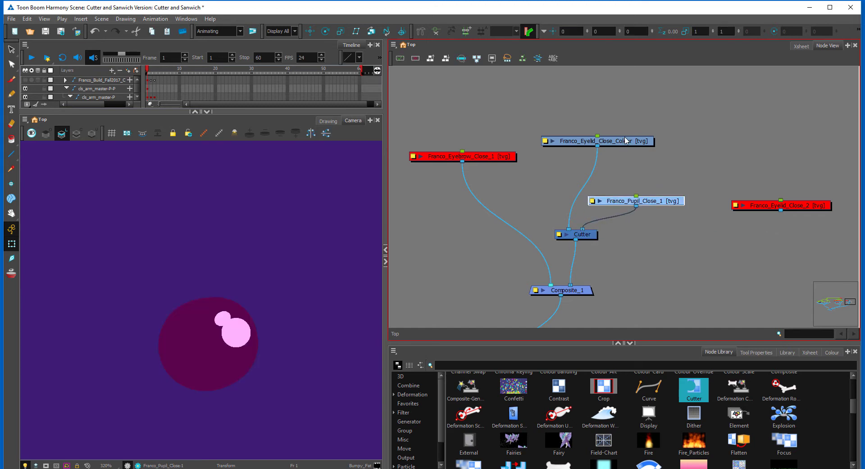
pyautogui.moveTo(630, 147); pyautogui.dragTo(600, 175)
pyautogui.moveTo(475, 156); pyautogui.dragTo(419, 165)
pyautogui.moveTo(586, 170); pyautogui.dragTo(548, 179)
# Add a parent peg to the pupil node and another to the eyelid colour node
pyautogui.click(654, 203)
pyautogui.hotkey('ctrl', 'p')
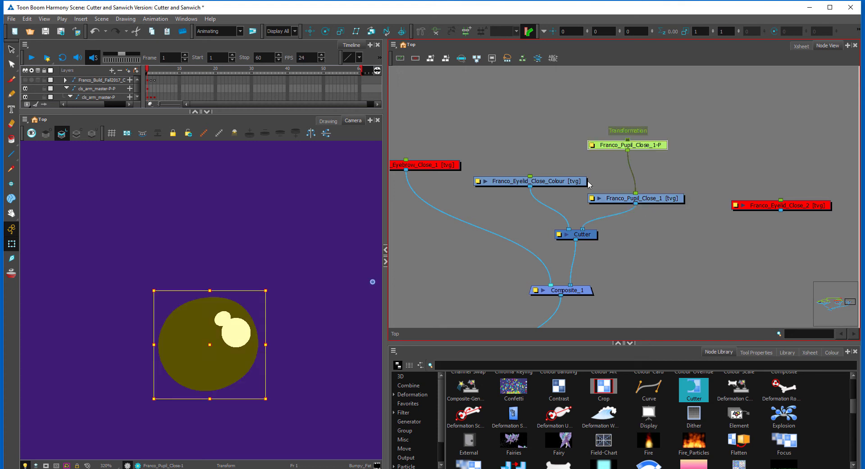
pyautogui.click(575, 182)
pyautogui.hotkey('ctrl', 'p')
pyautogui.click(194, 372)
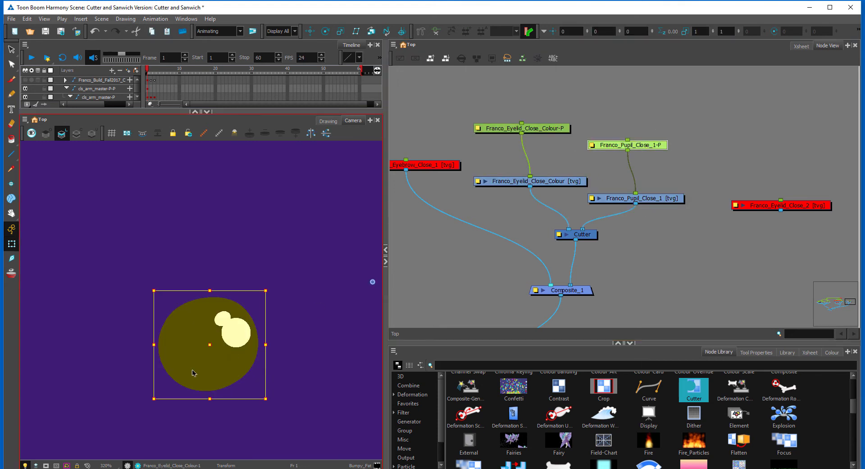
# Move the pupil and eyelid colour nodes beside the Cutter inputs and lower the eyelid colour peg toward its drawing
pyautogui.moveTo(659, 201); pyautogui.dragTo(635, 210)
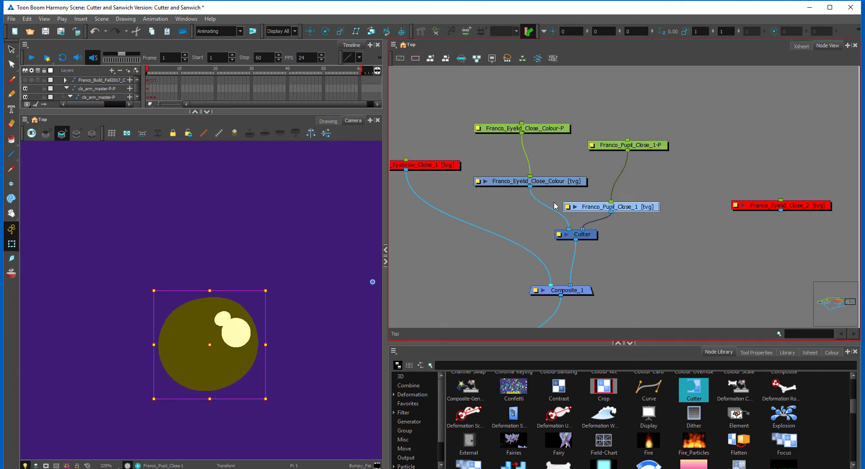
pyautogui.moveTo(559, 184); pyautogui.dragTo(535, 192)
pyautogui.moveTo(543, 128); pyautogui.dragTo(537, 157)
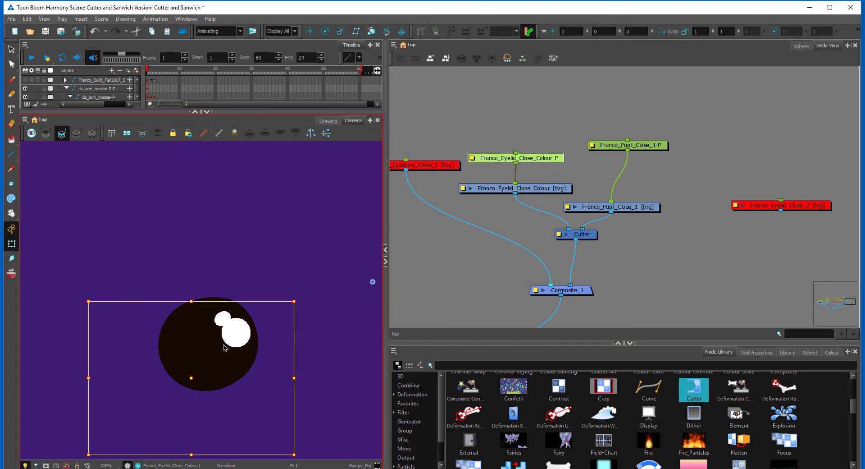
# Try moving the pupil with its peg in the Camera view to test the cut
pyautogui.click(628, 153)
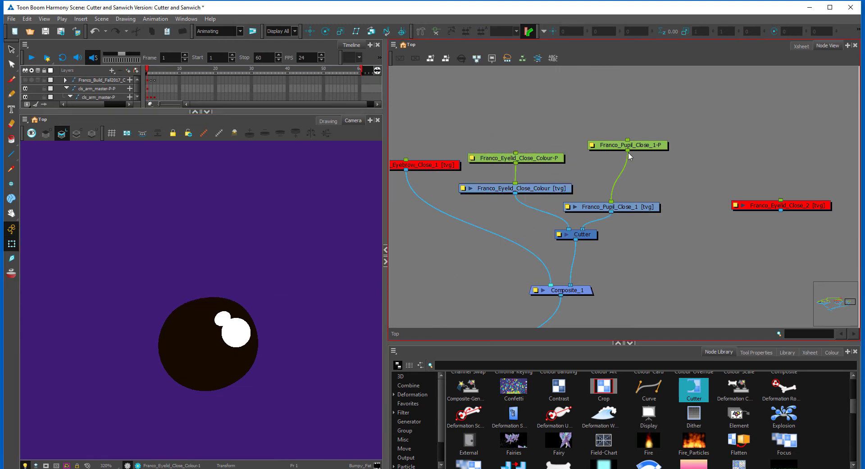
pyautogui.click(658, 146)
pyautogui.moveTo(205, 354)
pyautogui.mouseDown()
pyautogui.moveTo(211, 291)
pyautogui.moveTo(201, 279)
pyautogui.moveTo(204, 348)
pyautogui.moveTo(230, 346)
pyautogui.mouseUp()
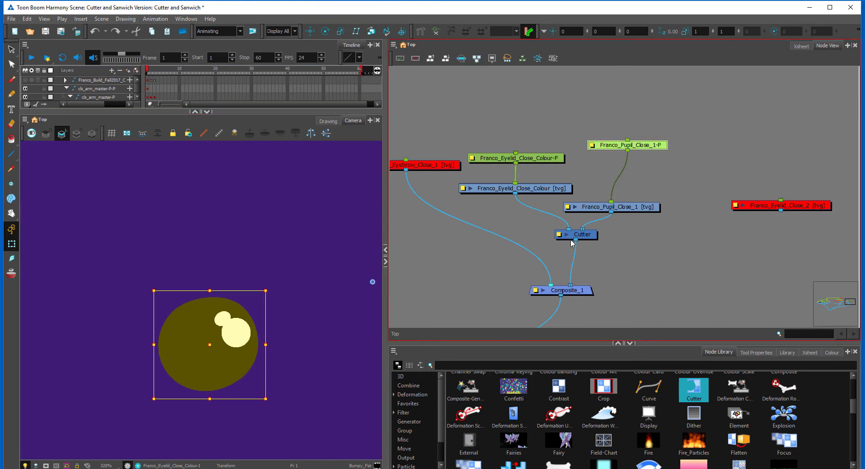
pyautogui.click(665, 219)
# Inspect the eyelid colour node's enabled art layers and examine its Colour Art and Underlay Art in the Drawing view
pyautogui.moveTo(546, 192); pyautogui.dragTo(544, 192)
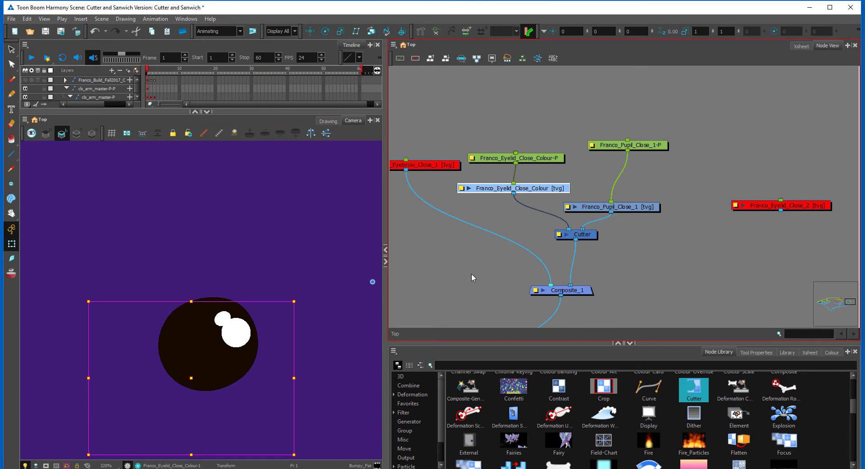
pyautogui.press('space')
pyautogui.click(462, 189)
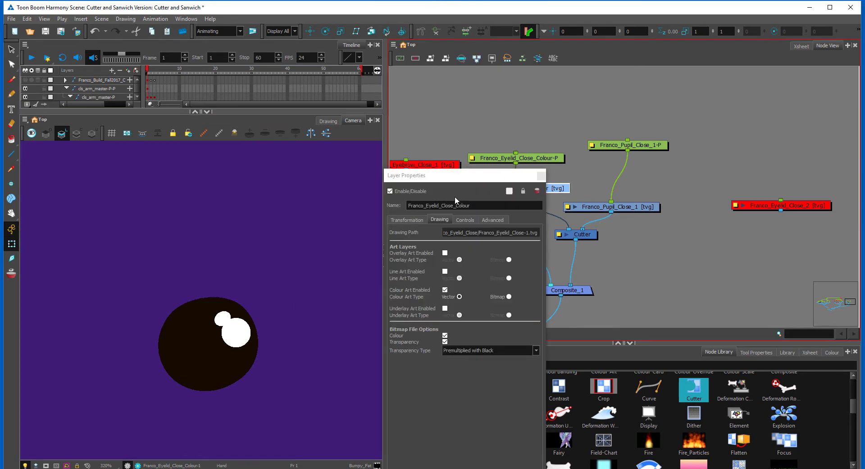
pyautogui.click(541, 170)
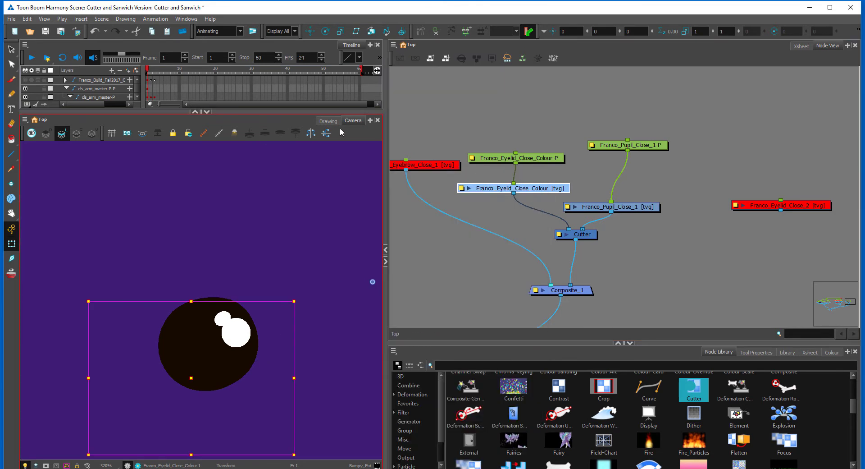
pyautogui.click(328, 121)
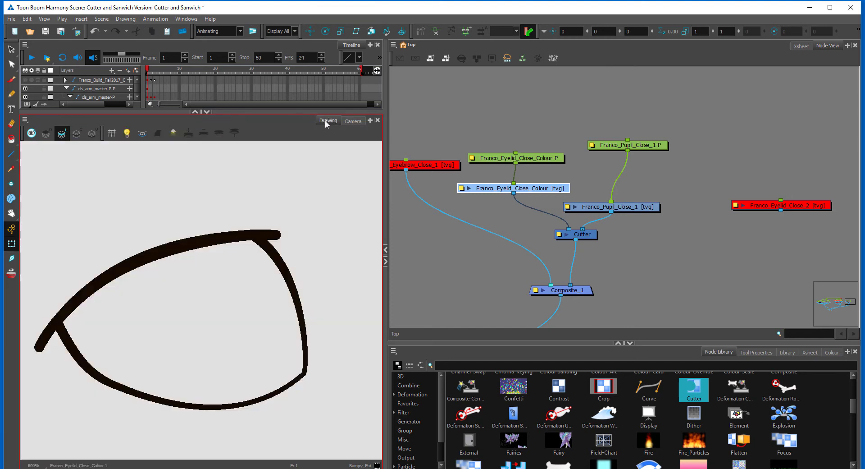
pyautogui.click(77, 133)
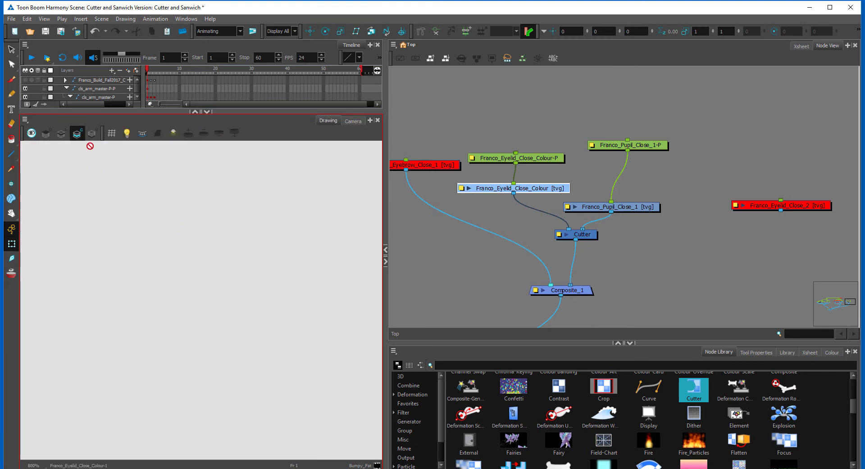
pyautogui.click(92, 133)
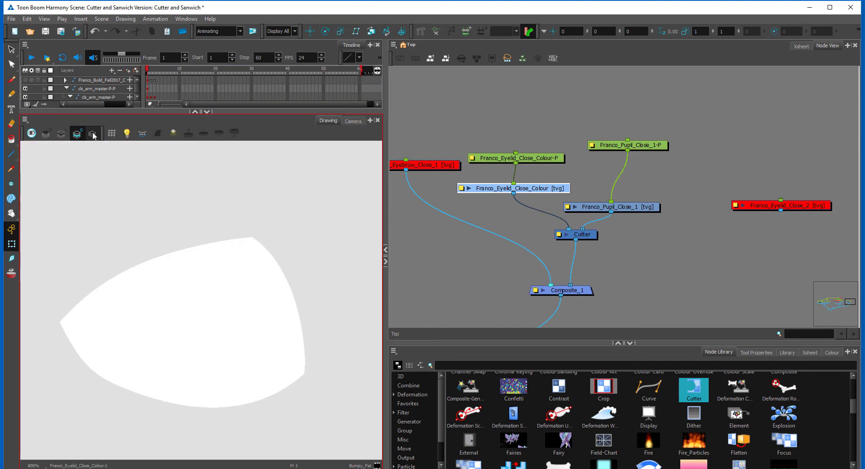
# Enable Underlay Art in the eyelid colour node's drawing properties
pyautogui.doubleClick(462, 190)
pyautogui.click(445, 309)
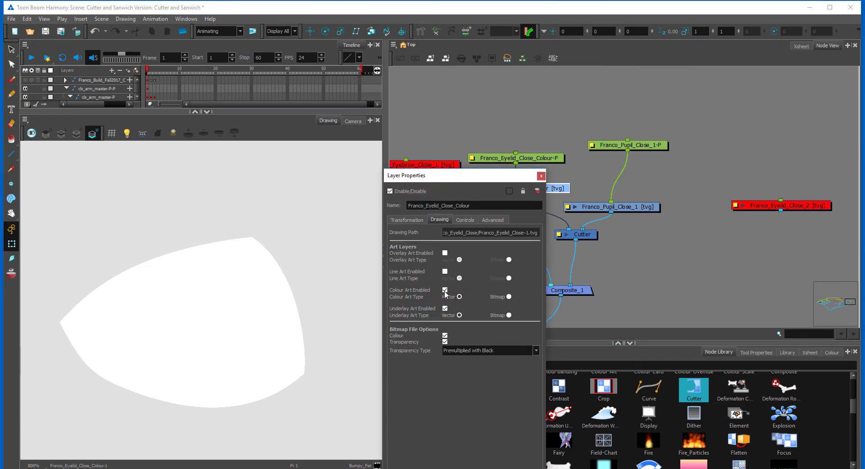
pyautogui.click(540, 176)
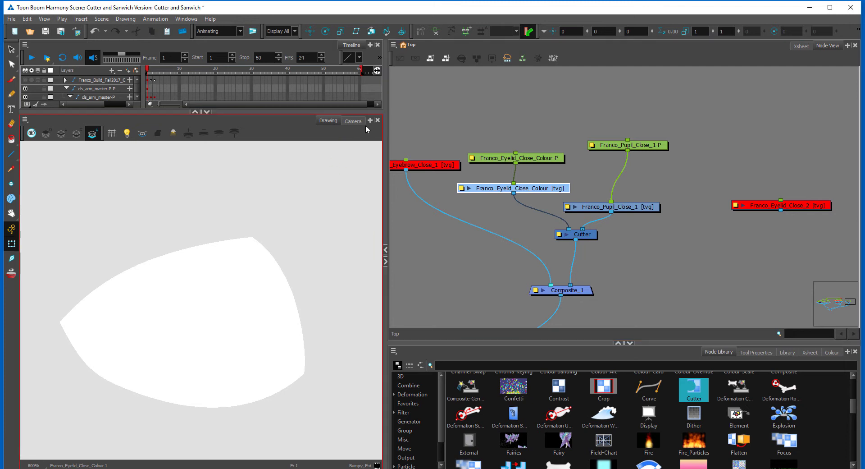
# Return to the Camera view and move the pupil sideways toward the eye's outer edge using its peg
pyautogui.click(354, 121)
pyautogui.click(675, 161)
pyautogui.moveTo(648, 147); pyautogui.dragTo(643, 148)
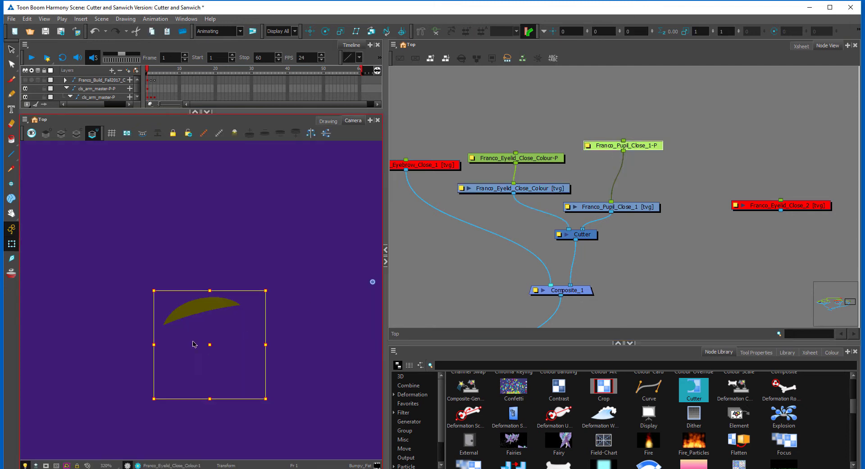
pyautogui.moveTo(212, 345)
pyautogui.mouseDown()
pyautogui.moveTo(196, 335)
pyautogui.moveTo(198, 405)
pyautogui.moveTo(187, 377)
pyautogui.moveTo(135, 360)
pyautogui.moveTo(216, 406)
pyautogui.moveTo(167, 342)
pyautogui.moveTo(181, 403)
pyautogui.moveTo(166, 329)
pyautogui.moveTo(185, 409)
pyautogui.moveTo(234, 300)
pyautogui.moveTo(259, 363)
pyautogui.moveTo(153, 336)
pyautogui.moveTo(270, 309)
pyautogui.moveTo(228, 401)
pyautogui.moveTo(149, 346)
pyautogui.moveTo(160, 343)
pyautogui.mouseUp()
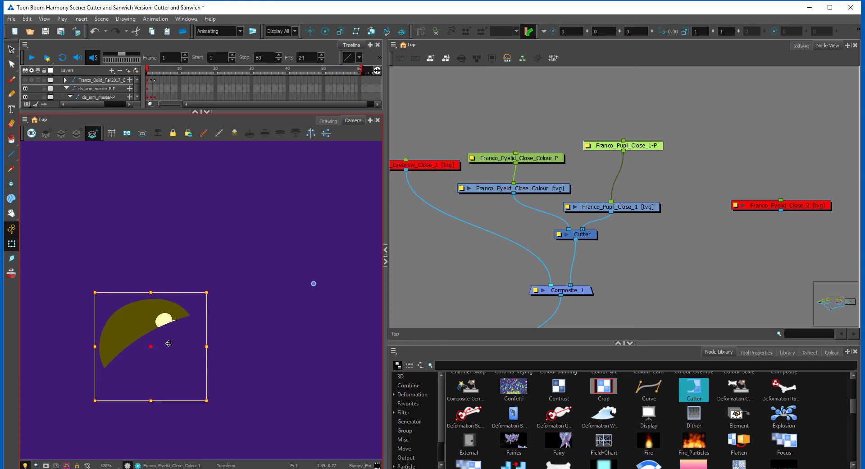
# Set the Cutter to Inverted and move the pupil back to the middle of the eye
pyautogui.click(559, 235)
pyautogui.click(415, 220)
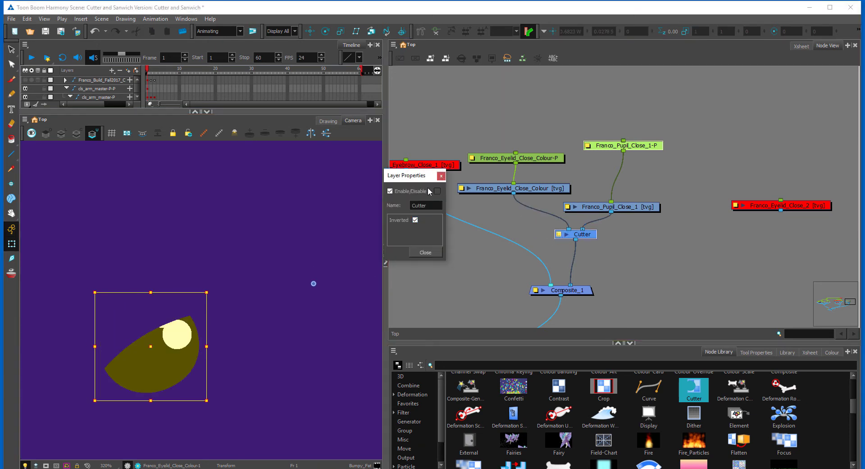
pyautogui.click(440, 176)
pyautogui.moveTo(160, 355)
pyautogui.mouseDown()
pyautogui.moveTo(245, 303)
pyautogui.moveTo(259, 411)
pyautogui.moveTo(175, 330)
pyautogui.moveTo(179, 380)
pyautogui.moveTo(211, 374)
pyautogui.moveTo(222, 361)
pyautogui.moveTo(269, 380)
pyautogui.moveTo(249, 386)
pyautogui.moveTo(229, 341)
pyautogui.mouseUp()
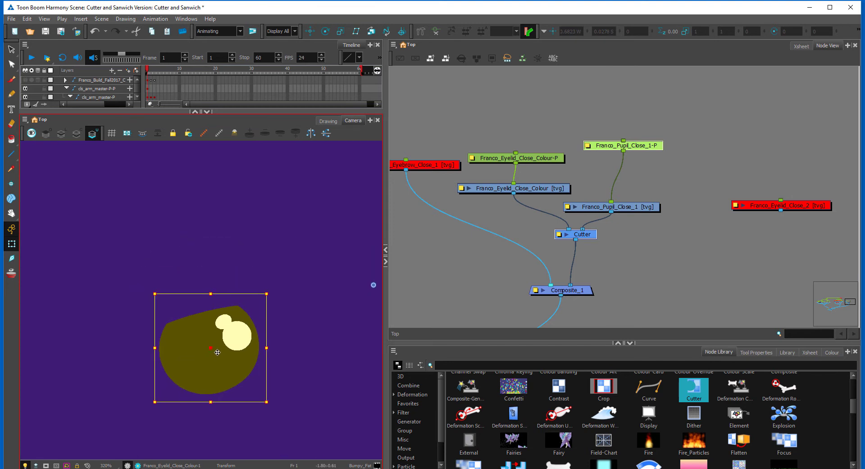
# Re-enable the eyelid outline node, give it a parent peg and connect it to the Composite alongside the Cutter
pyautogui.click(672, 212)
pyautogui.moveTo(794, 201); pyautogui.dragTo(754, 163)
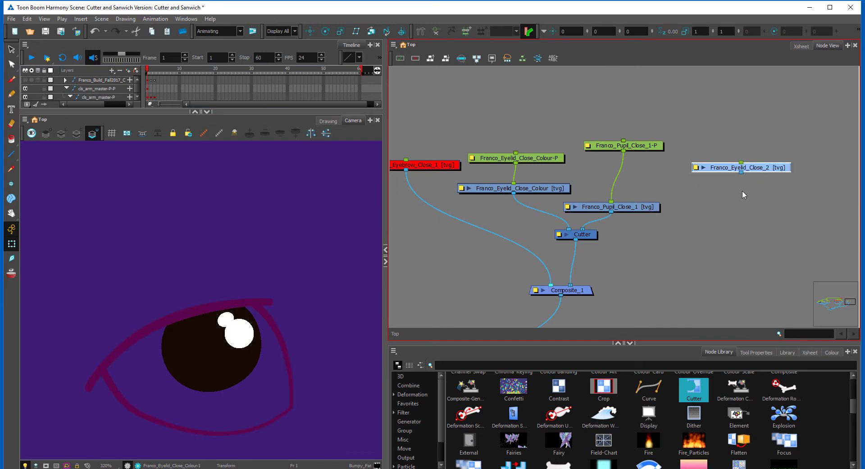
pyautogui.hotkey('ctrl', 'p')
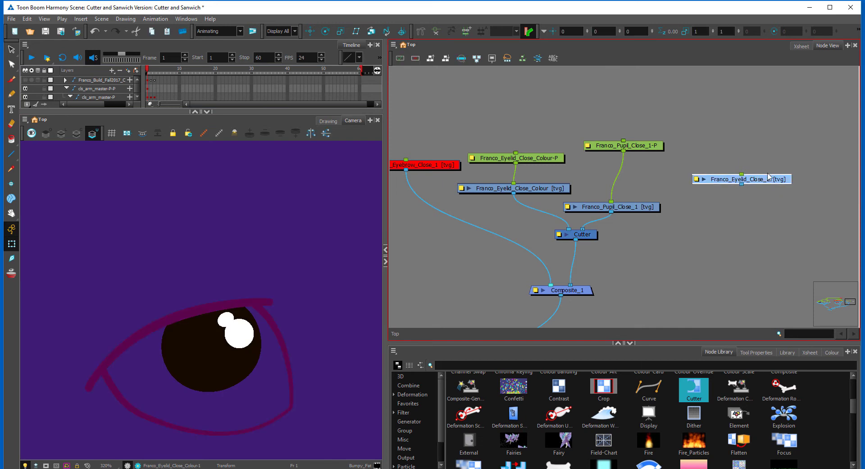
pyautogui.moveTo(741, 184); pyautogui.dragTo(581, 289)
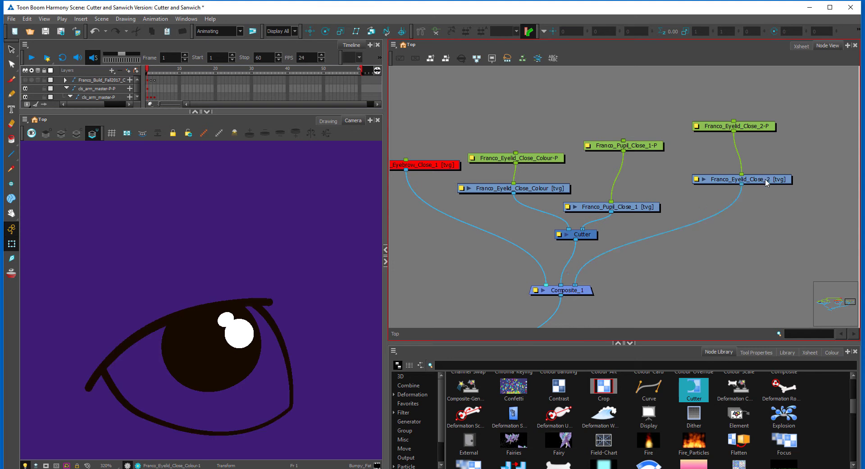
pyautogui.moveTo(696, 185); pyautogui.dragTo(694, 182)
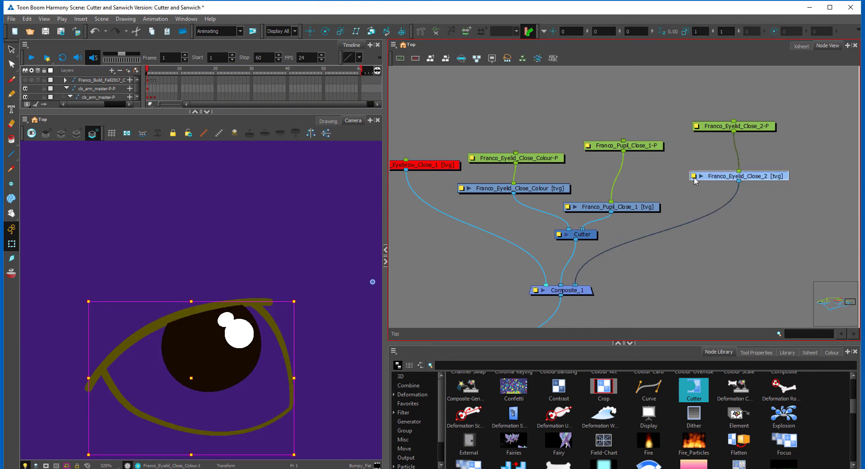
# Enable Underlay Art in the eyelid outline node's drawing properties
pyautogui.doubleClick(694, 179)
pyautogui.click(445, 308)
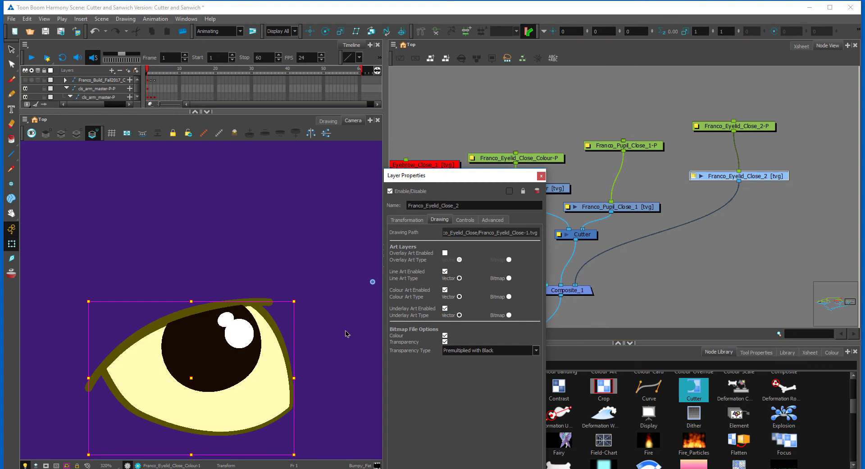
pyautogui.click(541, 176)
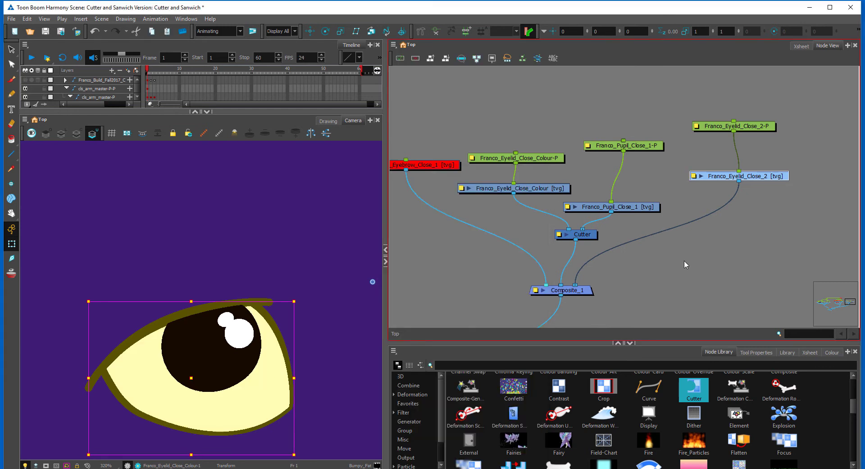
# Examine up close the pupil's cut edge where it meets the upper eyelid line
pyautogui.click(684, 261)
pyautogui.moveTo(757, 178); pyautogui.dragTo(754, 177)
pyautogui.press('2')
pyautogui.press('2')
pyautogui.press('2')
pyautogui.press('2')
pyautogui.press('2')
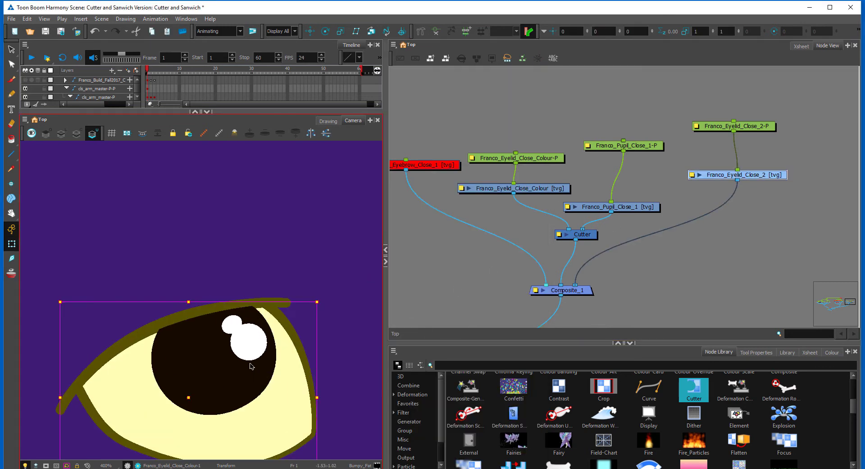
pyautogui.press('space')
pyautogui.moveTo(204, 406); pyautogui.dragTo(223, 278)
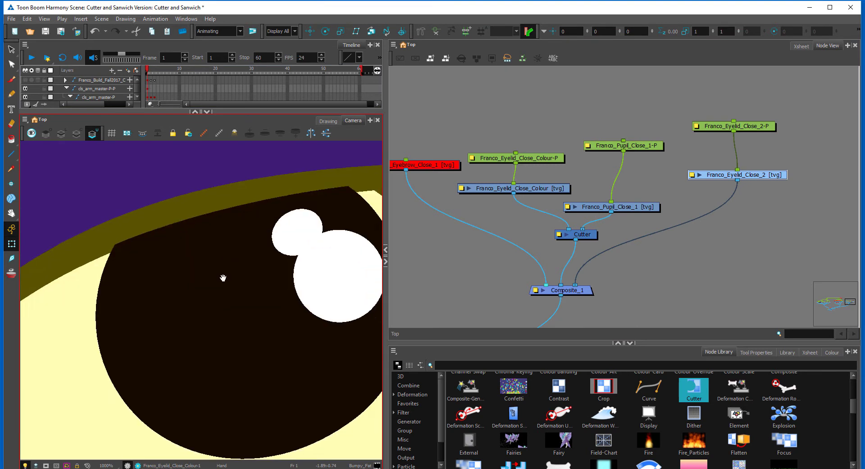
pyautogui.press('2')
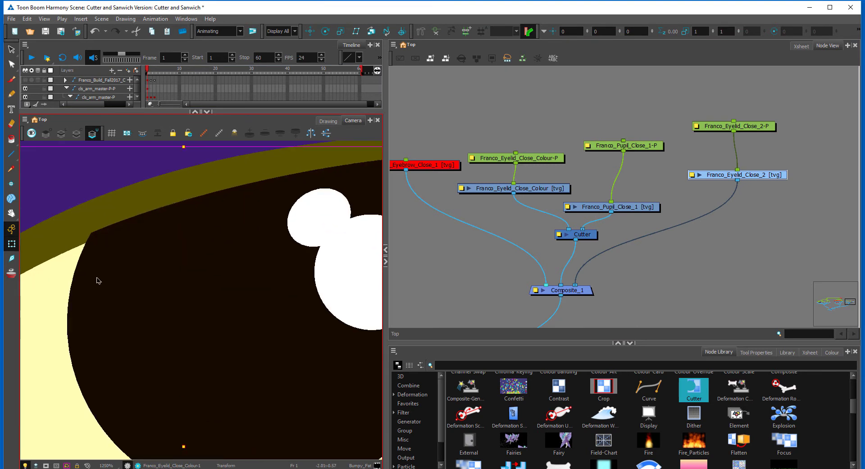
pyautogui.press('space')
pyautogui.moveTo(112, 250); pyautogui.dragTo(188, 255)
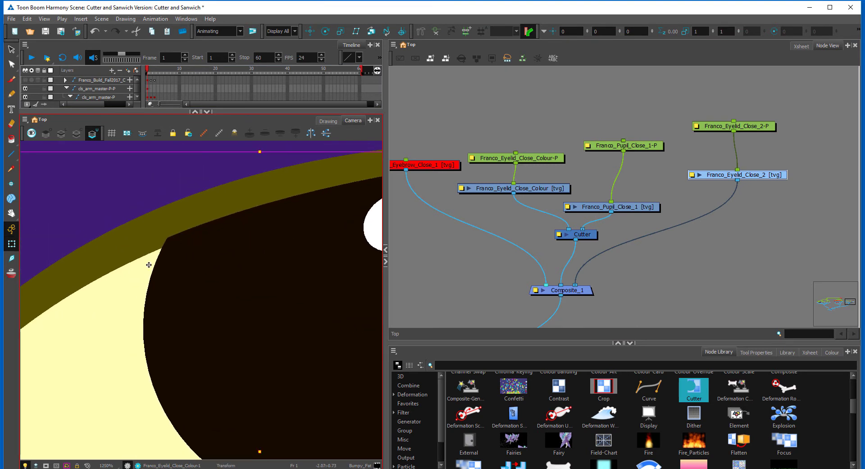
pyautogui.scroll(1, 149, 261)
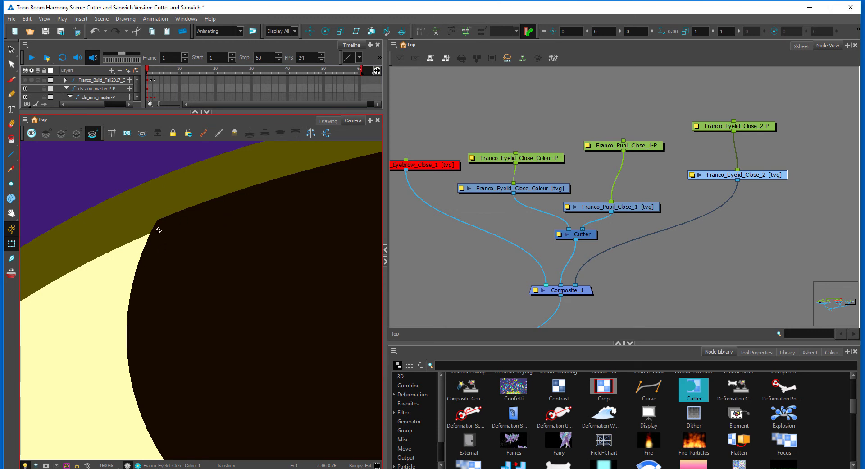
pyautogui.scroll(-4, 180, 227)
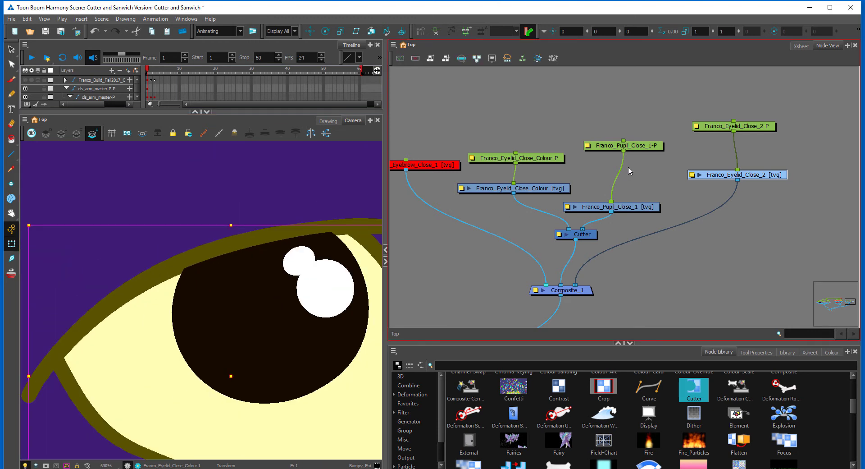
# Move the pupil by its peg into the eye's outer corner and back up beneath the upper eyelid
pyautogui.click(537, 177)
pyautogui.moveTo(208, 360)
pyautogui.mouseDown()
pyautogui.moveTo(91, 373)
pyautogui.moveTo(71, 395)
pyautogui.mouseUp()
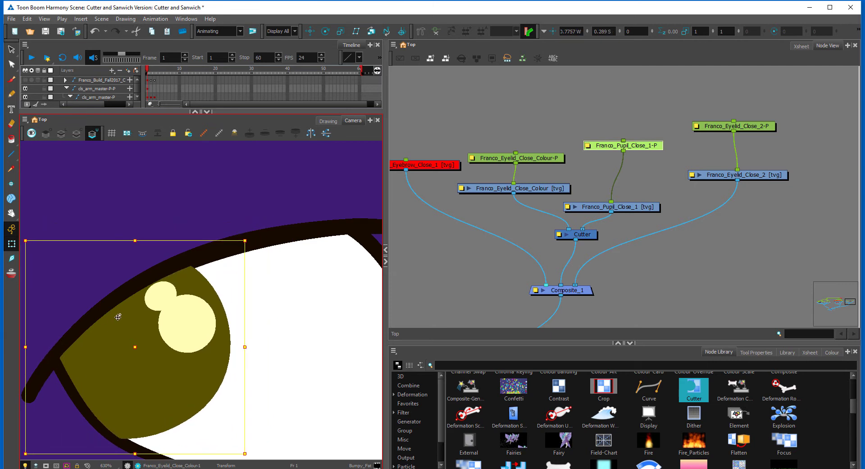
pyautogui.moveTo(164, 297)
pyautogui.mouseDown()
pyautogui.moveTo(174, 289)
pyautogui.moveTo(315, 286)
pyautogui.moveTo(246, 289)
pyautogui.moveTo(135, 360)
pyautogui.moveTo(332, 332)
pyautogui.moveTo(290, 353)
pyautogui.moveTo(261, 303)
pyautogui.moveTo(280, 283)
pyautogui.moveTo(273, 287)
pyautogui.mouseUp()
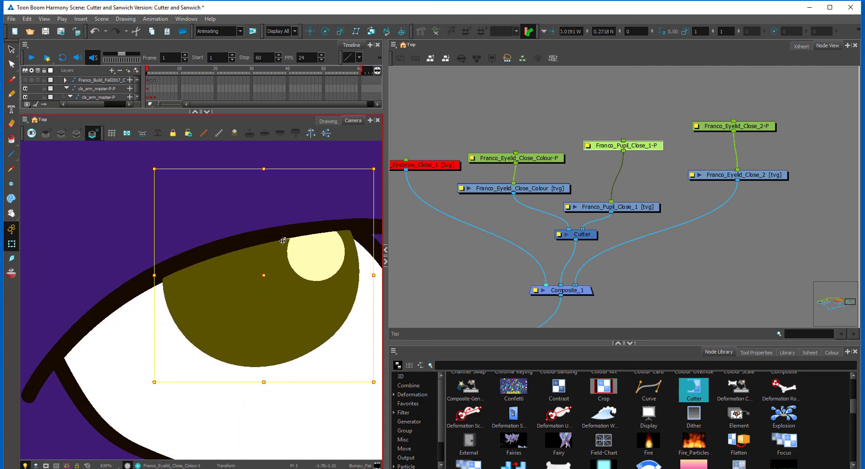
pyautogui.click(466, 277)
pyautogui.click(264, 316)
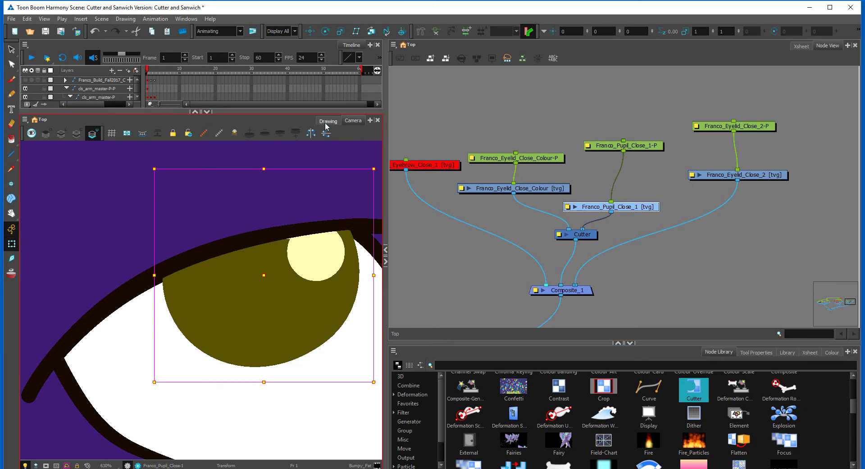
# Open the Franco_Eyelid_Close_2 drawing in the Drawing view on its Line Art layer and inspect the individual outline strokes
pyautogui.click(747, 174)
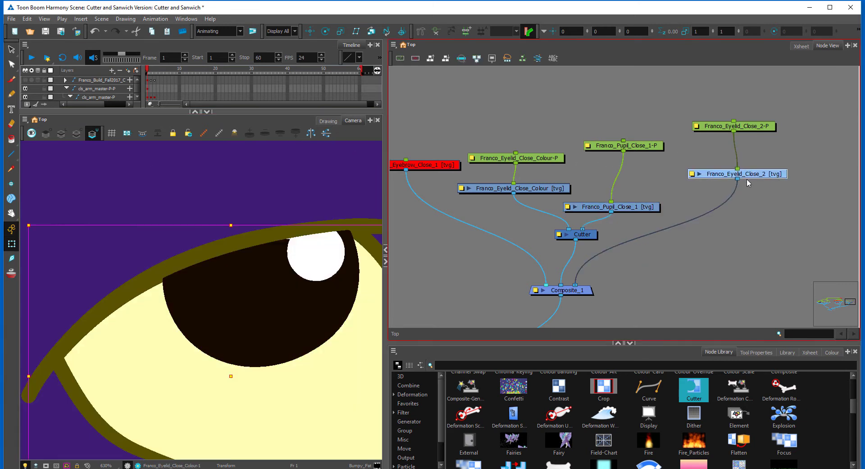
pyautogui.click(328, 121)
pyautogui.click(61, 132)
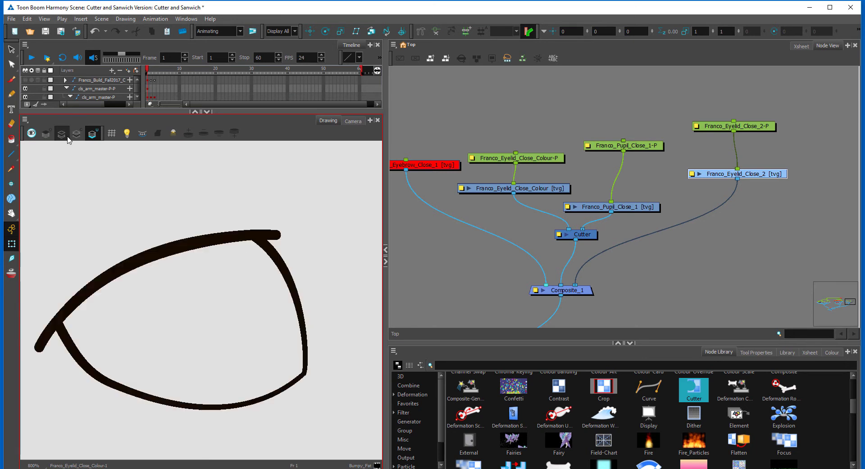
pyautogui.click(12, 49)
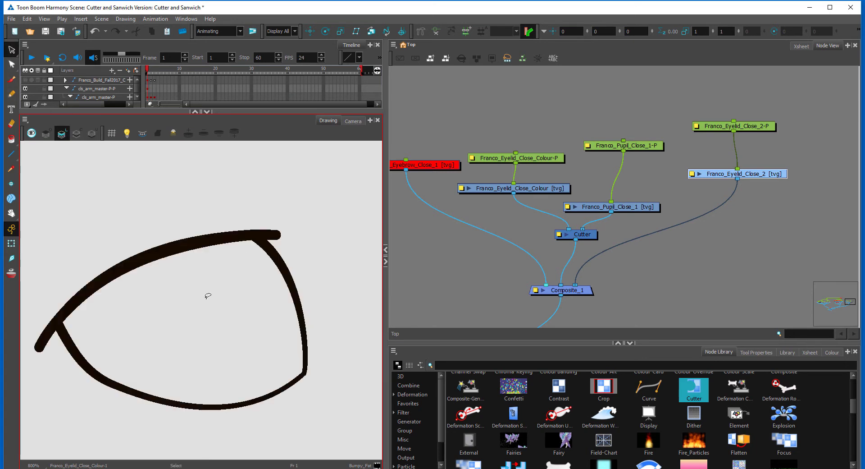
pyautogui.click(279, 251)
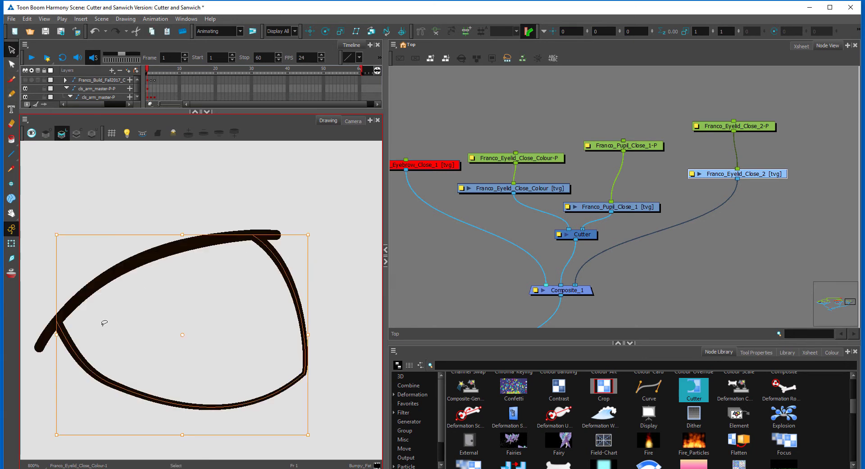
pyautogui.scroll(4, 155, 241)
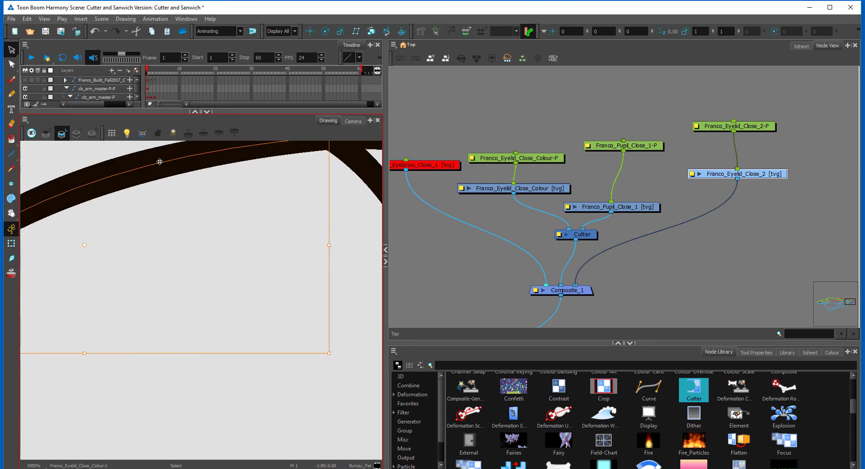
pyautogui.scroll(-5, 150, 169)
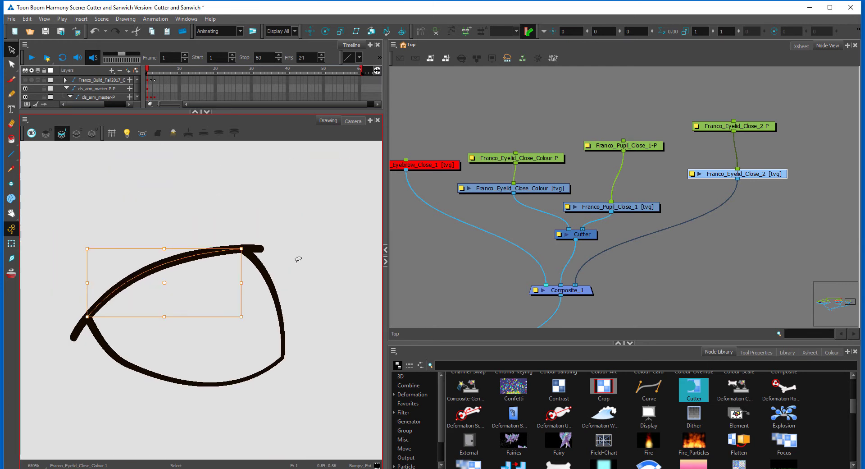
pyautogui.click(160, 174)
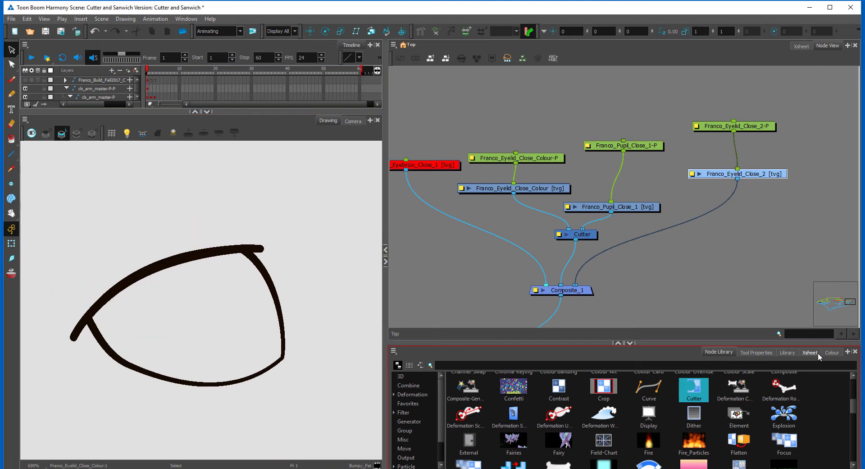
# Fill the inside of the eyelid outline with the Franco_Eyewhite colour from the Franco_Fall2017 palette
pyautogui.click(830, 352)
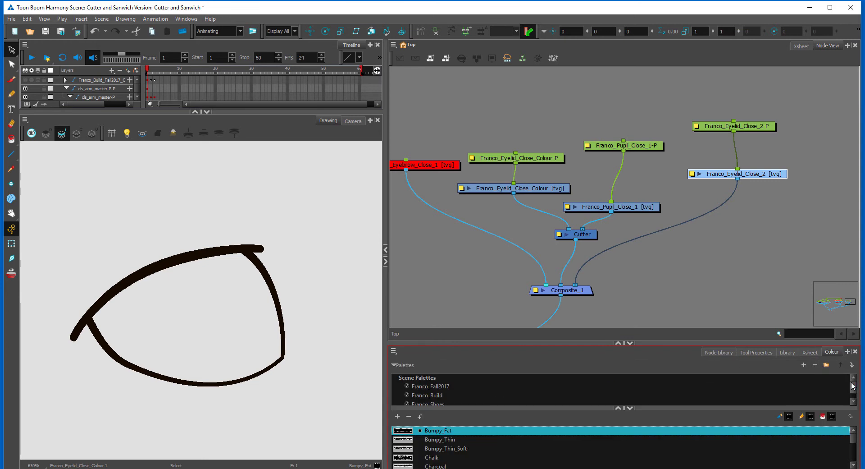
pyautogui.moveTo(853, 385); pyautogui.dragTo(849, 402)
pyautogui.click(449, 378)
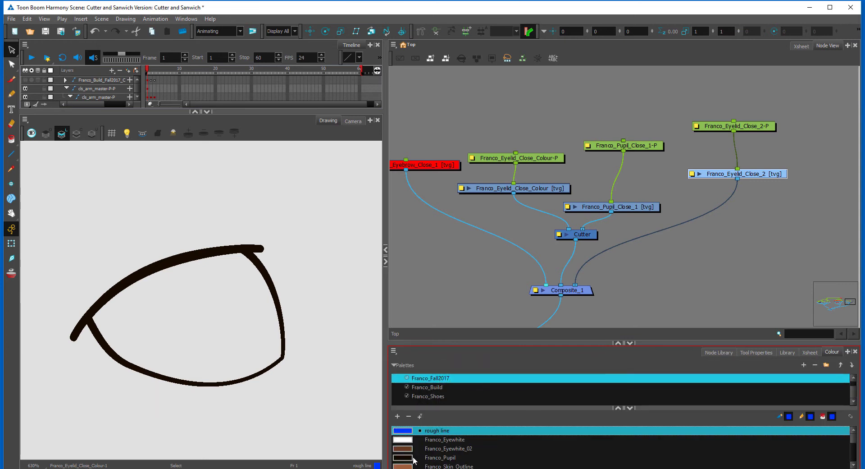
pyautogui.click(450, 439)
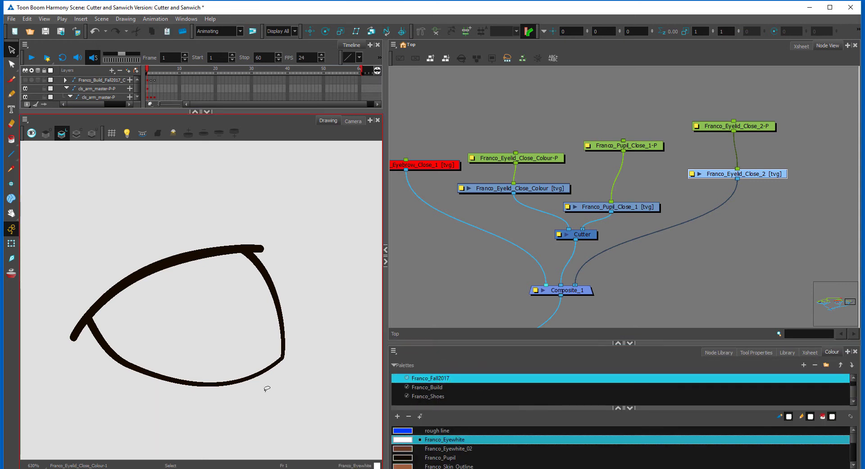
pyautogui.click(12, 138)
pyautogui.click(189, 303)
# Copy the outline and white fill from Line Art and paste them into Underlay Art in place of its existing white shape
pyautogui.click(11, 49)
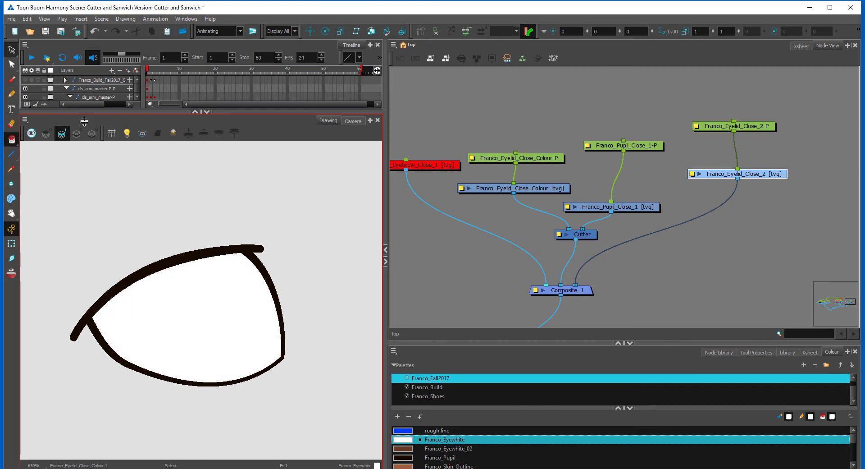
pyautogui.moveTo(280, 206)
pyautogui.mouseDown()
pyautogui.moveTo(155, 238)
pyautogui.moveTo(288, 313)
pyautogui.mouseUp()
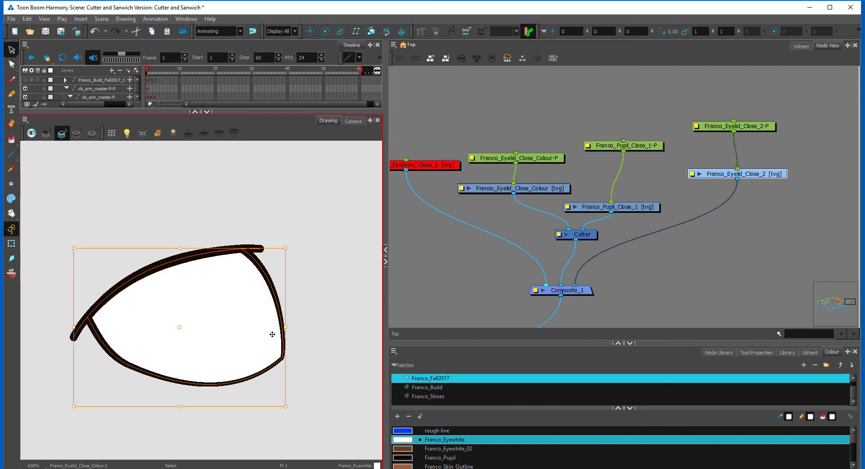
pyautogui.click(325, 245)
pyautogui.click(92, 134)
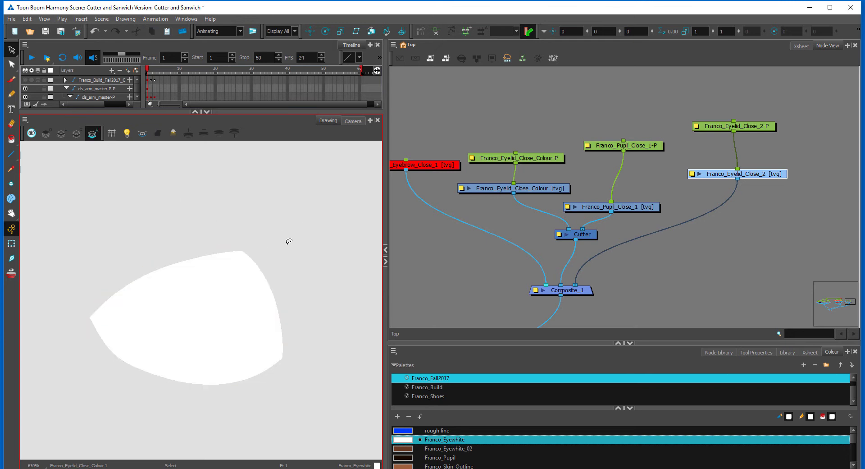
pyautogui.click(274, 364)
pyautogui.press('Delete')
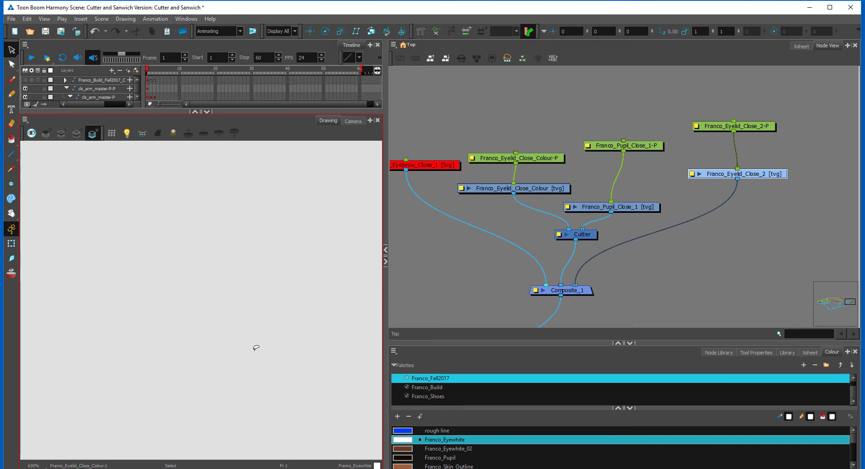
pyautogui.hotkey('ctrl', 'v')
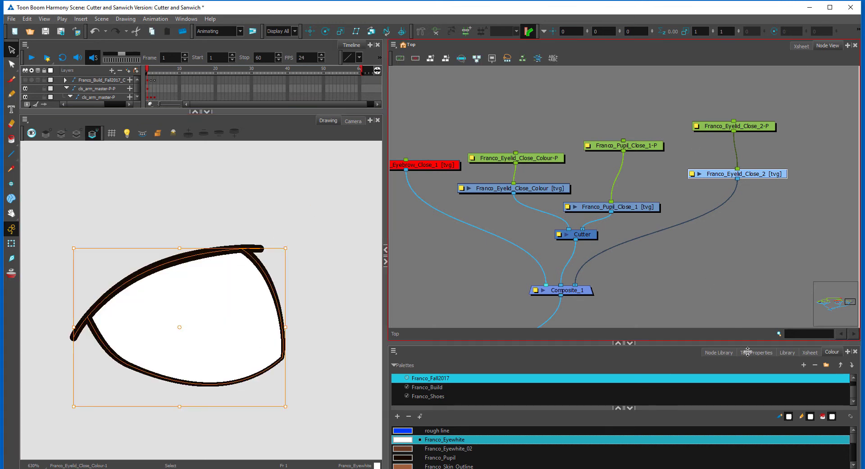
# Convert the pasted Underlay Art outline from pencil to brush strokes and flatten the artwork into a single layer
pyautogui.click(757, 351)
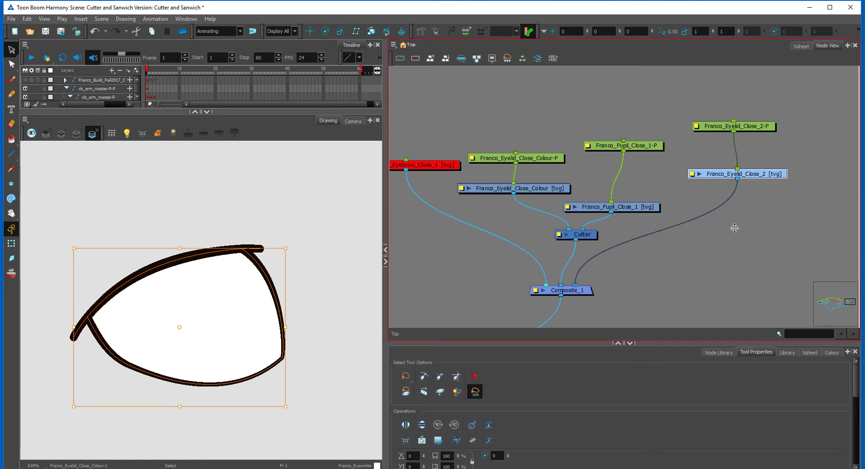
pyautogui.moveTo(734, 228); pyautogui.dragTo(734, 220)
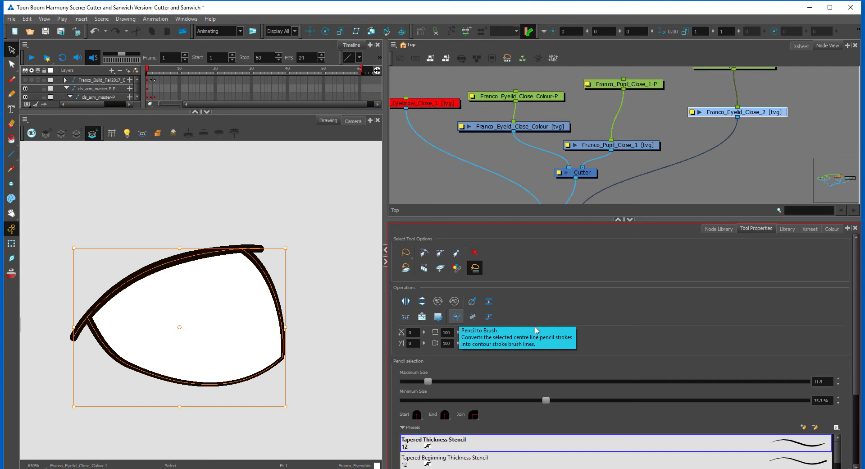
pyautogui.click(468, 318)
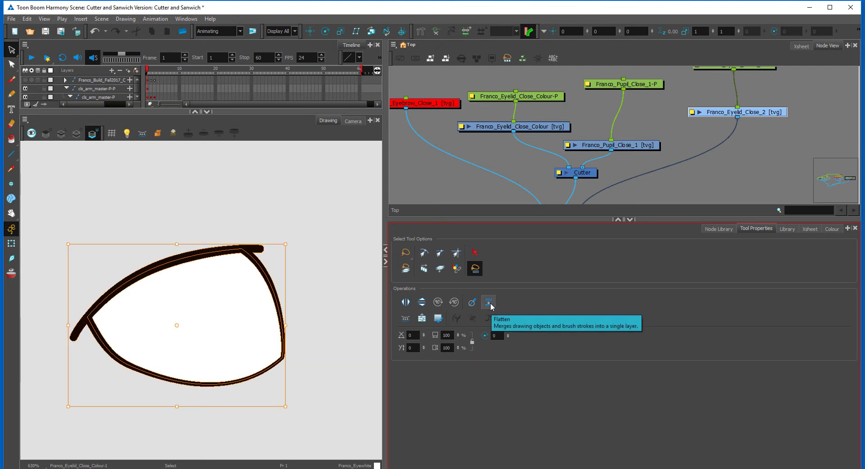
pyautogui.click(489, 303)
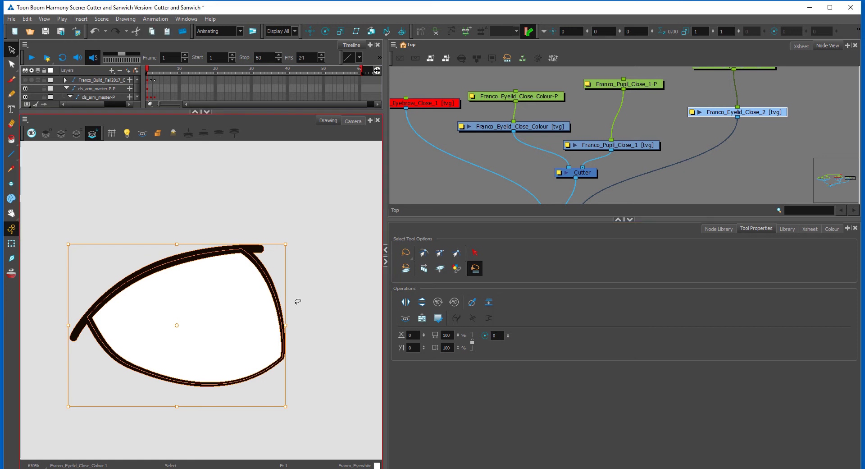
pyautogui.scroll(5, 257, 193)
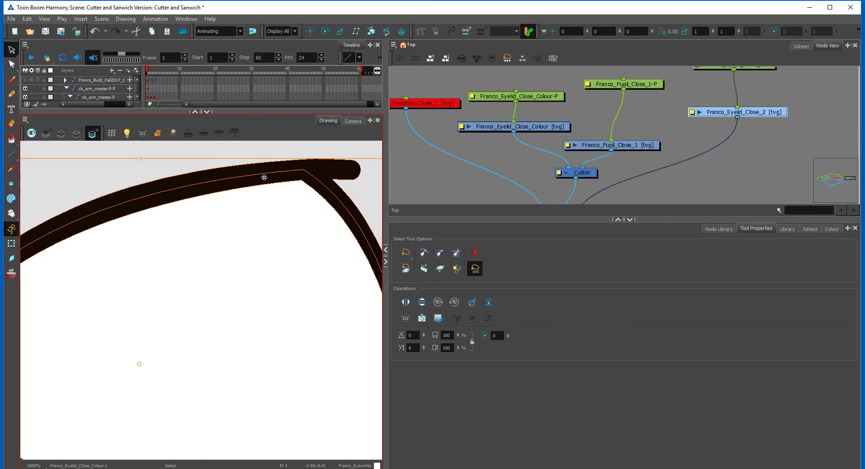
pyautogui.click(489, 304)
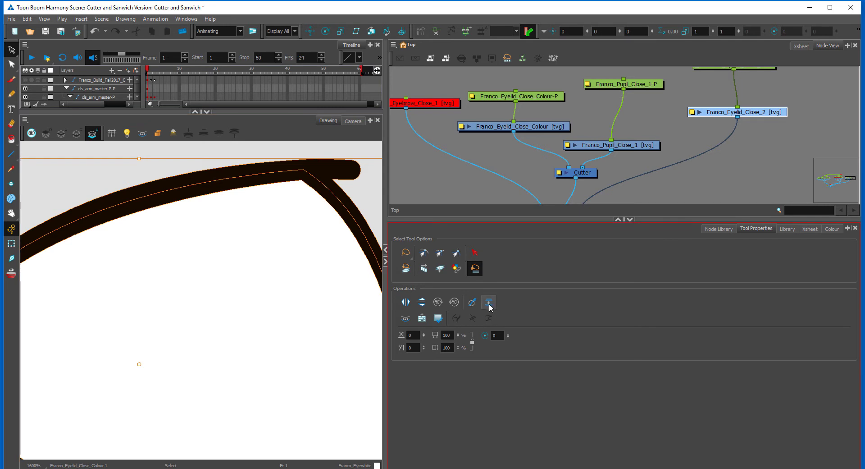
pyautogui.click(489, 303)
pyautogui.click(191, 211)
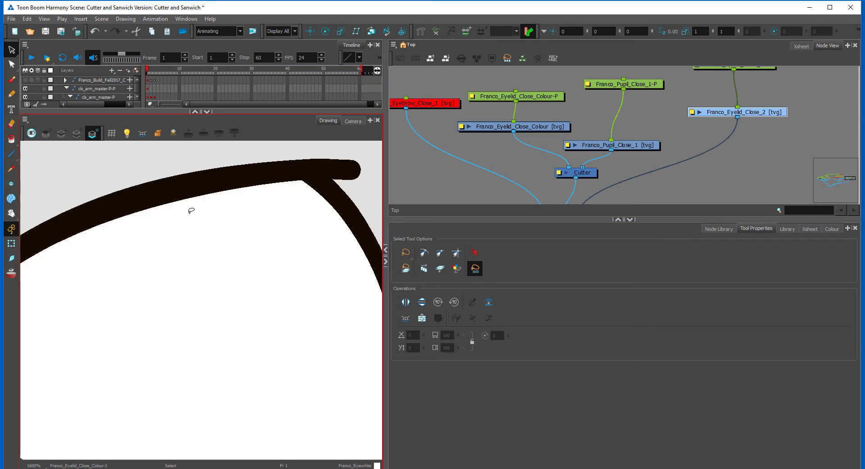
# Delete the dark outline from the Underlay Art, keeping only the trimmed white eye shape
pyautogui.click(201, 198)
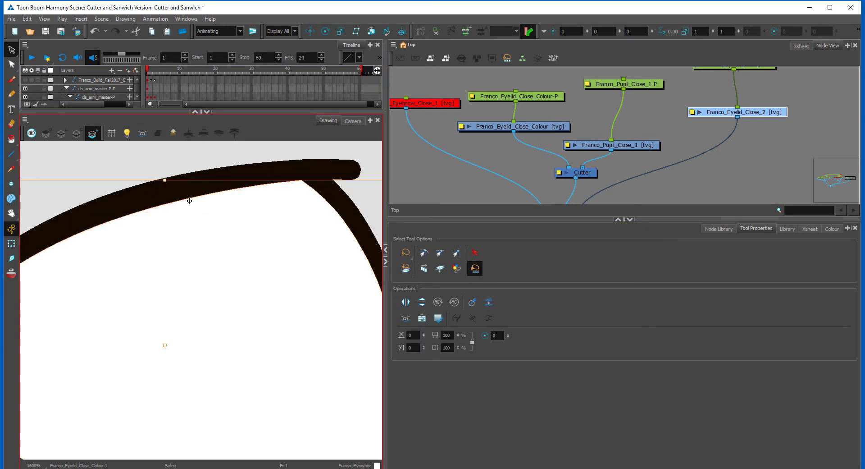
pyautogui.scroll(-5, 203, 239)
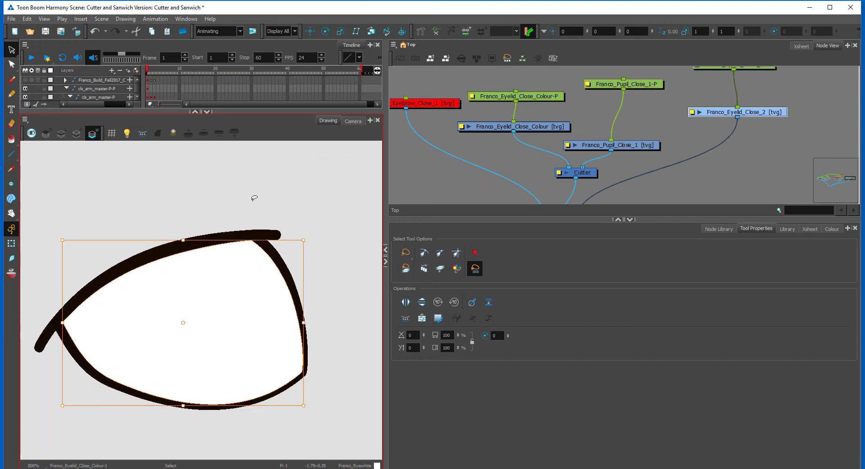
pyautogui.press('Delete')
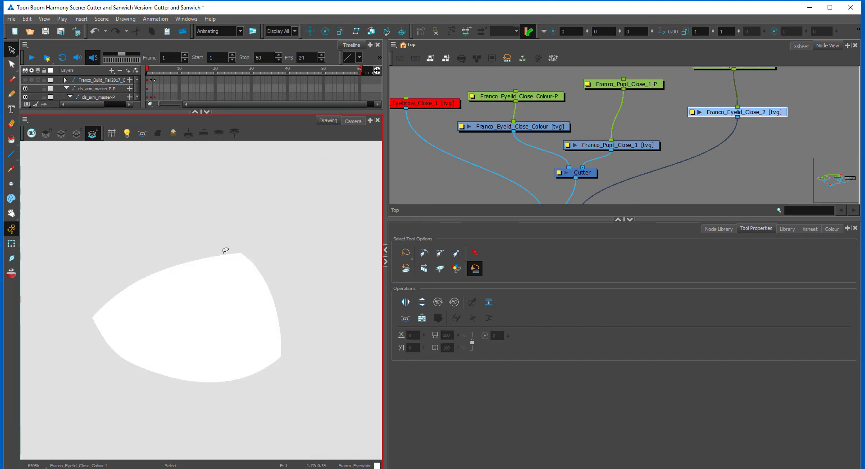
pyautogui.hotkey('ctrl', 'a')
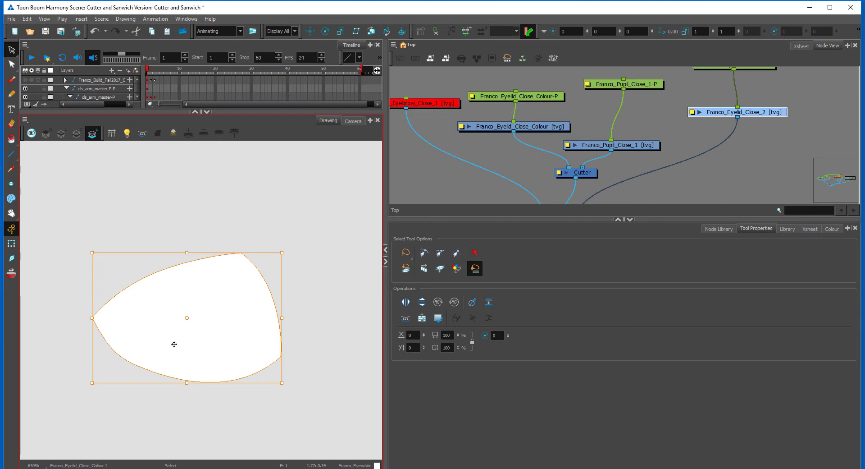
# Delete the white fill from the Line Art layer, keeping the eyelid outline
pyautogui.click(62, 133)
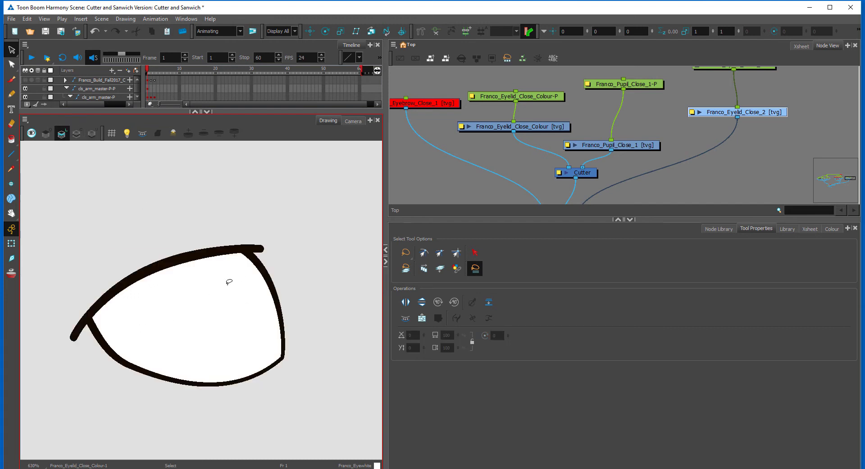
pyautogui.hotkey('ctrl', 'a')
pyautogui.press('Delete')
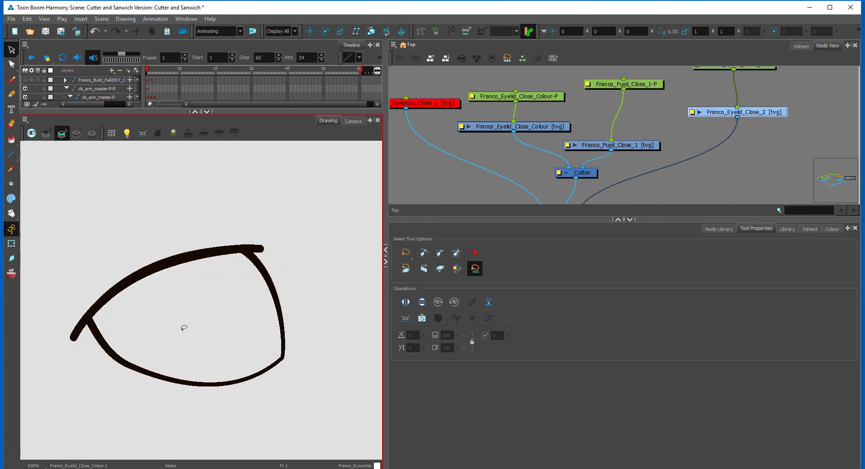
# Test the cut in the Camera view by moving the pupil's peg up under the upper eyelid, and undo that move
pyautogui.click(354, 121)
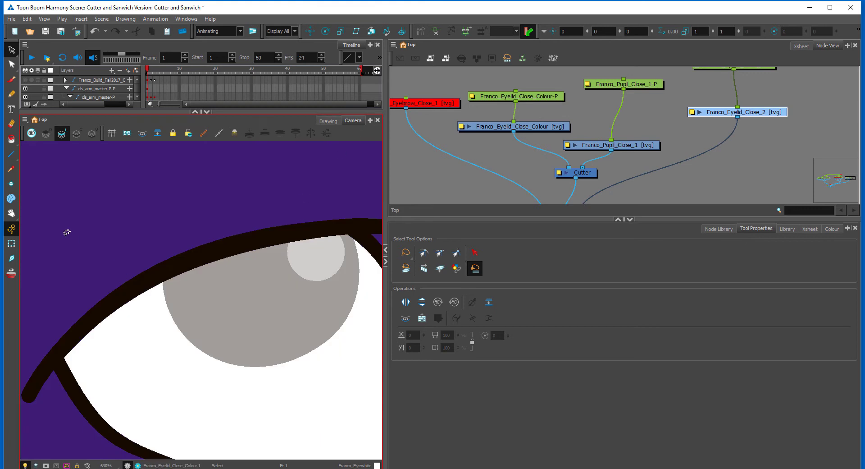
pyautogui.click(11, 243)
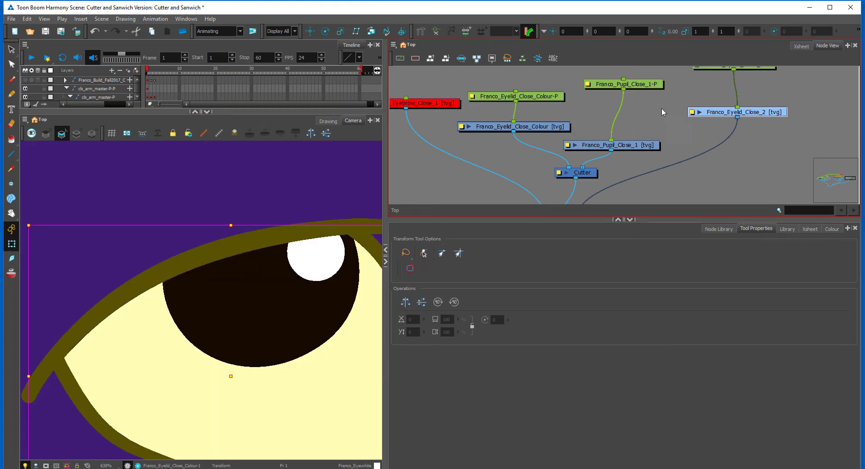
pyautogui.moveTo(627, 84); pyautogui.dragTo(625, 82)
pyautogui.moveTo(213, 321); pyautogui.dragTo(239, 251)
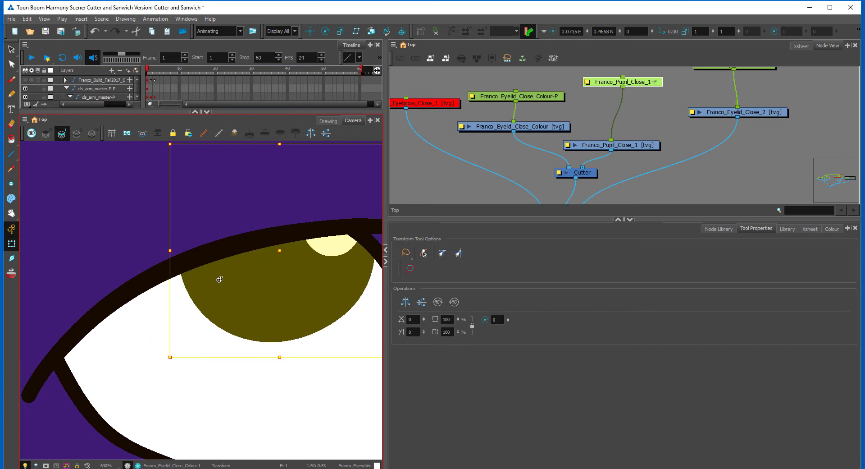
pyautogui.hotkey('ctrl', 'z')
pyautogui.press('1')
pyautogui.press('1')
pyautogui.press('1')
pyautogui.press('1')
pyautogui.press('1')
pyautogui.press('1')
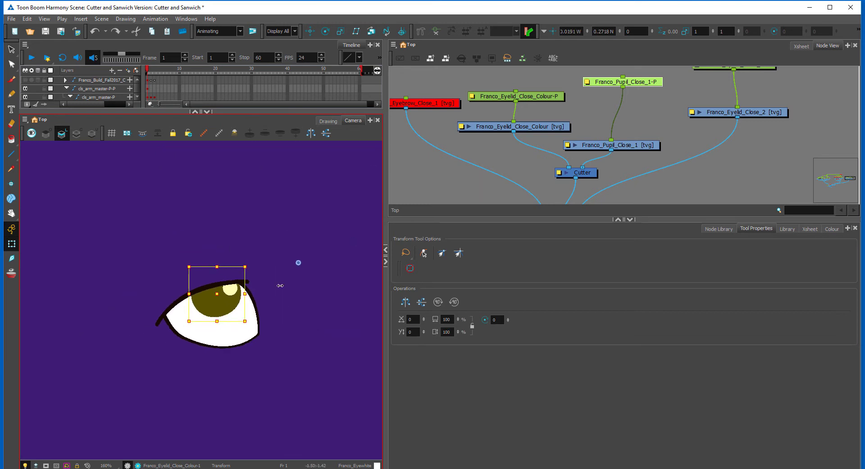
# Enable the Franco_Eyebrow_Close_1 drawing node in the close-up eye rig
pyautogui.press('1')
pyautogui.click(457, 182)
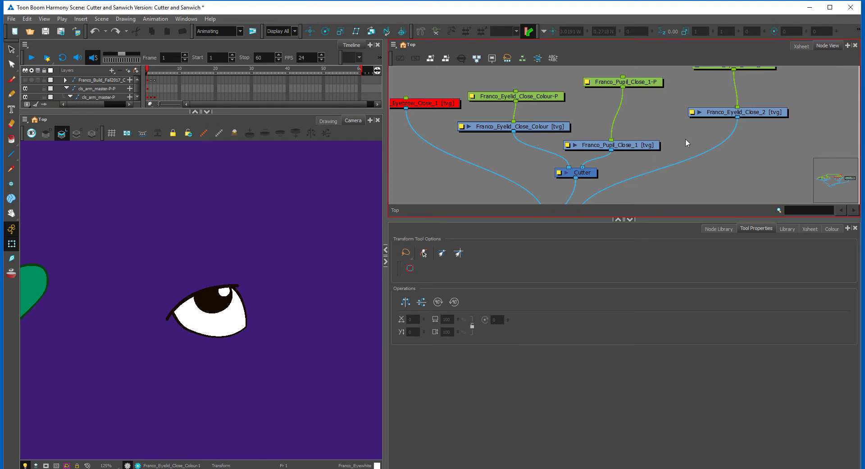
pyautogui.click(223, 298)
pyautogui.click(522, 159)
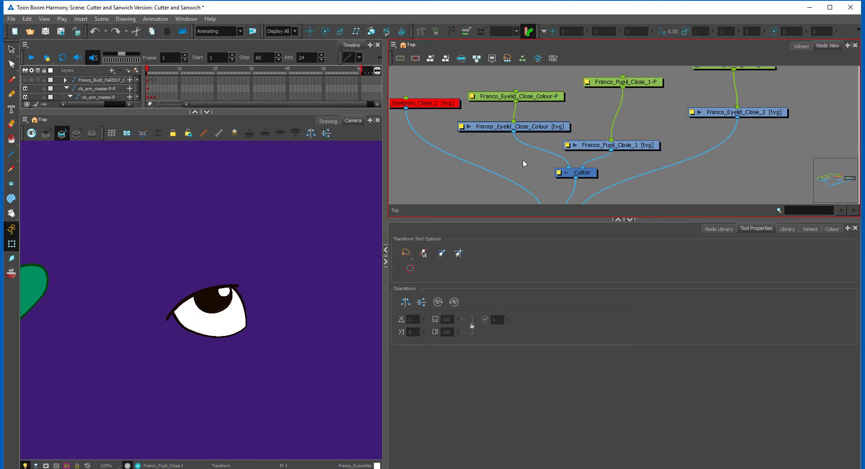
pyautogui.scroll(-3, 519, 173)
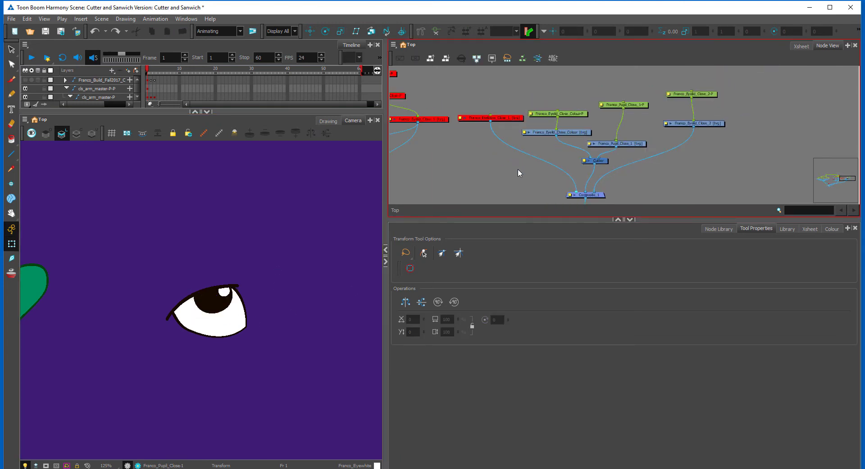
pyautogui.click(499, 119)
pyautogui.press('a')
pyautogui.click(478, 174)
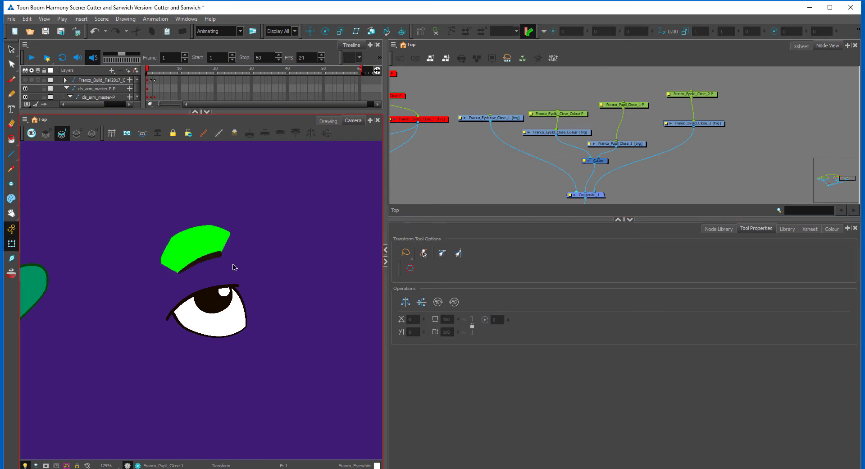
# Move the Franco_Eyebrow_Close_1 node lower in the network and open its Colour Art layer in the Drawing view
pyautogui.moveTo(491, 119); pyautogui.dragTo(473, 150)
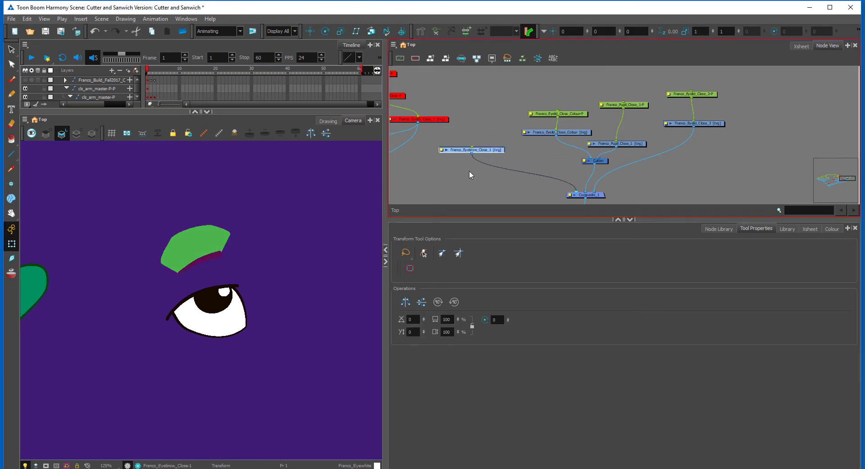
pyautogui.click(333, 121)
pyautogui.press('2')
pyautogui.moveTo(148, 206); pyautogui.dragTo(196, 329)
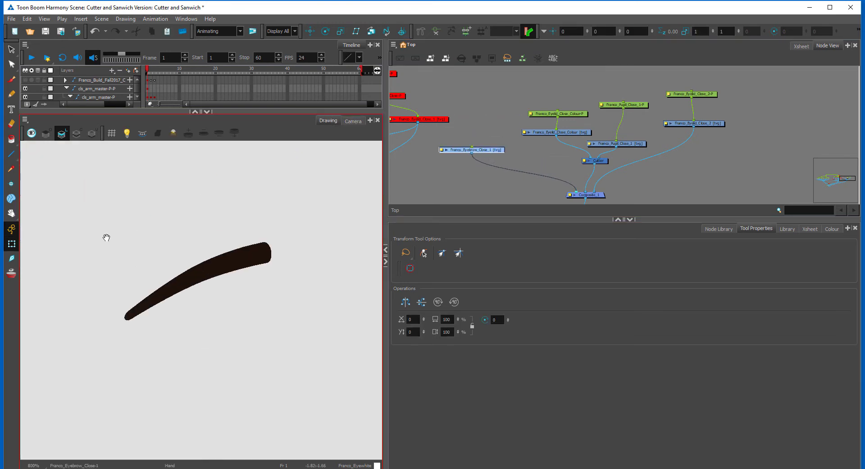
pyautogui.click(48, 134)
pyautogui.click(79, 135)
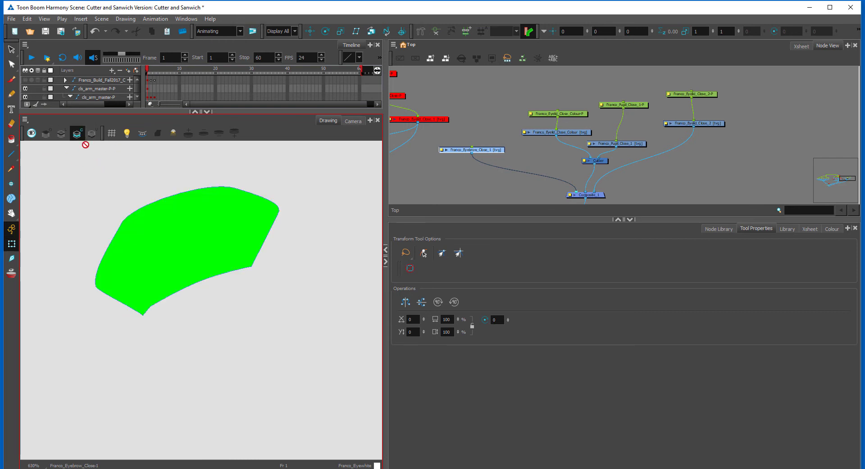
pyautogui.press('1')
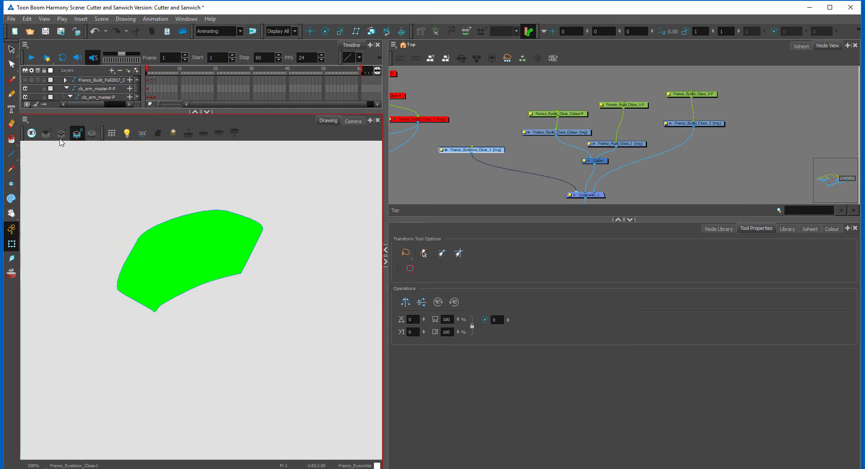
# With all art layers previewed, reshape the green patch using the Contour Editor so its lower corners extend past both ends of the eyebrow
pyautogui.click(31, 134)
pyautogui.click(12, 64)
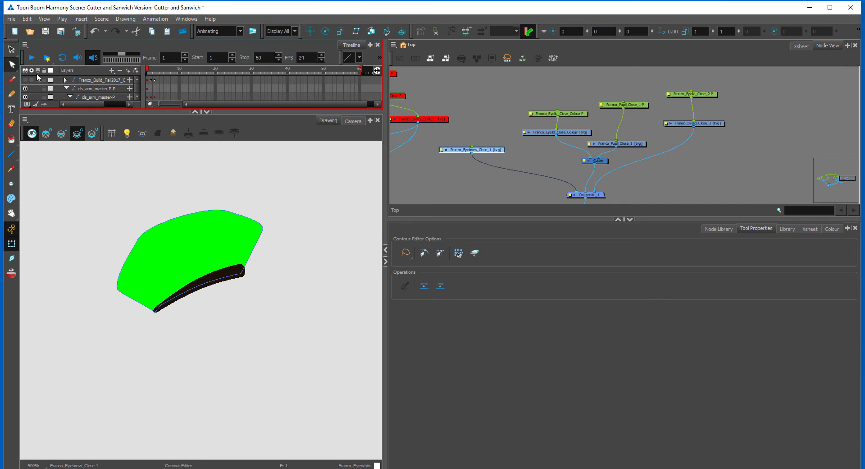
pyautogui.moveTo(250, 275); pyautogui.dragTo(328, 262)
pyautogui.moveTo(264, 229); pyautogui.dragTo(319, 195)
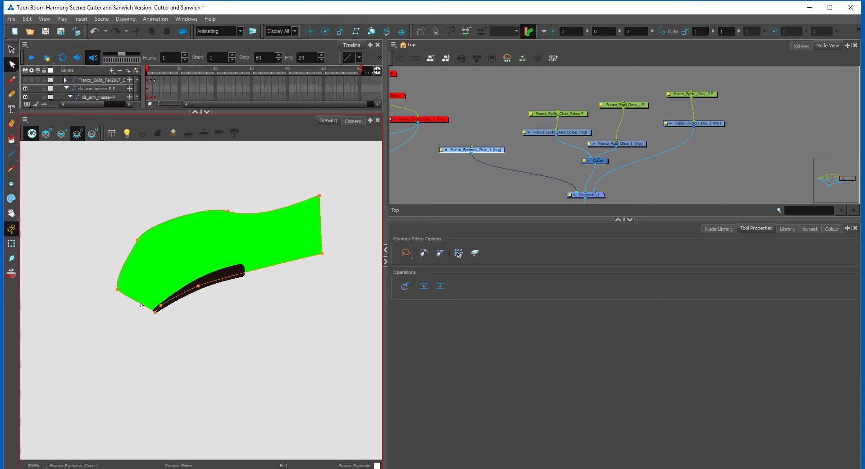
pyautogui.moveTo(155, 311); pyautogui.dragTo(120, 337)
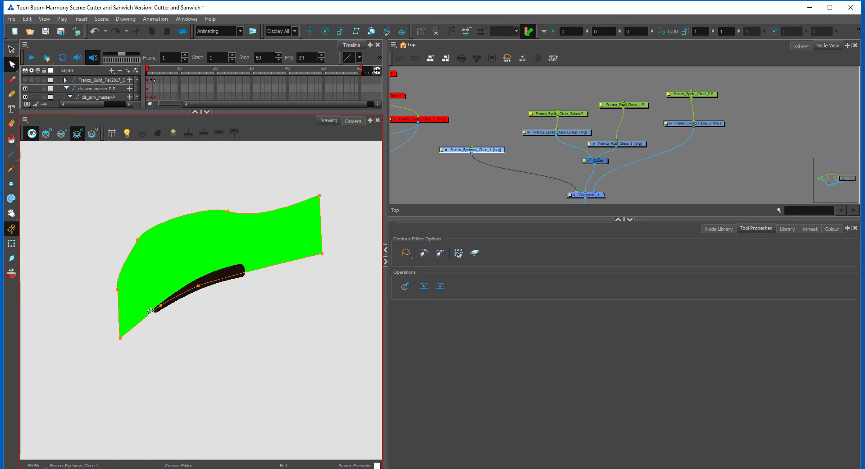
pyautogui.moveTo(117, 288); pyautogui.dragTo(103, 289)
pyautogui.moveTo(228, 211); pyautogui.dragTo(229, 183)
pyautogui.moveTo(320, 196); pyautogui.dragTo(279, 216)
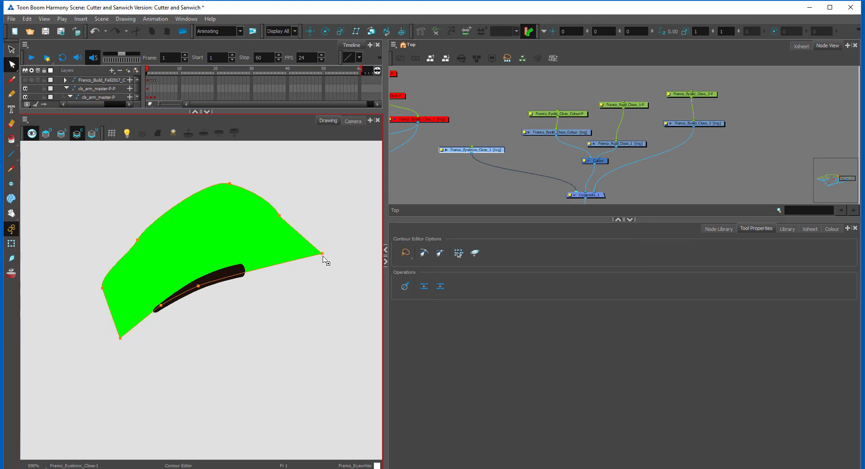
pyautogui.moveTo(311, 262); pyautogui.dragTo(314, 260)
pyautogui.click(338, 236)
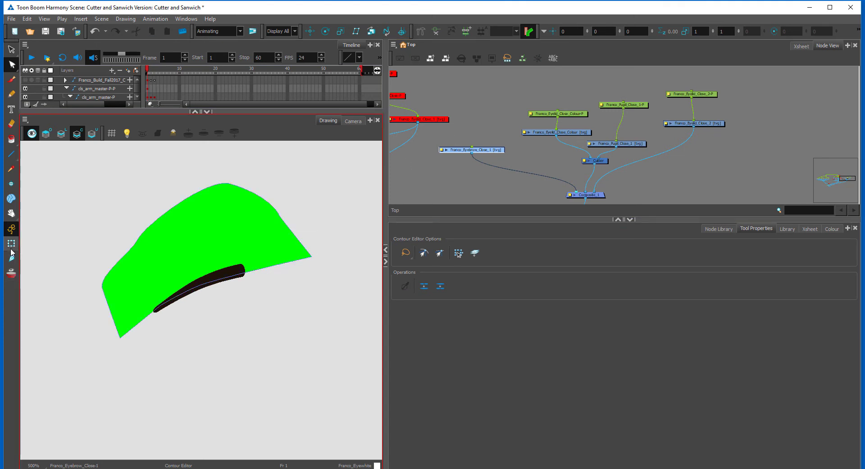
# Return to the Camera view with the all-layers preview off and the Transform tool active
pyautogui.click(353, 121)
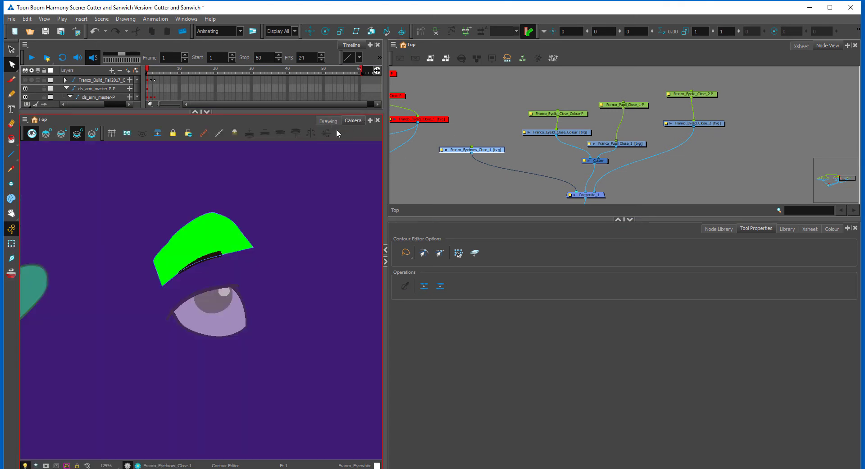
pyautogui.click(33, 135)
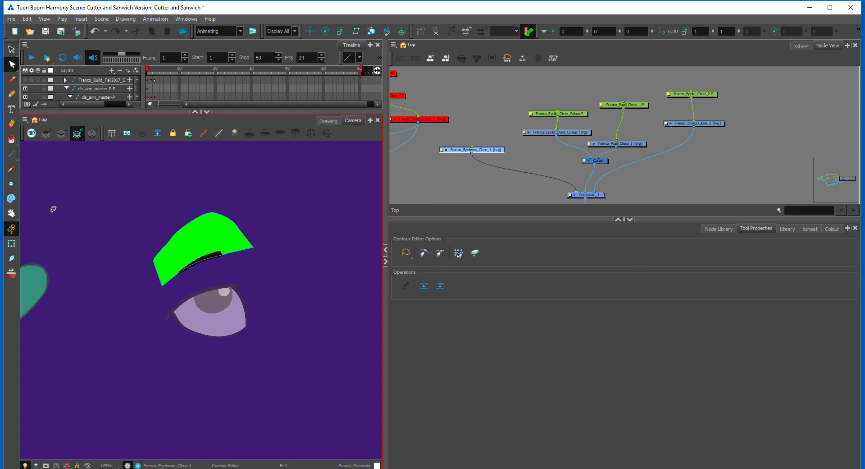
pyautogui.click(13, 244)
pyautogui.click(438, 172)
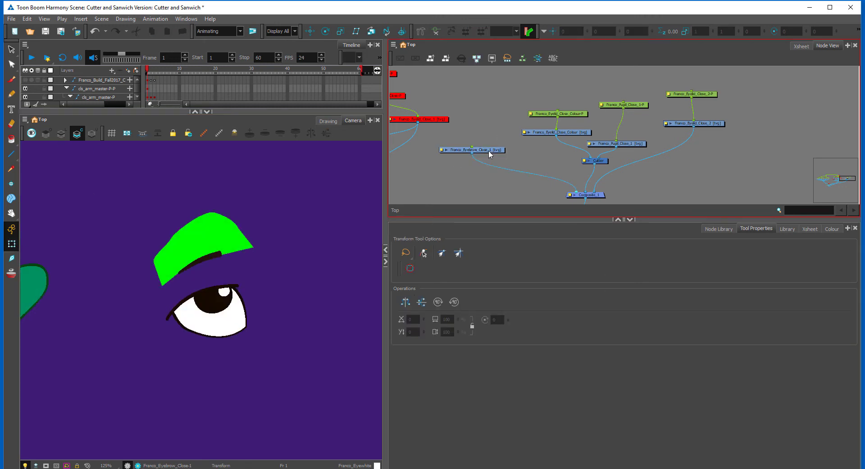
# Duplicate the Franco_Eyebrow_Close_1 drawing node and place the copy between the original and the pupil's Cutter
pyautogui.moveTo(489, 152); pyautogui.dragTo(482, 157)
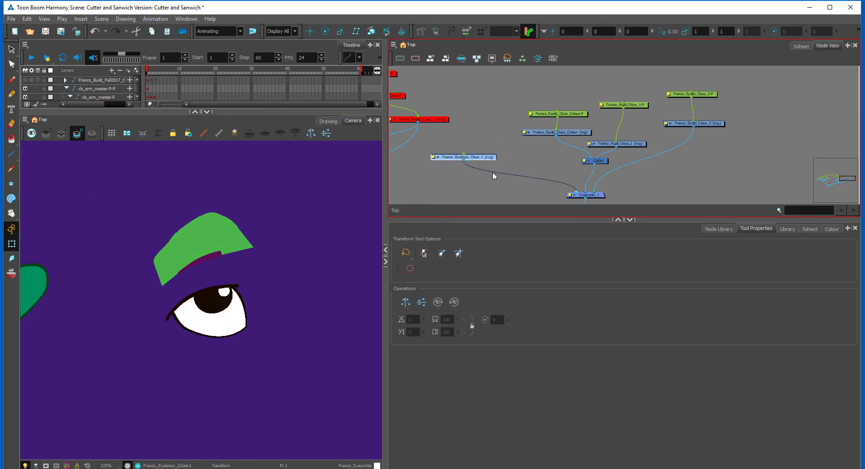
pyautogui.hotkey('ctrl', 'v')
pyautogui.moveTo(543, 180); pyautogui.dragTo(551, 154)
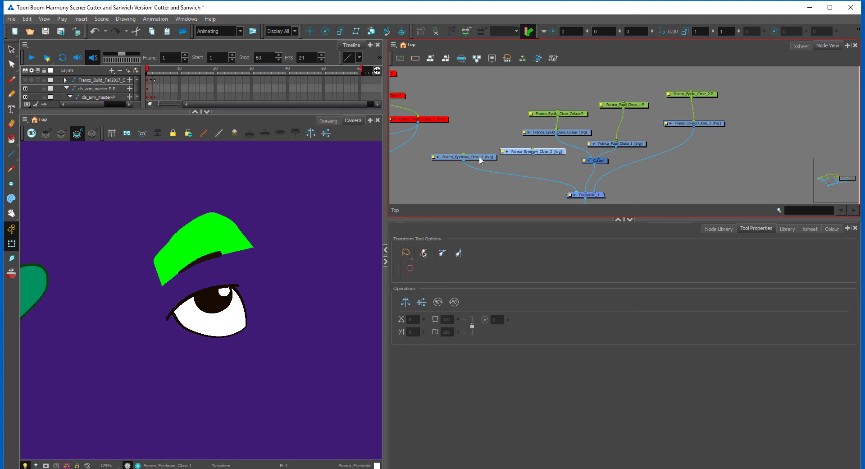
pyautogui.moveTo(480, 157); pyautogui.dragTo(464, 156)
pyautogui.moveTo(539, 174); pyautogui.dragTo(564, 159)
pyautogui.moveTo(627, 182); pyautogui.dragTo(621, 198)
pyautogui.click(660, 185)
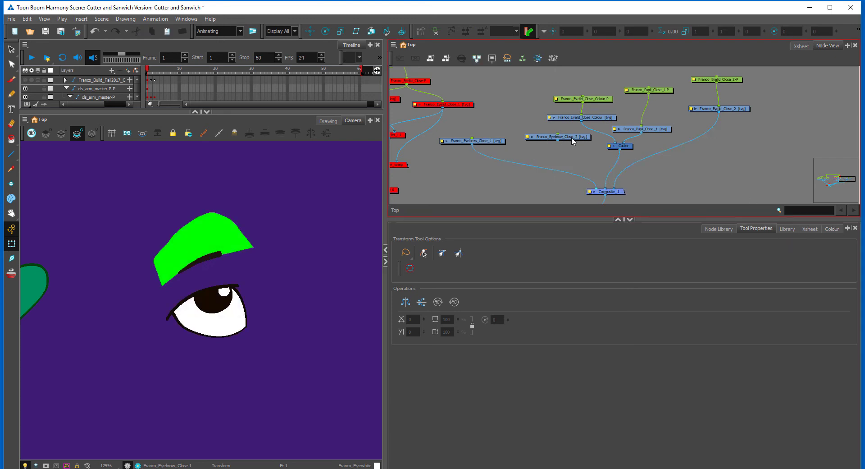
pyautogui.moveTo(572, 141); pyautogui.dragTo(567, 151)
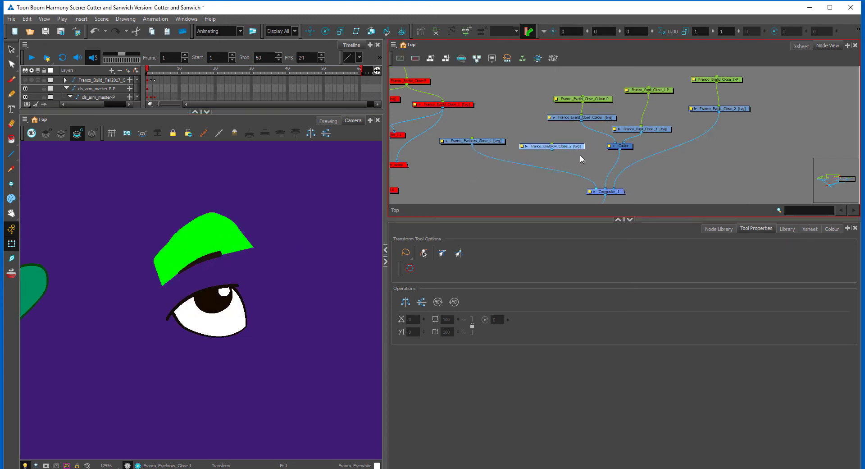
pyautogui.moveTo(656, 129); pyautogui.dragTo(654, 129)
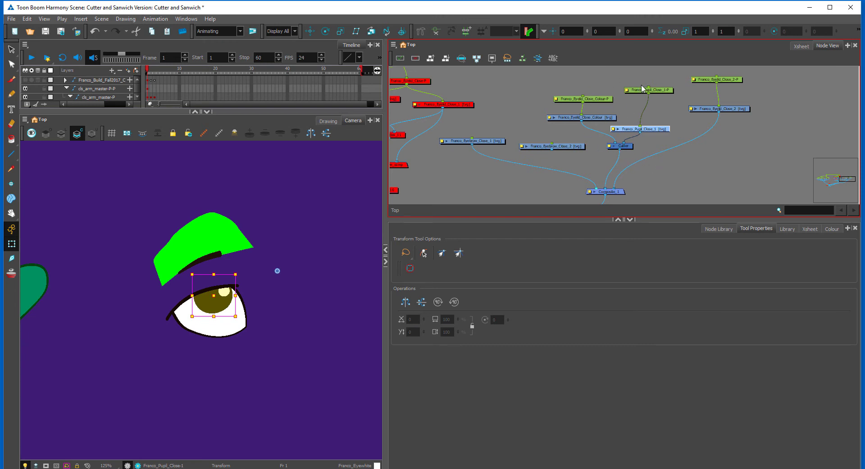
pyautogui.click(638, 183)
pyautogui.moveTo(567, 148); pyautogui.dragTo(560, 151)
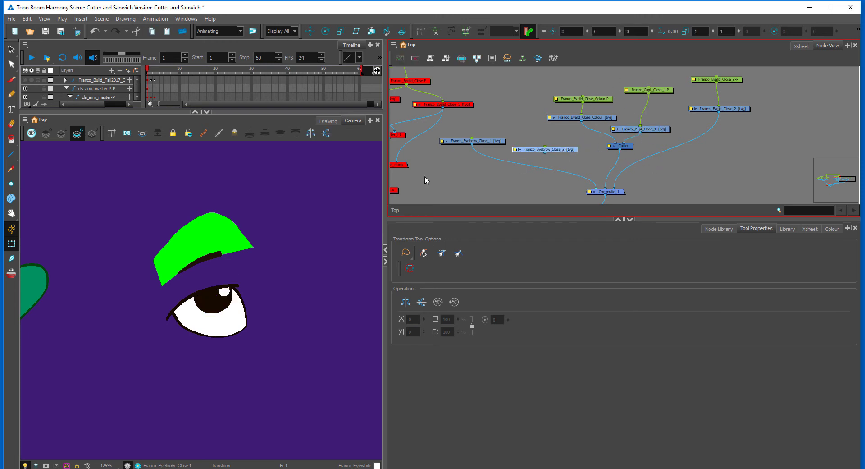
# Check the art layer settings in the duplicated eyebrow drawing's layer properties
pyautogui.click(540, 152)
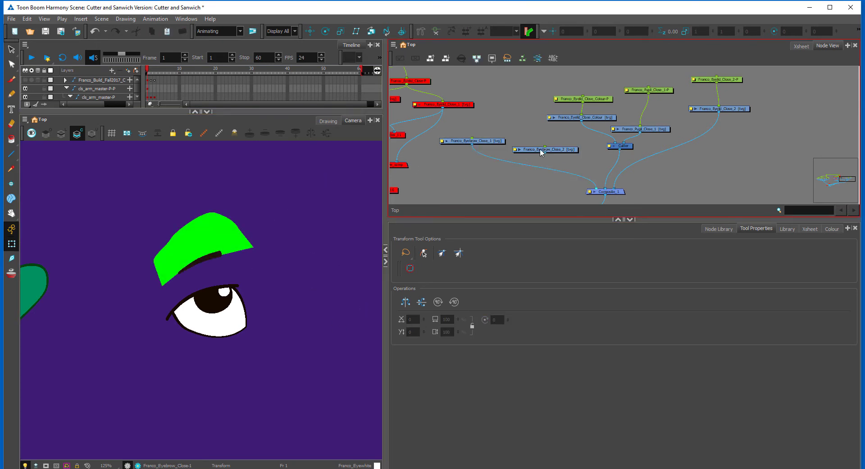
pyautogui.doubleClick(516, 151)
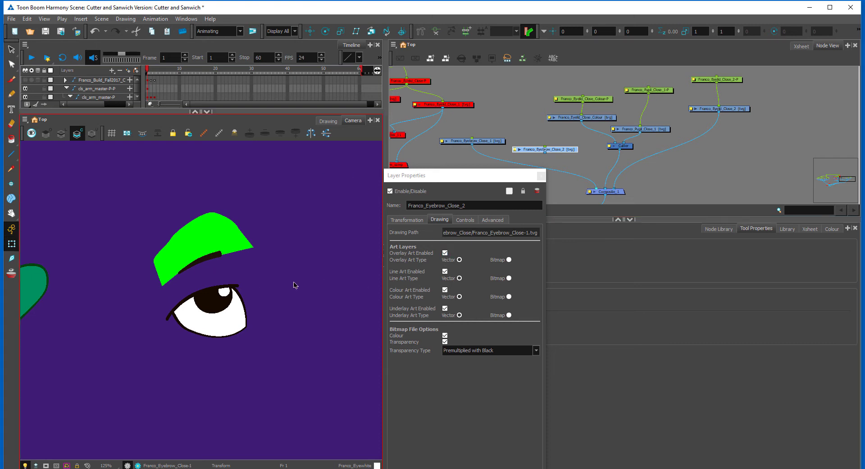
pyautogui.click(541, 175)
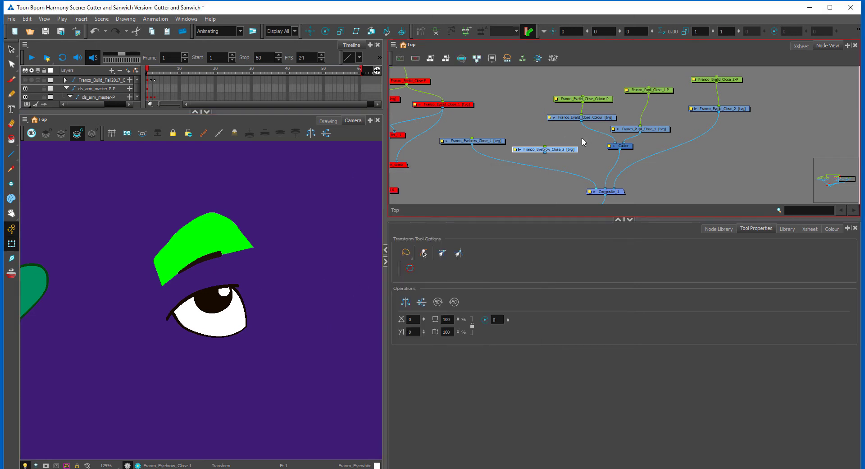
pyautogui.moveTo(590, 77); pyautogui.dragTo(650, 152)
pyautogui.click(647, 161)
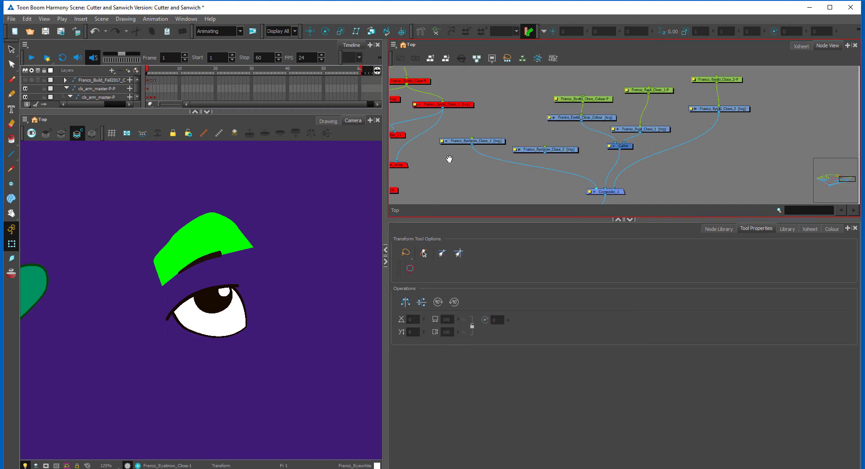
# Enable the original rig's Franco_Eyebrow_Close peg and drawing together with Colour-Override_3 and Colour-Override_4_cutter
pyautogui.moveTo(465, 157); pyautogui.dragTo(656, 168)
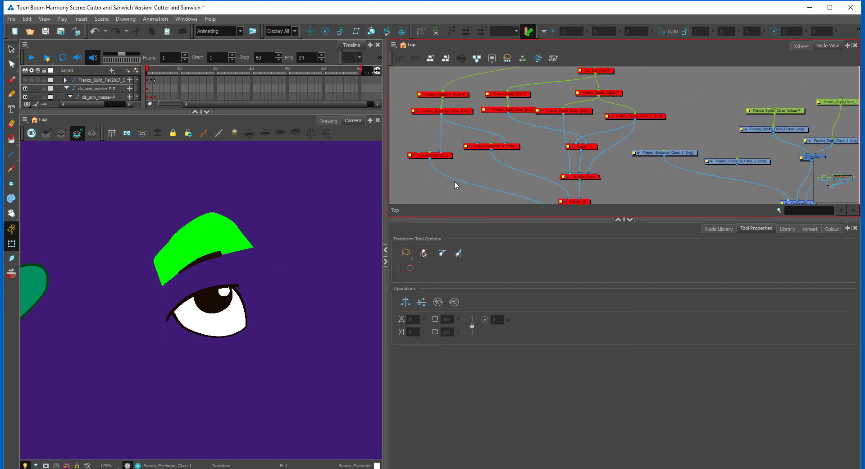
pyautogui.press('2')
pyautogui.moveTo(466, 167); pyautogui.dragTo(541, 177)
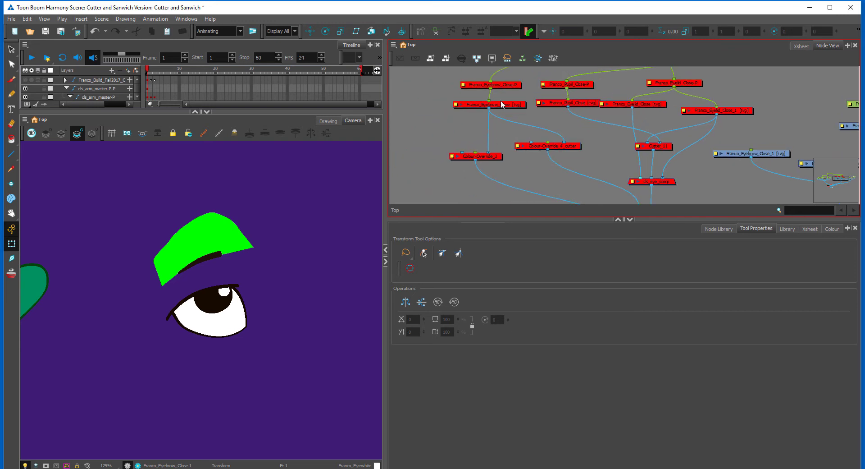
pyautogui.moveTo(453, 75); pyautogui.dragTo(519, 176)
pyautogui.press('a')
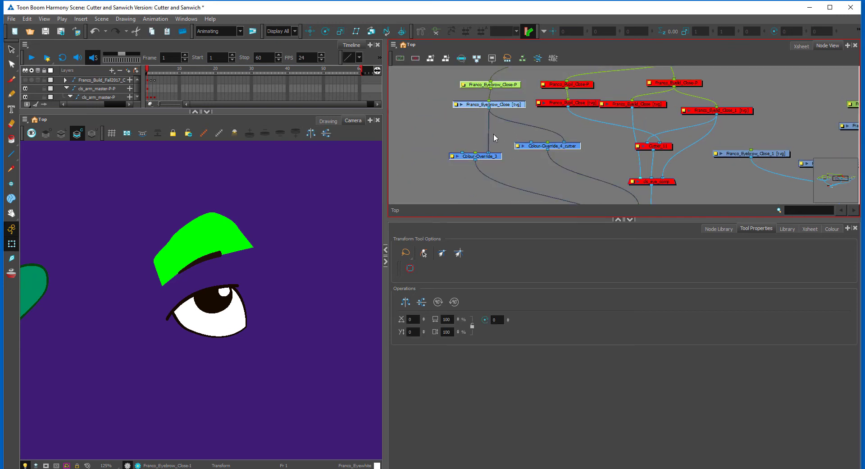
pyautogui.click(494, 136)
# Examine the Render Selected Colours Only settings of Colour-Override_3 and Colour-Override_4_cutter
pyautogui.doubleClick(454, 159)
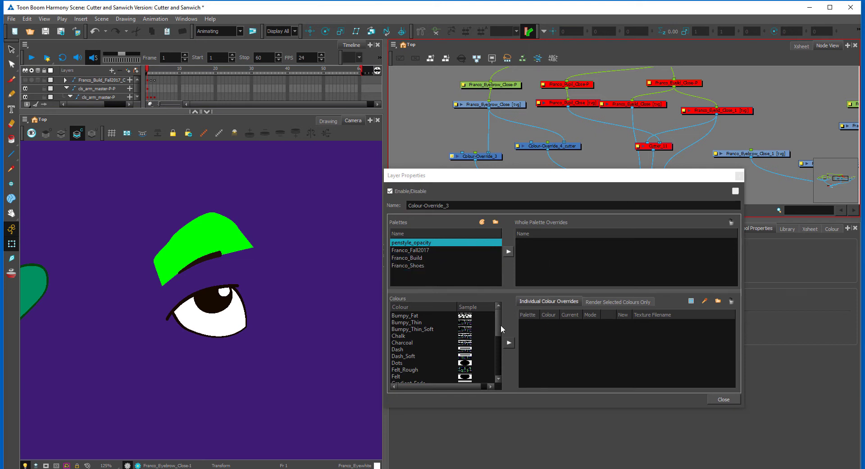
pyautogui.click(630, 305)
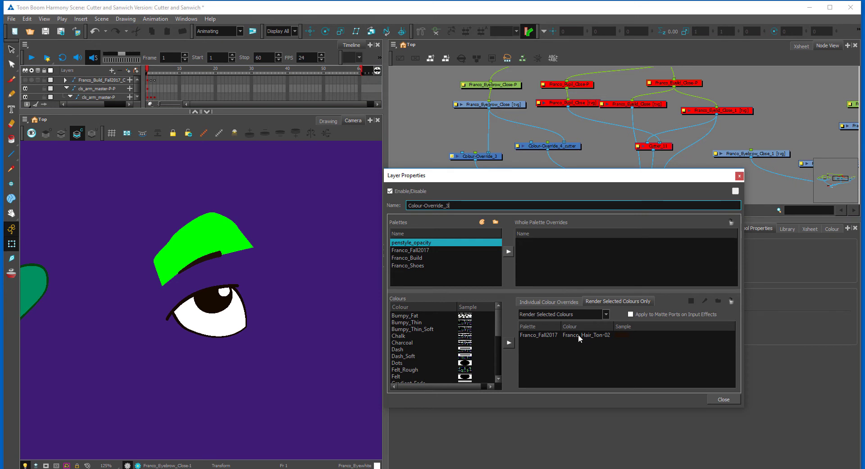
pyautogui.click(599, 336)
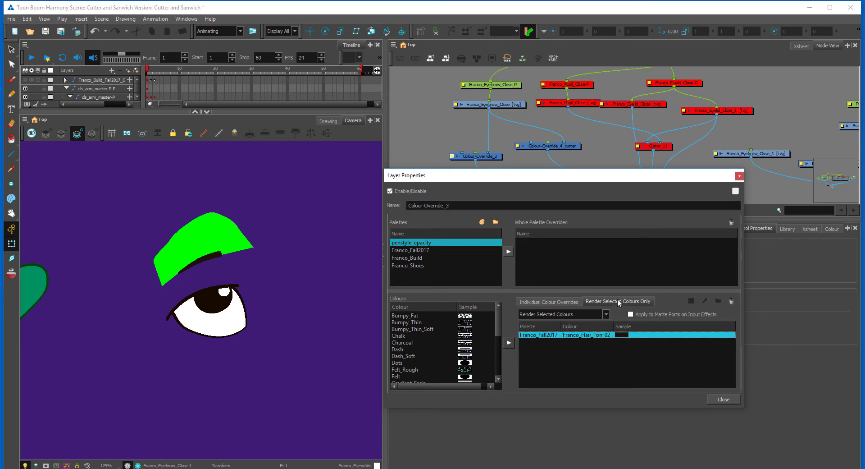
pyautogui.click(740, 175)
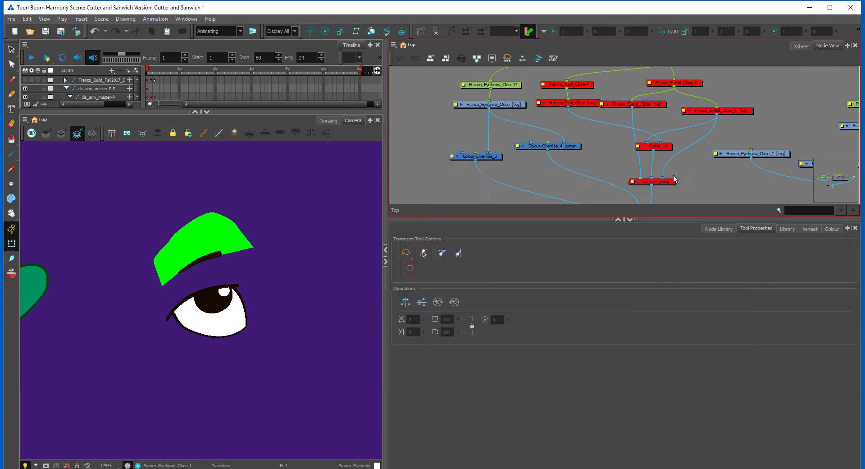
pyautogui.doubleClick(518, 147)
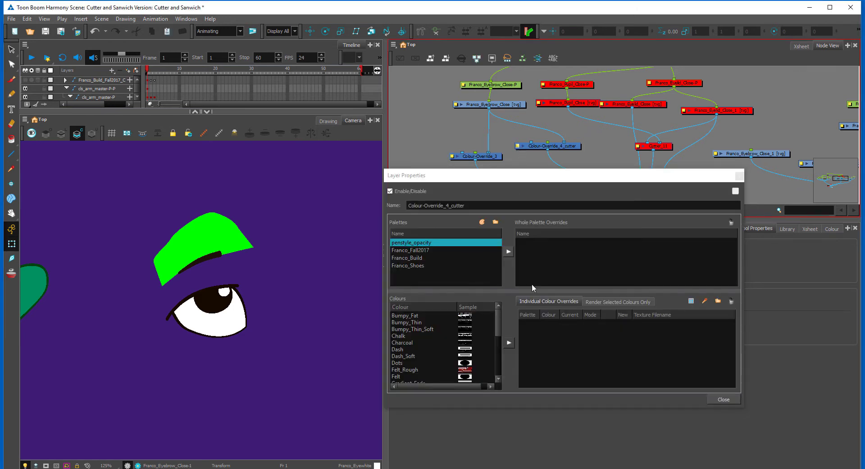
pyautogui.click(616, 302)
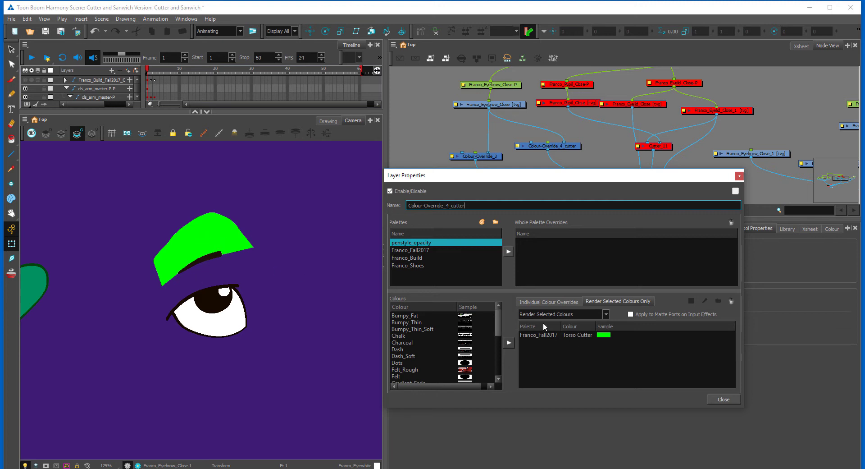
# Trace how the original rig's Colour-Override_4_cutter feeds the Cutter below it and the composite underneath
pyautogui.click(740, 176)
pyautogui.moveTo(720, 193); pyautogui.dragTo(670, 141)
pyautogui.click(611, 160)
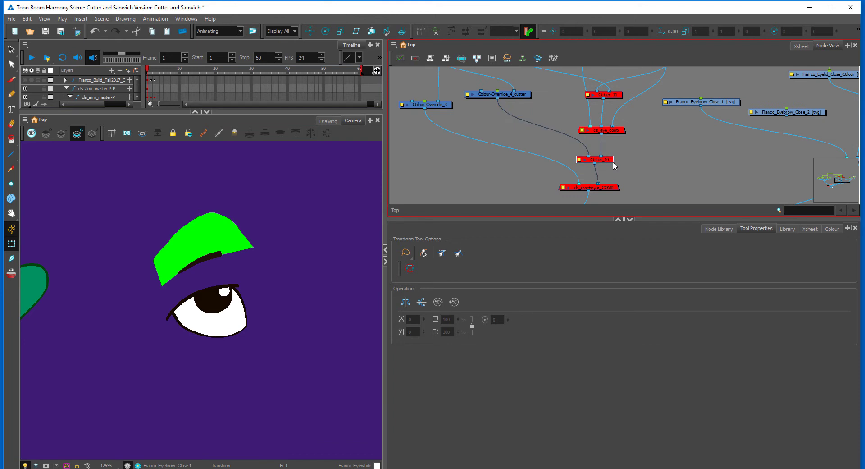
pyautogui.moveTo(641, 173); pyautogui.dragTo(584, 128)
pyautogui.click(660, 159)
pyautogui.moveTo(707, 161); pyautogui.dragTo(625, 188)
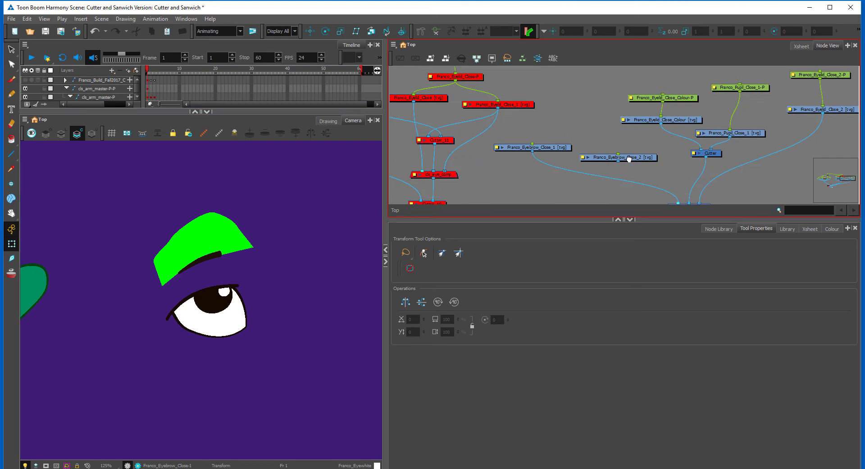
# Move the copied eye and eyebrow nodes as a group further away from the original rig's nodes
pyautogui.moveTo(629, 158); pyautogui.dragTo(600, 165)
pyautogui.moveTo(561, 132); pyautogui.dragTo(528, 133)
pyautogui.press('1')
pyautogui.press('1')
pyautogui.press('1')
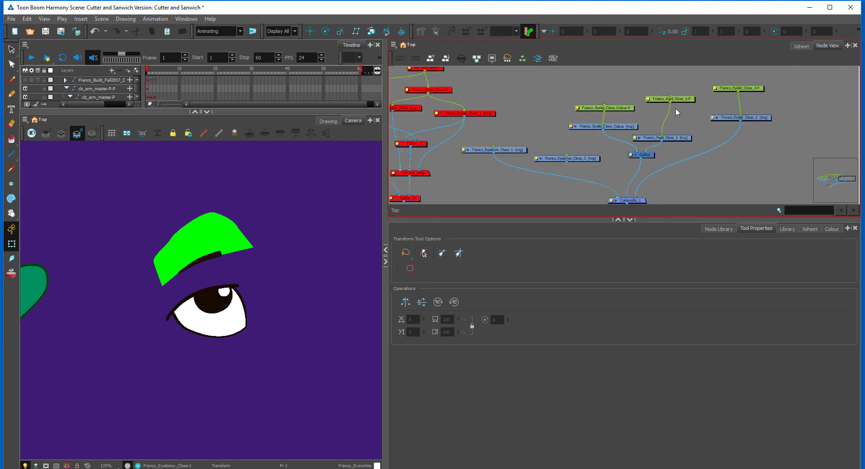
pyautogui.moveTo(762, 88); pyautogui.dragTo(543, 197)
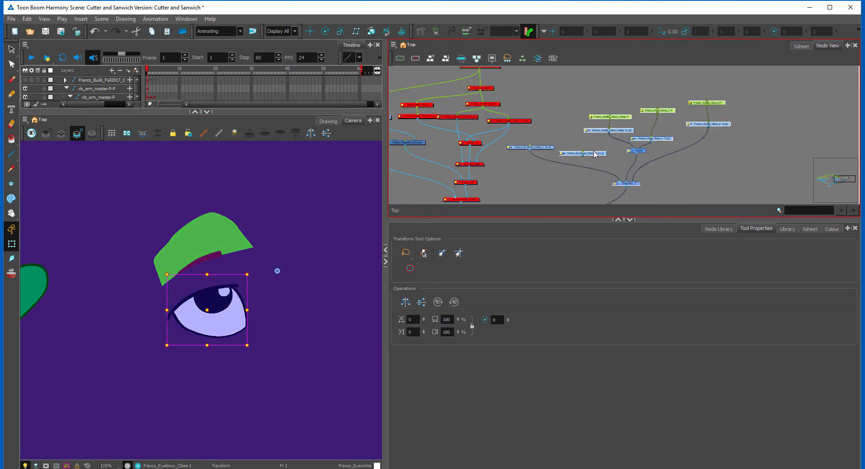
pyautogui.moveTo(596, 153); pyautogui.dragTo(664, 143)
pyautogui.click(644, 175)
pyautogui.press('2')
pyautogui.press('2')
pyautogui.moveTo(644, 183); pyautogui.dragTo(584, 161)
# Add a Colour-Override node and insert a Cutter between Franco_Eyebrow_Close_1 and Composite_1, moving Franco_Eyebrow_Close_2 aside
pyautogui.click(832, 229)
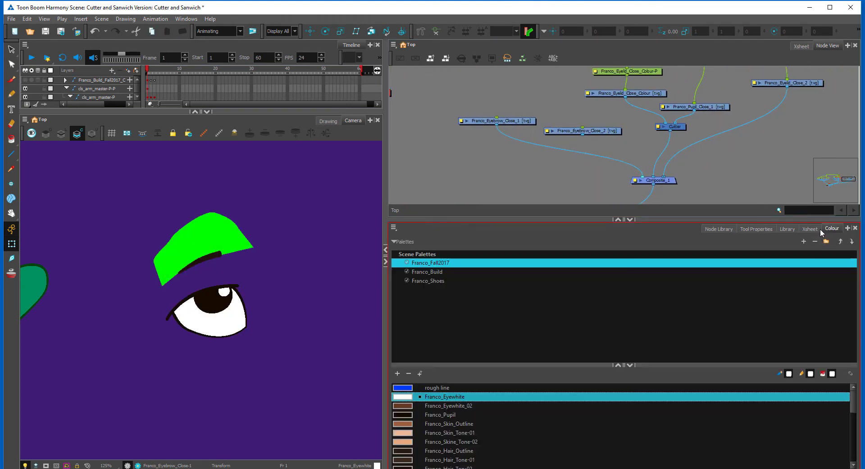
pyautogui.click(728, 231)
pyautogui.scroll(1, 832, 309)
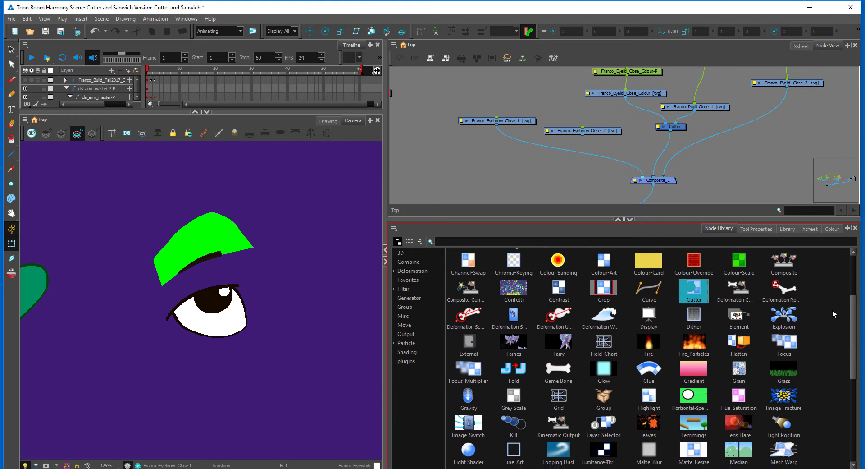
pyautogui.click(561, 173)
pyautogui.click(833, 321)
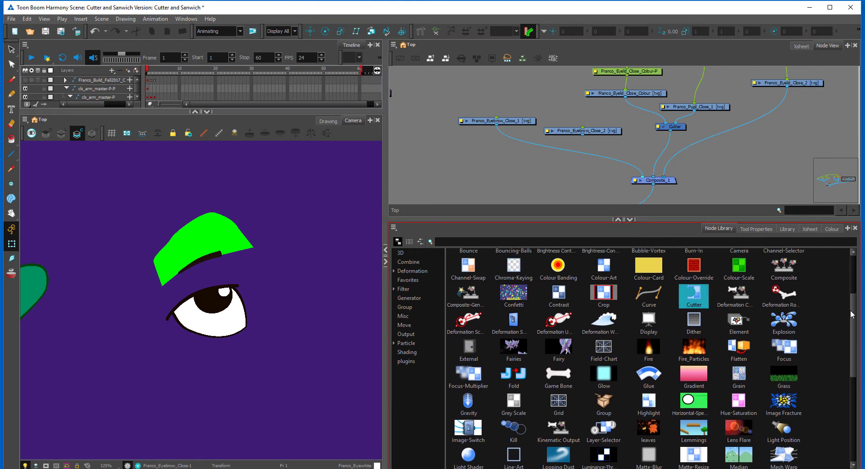
pyautogui.moveTo(694, 266); pyautogui.dragTo(480, 156)
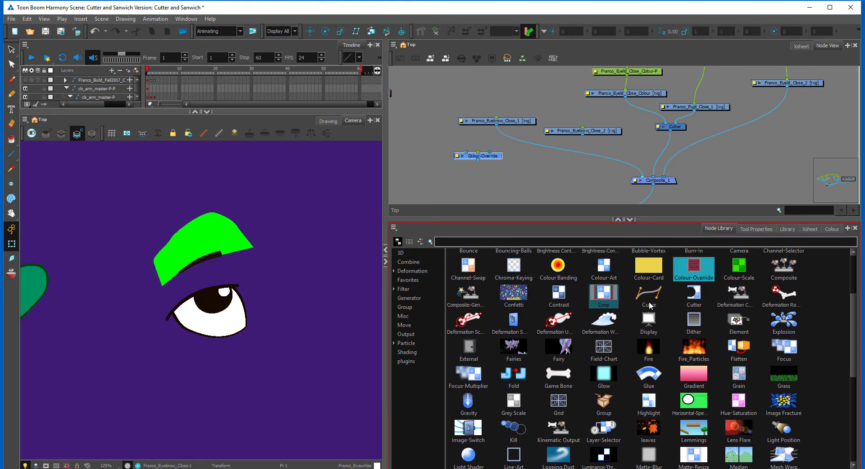
pyautogui.scroll(4, 784, 316)
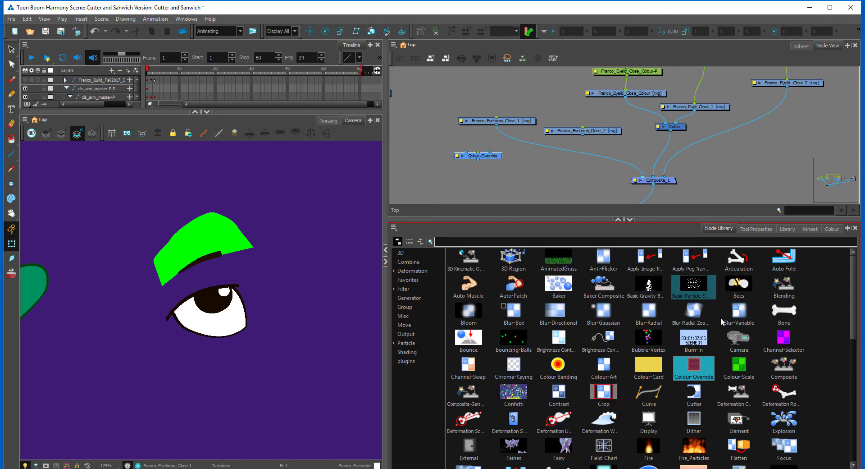
pyautogui.moveTo(694, 393); pyautogui.dragTo(452, 190)
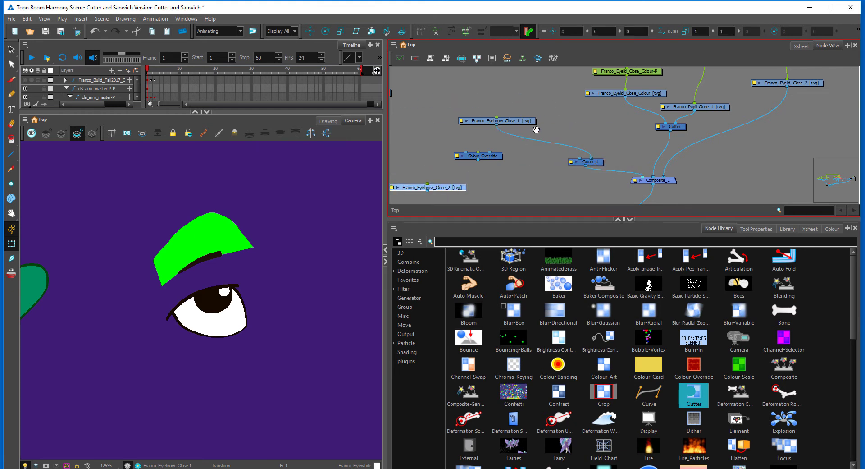
pyautogui.moveTo(536, 129)
pyautogui.mouseDown()
pyautogui.moveTo(544, 151)
pyautogui.moveTo(532, 127)
pyautogui.mouseUp()
pyautogui.click(579, 128)
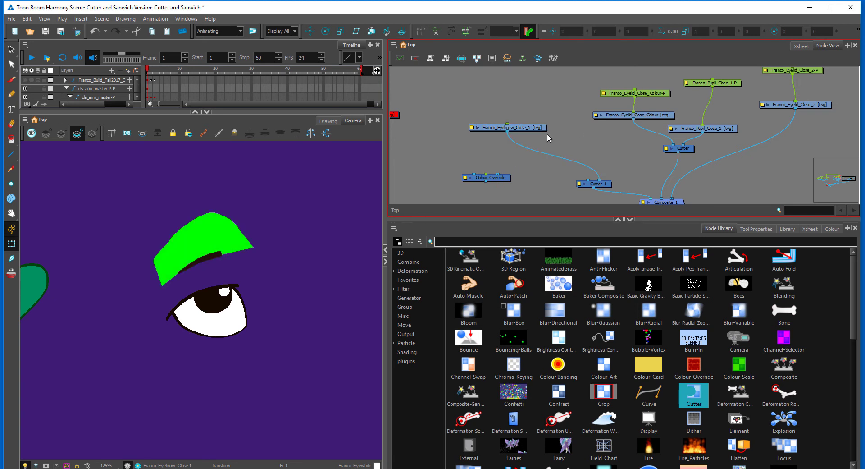
# Examine the green patch and the eyebrow stroke of Franco_Eyebrow_Close_1 on their separate art layers in the drawing view
pyautogui.click(526, 128)
pyautogui.press('2')
pyautogui.press('2')
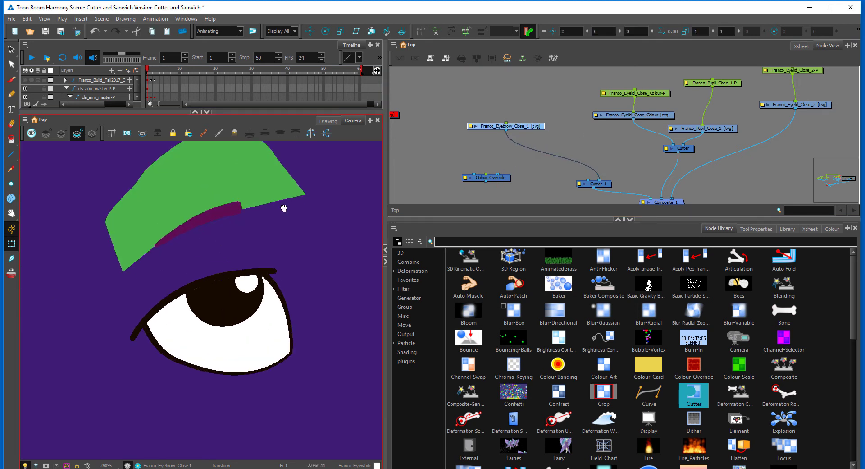
pyautogui.moveTo(284, 208); pyautogui.dragTo(281, 250)
pyautogui.click(479, 144)
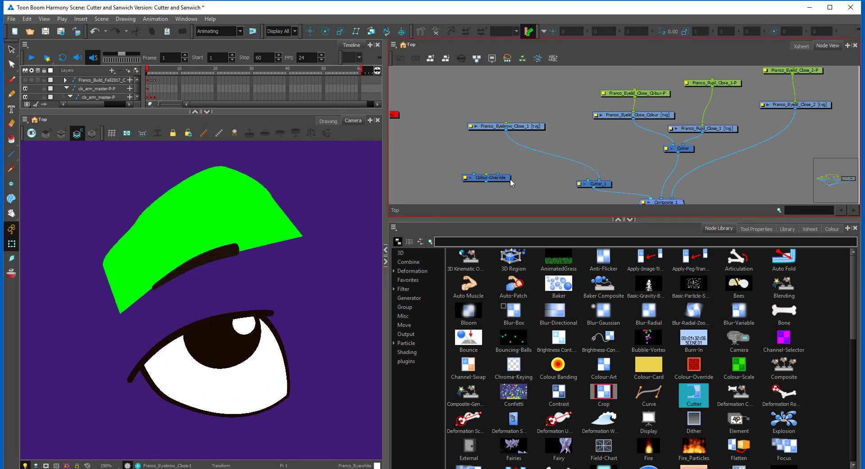
pyautogui.moveTo(511, 182); pyautogui.dragTo(537, 176)
pyautogui.click(505, 127)
pyautogui.click(331, 122)
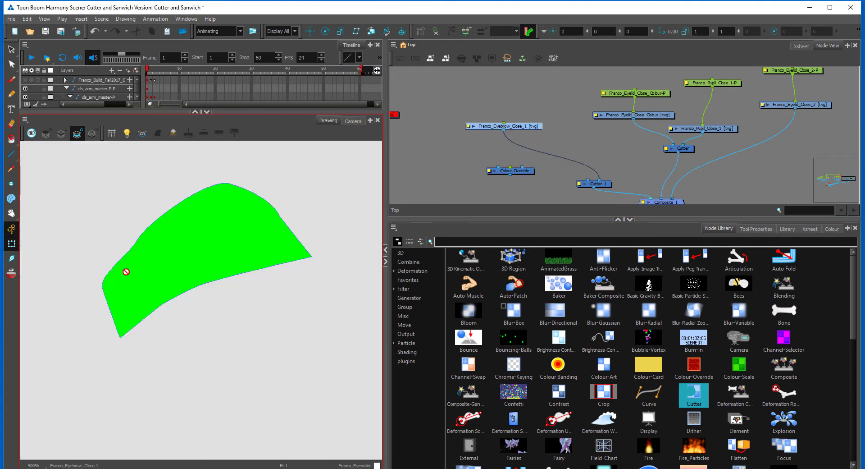
pyautogui.click(62, 135)
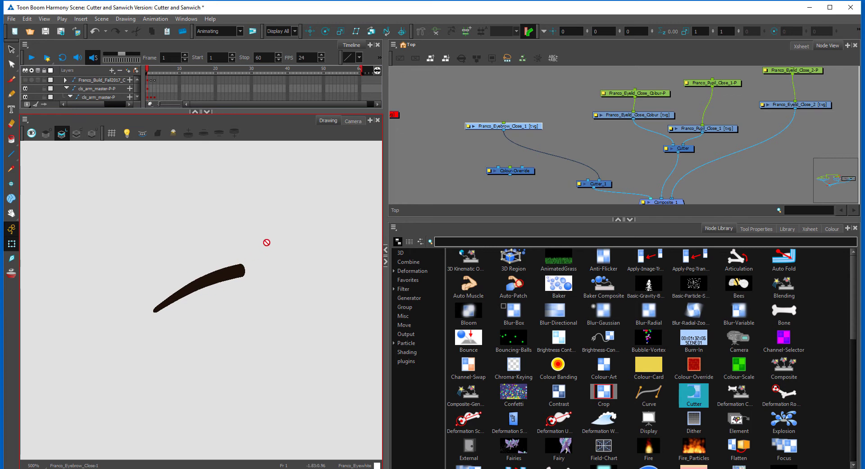
pyautogui.click(352, 122)
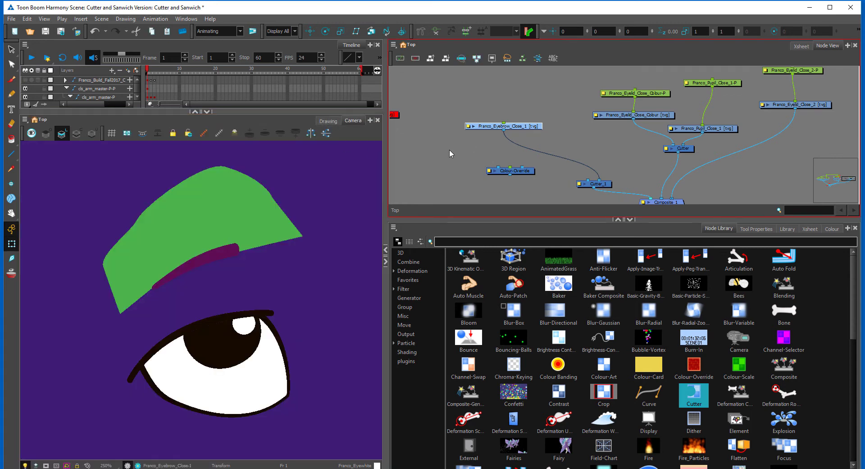
pyautogui.click(523, 154)
pyautogui.moveTo(644, 179); pyautogui.dragTo(608, 168)
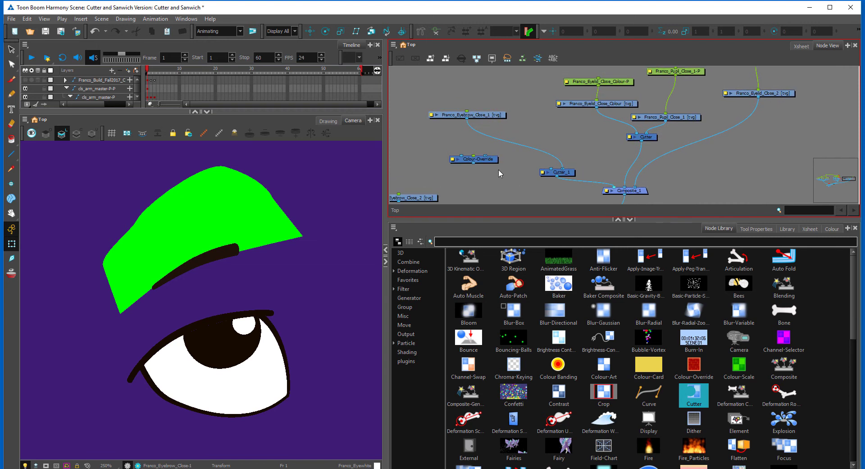
# Find the green Torso Cutter colour in the Franco_Fall2017 palette
pyautogui.click(832, 228)
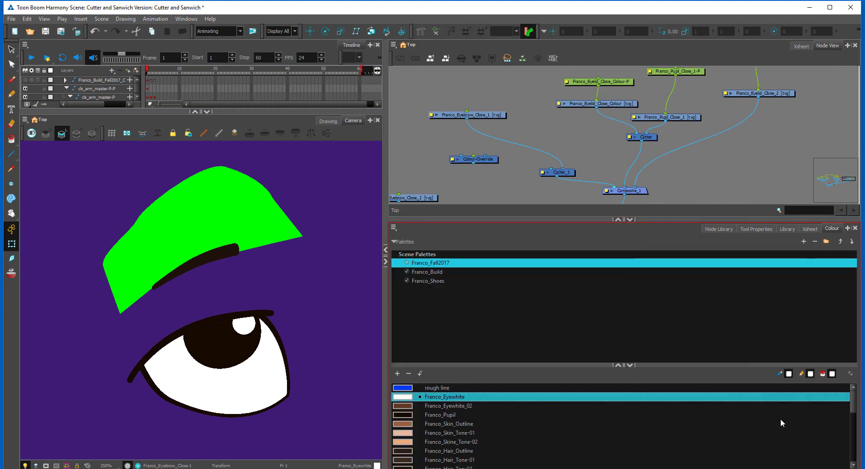
pyautogui.click(469, 459)
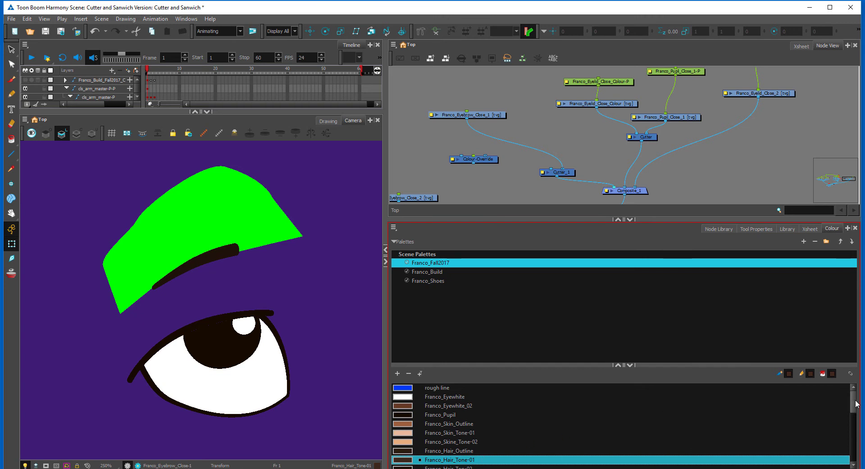
pyautogui.moveTo(856, 404); pyautogui.dragTo(857, 411)
pyautogui.press('Down')
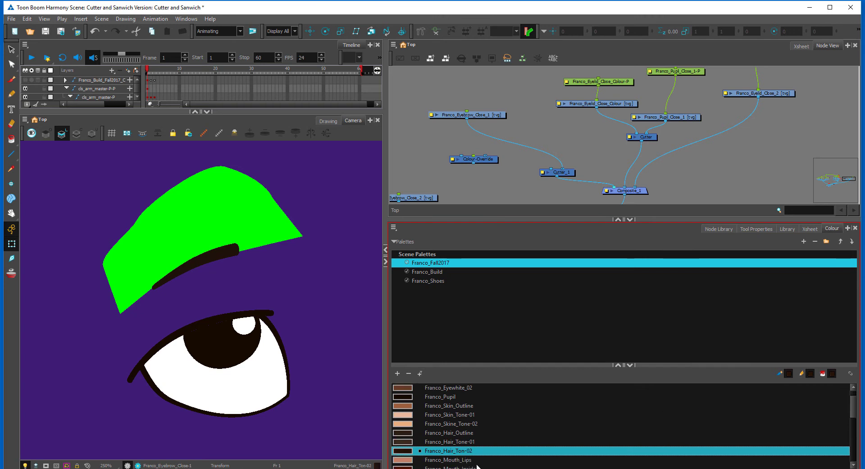
pyautogui.click(522, 159)
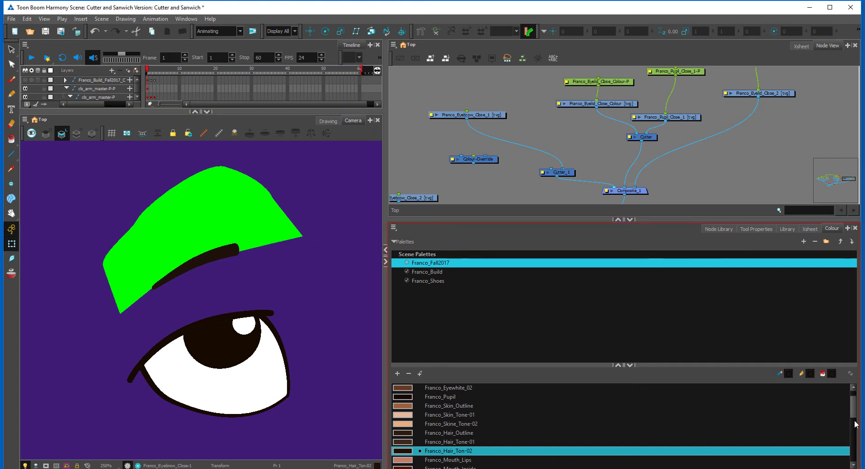
pyautogui.moveTo(855, 424); pyautogui.dragTo(856, 442)
pyautogui.click(444, 414)
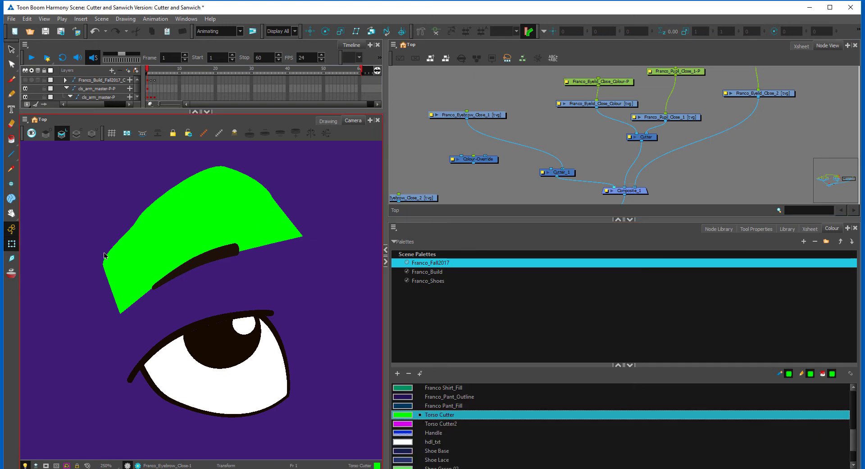
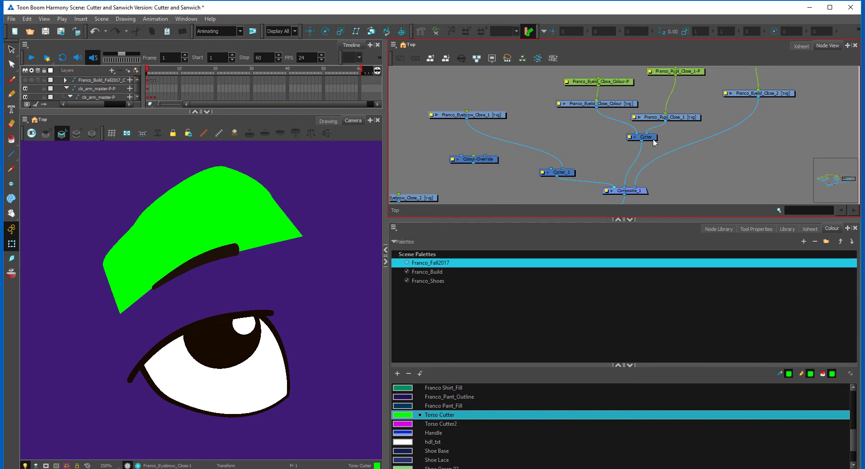
# Add a second composite combining the pupil's Cutter and Franco_Eyelid_Close_2, and route it through Cutter_1 into Composite_1
pyautogui.moveTo(653, 139); pyautogui.dragTo(648, 144)
pyautogui.moveTo(679, 133); pyautogui.dragTo(646, 164)
pyautogui.moveTo(666, 193); pyautogui.dragTo(681, 151)
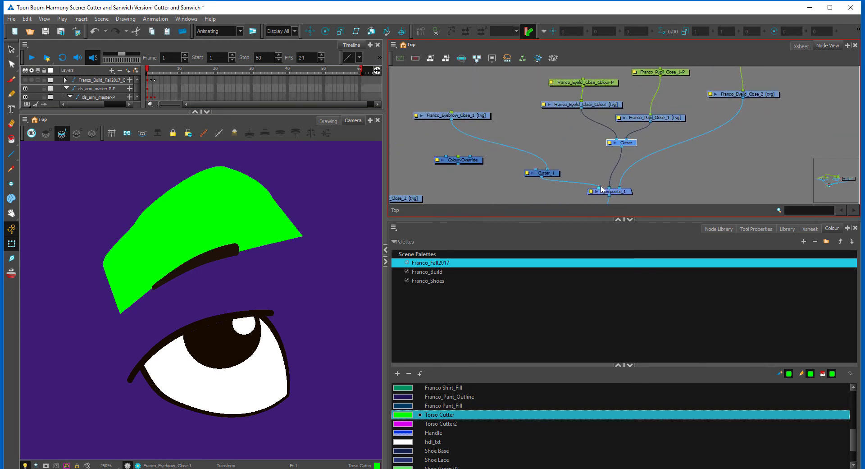
pyautogui.click(661, 180)
pyautogui.scroll(-2, 631, 171)
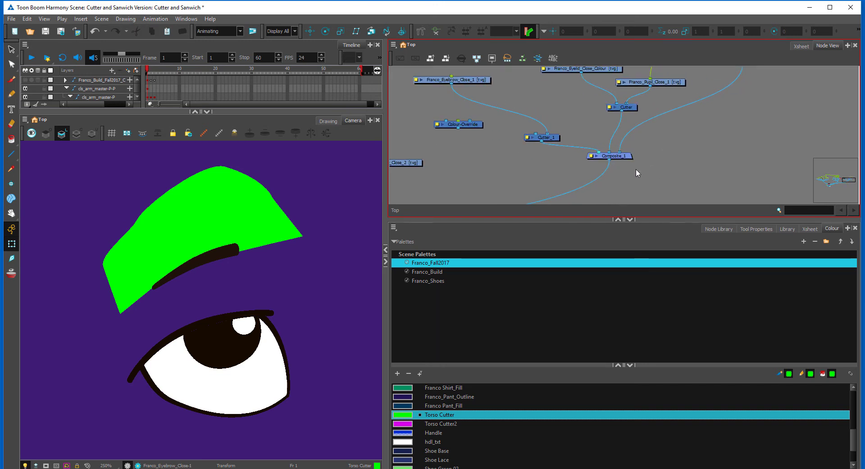
pyautogui.moveTo(677, 169); pyautogui.dragTo(675, 158)
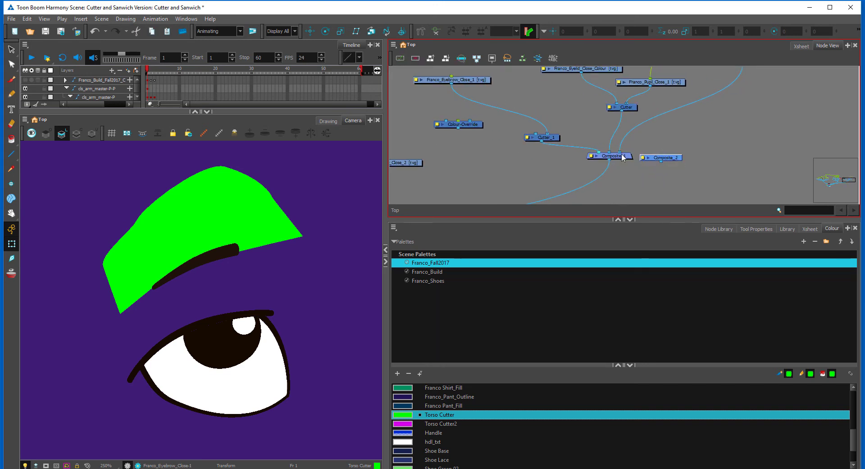
pyautogui.moveTo(623, 155)
pyautogui.mouseDown()
pyautogui.moveTo(672, 156)
pyautogui.moveTo(605, 172)
pyautogui.moveTo(658, 151)
pyautogui.moveTo(649, 152)
pyautogui.moveTo(614, 172)
pyautogui.mouseUp()
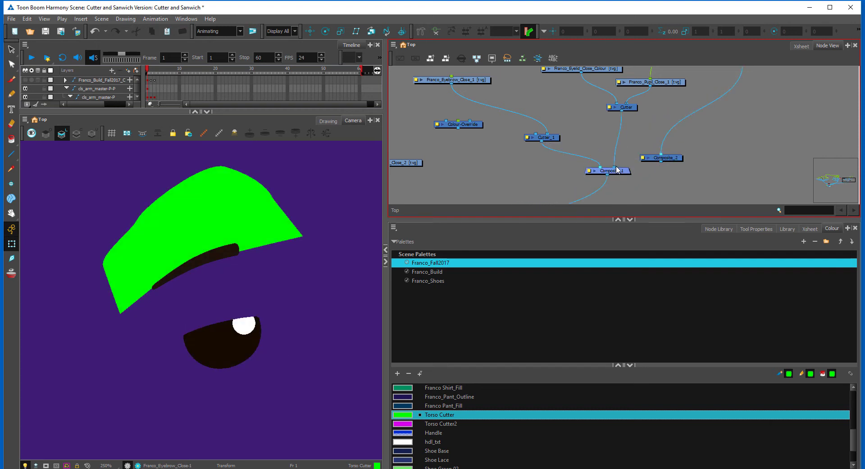
pyautogui.moveTo(679, 160)
pyautogui.mouseDown()
pyautogui.moveTo(635, 145)
pyautogui.moveTo(606, 158)
pyautogui.moveTo(550, 132)
pyautogui.moveTo(552, 155)
pyautogui.moveTo(581, 156)
pyautogui.moveTo(595, 196)
pyautogui.mouseUp()
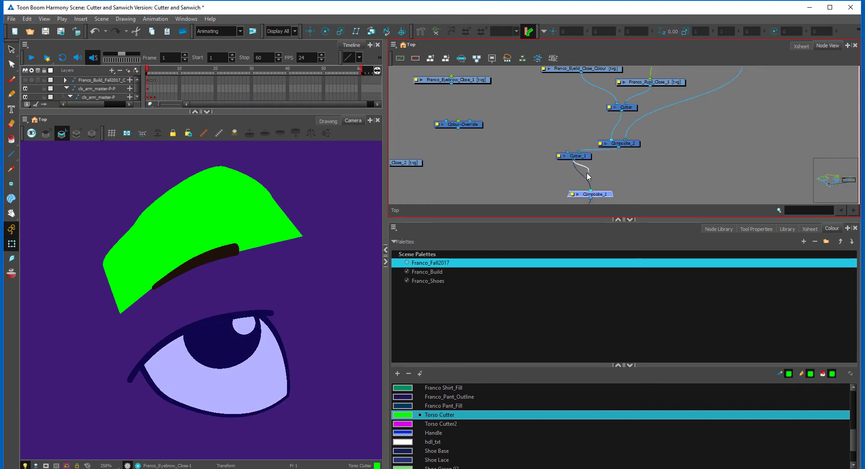
pyautogui.click(579, 167)
pyautogui.moveTo(587, 159); pyautogui.dragTo(598, 173)
# Set the Composite_2 node's mode to Pass Through
pyautogui.doubleClick(606, 144)
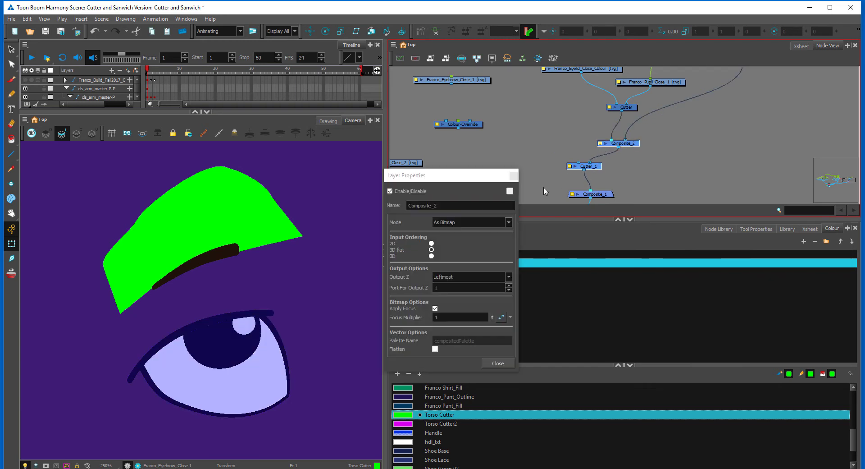
pyautogui.click(481, 225)
pyautogui.click(464, 245)
pyautogui.click(514, 176)
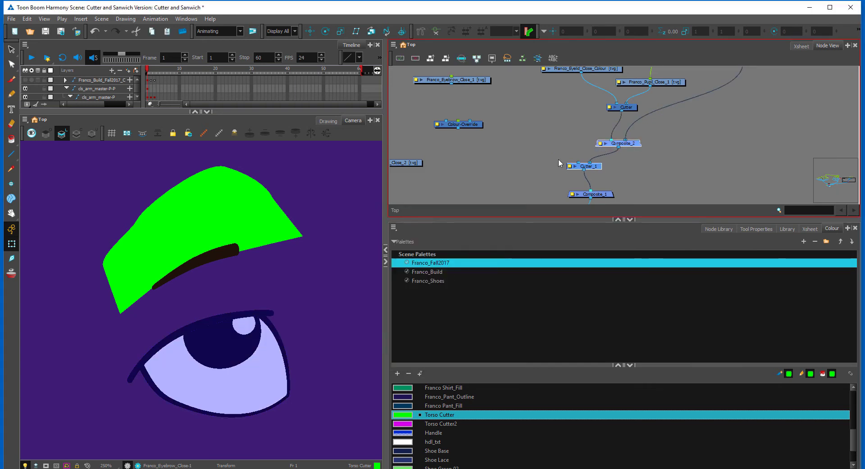
# Rename the Composite_2 node as Eye_Composite
pyautogui.moveTo(627, 171)
pyautogui.mouseDown()
pyautogui.moveTo(651, 188)
pyautogui.moveTo(635, 189)
pyautogui.moveTo(674, 171)
pyautogui.moveTo(625, 177)
pyautogui.mouseUp()
pyautogui.moveTo(707, 132); pyautogui.dragTo(674, 178)
pyautogui.moveTo(626, 195); pyautogui.dragTo(599, 184)
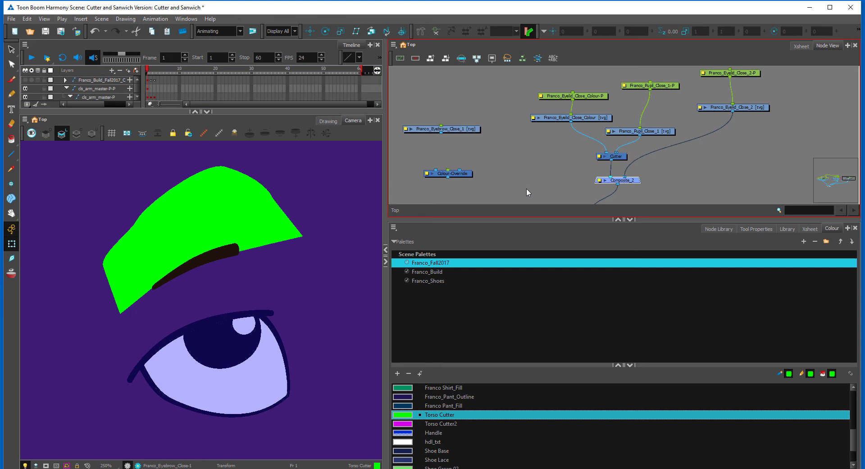
pyautogui.doubleClick(602, 180)
pyautogui.write('Eye_Compos')
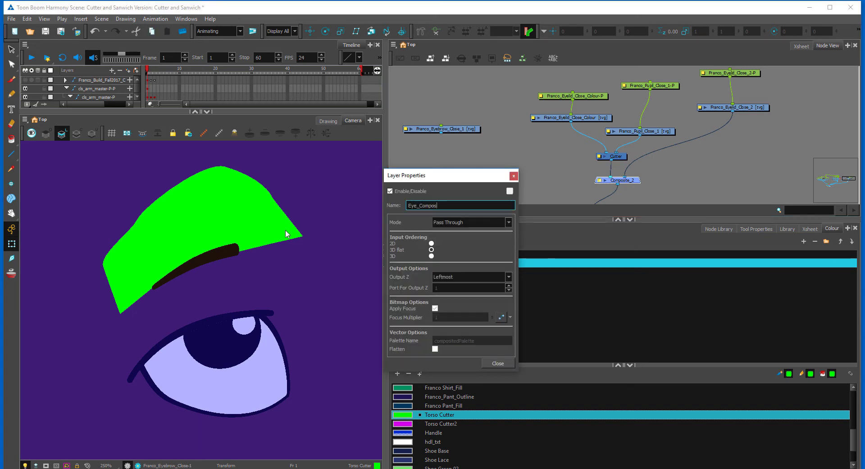
pyautogui.write('ite')
pyautogui.click(498, 363)
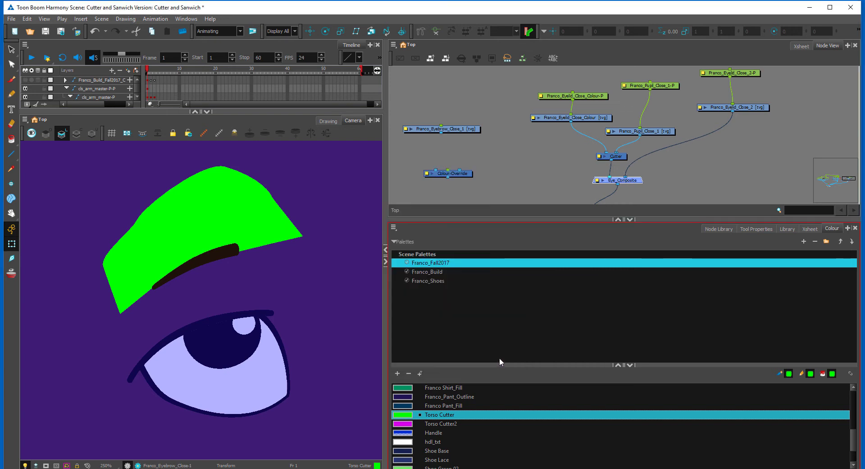
# Connect Franco_Eyebrow_Close_1 to the matte port of Cutter_1, with Eye_Composite as the image being cut
pyautogui.click(675, 173)
pyautogui.moveTo(675, 180); pyautogui.dragTo(683, 150)
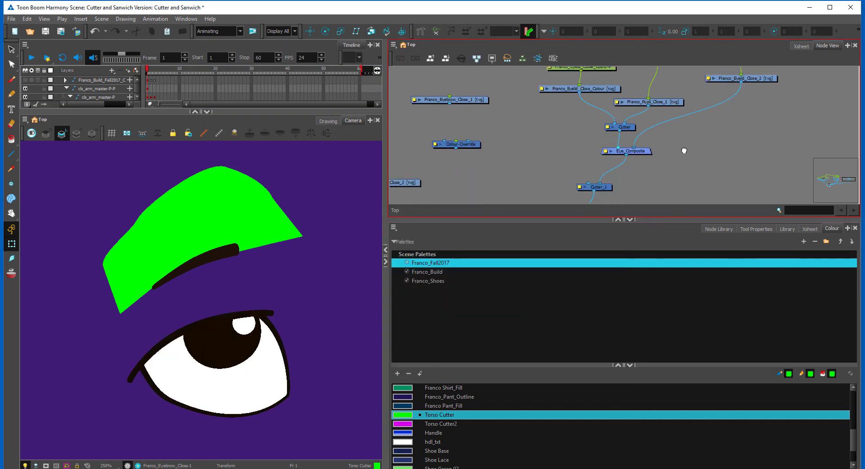
pyautogui.moveTo(599, 189); pyautogui.dragTo(585, 182)
pyautogui.moveTo(503, 150); pyautogui.dragTo(556, 141)
pyautogui.moveTo(500, 94); pyautogui.dragTo(630, 169)
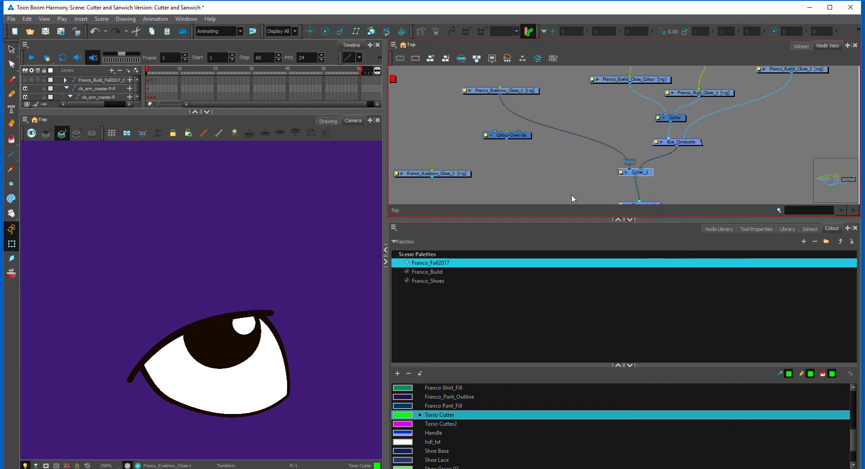
# Move the unconnected Colour-Override node out from beneath Franco_Eyebrow_Close_1, closer to Cutter_1
pyautogui.click(567, 176)
pyautogui.moveTo(551, 163); pyautogui.dragTo(540, 177)
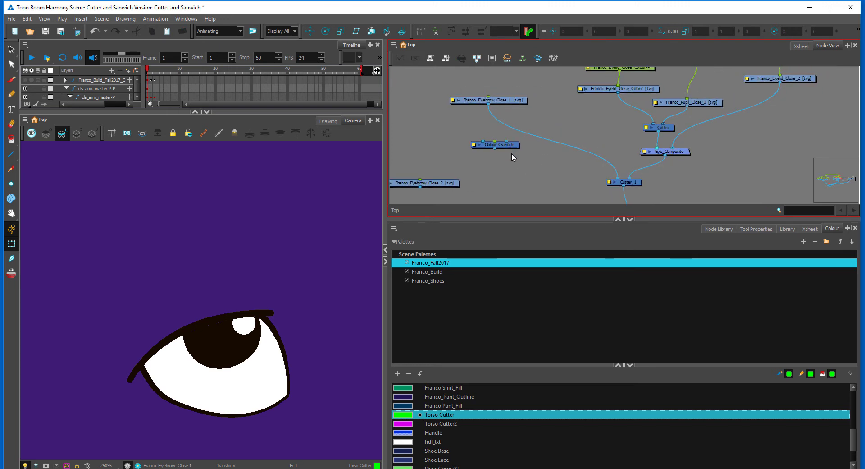
pyautogui.moveTo(486, 149); pyautogui.dragTo(529, 173)
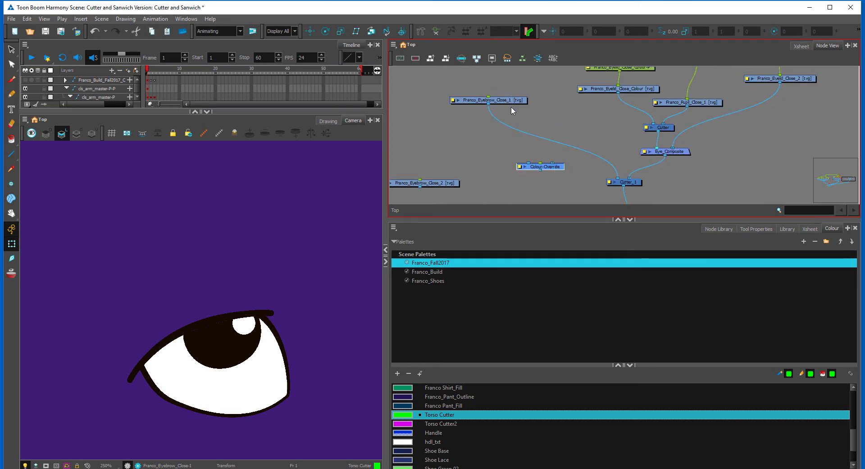
pyautogui.hotkey('ctrl', 'p')
pyautogui.click(539, 119)
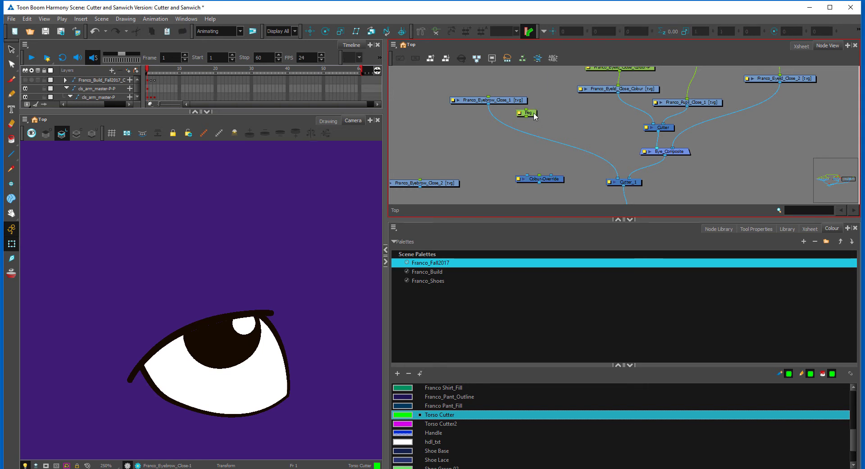
pyautogui.click(533, 113)
pyautogui.press('Delete')
# Lower the Franco_Eyebrow_Close_1 node slightly, add a parent peg to it, and place the peg just above the drawing node
pyautogui.moveTo(515, 101); pyautogui.dragTo(521, 119)
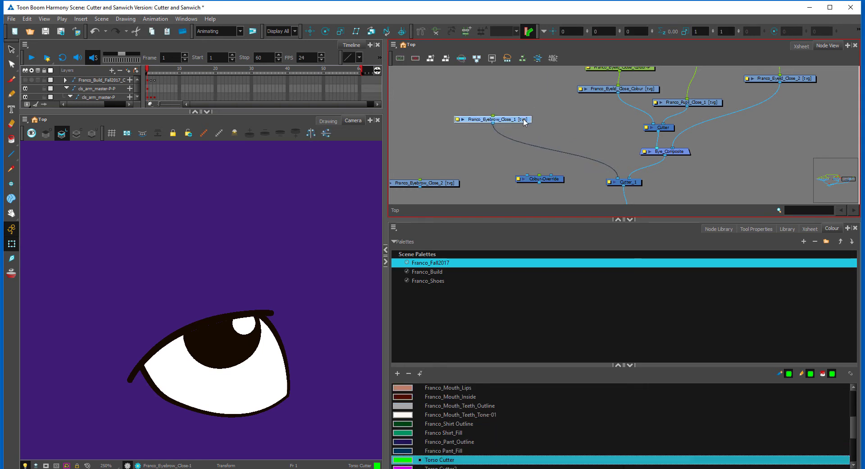
pyautogui.hotkey('ctrl', 'p')
pyautogui.click(526, 102)
pyautogui.moveTo(510, 83); pyautogui.dragTo(508, 100)
pyautogui.click(526, 108)
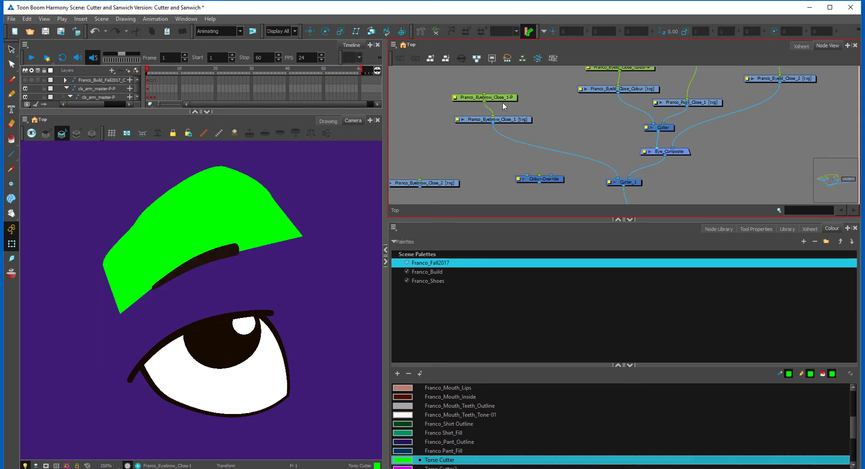
# Try lowering the eyebrow drawing toward the eye with its new peg, and undo the move
pyautogui.click(502, 99)
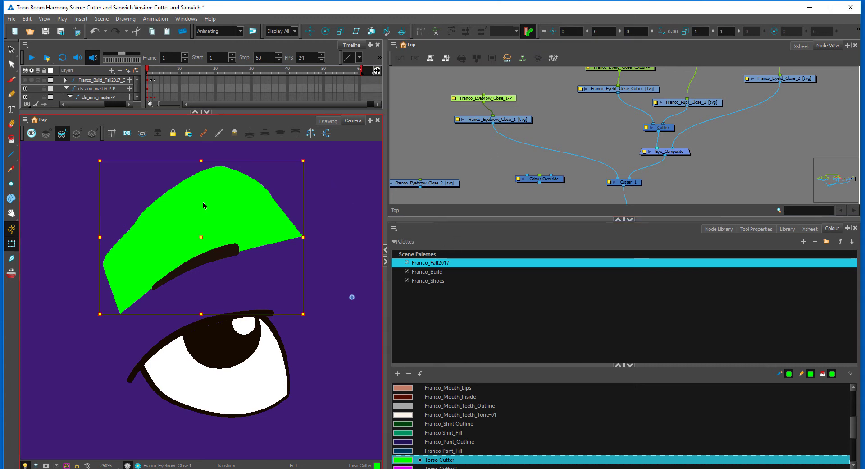
pyautogui.moveTo(205, 234); pyautogui.dragTo(212, 264)
pyautogui.hotkey('ctrl', 'z')
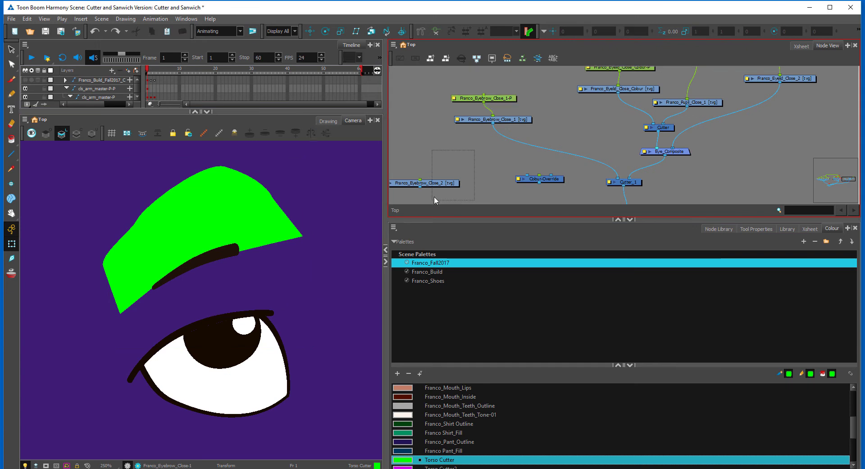
# Disable Franco_Eyebrow_Close_2, test the cut by moving the Franco_Eyebrow_Close_1 peg down over the eye, and undo the move
pyautogui.click(429, 183)
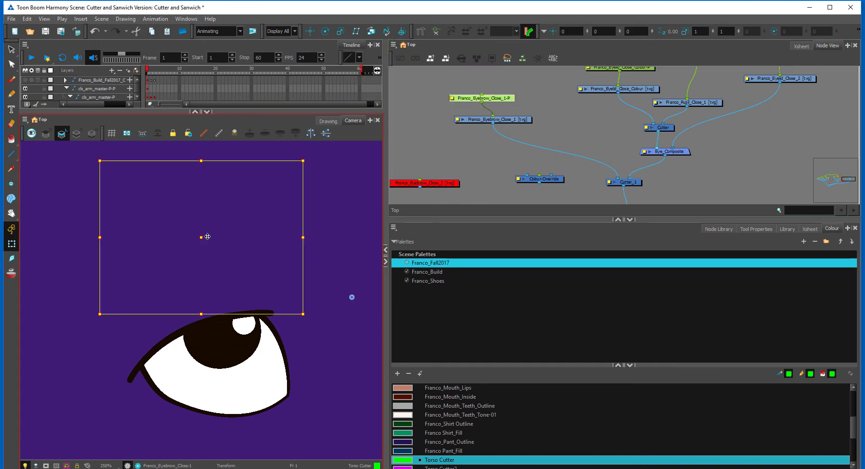
pyautogui.moveTo(203, 235); pyautogui.dragTo(205, 284)
pyautogui.hotkey('ctrl', 'z')
pyautogui.click(471, 170)
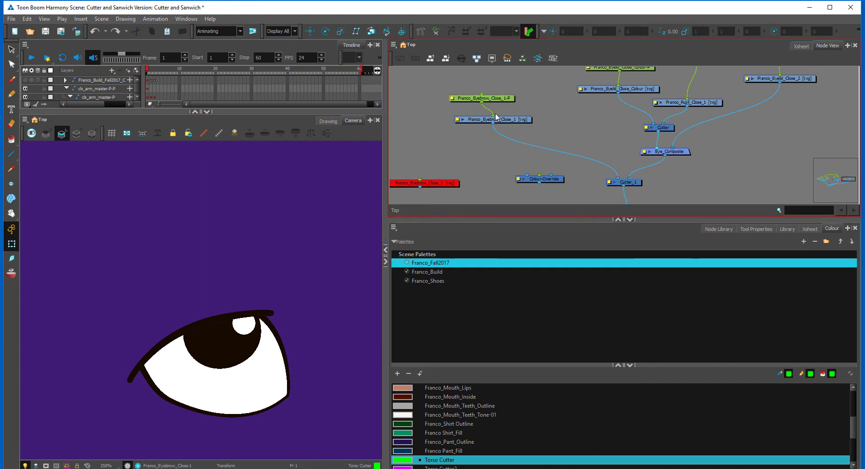
# Move the Colour-Override node beside Franco_Eyebrow_Close_2, below the Franco_Eyebrow_Close_1 node
pyautogui.click(510, 121)
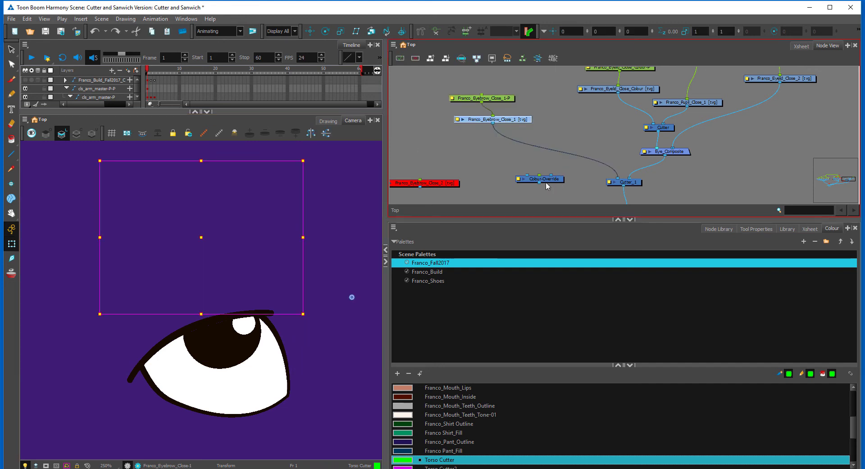
pyautogui.moveTo(560, 183)
pyautogui.mouseDown()
pyautogui.moveTo(569, 162)
pyautogui.moveTo(510, 192)
pyautogui.mouseUp()
pyautogui.click(538, 164)
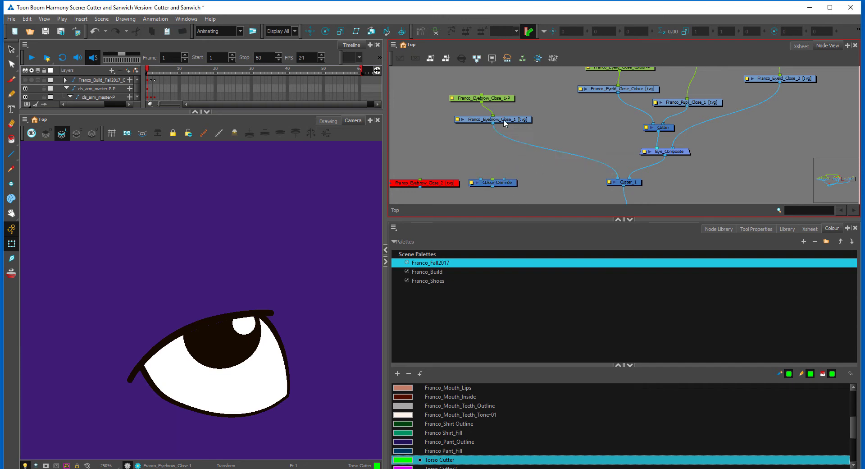
# Duplicate the Franco_Eyebrow_Close_1 drawing node and place the copy between the original and the Cutter node
pyautogui.moveTo(519, 119); pyautogui.dragTo(507, 123)
pyautogui.click(509, 128)
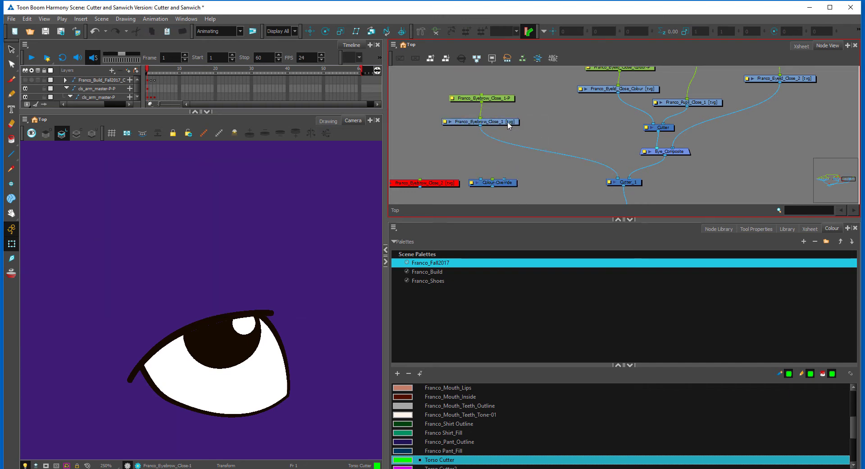
pyautogui.click(509, 124)
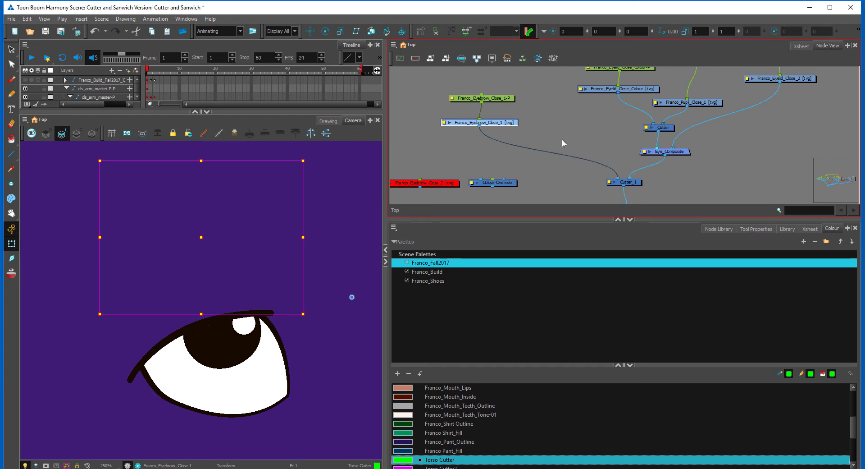
pyautogui.hotkey('ctrl', 'v')
pyautogui.moveTo(621, 147); pyautogui.dragTo(601, 135)
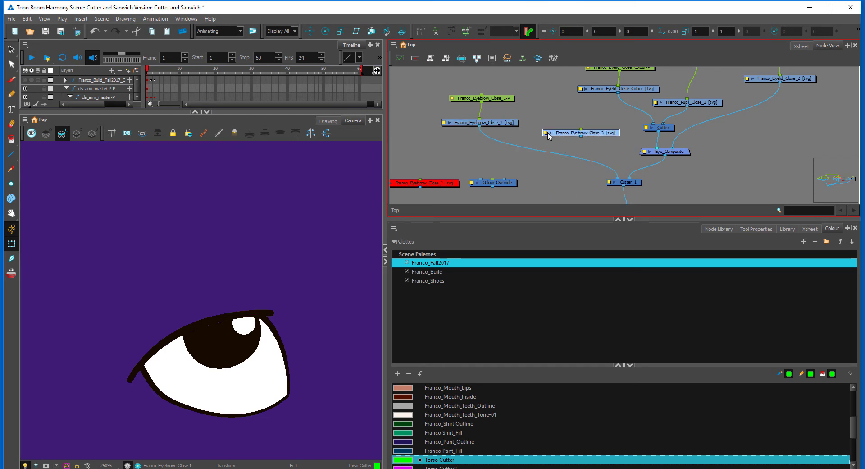
# Check the copied eyebrow node's art layer properties and connect it between the Franco_Eyebrow_Close_1-P peg and Composite_1
pyautogui.doubleClick(549, 133)
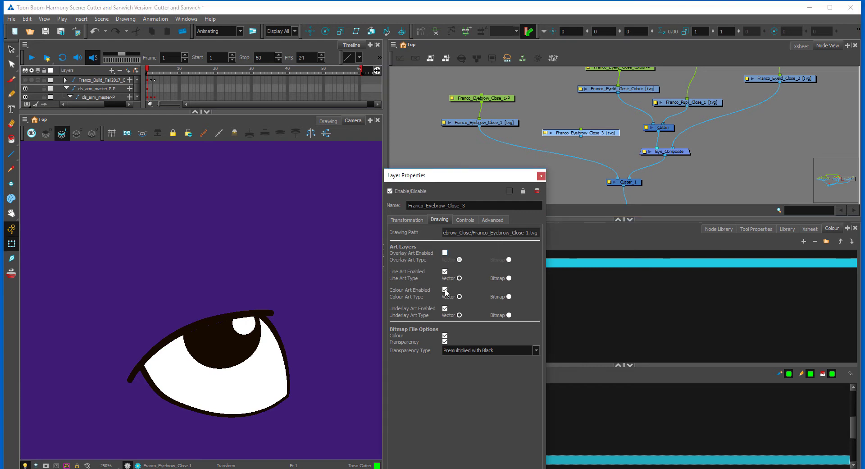
pyautogui.click(540, 176)
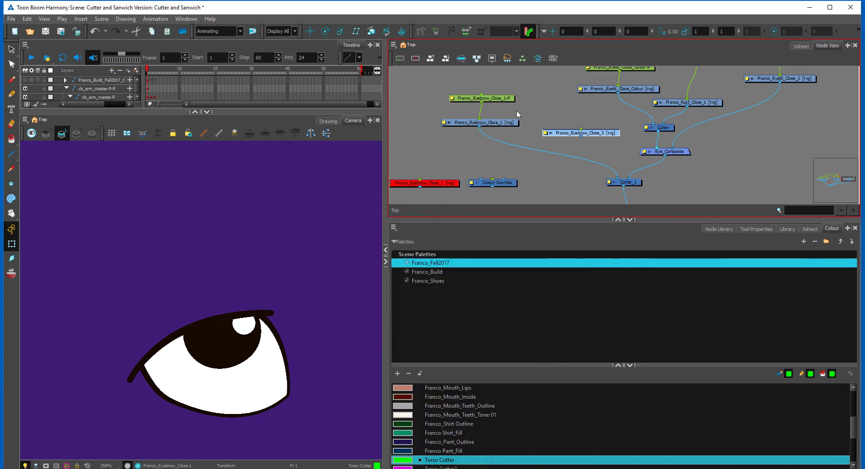
pyautogui.moveTo(482, 101); pyautogui.dragTo(581, 129)
pyautogui.moveTo(604, 159); pyautogui.dragTo(612, 177)
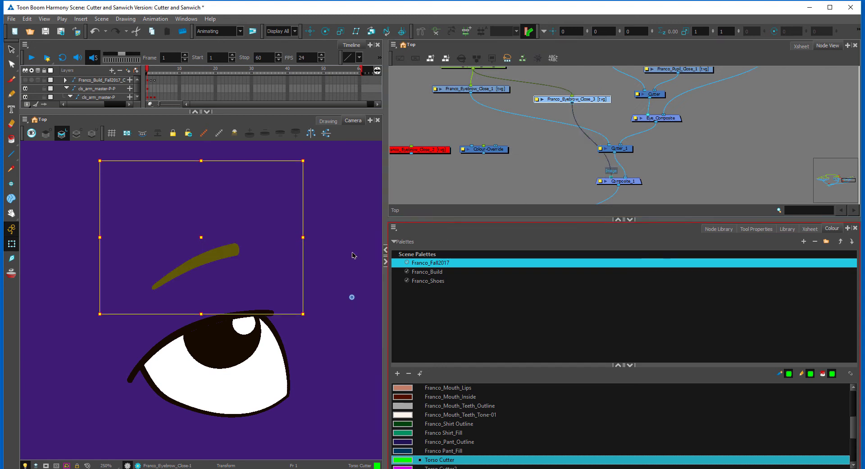
pyautogui.click(559, 162)
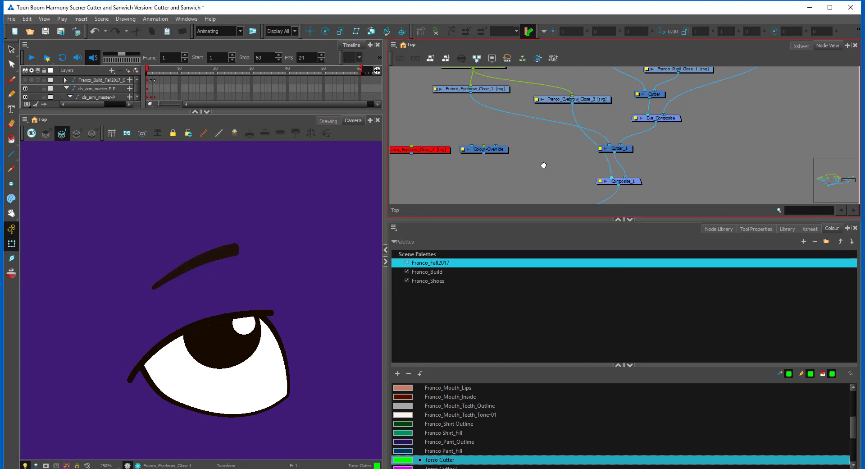
# Try moving the Franco_Eyebrow_Close_1-P peg down over the eye, and undo the move
pyautogui.scroll(2, 544, 166)
pyautogui.click(471, 97)
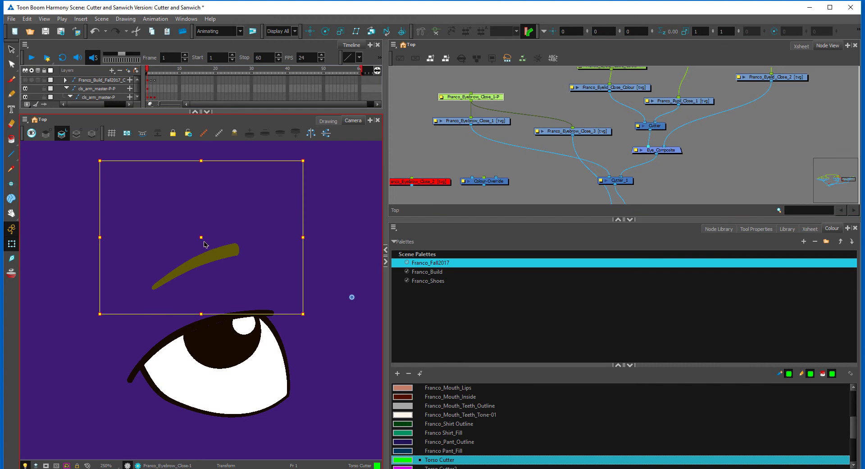
pyautogui.moveTo(212, 254); pyautogui.dragTo(205, 318)
pyautogui.click(498, 177)
pyautogui.hotkey('ctrl', 'z')
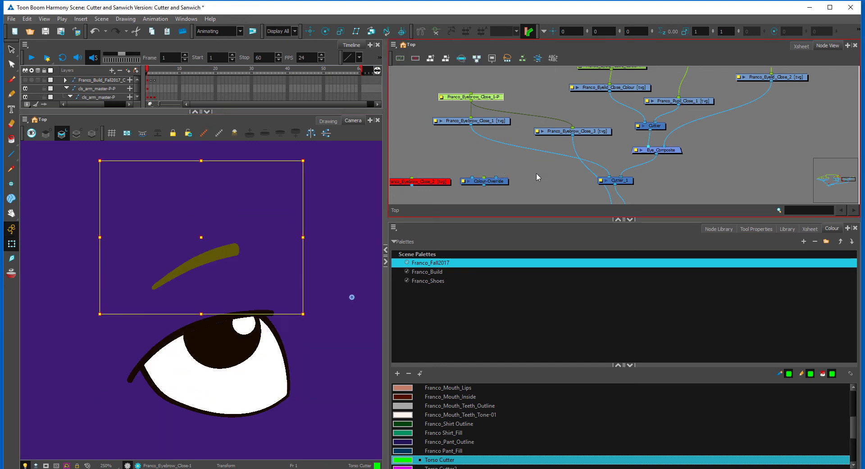
# Space out the two eyebrow drawing nodes and insert the Colour-Override node between Franco_Eyebrow_Close_1 and Cutter_1
pyautogui.click(518, 168)
pyautogui.moveTo(589, 136)
pyautogui.mouseDown()
pyautogui.moveTo(574, 121)
pyautogui.moveTo(518, 160)
pyautogui.moveTo(550, 126)
pyautogui.moveTo(583, 128)
pyautogui.mouseUp()
pyautogui.moveTo(495, 123); pyautogui.dragTo(492, 135)
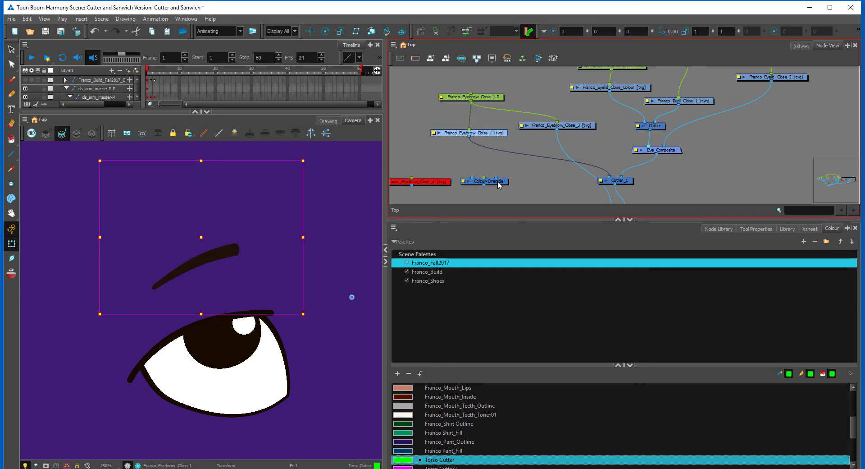
pyautogui.moveTo(498, 185); pyautogui.dragTo(518, 168)
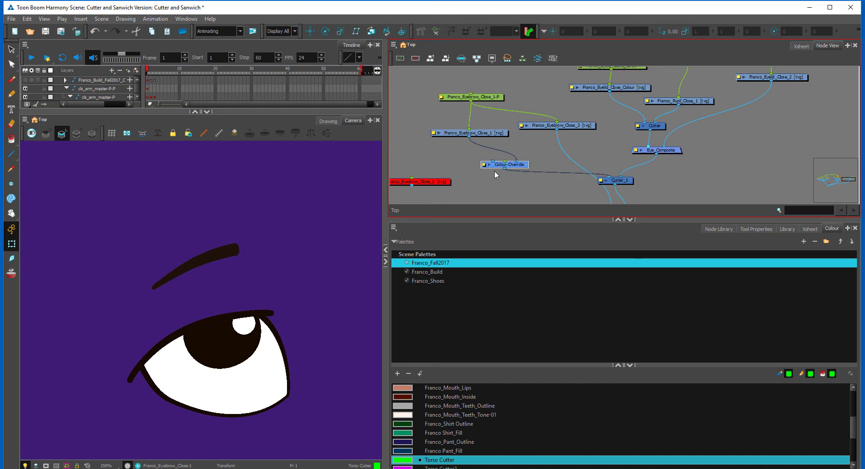
# Set Colour-Override to Render Selected Colours with only Torso Cutter from the Franco_Fall2017 palette
pyautogui.click(484, 164)
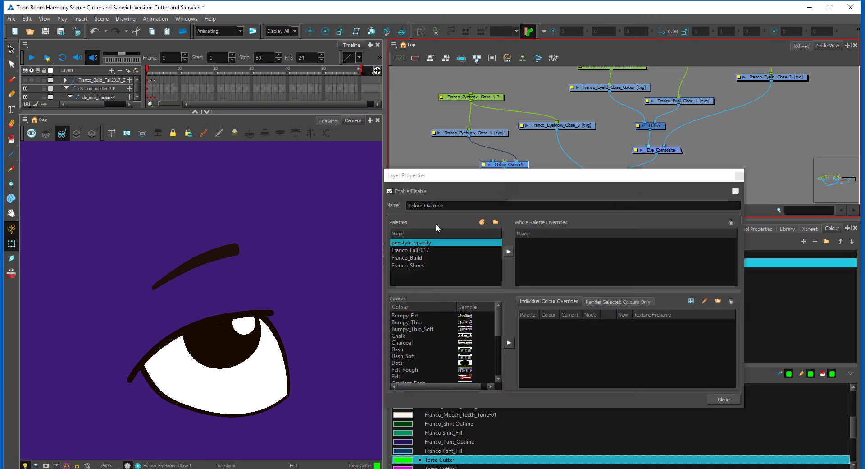
pyautogui.click(624, 301)
pyautogui.click(607, 314)
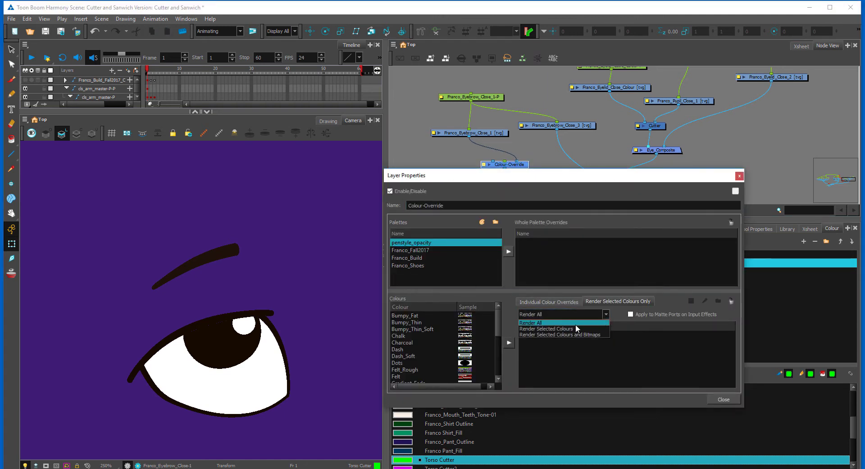
pyautogui.click(568, 327)
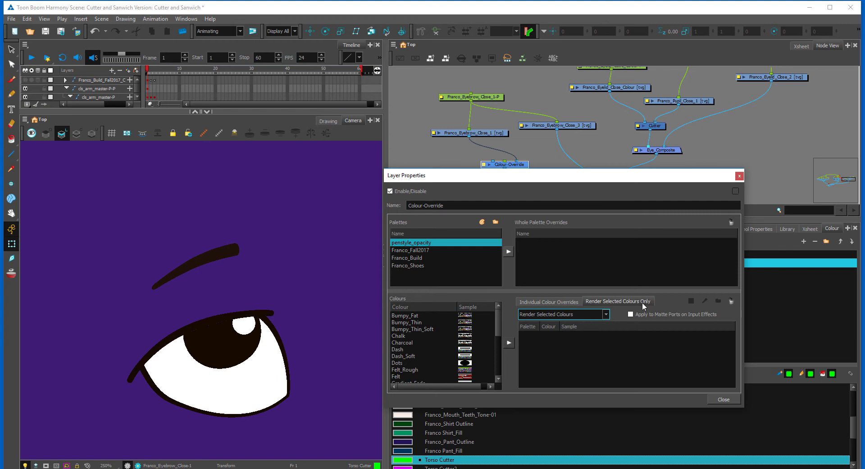
pyautogui.click(411, 250)
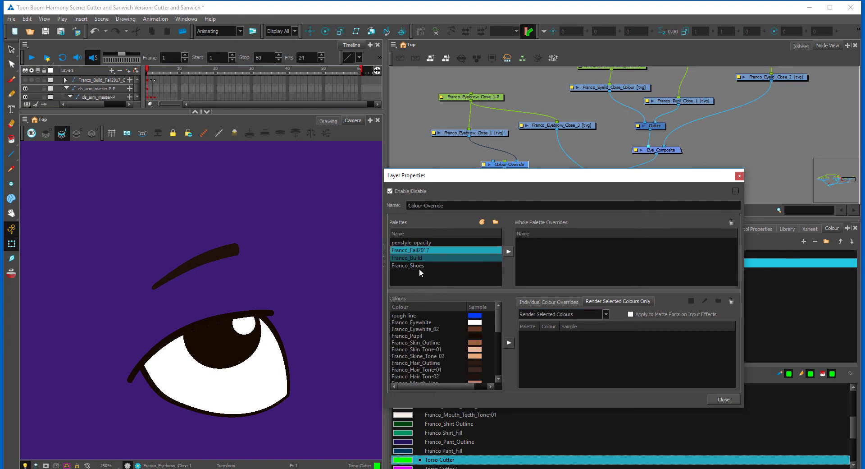
pyautogui.moveTo(498, 318); pyautogui.dragTo(638, 347)
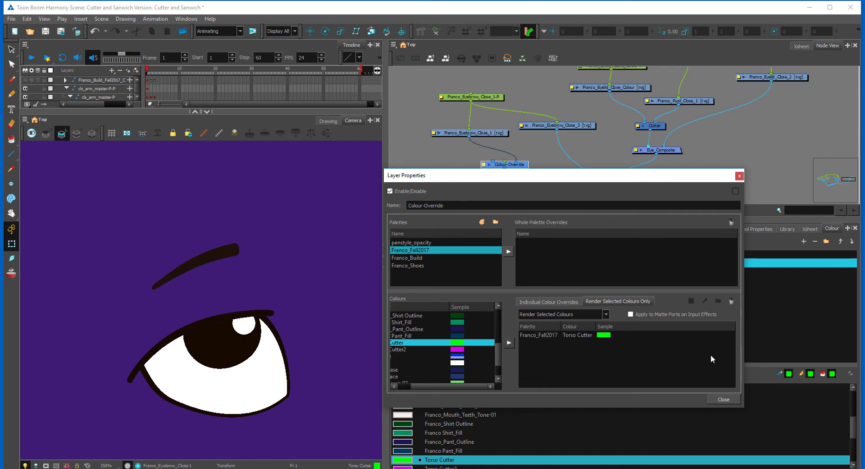
pyautogui.click(724, 400)
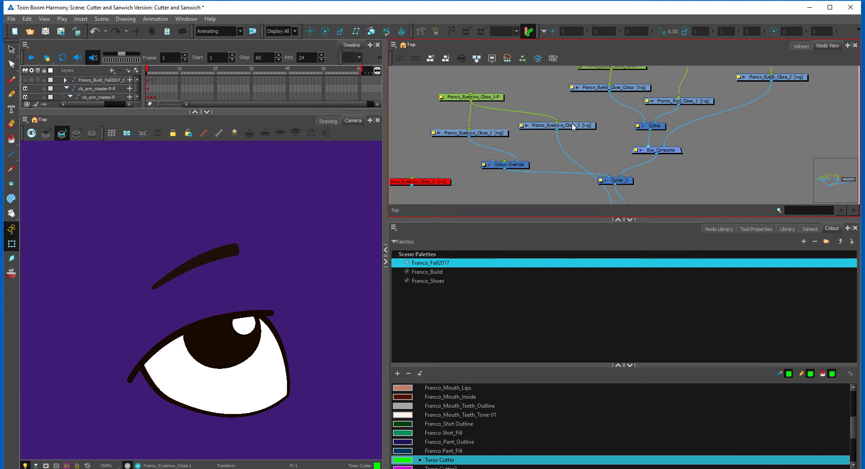
# Disconnect Franco_Eyebrow_Close_3 from Composite_1 and move the Franco_Eyebrow_Close_1-P peg down over the top of the eye
pyautogui.click(482, 98)
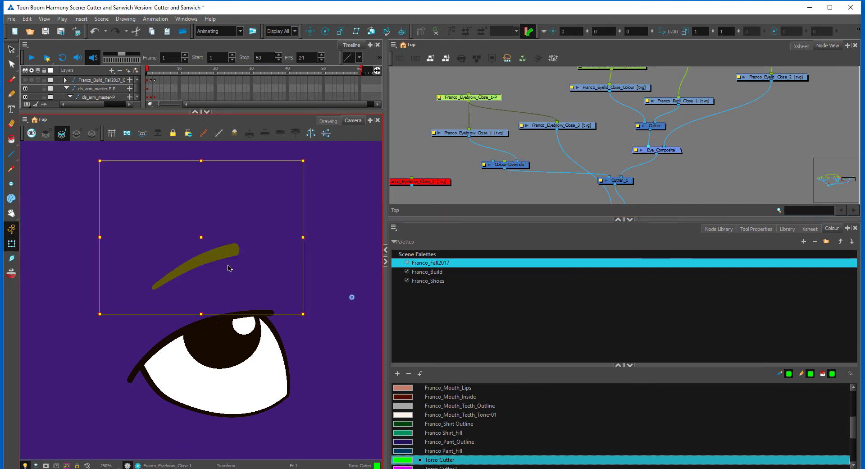
pyautogui.click(489, 135)
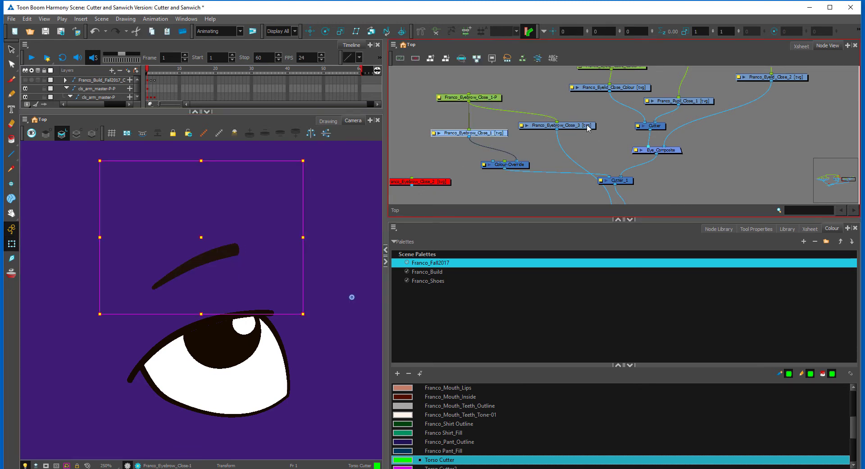
pyautogui.click(587, 128)
pyautogui.moveTo(601, 168); pyautogui.dragTo(543, 114)
pyautogui.moveTo(496, 86); pyautogui.dragTo(519, 139)
pyautogui.click(493, 116)
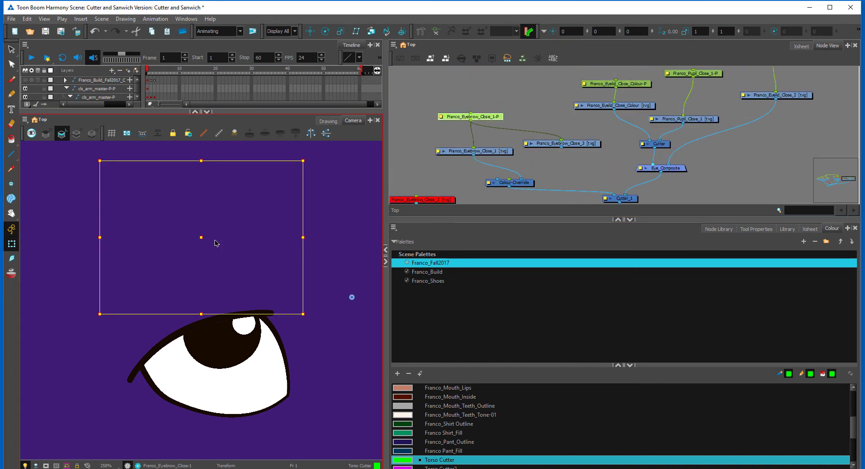
pyautogui.moveTo(204, 239)
pyautogui.mouseDown()
pyautogui.moveTo(226, 339)
pyautogui.moveTo(221, 321)
pyautogui.mouseUp()
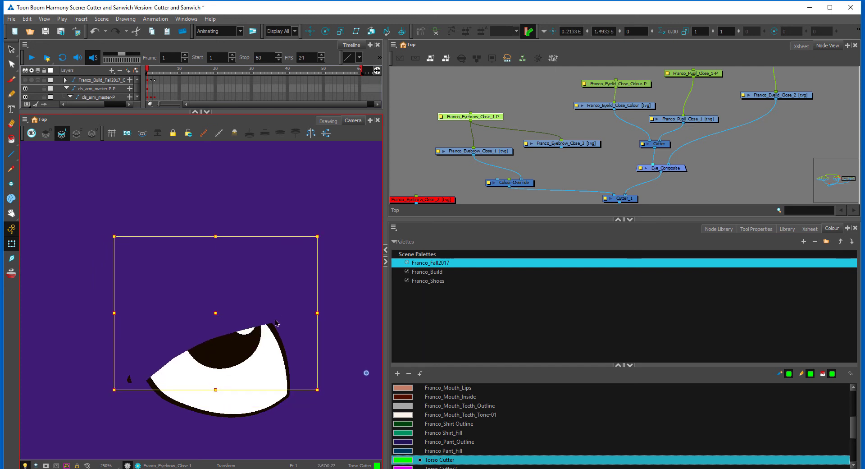
# Examine the eyebrow drawing's line art and colour art in the Drawing view, and return to the Camera view
pyautogui.click(328, 121)
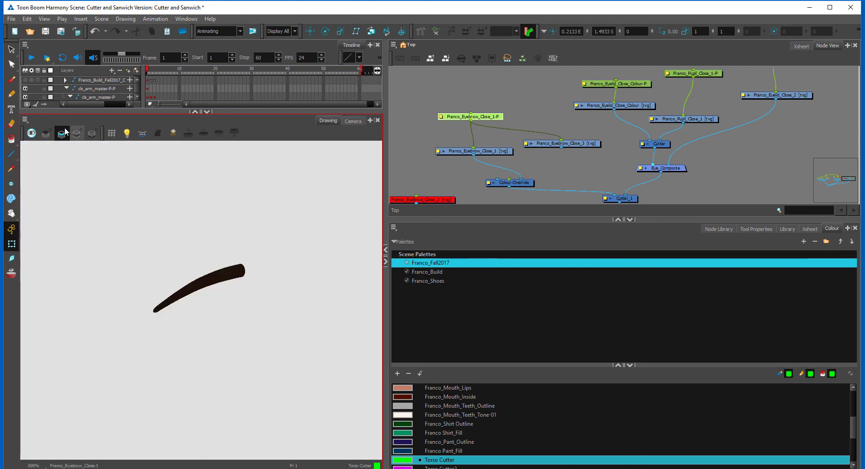
pyautogui.click(76, 133)
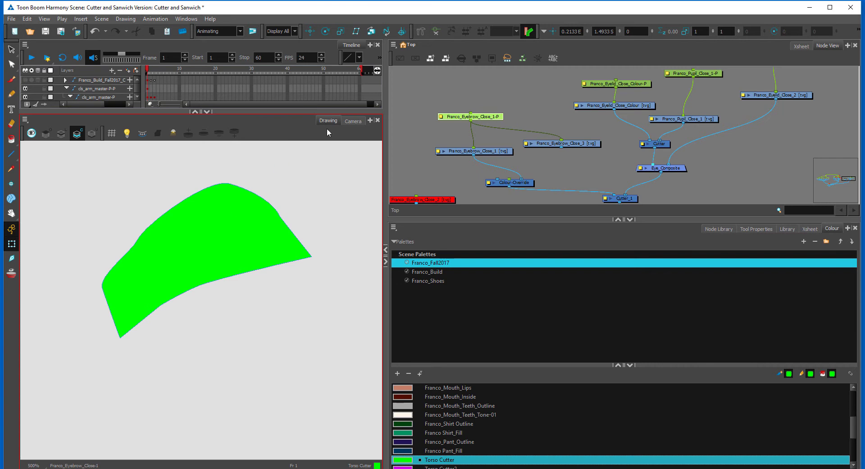
pyautogui.click(353, 120)
pyautogui.click(542, 182)
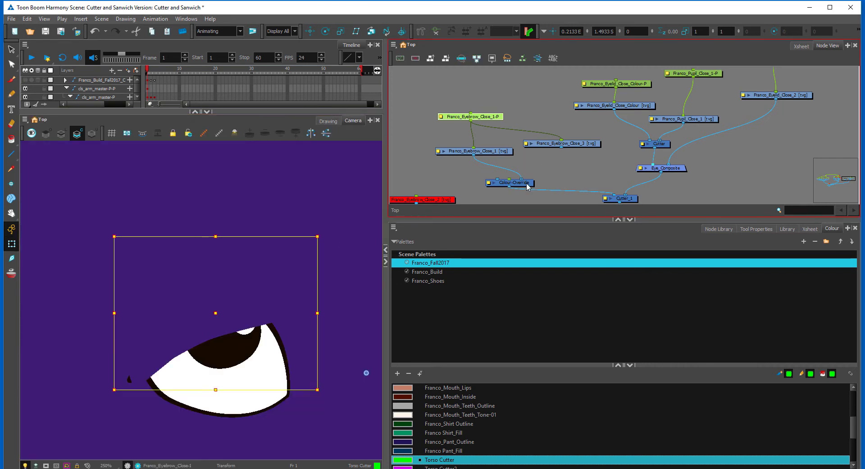
# Compare the eye cut with Colour-Override detached and reconnected, and delete the Colour-Override node
pyautogui.moveTo(528, 187); pyautogui.dragTo(510, 184)
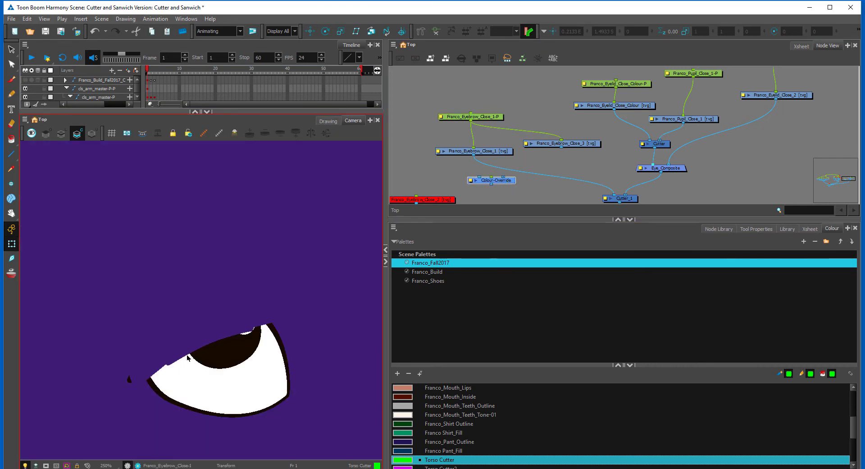
pyautogui.click(552, 209)
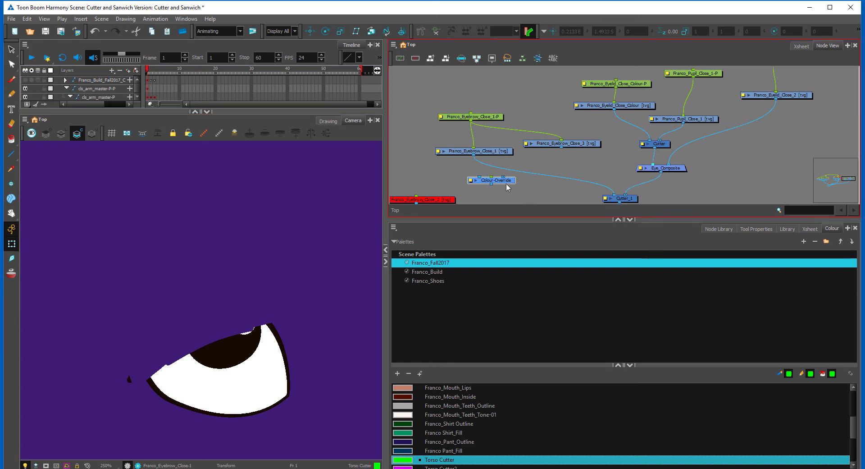
pyautogui.moveTo(507, 183); pyautogui.dragTo(526, 179)
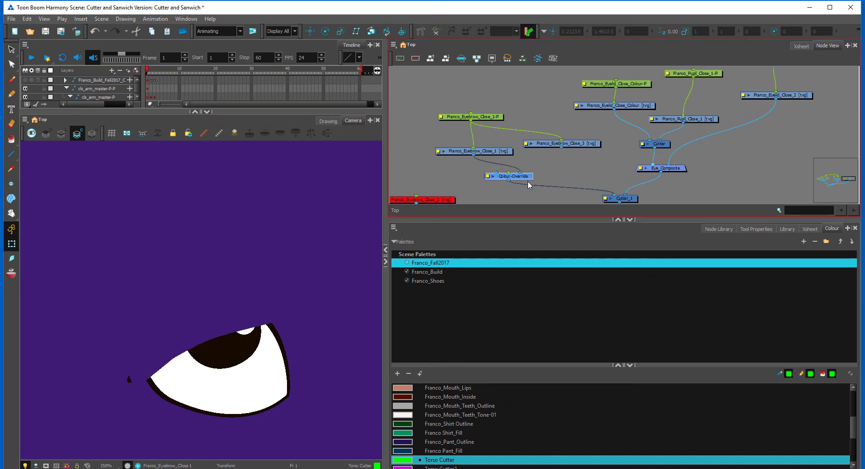
pyautogui.press('Delete')
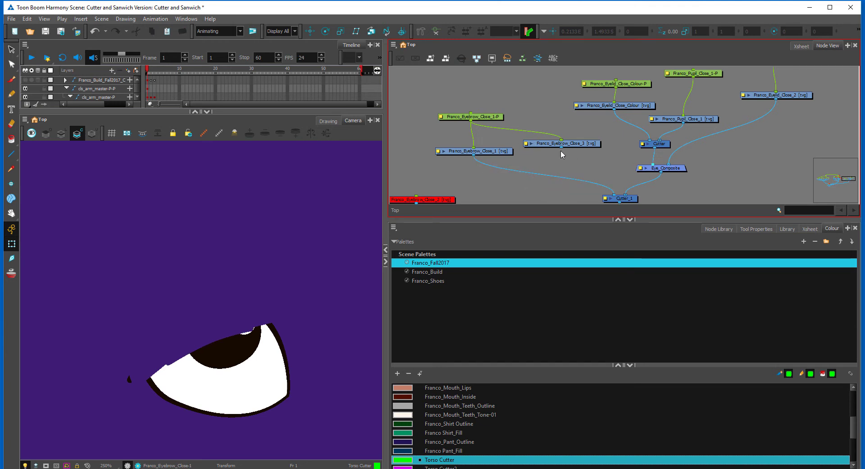
# Reconnect Franco_Eyebrow_Close_3 to Composite_1 and move the eyebrow peg up clear of the eye, to about 0.14 W, 0.4 S
pyautogui.moveTo(594, 164)
pyautogui.mouseDown()
pyautogui.moveTo(644, 210)
pyautogui.moveTo(613, 218)
pyautogui.moveTo(599, 180)
pyautogui.moveTo(581, 195)
pyautogui.mouseUp()
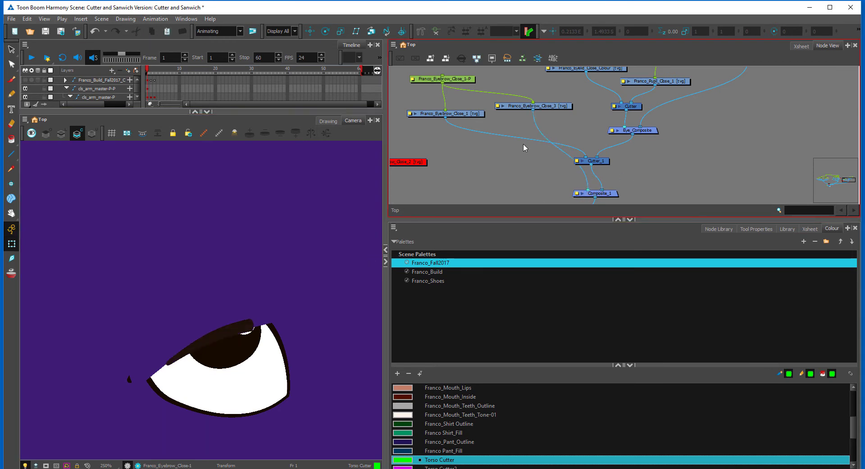
pyautogui.moveTo(518, 165); pyautogui.dragTo(525, 213)
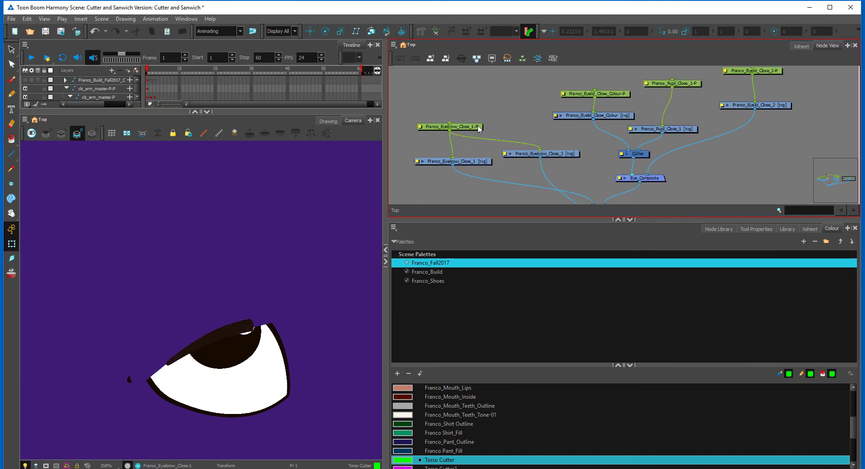
pyautogui.click(221, 346)
pyautogui.moveTo(221, 346); pyautogui.dragTo(197, 291)
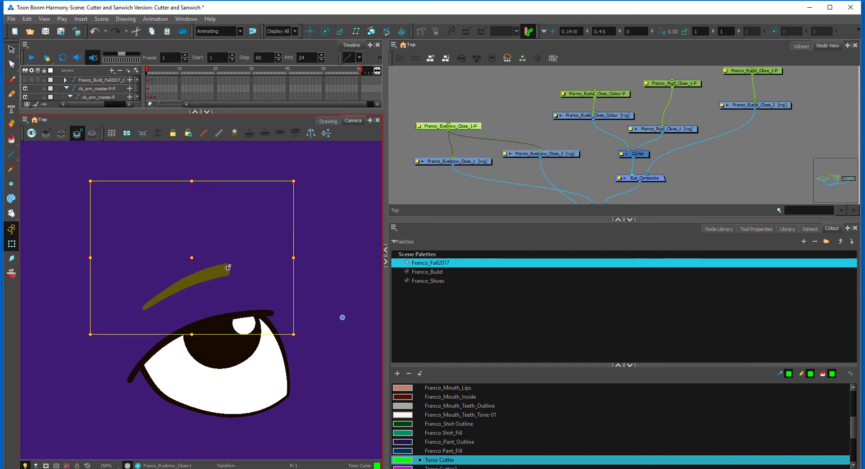
# Select the Cutter node below Franco_Pupil_Close_1 and locate the Cutter effect in the node library
pyautogui.click(663, 133)
pyautogui.click(726, 158)
pyautogui.moveTo(750, 147); pyautogui.dragTo(725, 160)
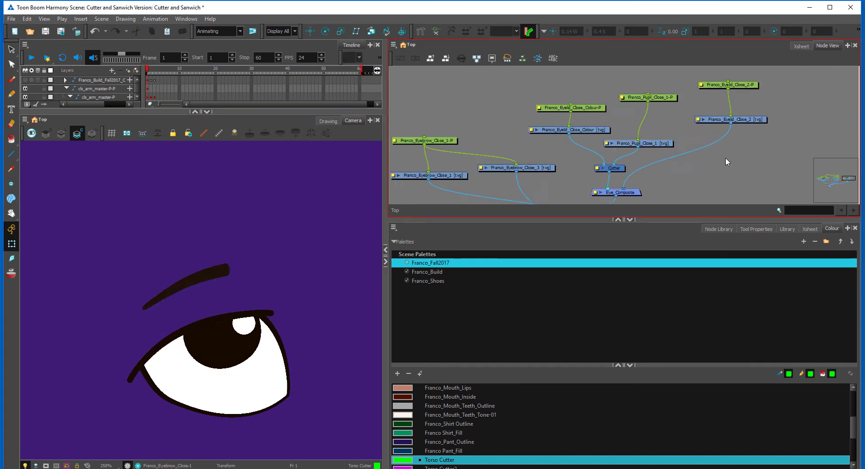
pyautogui.scroll(2, 621, 201)
pyautogui.scroll(2, 649, 176)
pyautogui.click(603, 171)
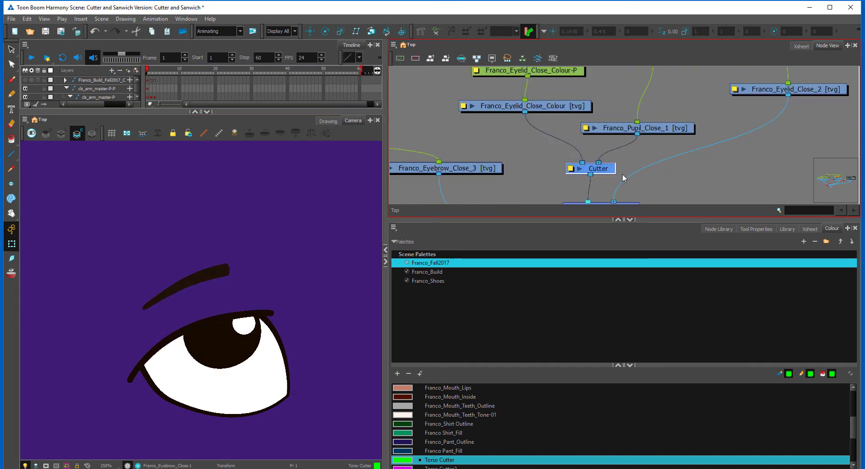
pyautogui.click(607, 228)
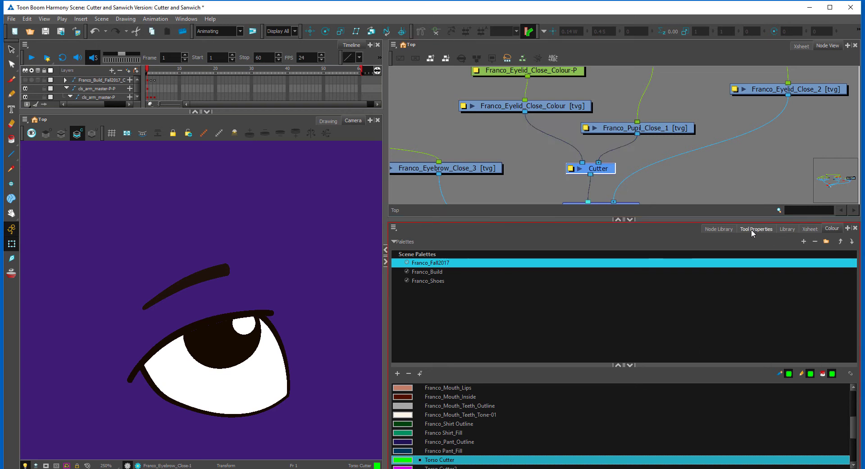
pyautogui.click(720, 229)
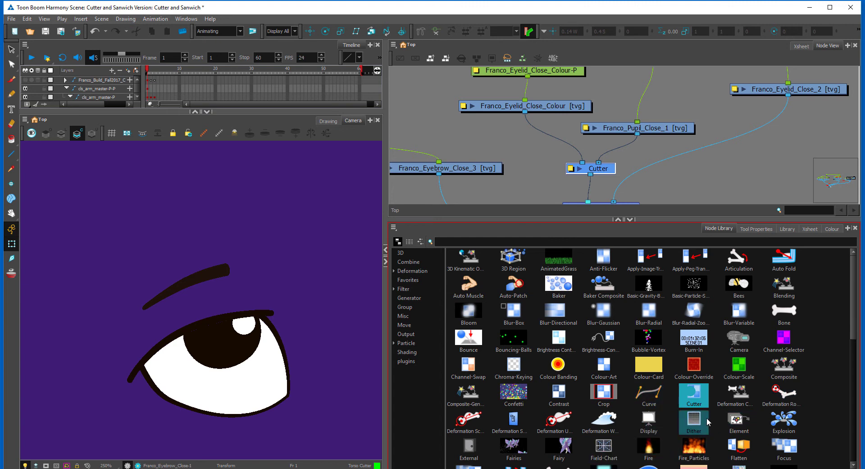
# Add a second Cutter node beside the existing one and delete it again
pyautogui.moveTo(704, 343); pyautogui.dragTo(673, 170)
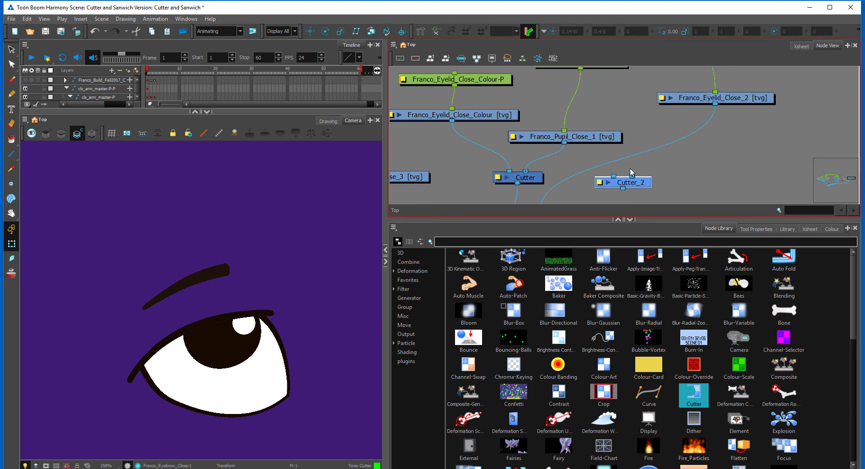
pyautogui.moveTo(642, 184); pyautogui.dragTo(632, 186)
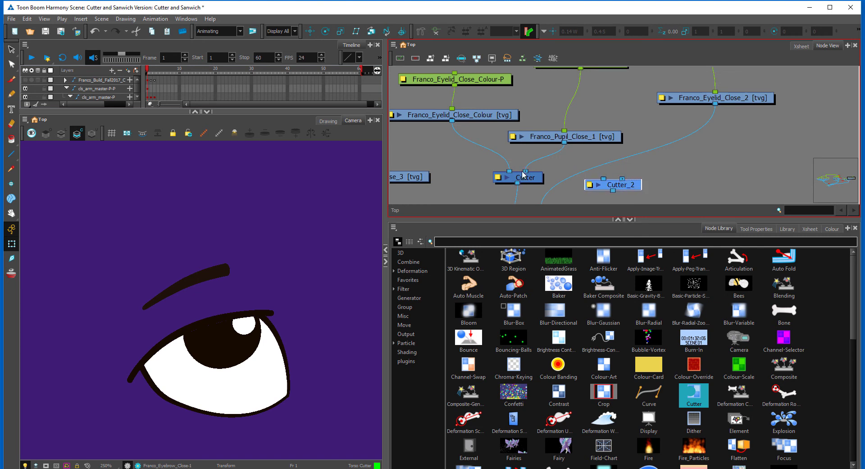
pyautogui.click(642, 192)
pyautogui.scroll(-3, 557, 184)
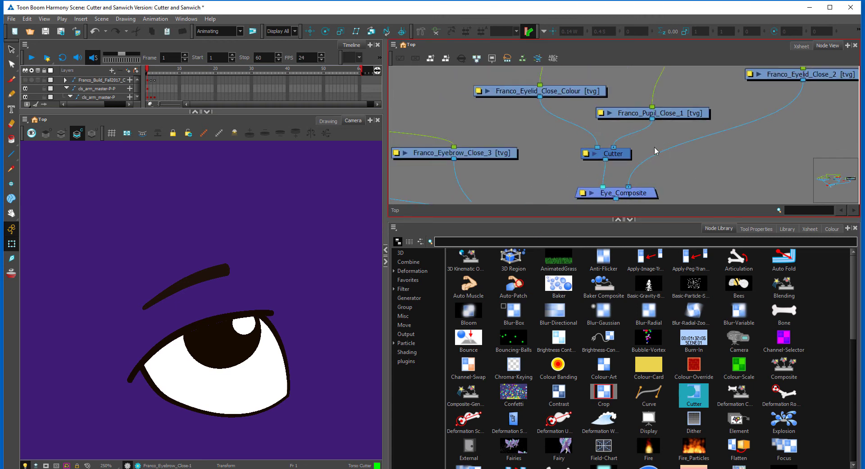
# Disable the whole group of eye nodes in the node network
pyautogui.press('2')
pyautogui.press('2')
pyautogui.press('2')
pyautogui.press('2')
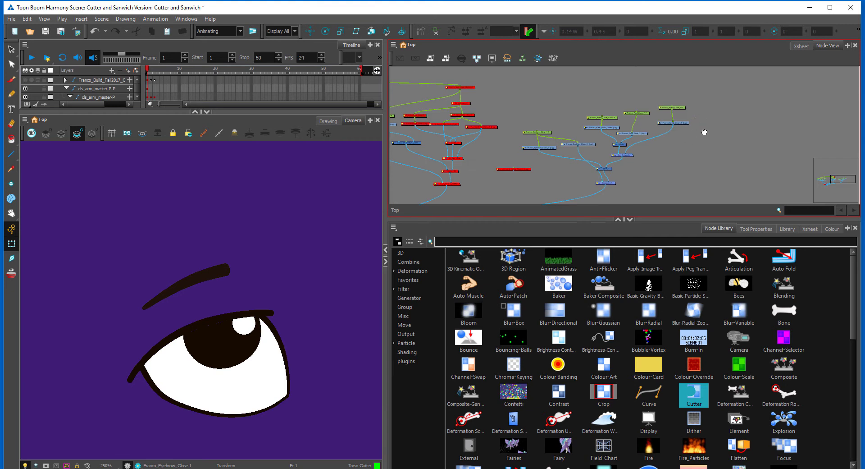
pyautogui.moveTo(703, 131)
pyautogui.mouseDown()
pyautogui.moveTo(731, 86)
pyautogui.moveTo(554, 187)
pyautogui.mouseUp()
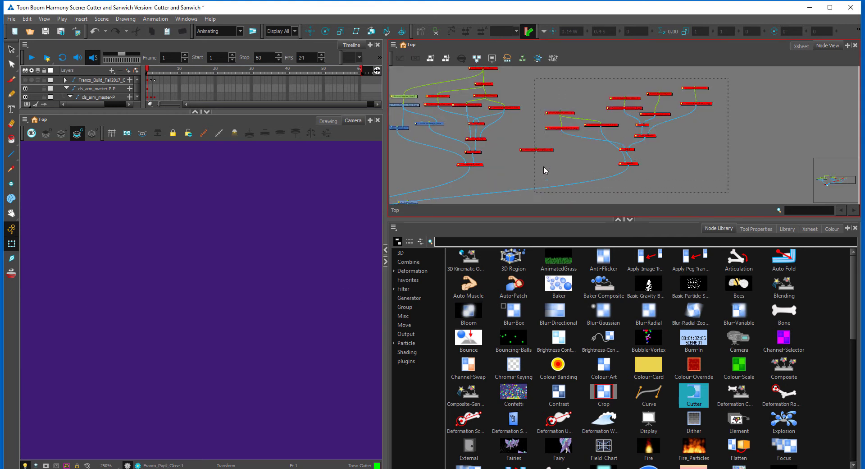
# Frame the character's arm close up in the Camera view
pyautogui.moveTo(555, 150); pyautogui.dragTo(723, 136)
pyautogui.moveTo(604, 147); pyautogui.dragTo(707, 161)
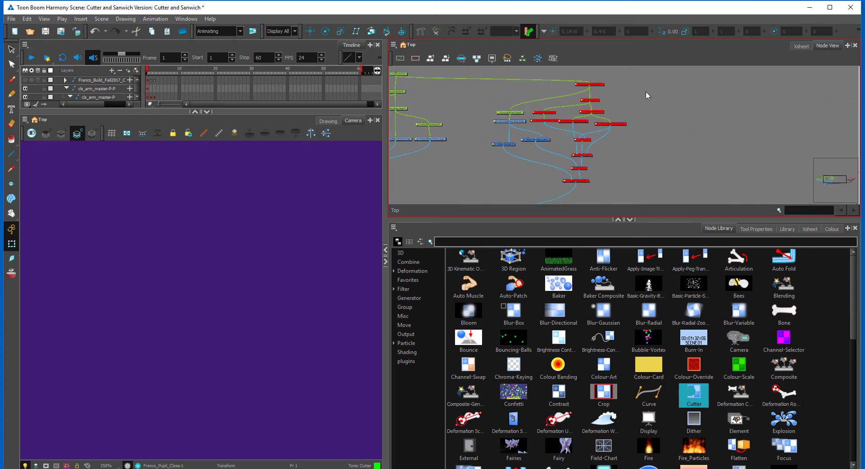
pyautogui.moveTo(586, 116); pyautogui.dragTo(725, 95)
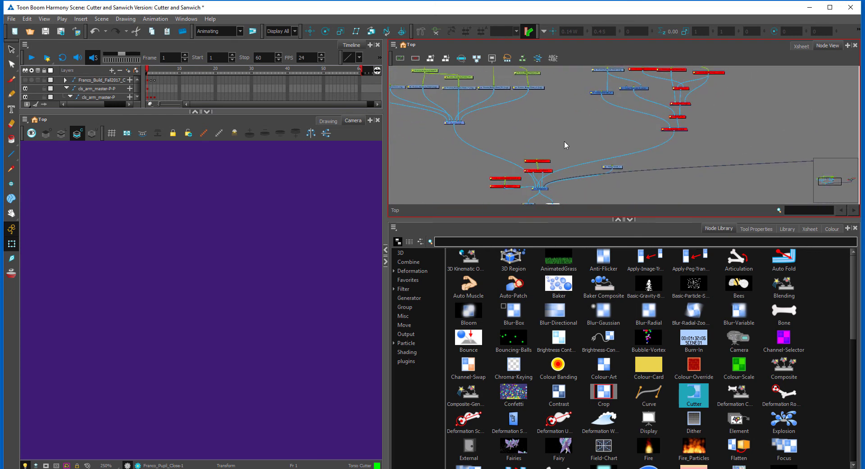
pyautogui.moveTo(604, 121)
pyautogui.mouseDown()
pyautogui.moveTo(603, 158)
pyautogui.moveTo(613, 129)
pyautogui.mouseUp()
pyautogui.click(284, 307)
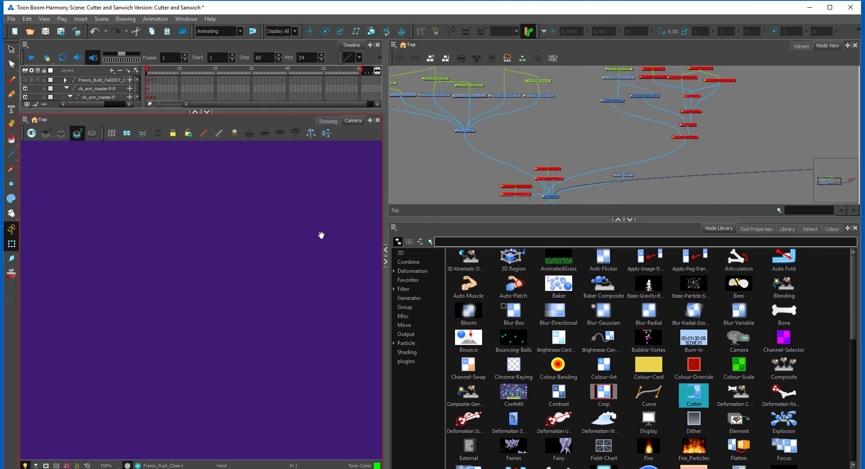
pyautogui.press('1')
pyautogui.press('1')
pyautogui.press('1')
pyautogui.press('1')
pyautogui.press('1')
pyautogui.press('2')
pyautogui.moveTo(168, 313); pyautogui.dragTo(222, 325)
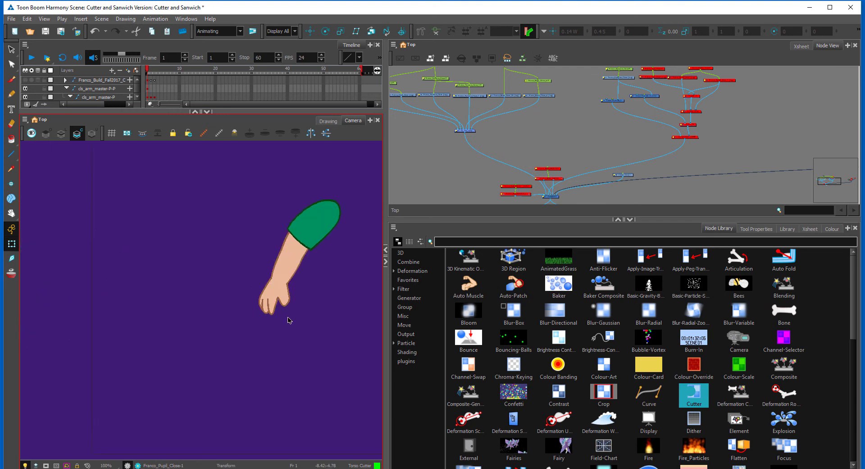
pyautogui.press('2')
pyautogui.press('2')
pyautogui.press('2')
pyautogui.press('2')
pyautogui.moveTo(292, 285); pyautogui.dragTo(268, 332)
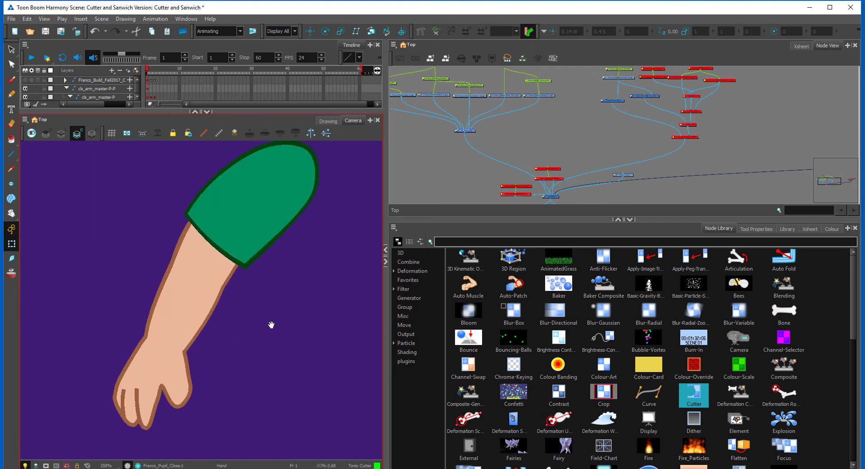
# Locate the arm nodes in the network and check which parts Franco_Hand_Close_OL and Franco_Forearm_Close cover
pyautogui.click(439, 149)
pyautogui.press('2')
pyautogui.press('2')
pyautogui.press('2')
pyautogui.moveTo(435, 118); pyautogui.dragTo(693, 187)
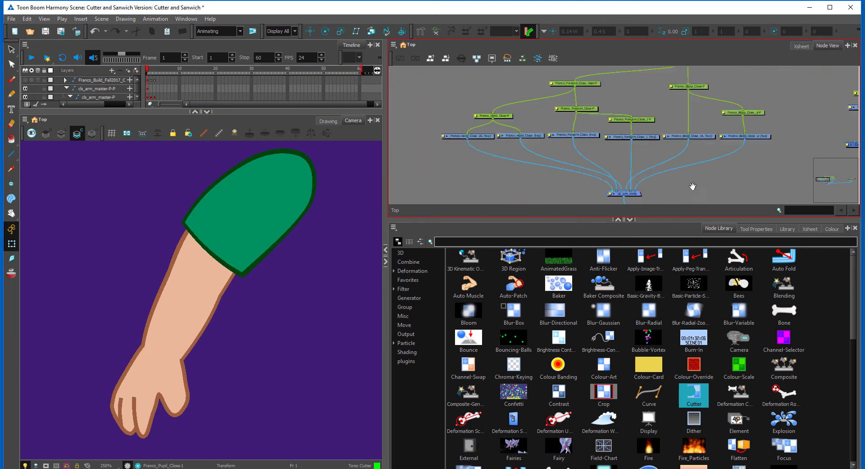
pyautogui.scroll(5, 492, 156)
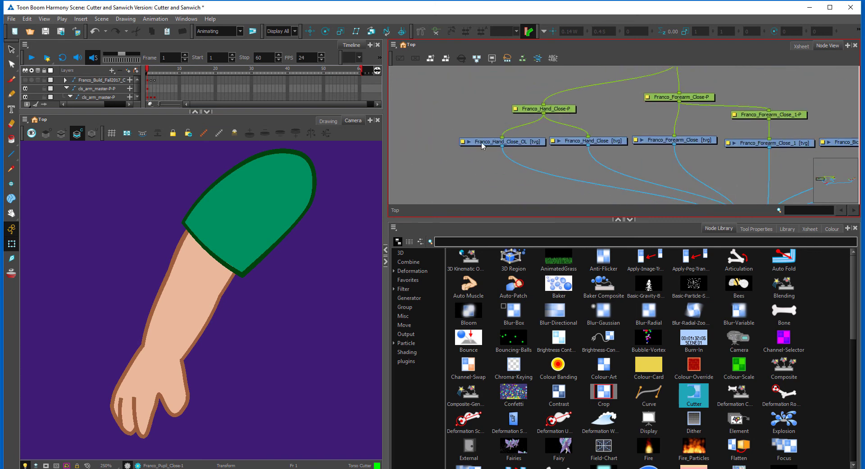
pyautogui.click(483, 142)
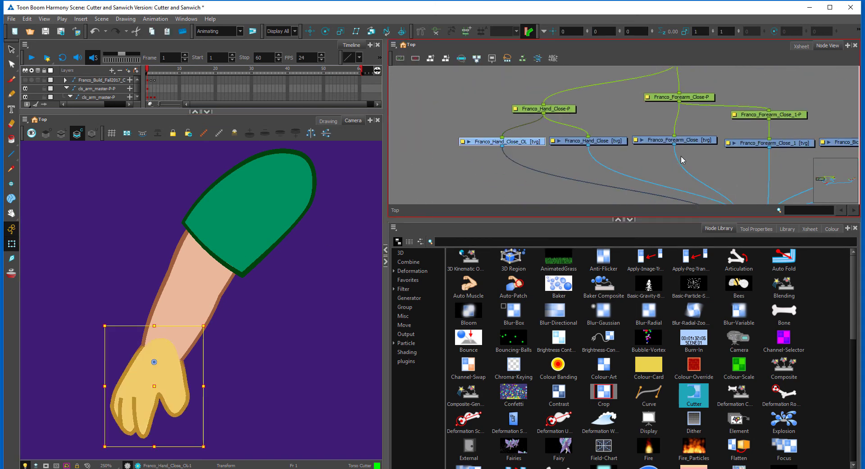
pyautogui.moveTo(683, 159); pyautogui.dragTo(611, 142)
pyautogui.moveTo(797, 156); pyautogui.dragTo(761, 143)
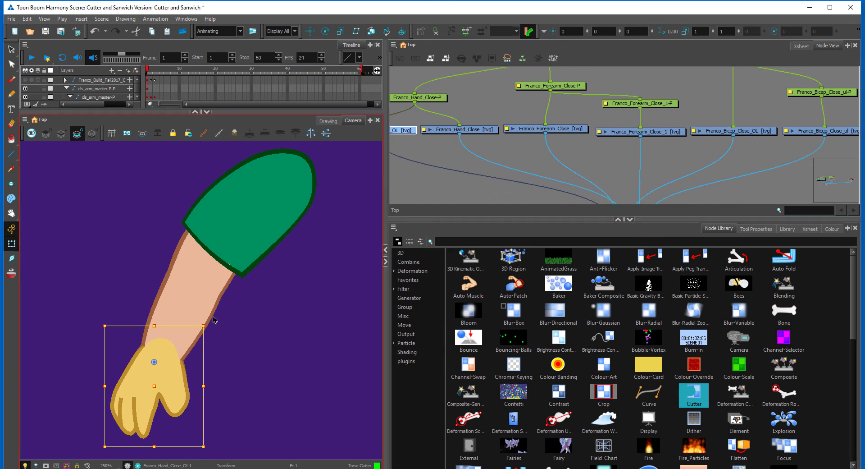
pyautogui.click(193, 289)
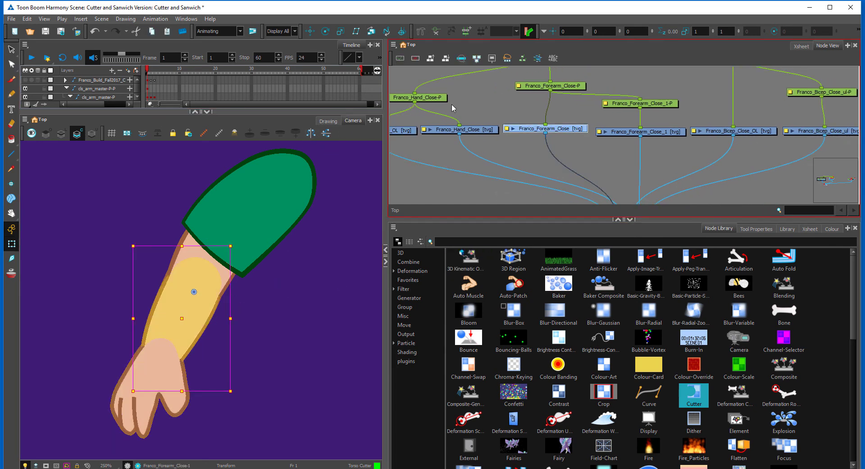
# Open Franco_Hand_Close in the Drawing view, show the grid, and compare the hand's colour art with its line art
pyautogui.click(436, 170)
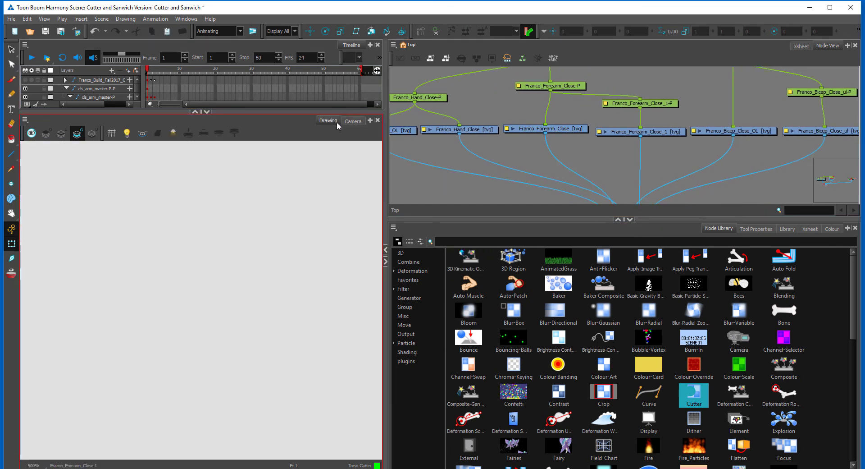
pyautogui.click(458, 157)
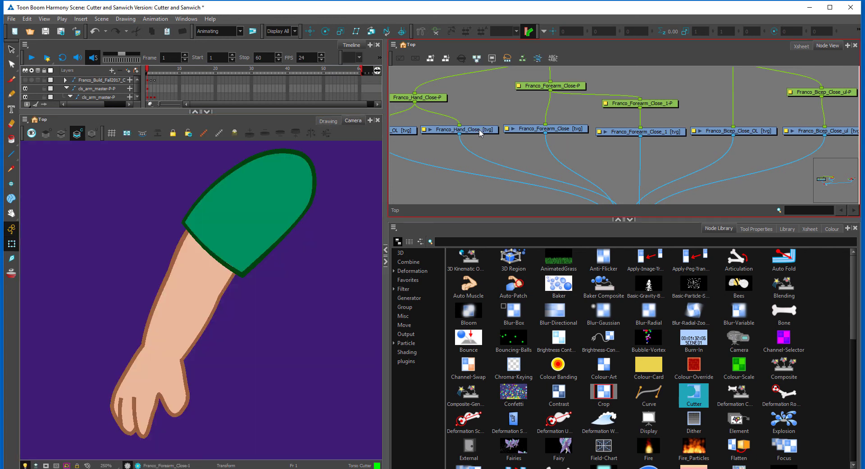
pyautogui.moveTo(481, 132); pyautogui.dragTo(477, 133)
pyautogui.click(330, 123)
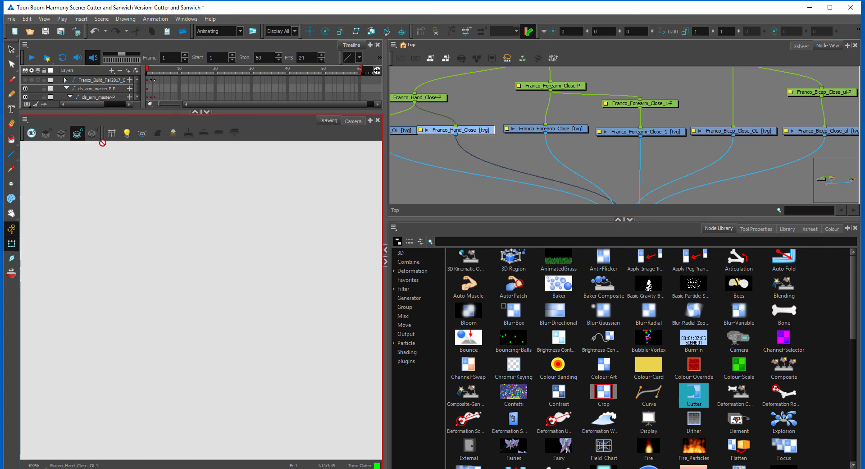
pyautogui.click(116, 133)
pyautogui.scroll(-4, 145, 261)
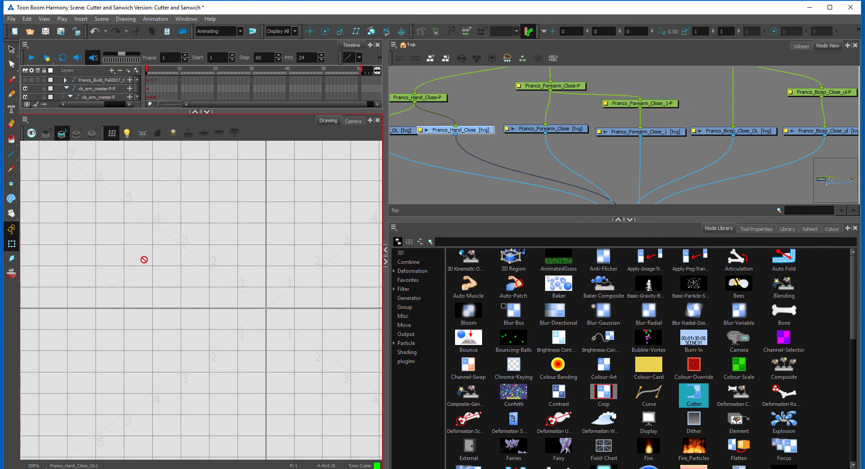
pyautogui.click(79, 135)
pyautogui.scroll(6, 203, 265)
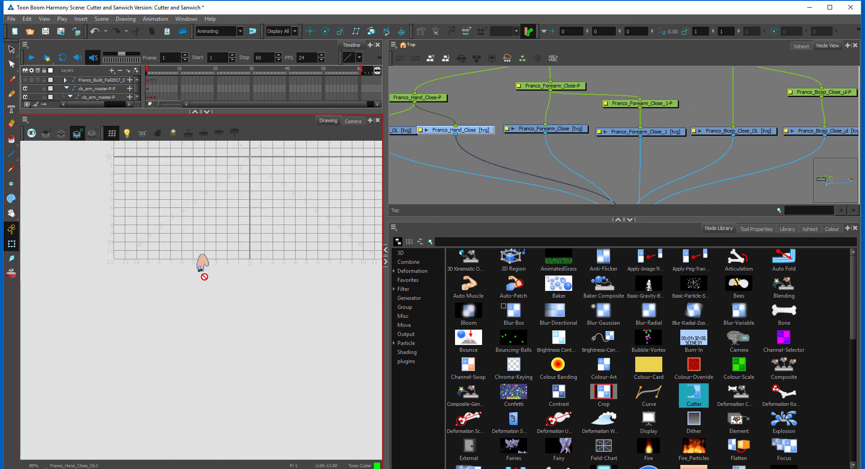
pyautogui.moveTo(250, 201)
pyautogui.mouseDown()
pyautogui.moveTo(229, 257)
pyautogui.moveTo(241, 334)
pyautogui.mouseUp()
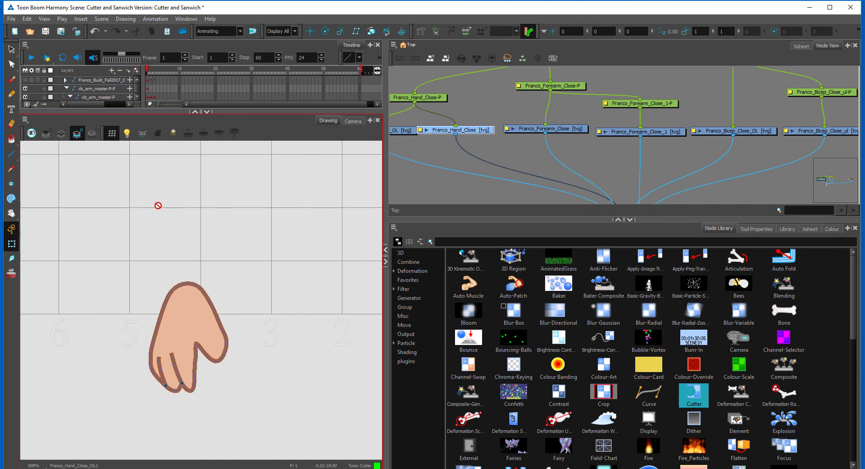
pyautogui.click(64, 136)
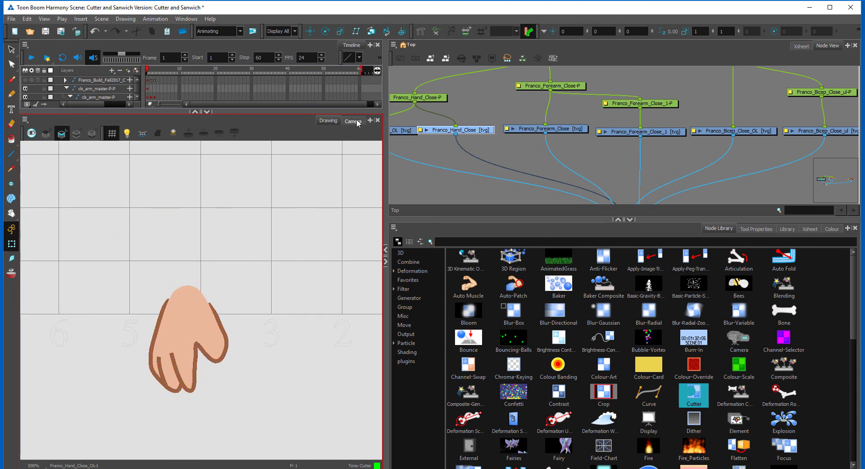
# Inspect the Franco_Forearm_Close and Franco_Forearm_Close_1 drawings, comparing the forearm's colour art with its line art
pyautogui.click(549, 128)
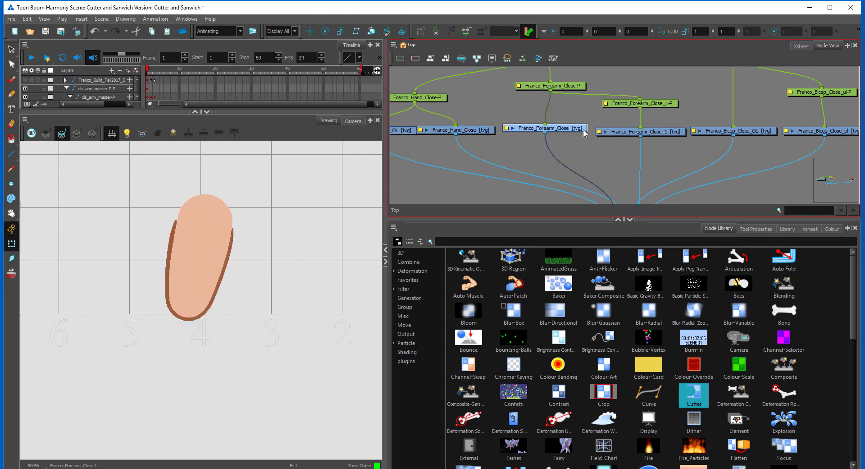
pyautogui.click(660, 133)
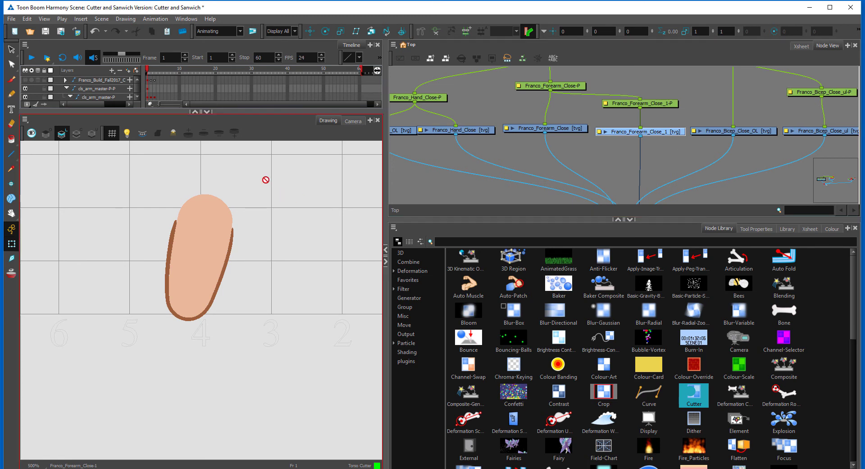
pyautogui.click(80, 134)
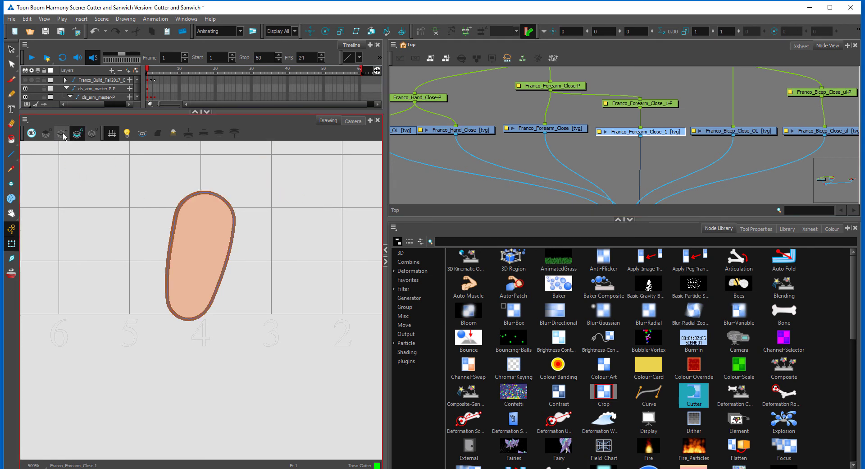
pyautogui.click(61, 135)
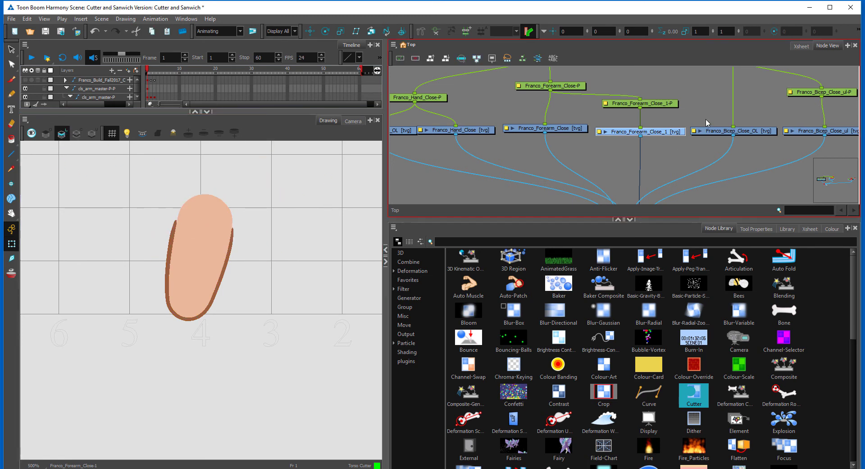
# Open the Franco_Bicep_Close_OL and Franco_Bicep_Close_ul drawings and examine the bicep's overlay art up close
pyautogui.click(750, 133)
pyautogui.moveTo(277, 237); pyautogui.dragTo(224, 318)
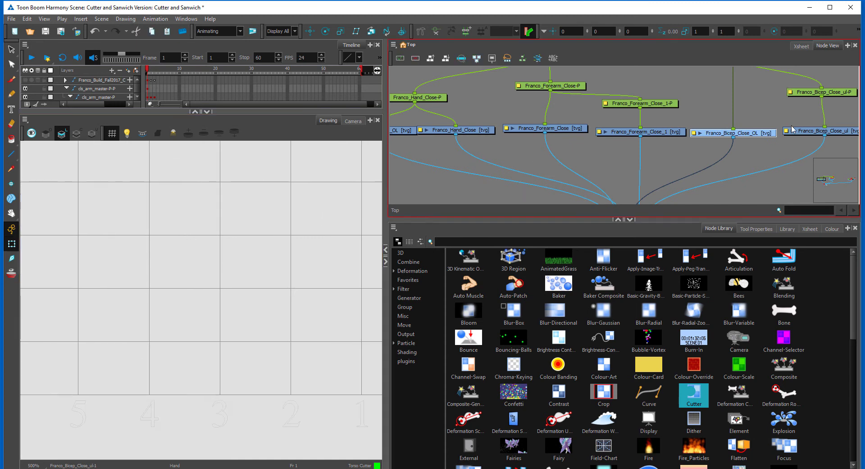
pyautogui.click(809, 130)
pyautogui.scroll(-5, 245, 305)
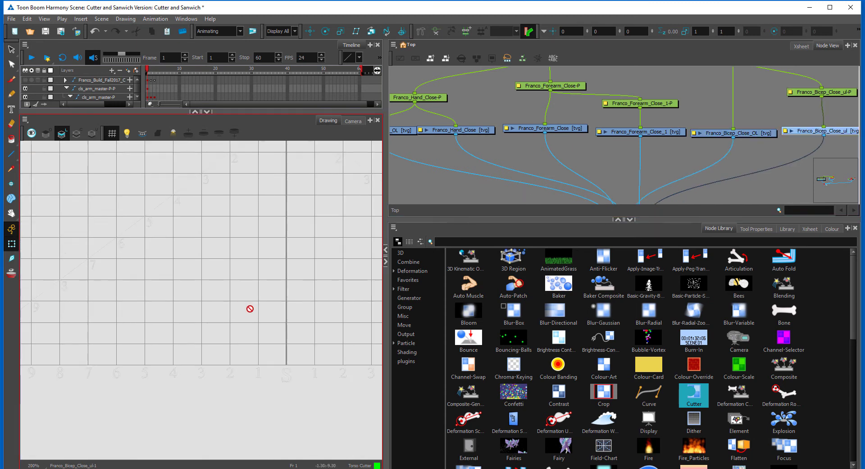
pyautogui.moveTo(751, 146)
pyautogui.mouseDown()
pyautogui.moveTo(667, 108)
pyautogui.moveTo(642, 123)
pyautogui.mouseUp()
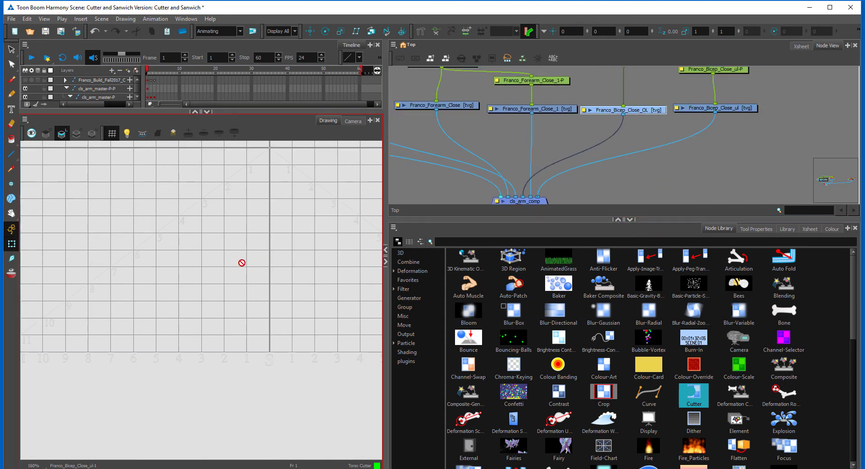
pyautogui.scroll(-1, 231, 272)
pyautogui.press('1')
pyautogui.press('1')
pyautogui.press('1')
pyautogui.press('1')
pyautogui.press('2')
pyautogui.press('2')
pyautogui.click(78, 134)
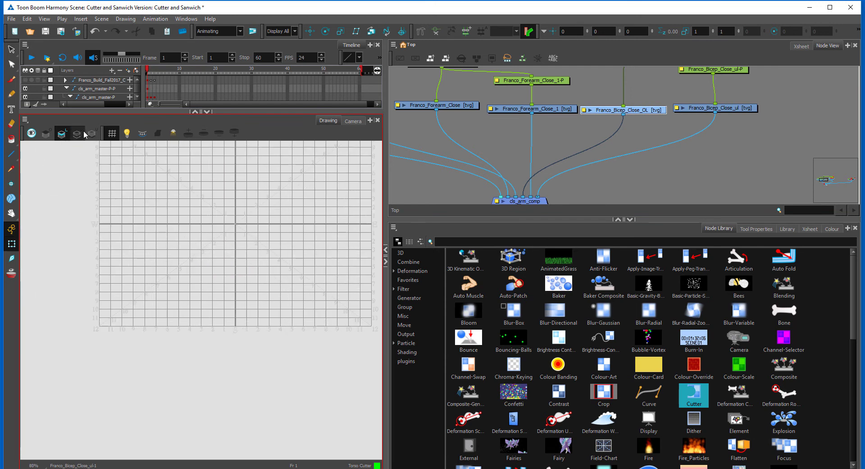
pyautogui.click(46, 134)
pyautogui.scroll(5, 210, 328)
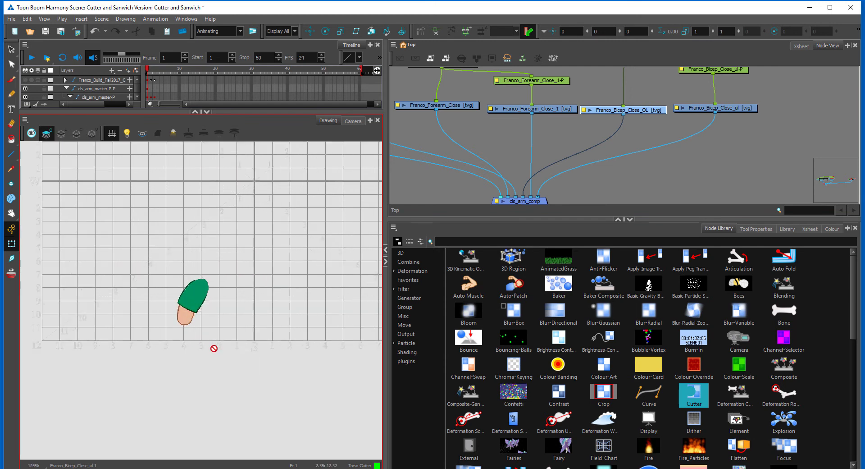
pyautogui.scroll(1, 202, 315)
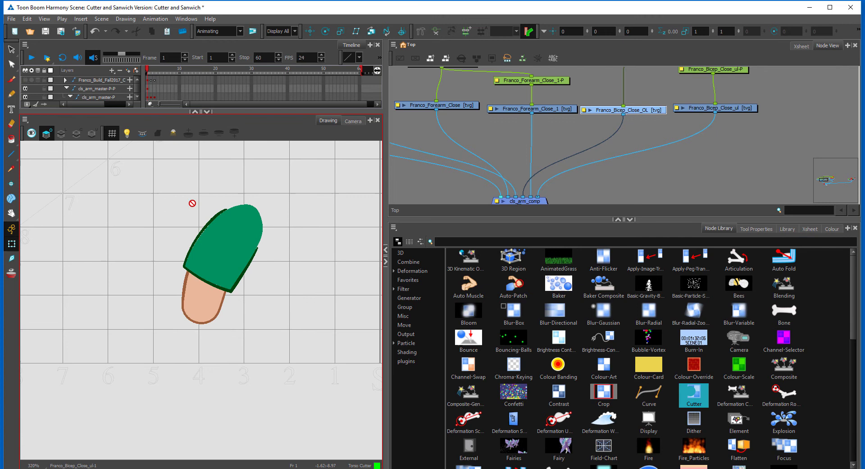
# Compare the bicep drawing's overlay art with its underlay art, and return to the Camera view
pyautogui.click(62, 133)
pyautogui.click(46, 133)
pyautogui.click(92, 134)
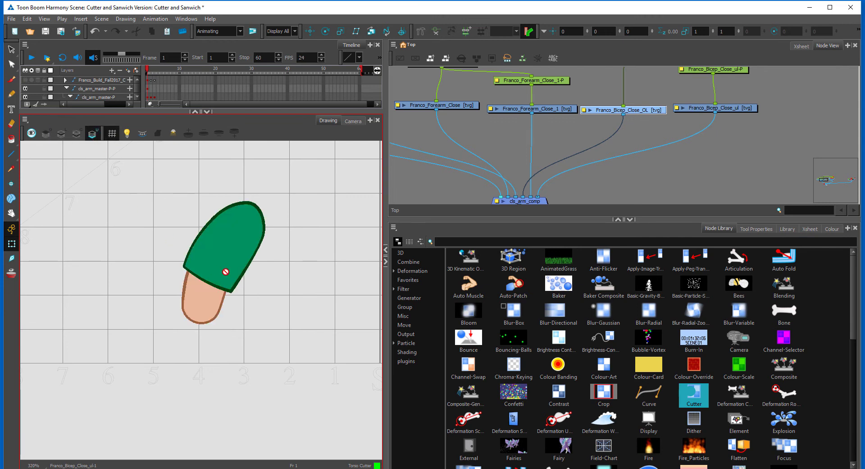
pyautogui.click(46, 134)
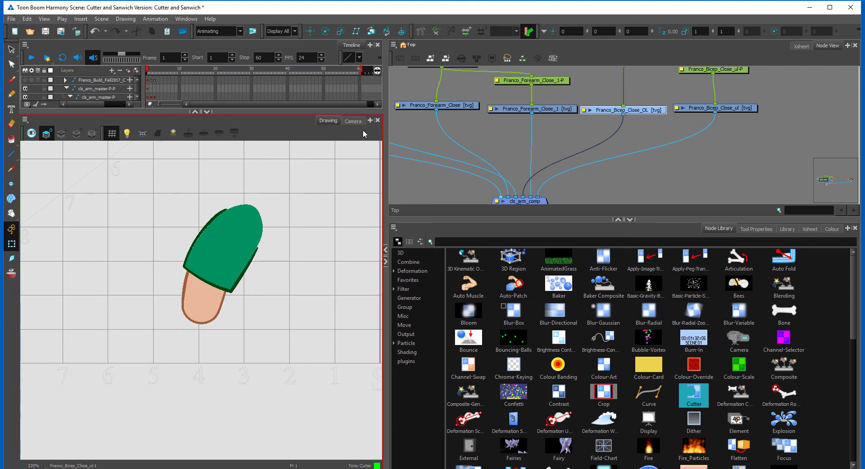
pyautogui.click(353, 120)
pyautogui.scroll(-1, 482, 176)
pyautogui.scroll(-2, 482, 174)
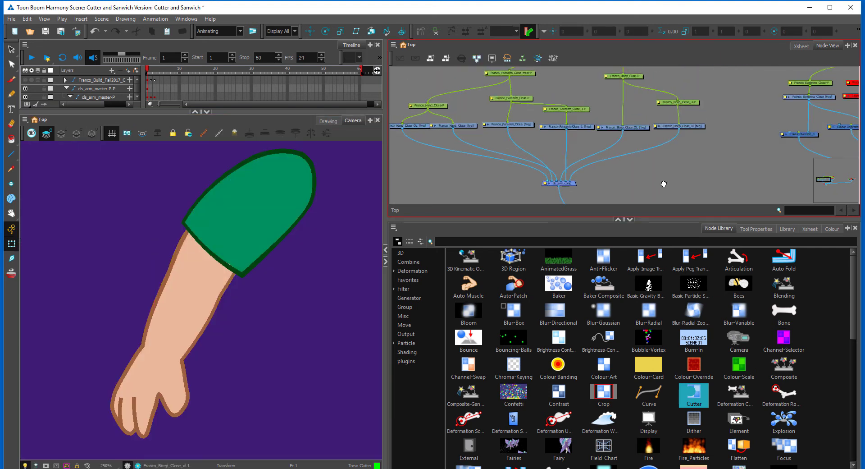
# Disable the original arm rig and paste copies of its hand and two forearm drawings into an empty area of the node network
pyautogui.moveTo(580, 145)
pyautogui.mouseDown()
pyautogui.moveTo(614, 166)
pyautogui.moveTo(471, 137)
pyautogui.mouseUp()
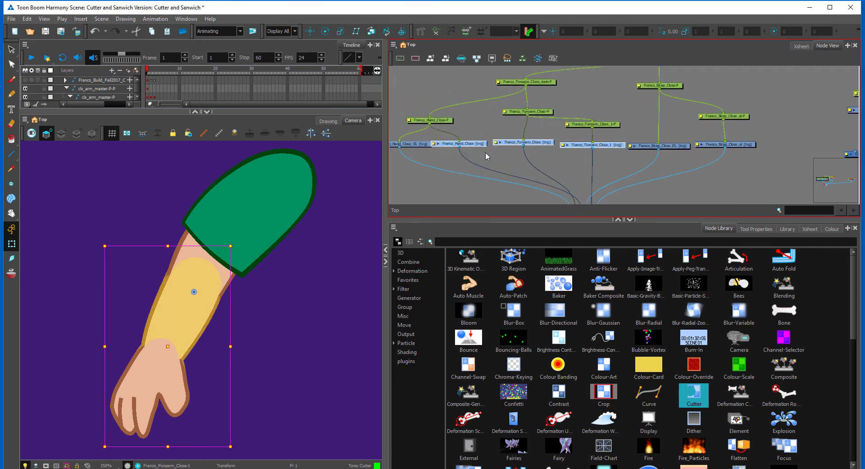
pyautogui.scroll(-1, 592, 193)
pyautogui.scroll(-4, 592, 192)
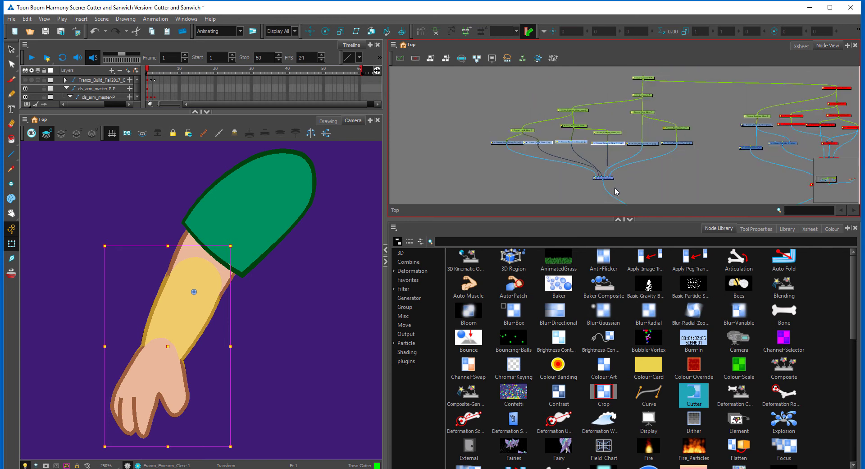
pyautogui.moveTo(677, 80); pyautogui.dragTo(601, 113)
pyautogui.press('d')
pyautogui.hotkey('ctrl', 'v')
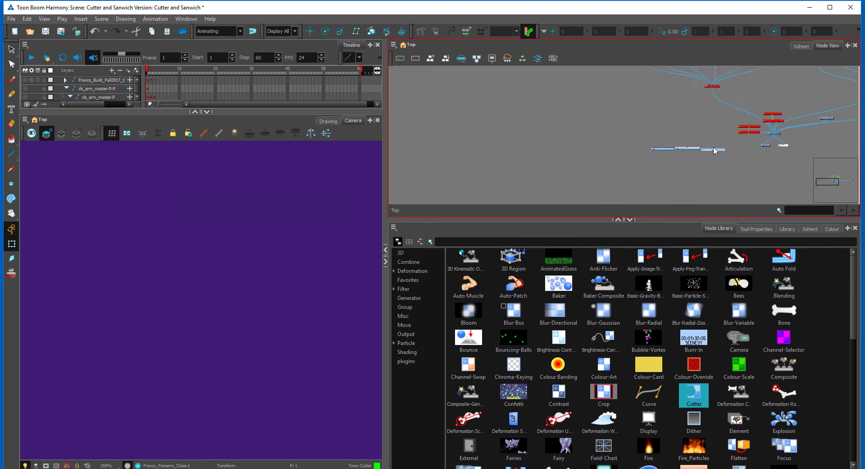
pyautogui.scroll(2, 717, 151)
pyautogui.press('2')
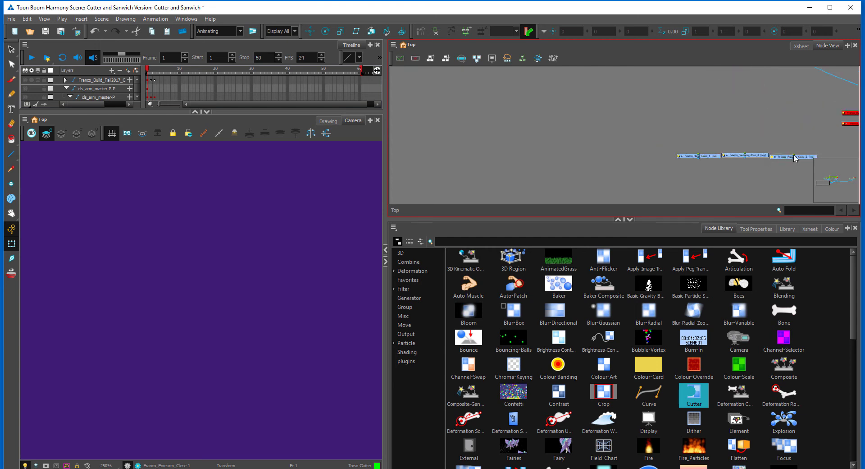
pyautogui.moveTo(807, 156); pyautogui.dragTo(656, 92)
pyautogui.moveTo(716, 115); pyautogui.dragTo(595, 155)
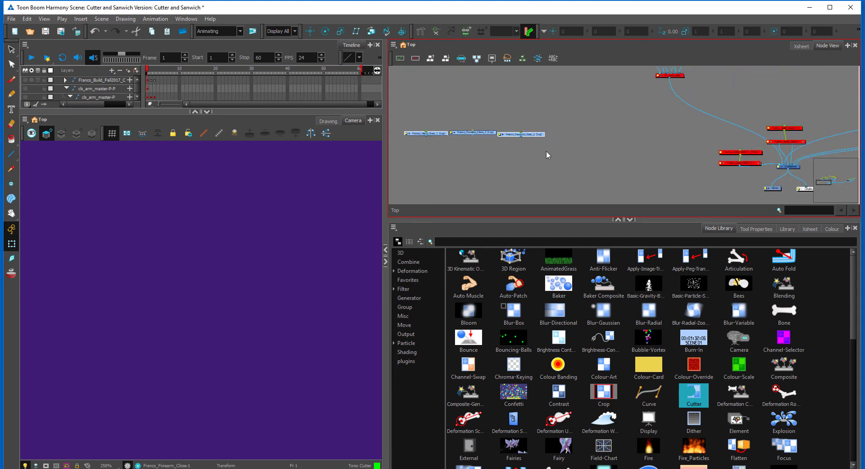
pyautogui.click(547, 150)
pyautogui.moveTo(569, 114); pyautogui.dragTo(397, 154)
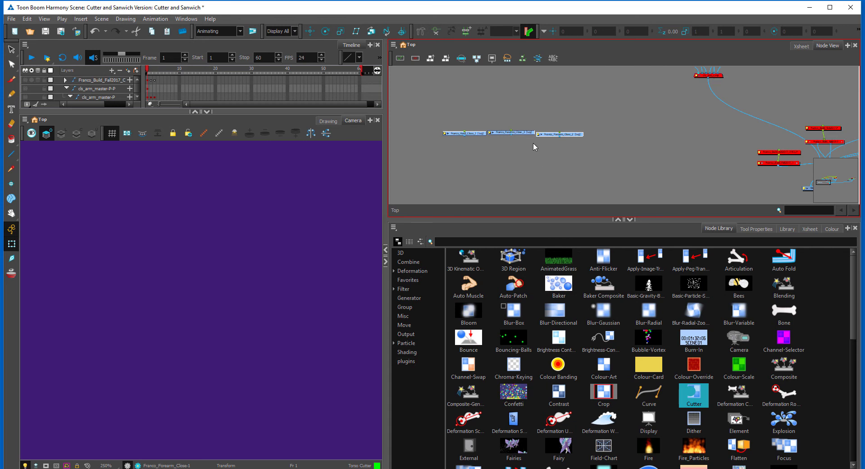
# Add a parent peg to each of the three copied hand and forearm drawings
pyautogui.hotkey('ctrl', 'p')
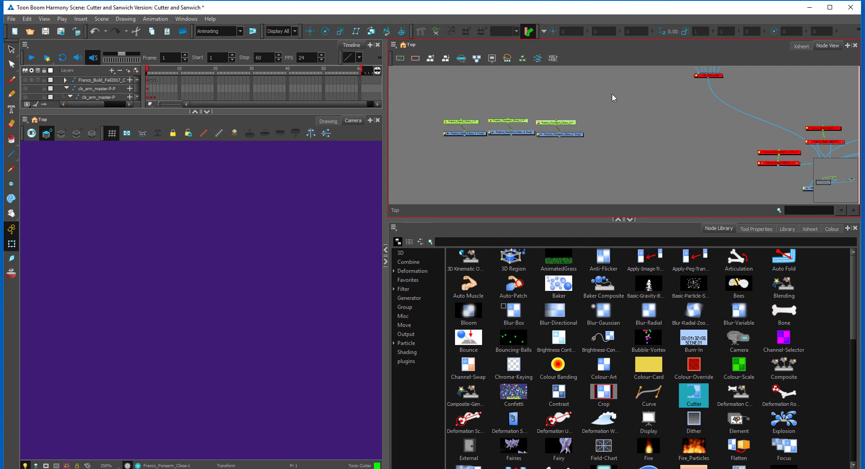
pyautogui.click(615, 121)
pyautogui.moveTo(605, 125); pyautogui.dragTo(464, 164)
pyautogui.click(654, 147)
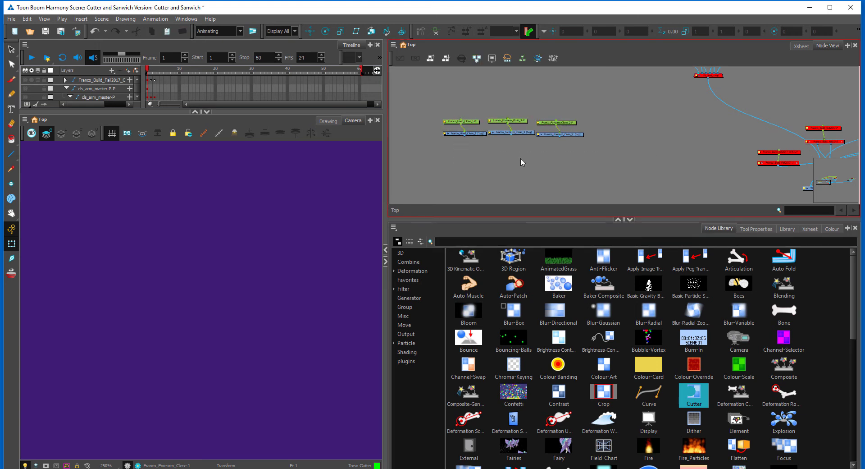
# Combine the three copied drawings in a new composite and connect its output to the scene's main composite
pyautogui.hotkey('ctrl', 'h')
pyautogui.moveTo(572, 169); pyautogui.dragTo(539, 152)
pyautogui.click(507, 139)
pyautogui.scroll(2, 504, 136)
pyautogui.moveTo(468, 133); pyautogui.dragTo(509, 149)
pyautogui.moveTo(529, 161); pyautogui.dragTo(808, 152)
pyautogui.press('1')
pyautogui.scroll(5, 496, 146)
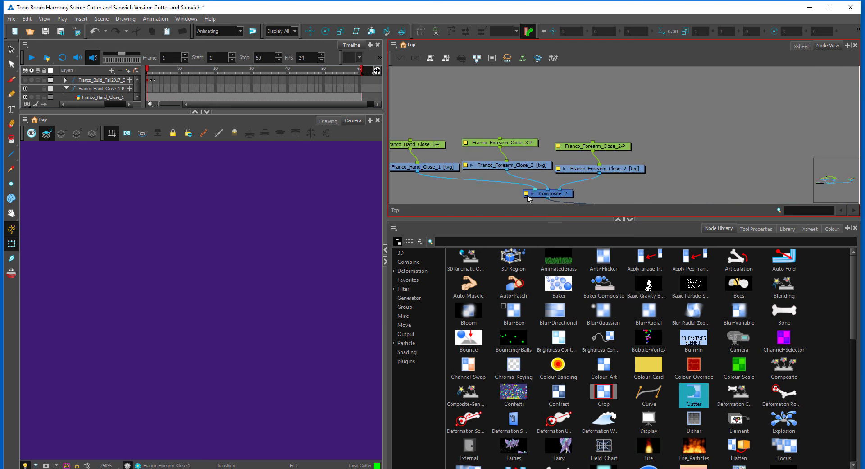
# Set the mode of Composite_2 to Pass Through
pyautogui.doubleClick(556, 193)
pyautogui.click(461, 224)
pyautogui.click(469, 243)
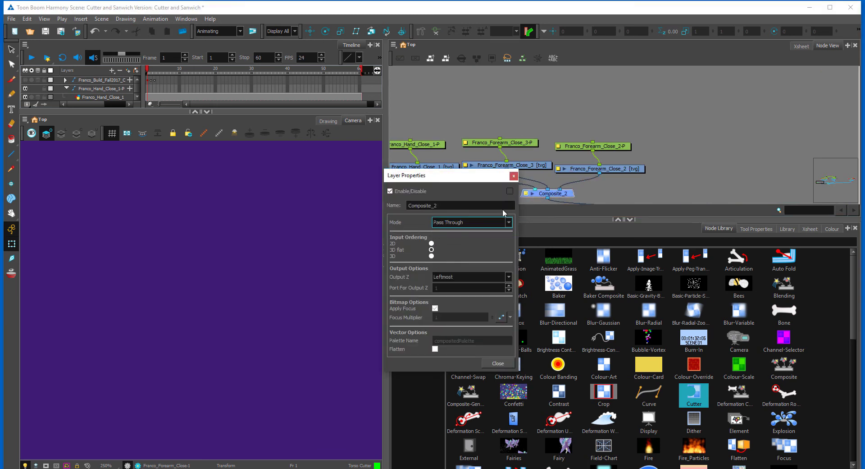
pyautogui.click(514, 176)
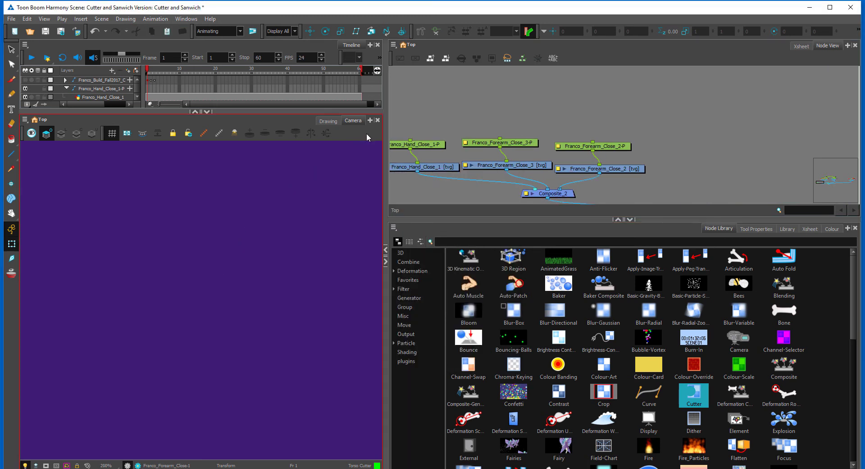
# Enable overlay art and line art for the Franco_Forearm_Close_2 drawing
pyautogui.scroll(-5, 266, 279)
pyautogui.scroll(3, 272, 324)
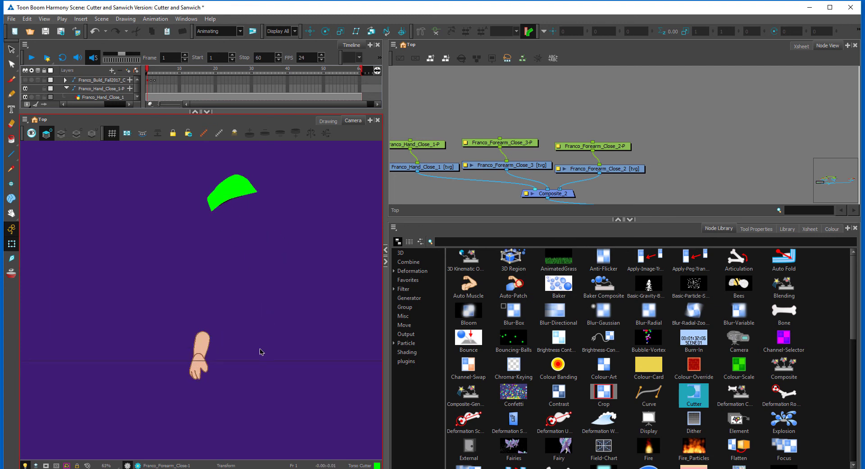
pyautogui.scroll(3, 260, 352)
pyautogui.scroll(-2, 263, 357)
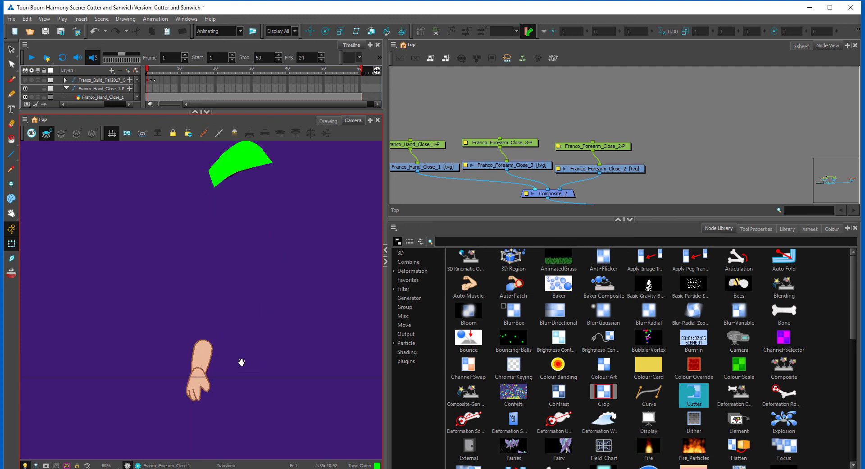
pyautogui.moveTo(621, 169); pyautogui.dragTo(619, 168)
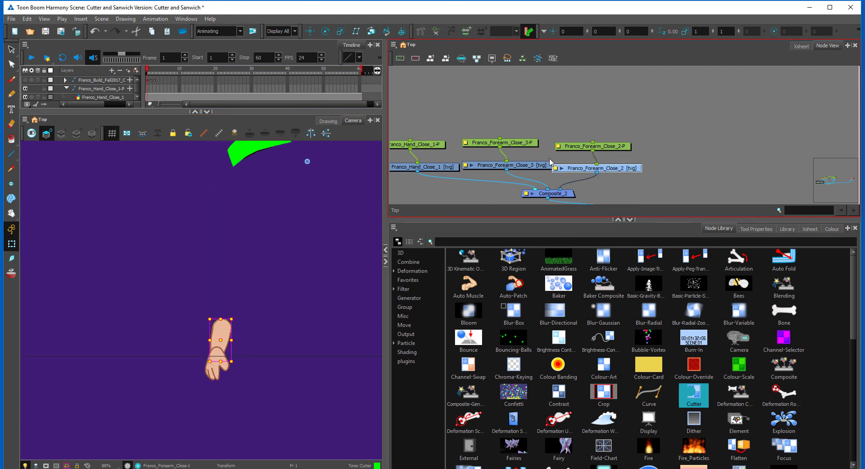
pyautogui.moveTo(597, 125); pyautogui.dragTo(670, 131)
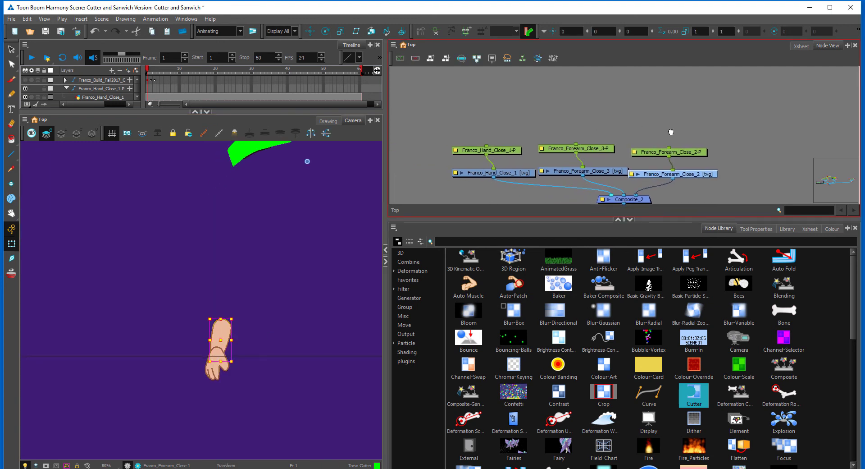
pyautogui.click(631, 174)
pyautogui.click(445, 253)
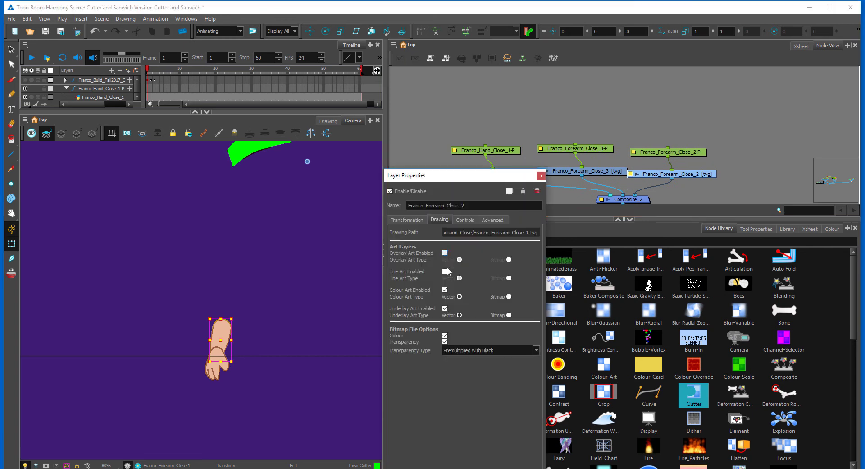
pyautogui.click(444, 271)
pyautogui.click(541, 176)
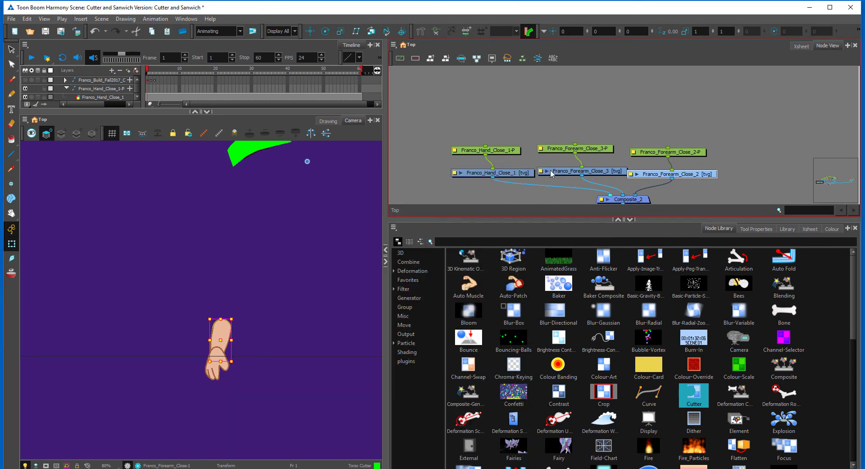
# Enable colour art and underlay art for the Franco_Forearm_Close_3 drawing
pyautogui.doubleClick(543, 173)
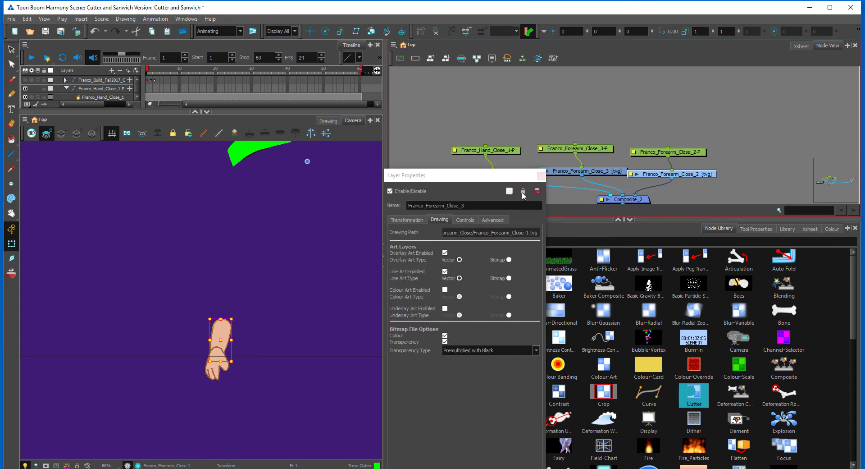
pyautogui.click(445, 289)
pyautogui.click(445, 308)
pyautogui.click(541, 175)
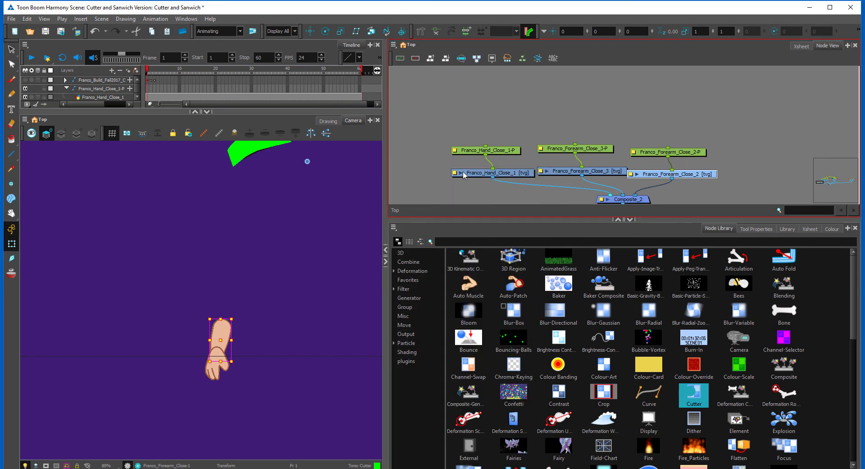
# Enable overlay art and line art for the Franco_Hand_Close_1 drawing
pyautogui.doubleClick(455, 173)
pyautogui.click(445, 253)
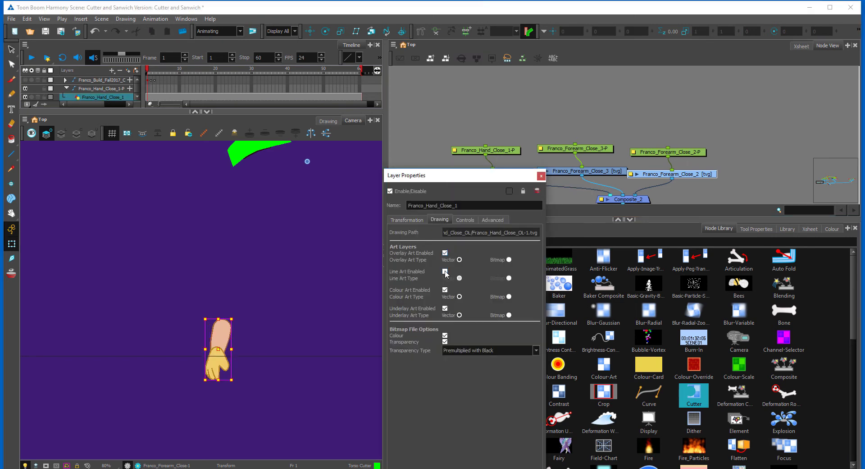
pyautogui.click(444, 271)
pyautogui.click(541, 175)
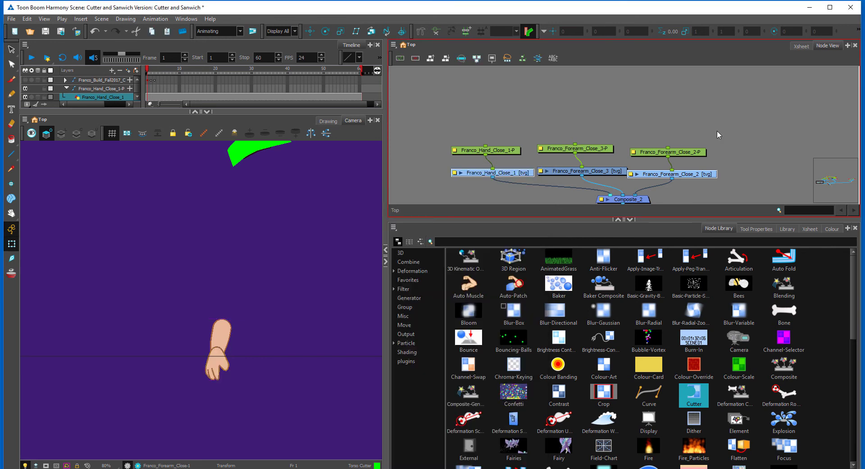
# Delete the redundant Franco_Forearm_Close_2 drawing together with its peg
pyautogui.moveTo(608, 133)
pyautogui.mouseDown()
pyautogui.moveTo(585, 183)
pyautogui.moveTo(593, 183)
pyautogui.mouseUp()
pyautogui.moveTo(699, 119); pyautogui.dragTo(685, 181)
pyautogui.press('Delete')
# Disable the remaining active nodes of the eye rig so that only the copied arm pieces are shown
pyautogui.moveTo(767, 147); pyautogui.dragTo(591, 194)
pyautogui.moveTo(722, 159); pyautogui.dragTo(607, 234)
pyautogui.moveTo(582, 83); pyautogui.dragTo(641, 162)
pyautogui.press('1')
pyautogui.press('1')
pyautogui.press('1')
pyautogui.press('1')
pyautogui.press('1')
pyautogui.press('1')
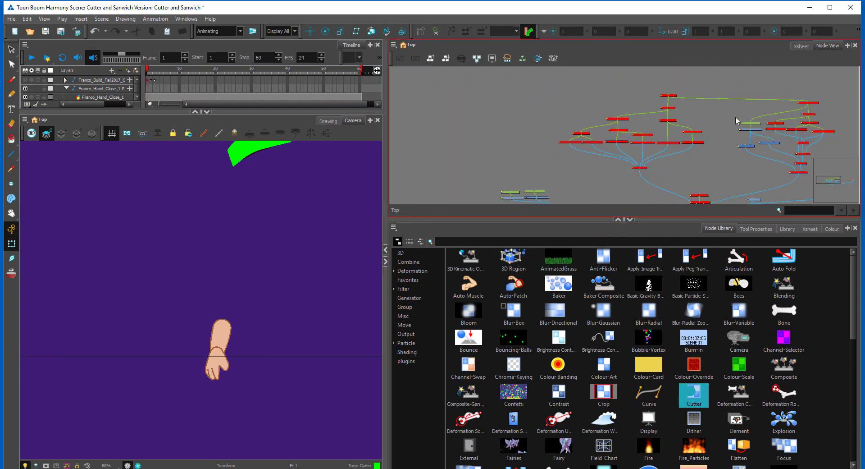
pyautogui.moveTo(735, 117); pyautogui.dragTo(770, 155)
pyautogui.moveTo(715, 176); pyautogui.dragTo(697, 155)
pyautogui.press('2')
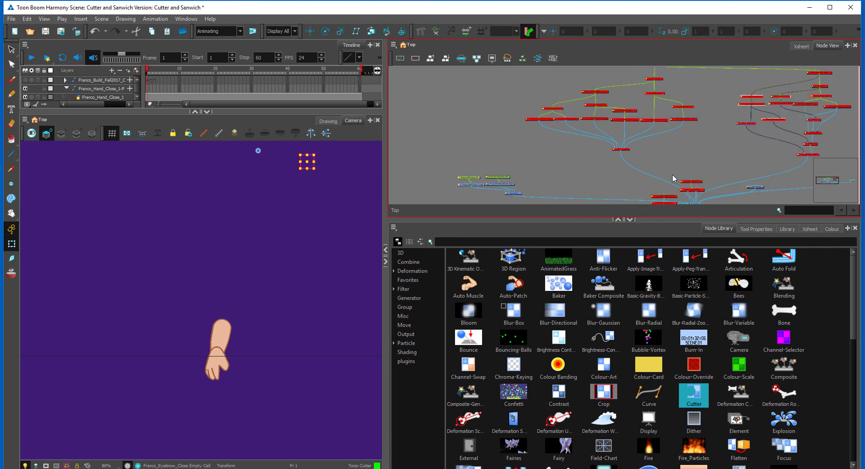
# Paste a copy of the Franco_Bicep_Close_OL drawing beside the copied forearm node
pyautogui.scroll(3, 674, 178)
pyautogui.scroll(3, 639, 128)
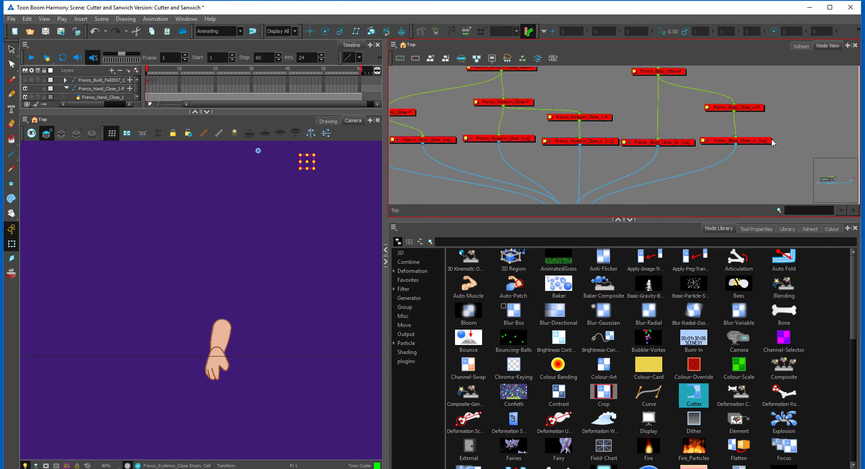
pyautogui.click(685, 142)
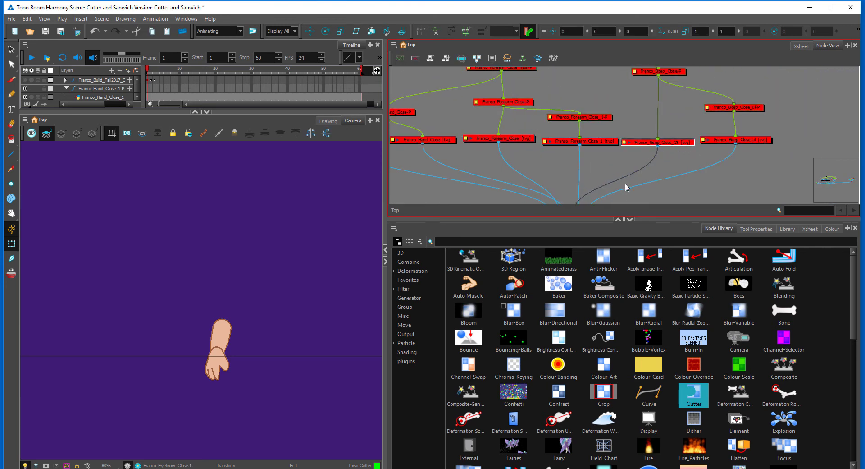
pyautogui.hotkey('ctrl', 'v')
pyautogui.moveTo(749, 188); pyautogui.dragTo(444, 188)
pyautogui.moveTo(505, 186); pyautogui.dragTo(809, 115)
pyautogui.moveTo(743, 118); pyautogui.dragTo(427, 195)
pyautogui.moveTo(489, 195); pyautogui.dragTo(670, 186)
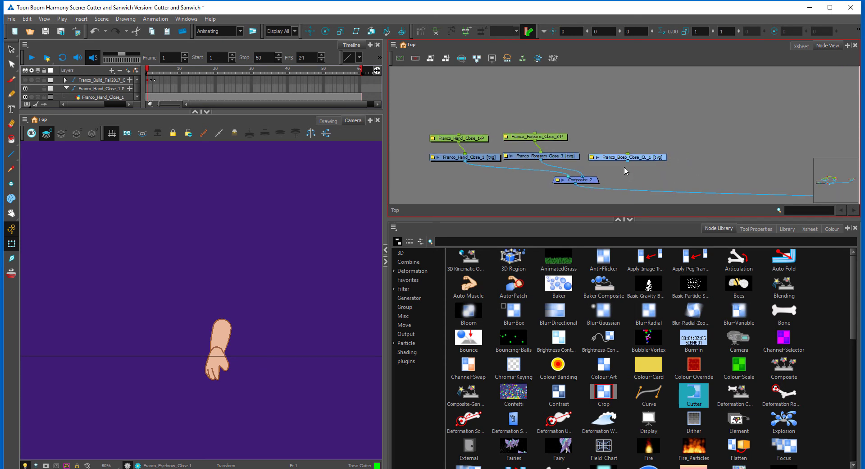
# Connect the copied bicep drawing to Composite_2 and add a parent peg above it
pyautogui.moveTo(589, 180); pyautogui.dragTo(588, 179)
pyautogui.moveTo(647, 157); pyautogui.dragTo(644, 159)
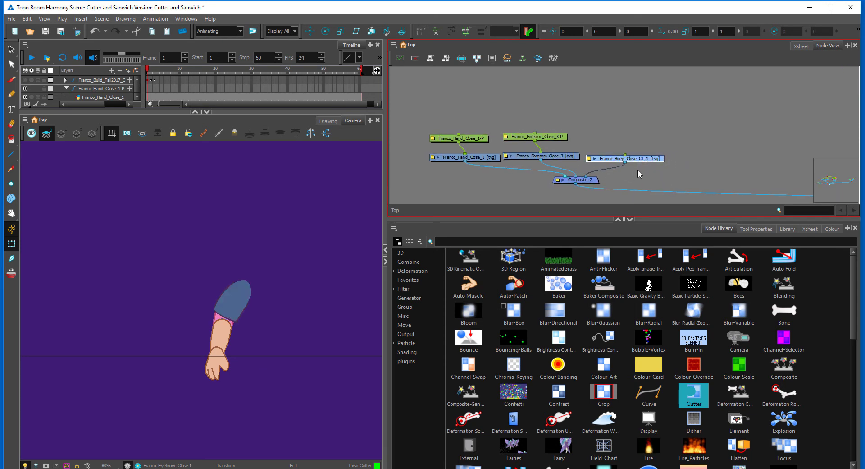
pyautogui.hotkey('ctrl', 'p')
pyautogui.moveTo(640, 120); pyautogui.dragTo(643, 142)
pyautogui.press('2')
pyautogui.press('2')
pyautogui.press('2')
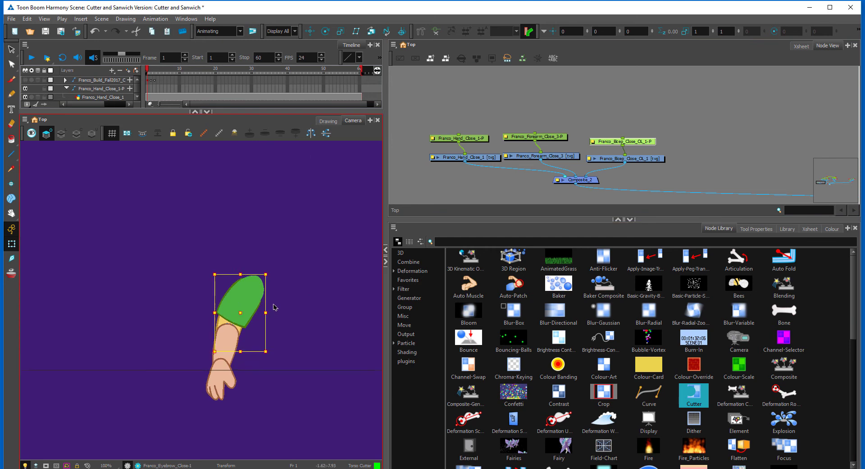
# Enable the remaining art layers of the Franco_Bicep_Close_OL_1 drawing in its layer properties
pyautogui.moveTo(296, 365); pyautogui.dragTo(264, 310)
pyautogui.press('2')
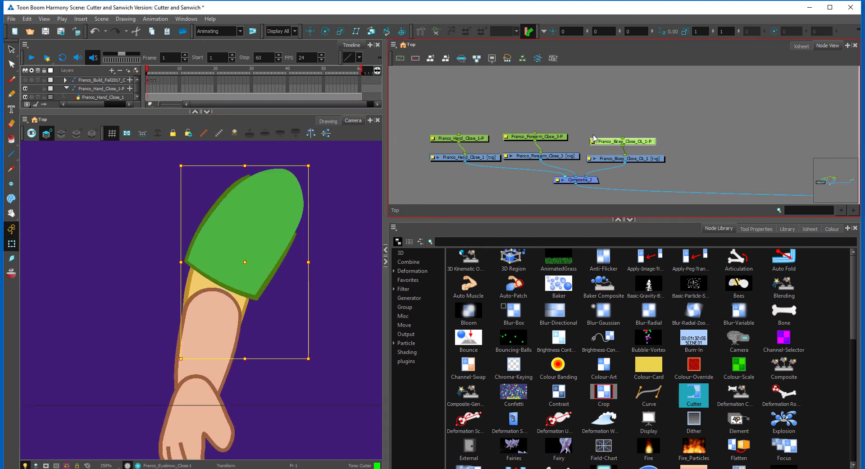
pyautogui.doubleClick(589, 159)
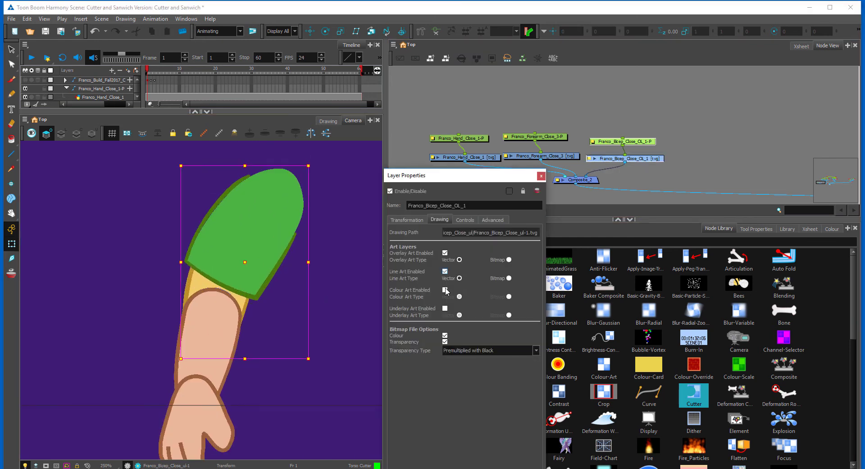
pyautogui.click(541, 175)
pyautogui.click(569, 120)
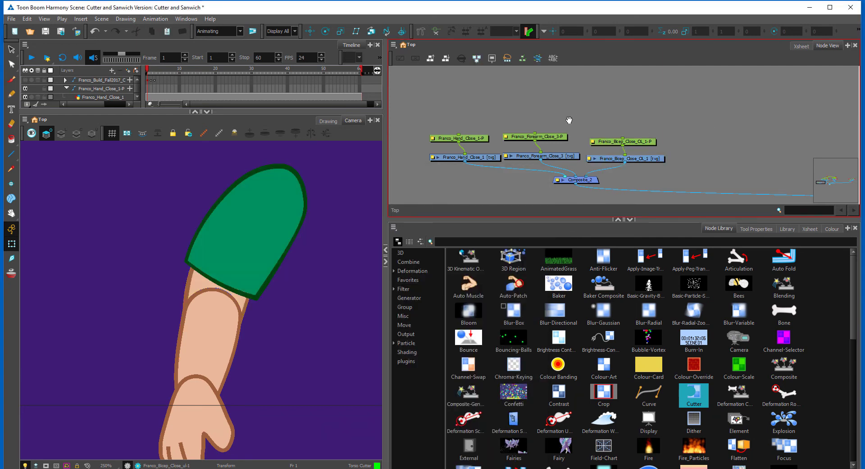
# Try pulling the forearm out from between the bicep and hand to expose the overlapping joints, and undo the move
pyautogui.moveTo(568, 119); pyautogui.dragTo(599, 111)
pyautogui.moveTo(270, 354); pyautogui.dragTo(264, 339)
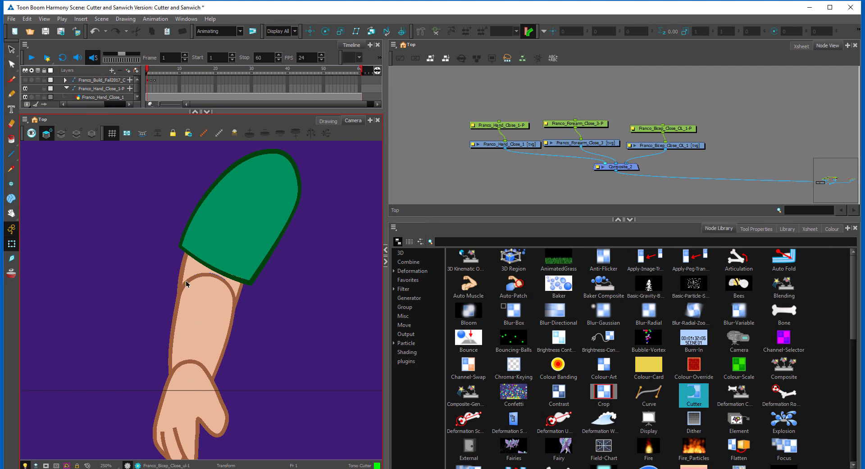
pyautogui.click(207, 333)
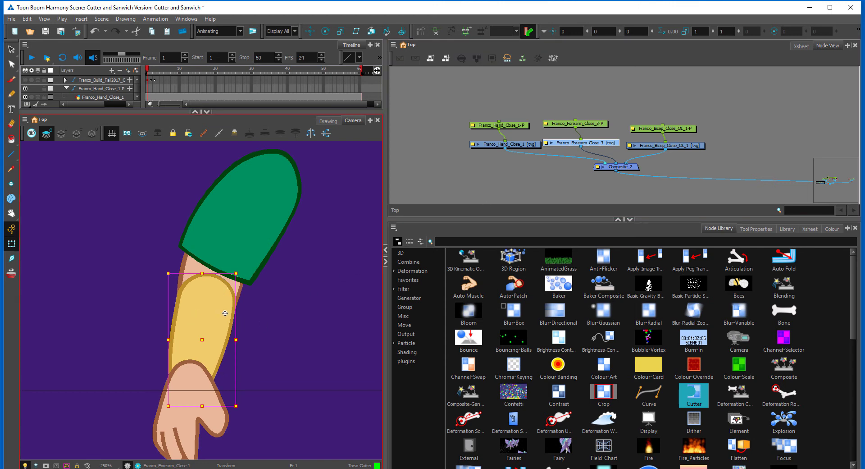
pyautogui.moveTo(225, 313)
pyautogui.mouseDown()
pyautogui.moveTo(264, 342)
pyautogui.moveTo(219, 315)
pyautogui.moveTo(223, 383)
pyautogui.moveTo(213, 313)
pyautogui.moveTo(238, 269)
pyautogui.moveTo(267, 290)
pyautogui.mouseUp()
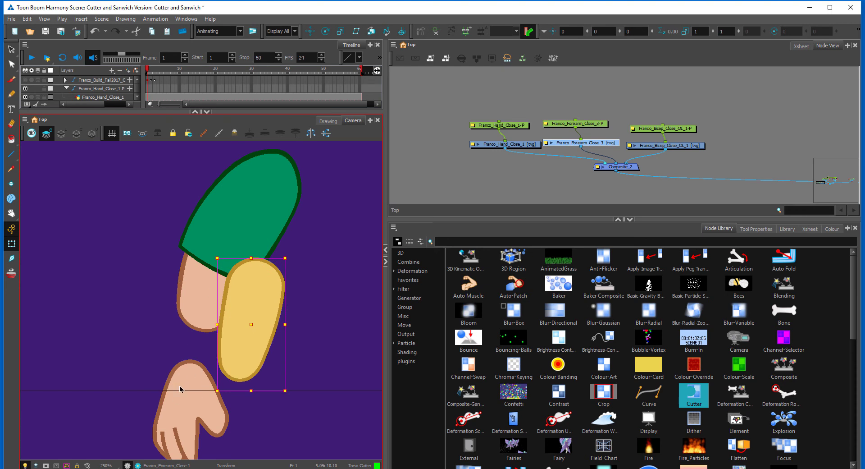
pyautogui.hotkey('ctrl', 'z')
pyautogui.click(521, 144)
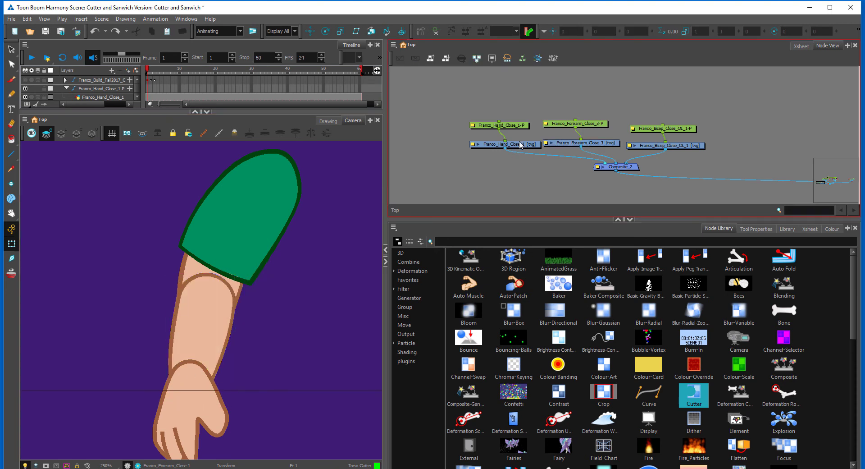
# Move the hand peg and drawing nodes farther away from the forearm nodes
pyautogui.moveTo(624, 101); pyautogui.dragTo(607, 115)
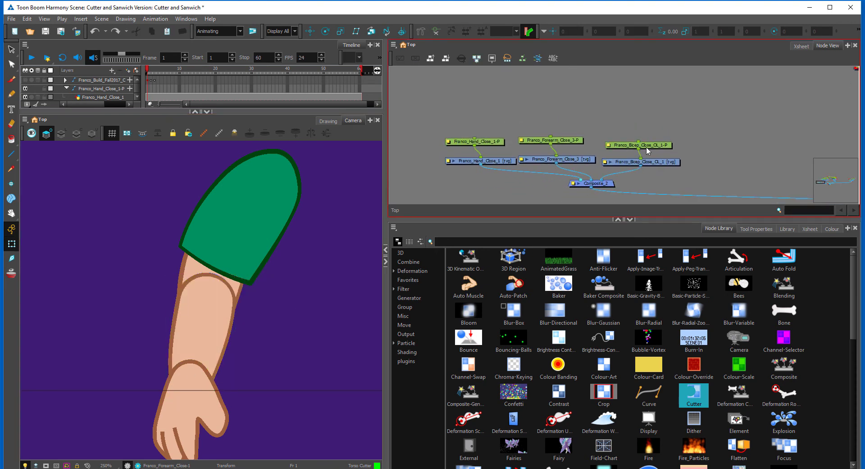
pyautogui.moveTo(443, 134); pyautogui.dragTo(471, 163)
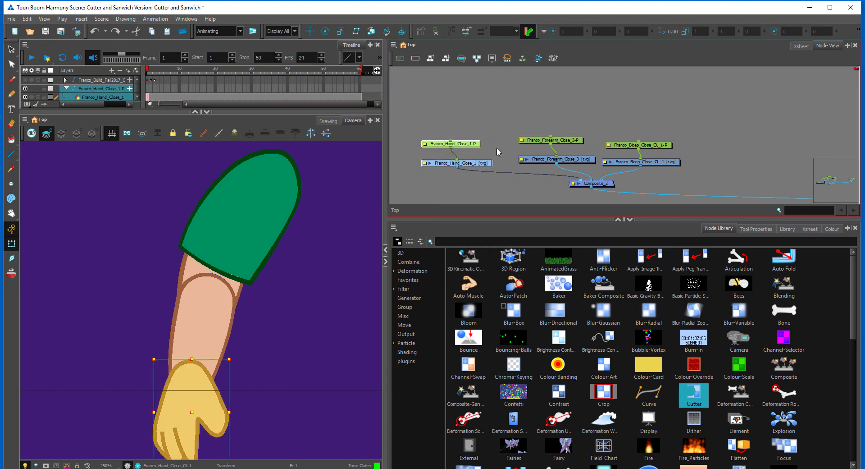
# Open the Franco_Bicep_Close_OL_1 drawing in the Drawing view and delete all of its existing overlay artwork
pyautogui.click(655, 162)
pyautogui.click(328, 121)
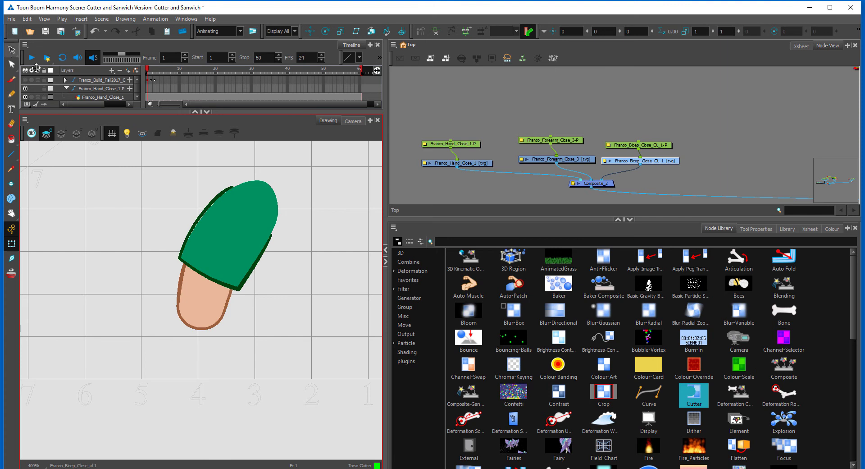
pyautogui.click(11, 50)
pyautogui.moveTo(302, 180); pyautogui.dragTo(288, 183)
pyautogui.press('Delete')
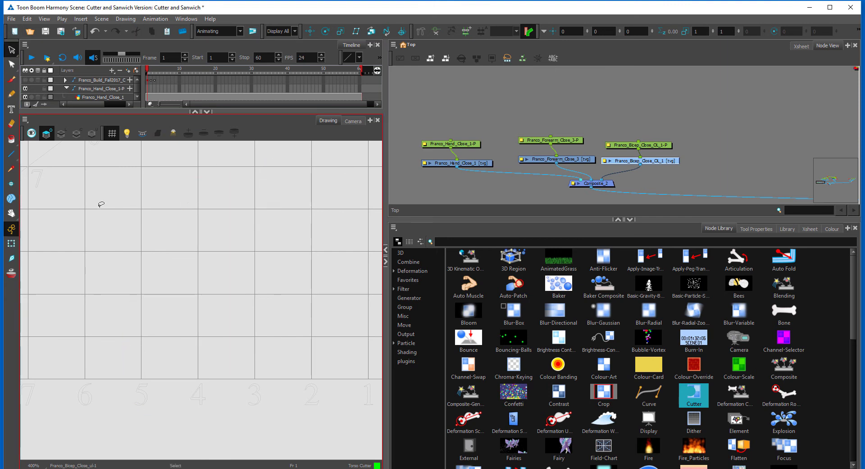
# Copy the bicep's complete underlay artwork and paste it into the overlay art layer
pyautogui.click(92, 134)
pyautogui.moveTo(323, 180)
pyautogui.mouseDown()
pyautogui.moveTo(310, 346)
pyautogui.moveTo(311, 316)
pyautogui.moveTo(291, 323)
pyautogui.moveTo(262, 395)
pyautogui.mouseUp()
pyautogui.press('2')
pyautogui.press('2')
pyautogui.moveTo(269, 339); pyautogui.dragTo(275, 328)
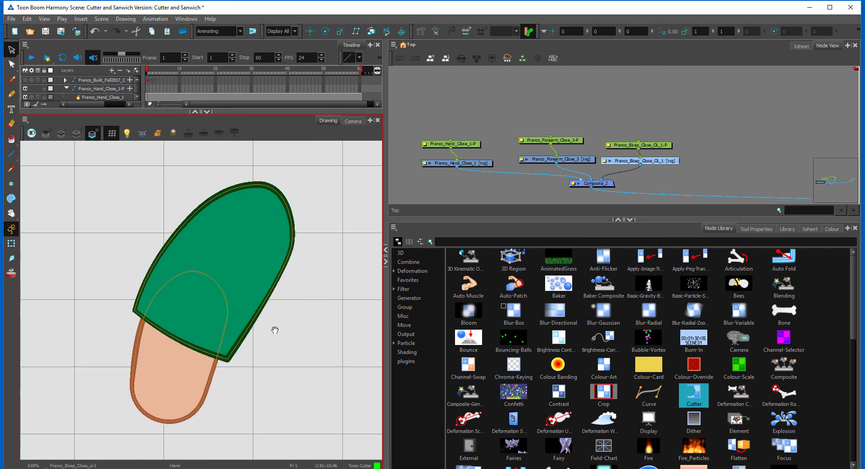
pyautogui.click(339, 226)
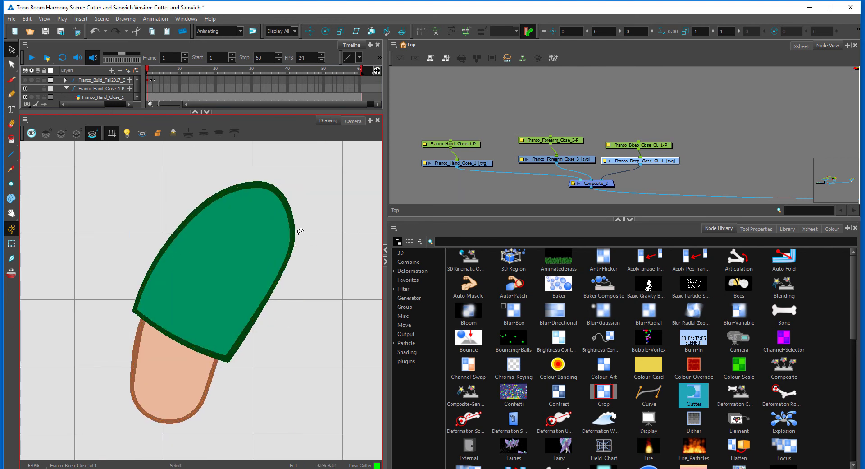
pyautogui.moveTo(200, 164); pyautogui.dragTo(286, 266)
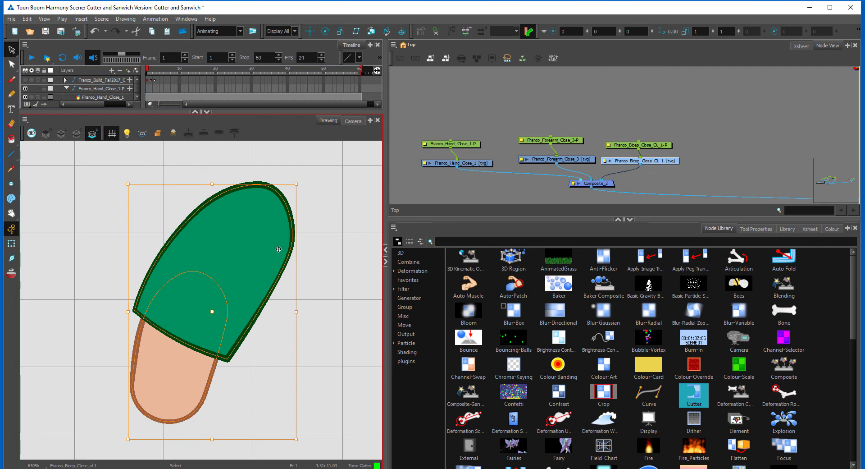
pyautogui.click(46, 133)
pyautogui.hotkey('ctrl', 'v')
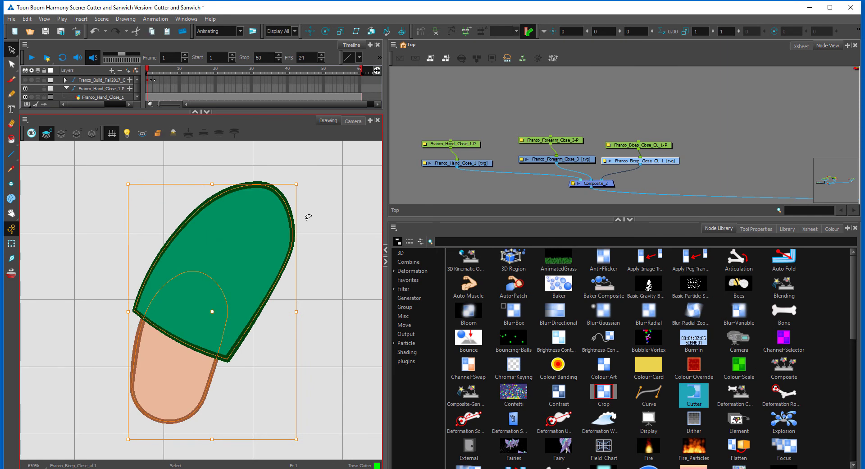
pyautogui.click(336, 222)
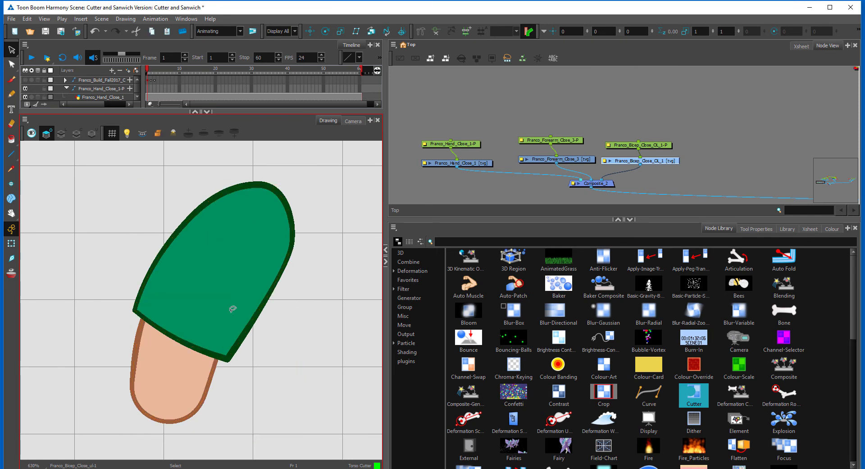
# Select all of the bicep's overlay artwork and convert its pencil lines to brush strokes
pyautogui.click(77, 134)
pyautogui.click(91, 134)
pyautogui.click(48, 133)
pyautogui.moveTo(347, 235)
pyautogui.mouseDown()
pyautogui.moveTo(122, 233)
pyautogui.moveTo(322, 222)
pyautogui.mouseUp()
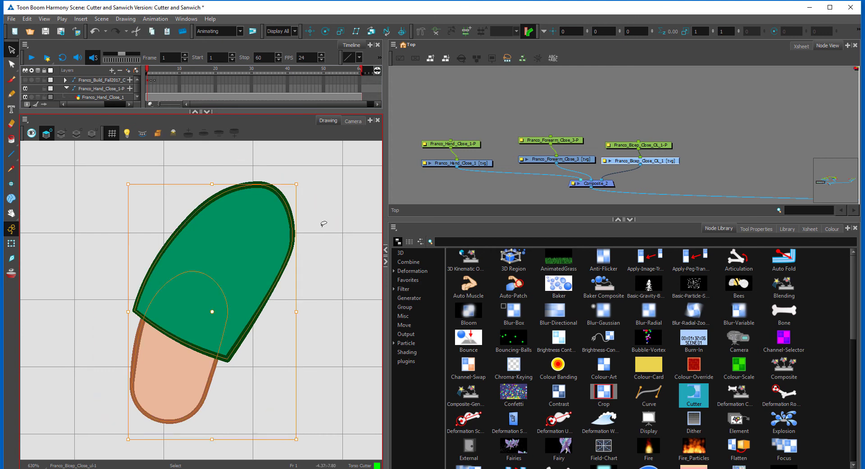
pyautogui.click(759, 231)
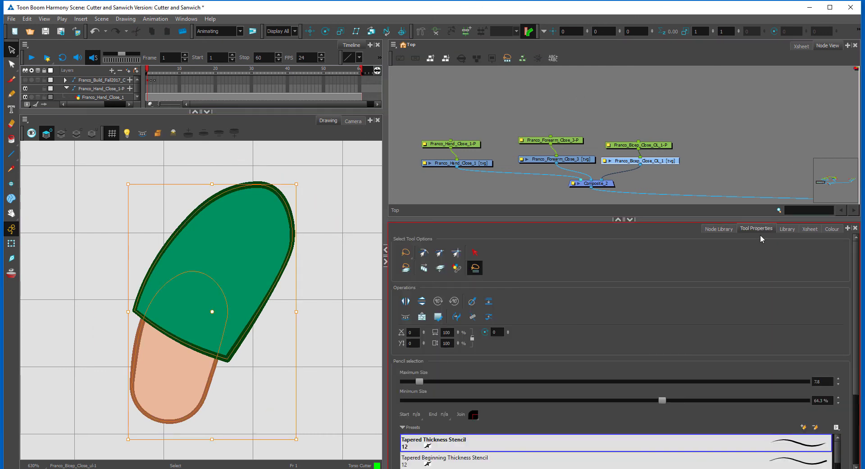
pyautogui.click(457, 316)
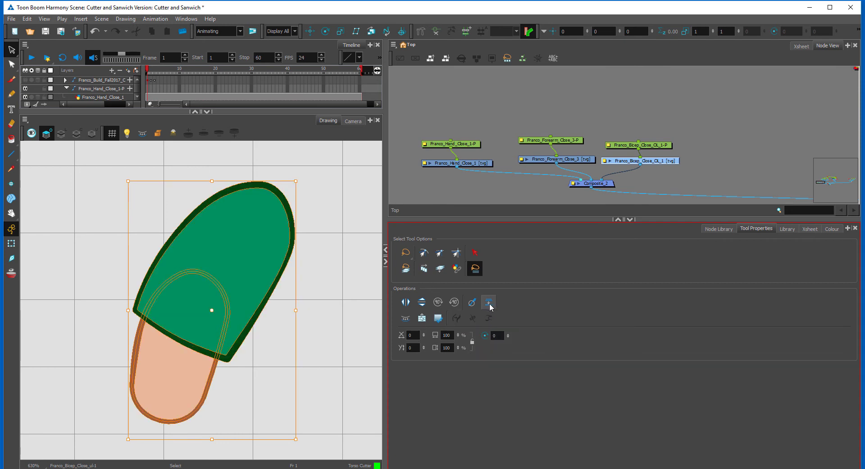
# Flatten the converted bicep overlay artwork into a single set of shapes
pyautogui.click(490, 304)
pyautogui.click(488, 303)
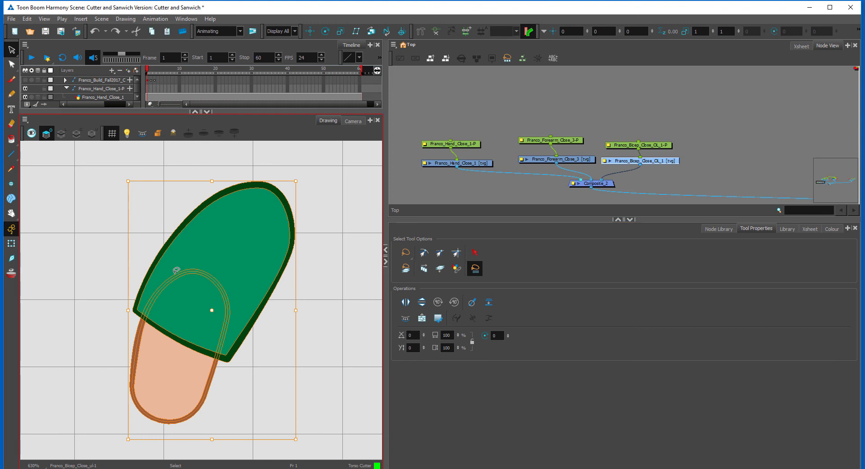
pyautogui.click(342, 313)
pyautogui.moveTo(318, 367)
pyautogui.mouseDown()
pyautogui.moveTo(178, 183)
pyautogui.moveTo(268, 431)
pyautogui.mouseUp()
pyautogui.click(490, 305)
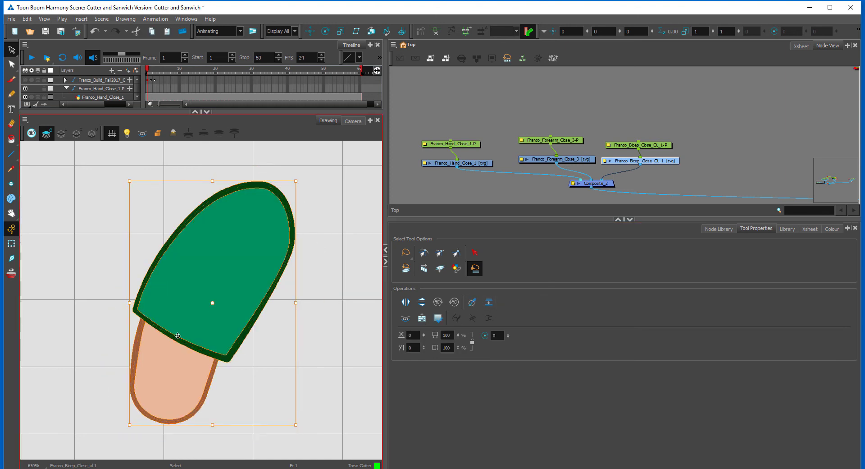
pyautogui.click(280, 343)
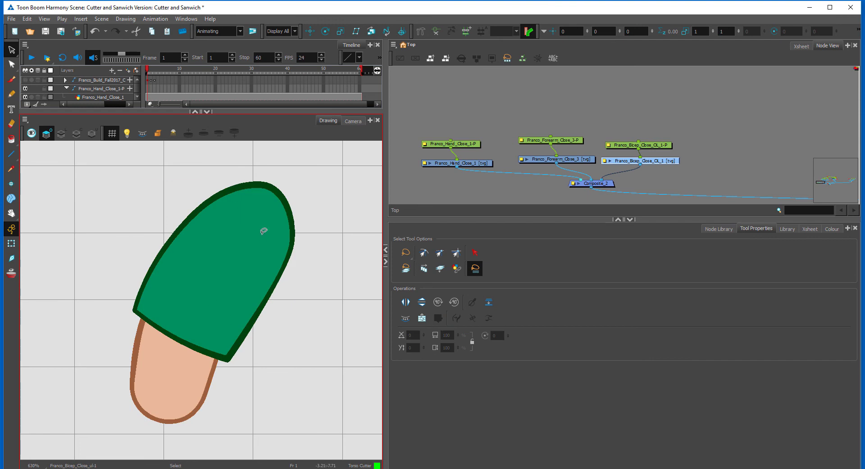
# Remove contour points with the Contour Editor to break the sleeve's dark green outline on both sides of the shoulder end
pyautogui.press('2')
pyautogui.moveTo(194, 373); pyautogui.dragTo(232, 282)
pyautogui.press('2')
pyautogui.press('2')
pyautogui.press('2')
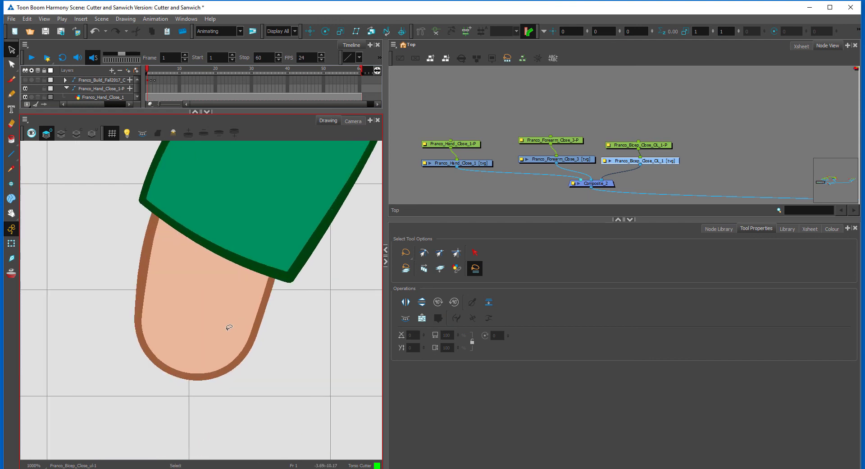
pyautogui.moveTo(285, 217)
pyautogui.mouseDown()
pyautogui.moveTo(245, 247)
pyautogui.moveTo(248, 231)
pyautogui.moveTo(214, 413)
pyautogui.mouseUp()
pyautogui.press('1')
pyautogui.press('1')
pyautogui.moveTo(269, 289); pyautogui.dragTo(262, 297)
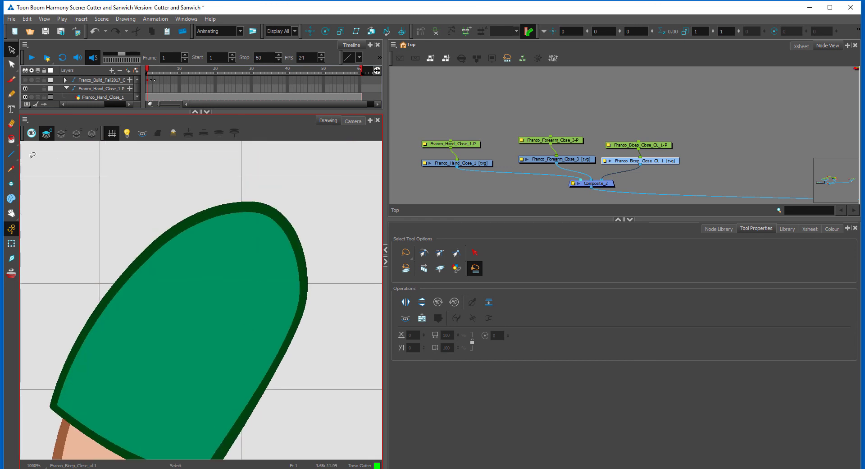
pyautogui.click(12, 64)
pyautogui.click(218, 206)
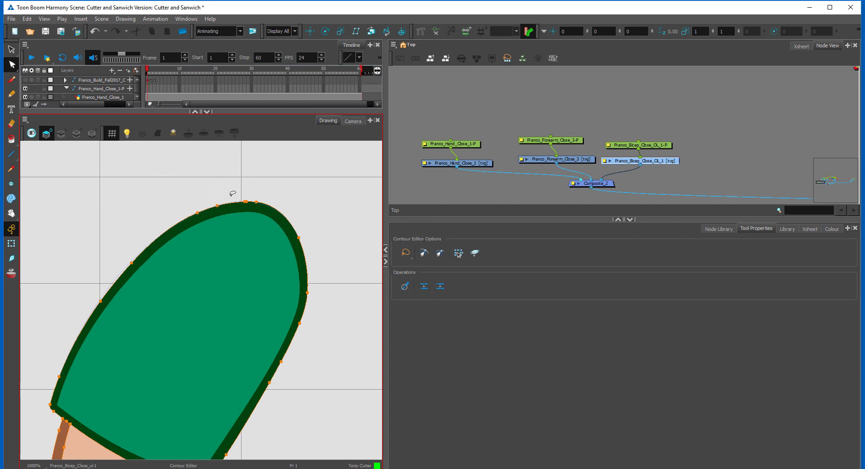
pyautogui.scroll(1, 221, 189)
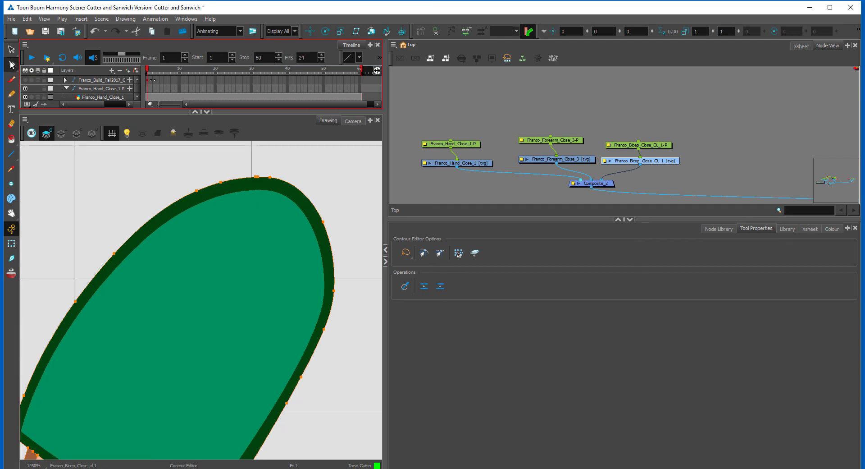
pyautogui.moveTo(220, 183); pyautogui.dragTo(265, 202)
pyautogui.moveTo(334, 291); pyautogui.dragTo(316, 249)
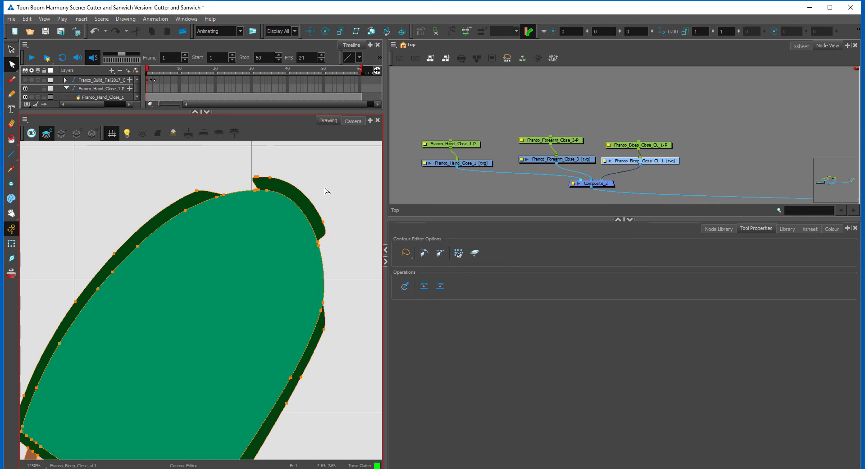
pyautogui.click(157, 179)
# Delete the leftover piece of dark green outline around the sleeve's shoulder end
pyautogui.click(11, 49)
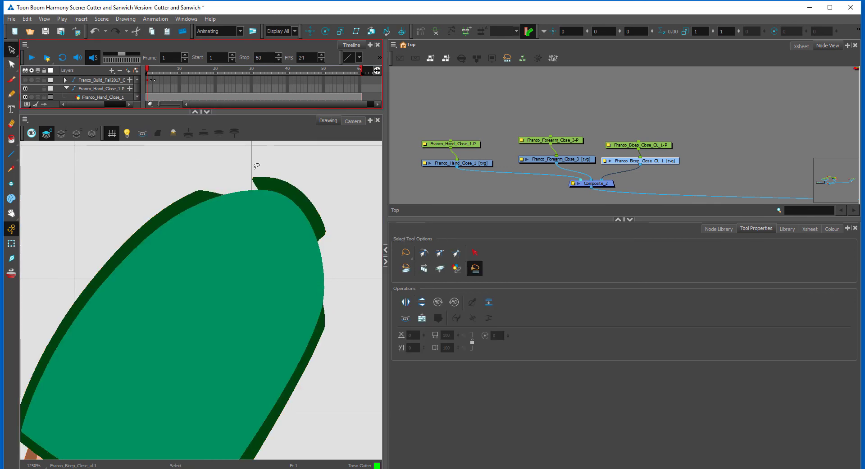
pyautogui.click(293, 192)
pyautogui.press('Delete')
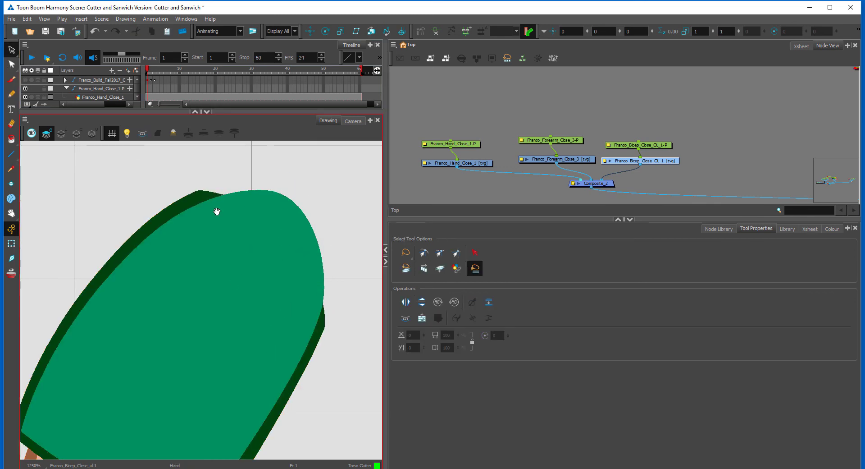
# Remove the brown outline around the bicep's rounded elbow end by deleting its contour points, keeping the side lines
pyautogui.moveTo(228, 396); pyautogui.dragTo(250, 291)
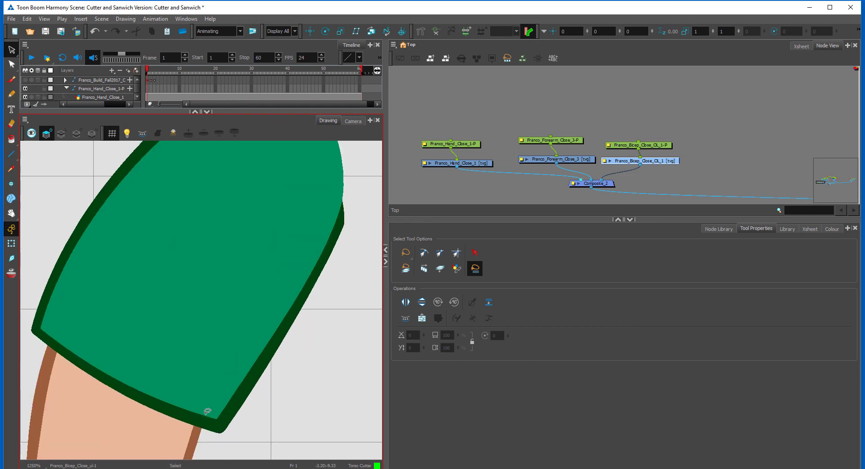
pyautogui.moveTo(182, 448)
pyautogui.mouseDown()
pyautogui.moveTo(253, 283)
pyautogui.moveTo(266, 289)
pyautogui.mouseUp()
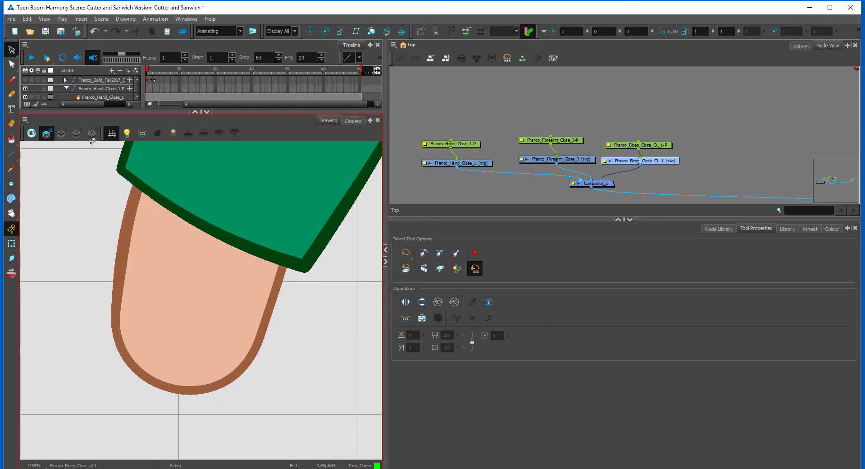
pyautogui.click(12, 64)
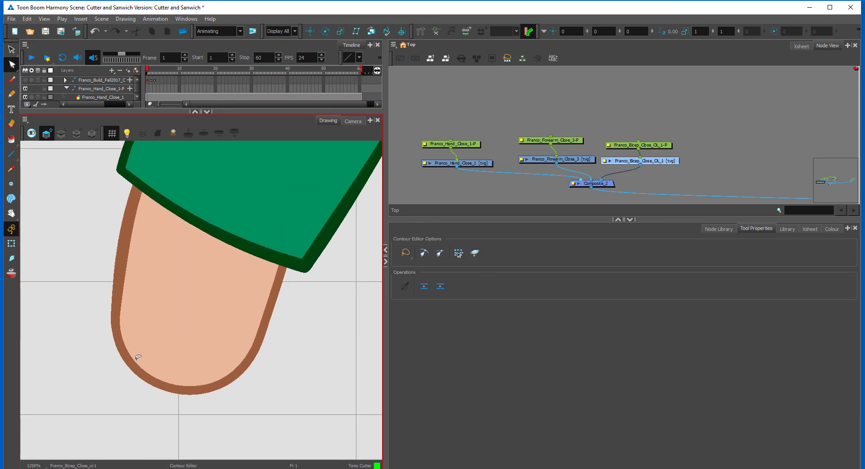
pyautogui.click(144, 382)
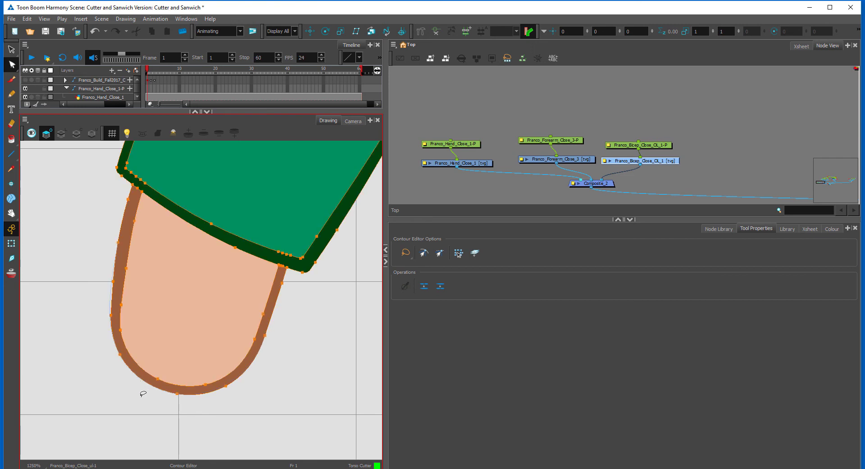
pyautogui.moveTo(127, 366); pyautogui.dragTo(125, 363)
pyautogui.moveTo(124, 362); pyautogui.dragTo(169, 384)
pyautogui.press('Delete')
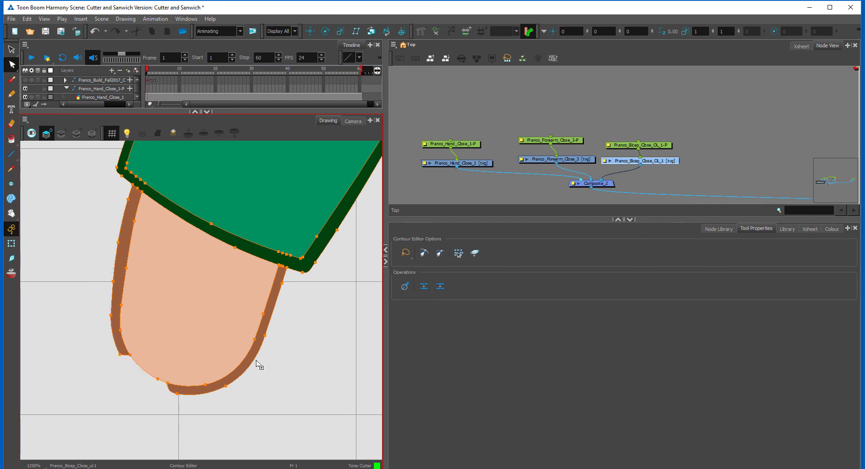
pyautogui.moveTo(230, 391)
pyautogui.mouseDown()
pyautogui.moveTo(183, 366)
pyautogui.moveTo(118, 374)
pyautogui.mouseUp()
pyautogui.press('Delete')
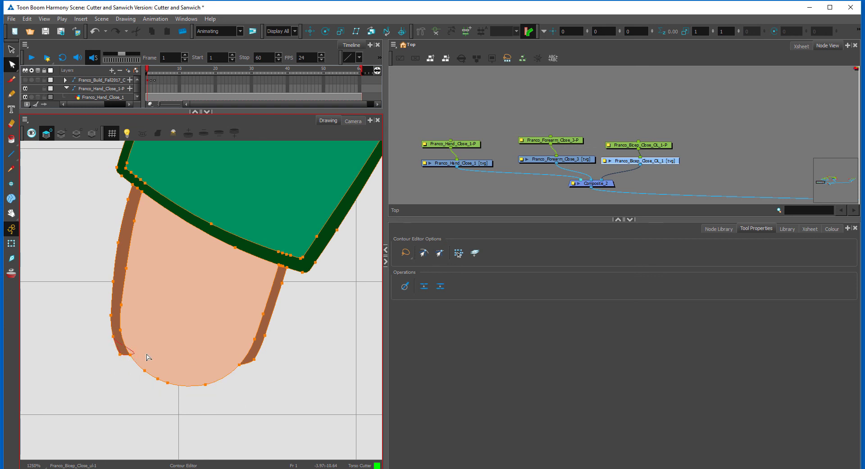
pyautogui.moveTo(146, 357); pyautogui.dragTo(173, 373)
pyautogui.click(137, 405)
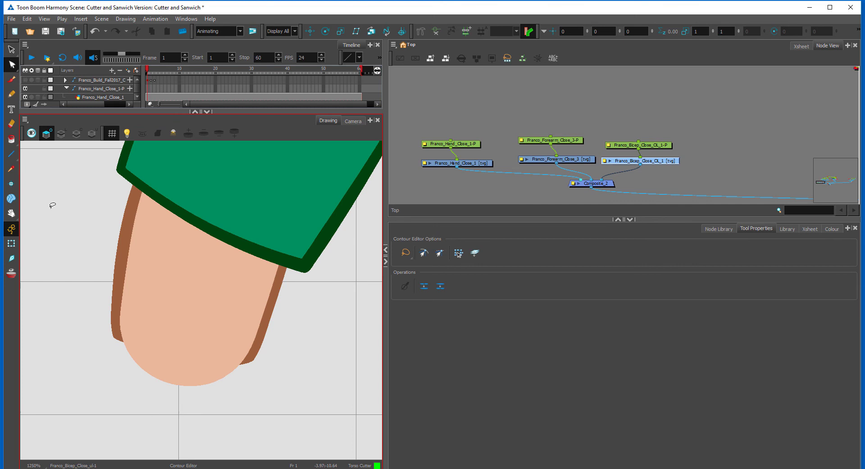
# Return to the Camera view and move the bicep peg and drawing nodes away from the forearm nodes
pyautogui.click(10, 245)
pyautogui.scroll(-5, 322, 161)
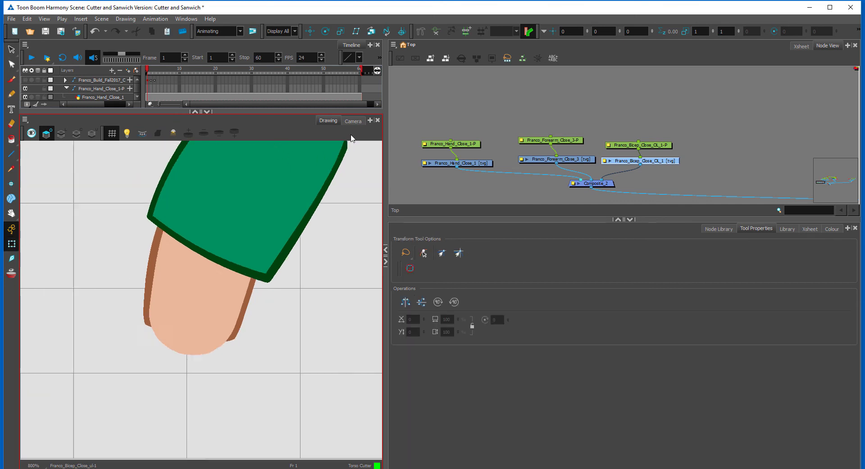
pyautogui.click(353, 121)
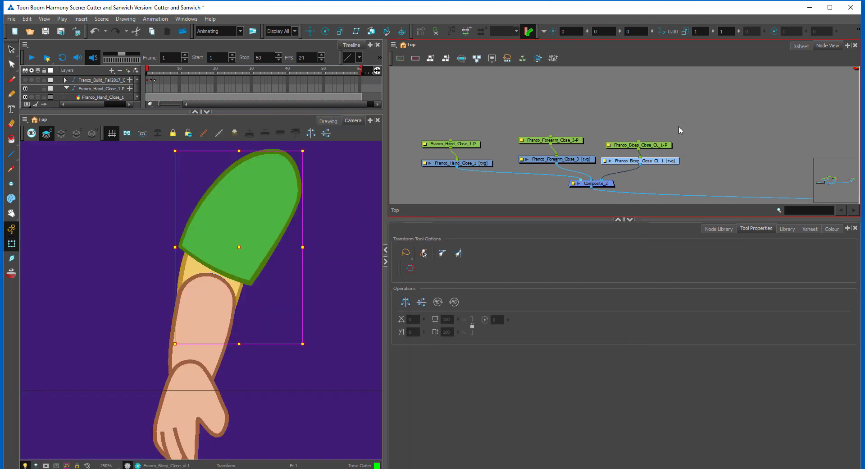
pyautogui.moveTo(679, 127); pyautogui.dragTo(677, 151)
pyautogui.click(680, 169)
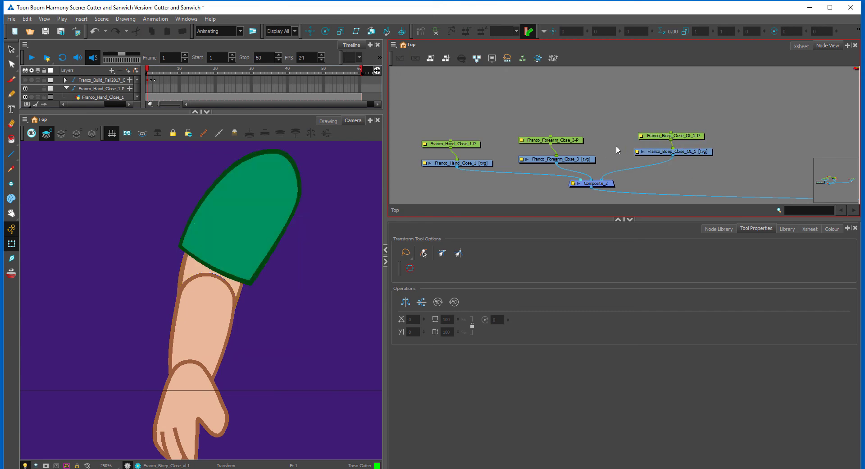
# Open the Franco_Forearm_Close_3 drawing and delete the existing artwork on its Line Art layer
pyautogui.click(580, 160)
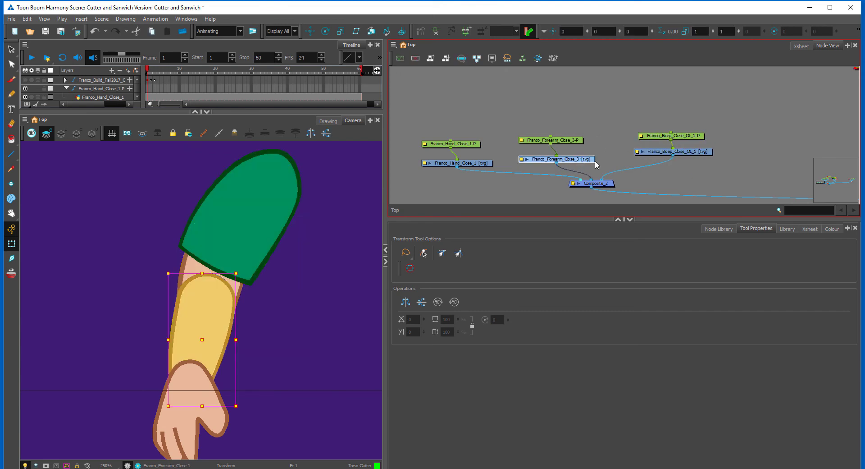
pyautogui.click(328, 121)
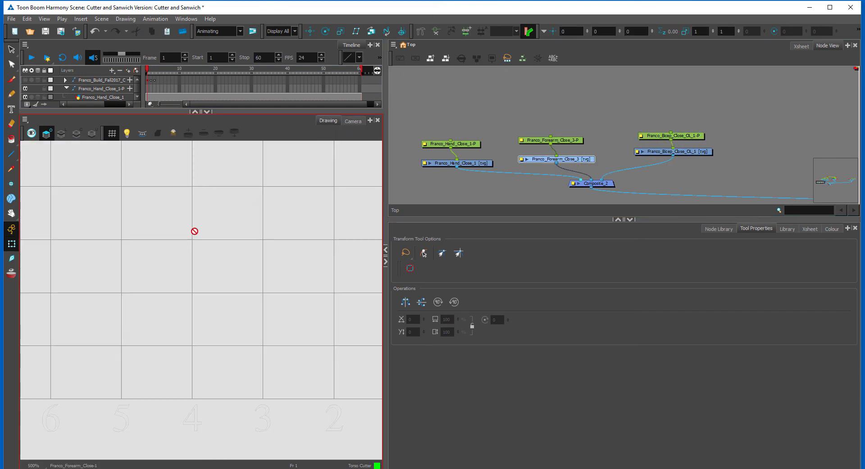
pyautogui.click(76, 135)
pyautogui.click(61, 135)
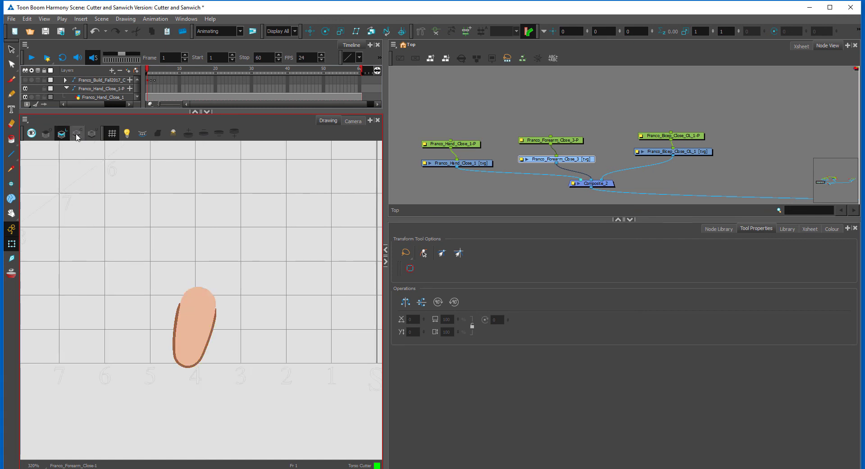
pyautogui.click(75, 136)
pyautogui.click(62, 137)
pyautogui.click(11, 50)
pyautogui.moveTo(273, 285)
pyautogui.mouseDown()
pyautogui.moveTo(243, 244)
pyautogui.moveTo(286, 323)
pyautogui.mouseUp()
pyautogui.press('Delete')
# Copy the full forearm artwork from the Colour Art layer and paste it onto the Line Art layer
pyautogui.click(76, 135)
pyautogui.press('2')
pyautogui.press('2')
pyautogui.press('2')
pyautogui.press('2')
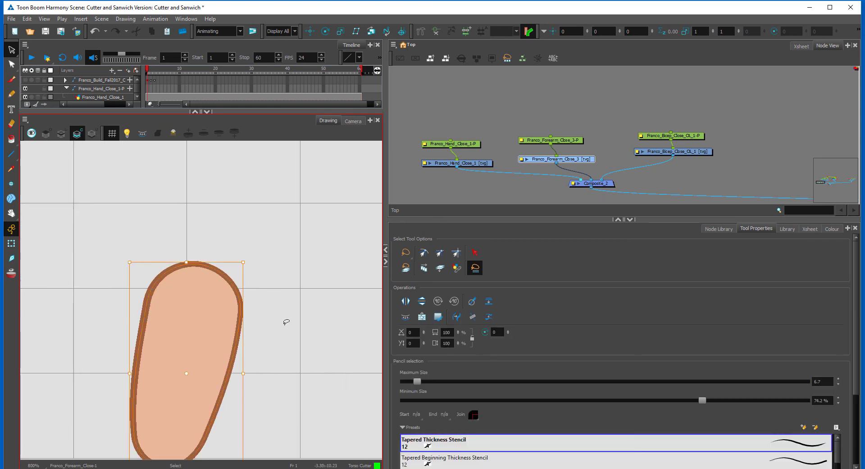
pyautogui.moveTo(300, 364)
pyautogui.mouseDown()
pyautogui.moveTo(305, 289)
pyautogui.moveTo(305, 304)
pyautogui.mouseUp()
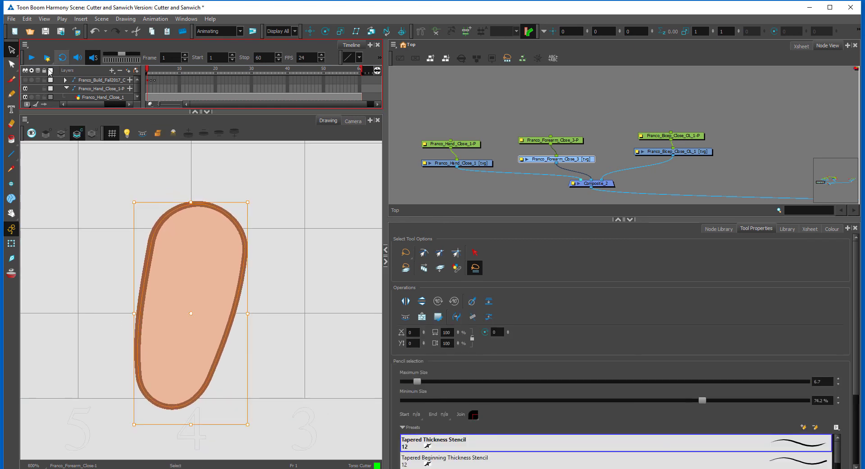
pyautogui.click(62, 133)
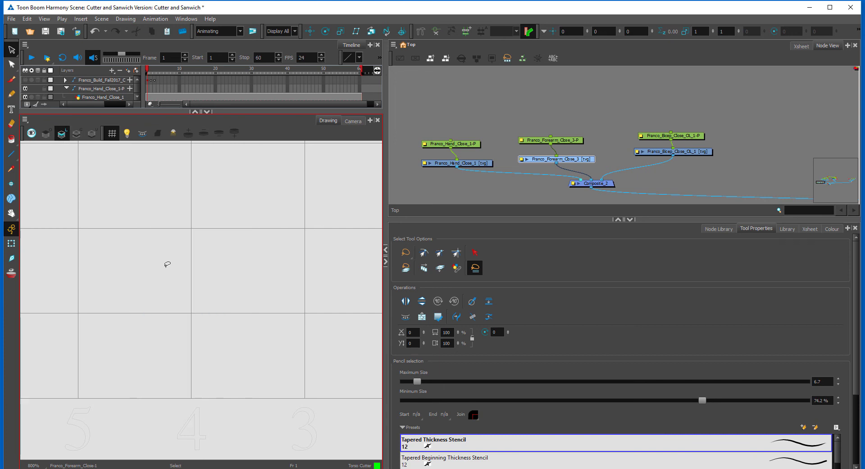
pyautogui.hotkey('ctrl', 'v')
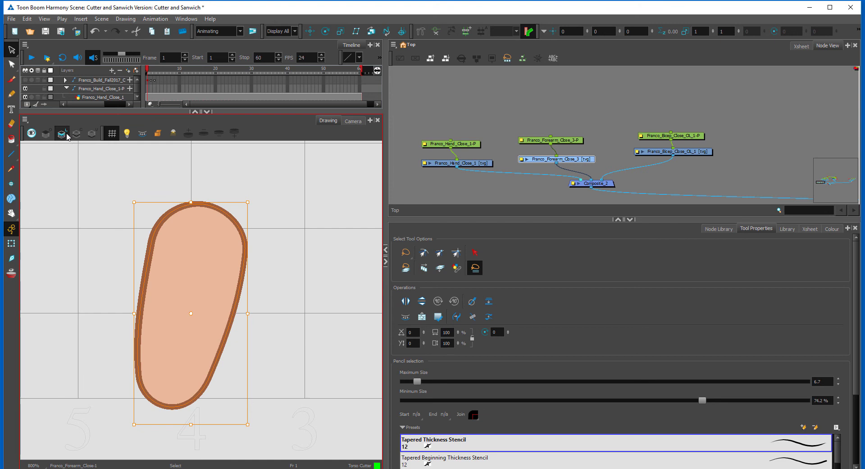
# Convert the pasted forearm's pencil lines to brush strokes and flatten the artwork
pyautogui.click(457, 317)
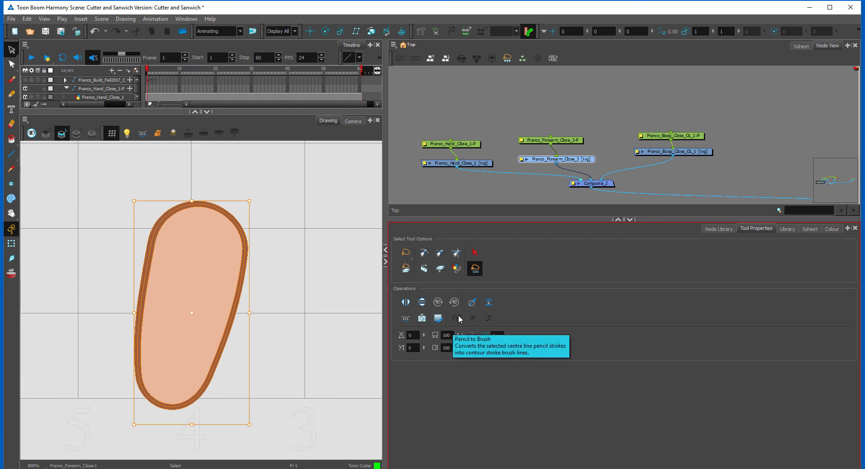
pyautogui.click(488, 303)
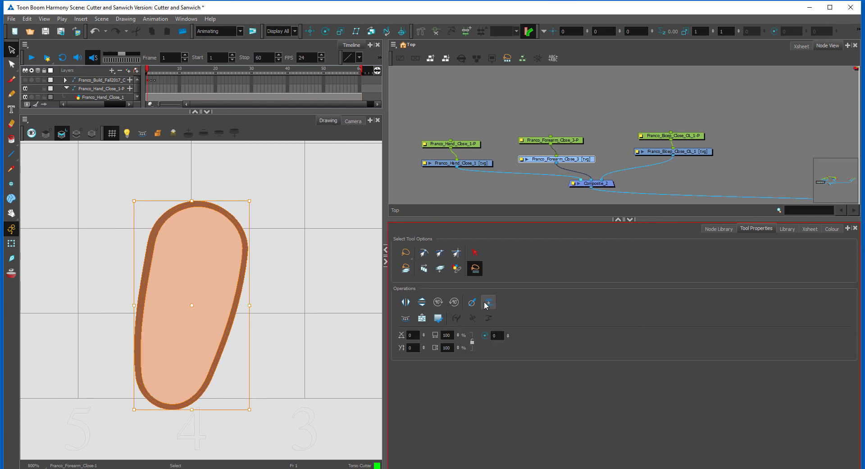
pyautogui.click(313, 232)
# Remove the brown outline around the forearm's rounded elbow end by deleting its contour points with the Contour Editor
pyautogui.click(11, 65)
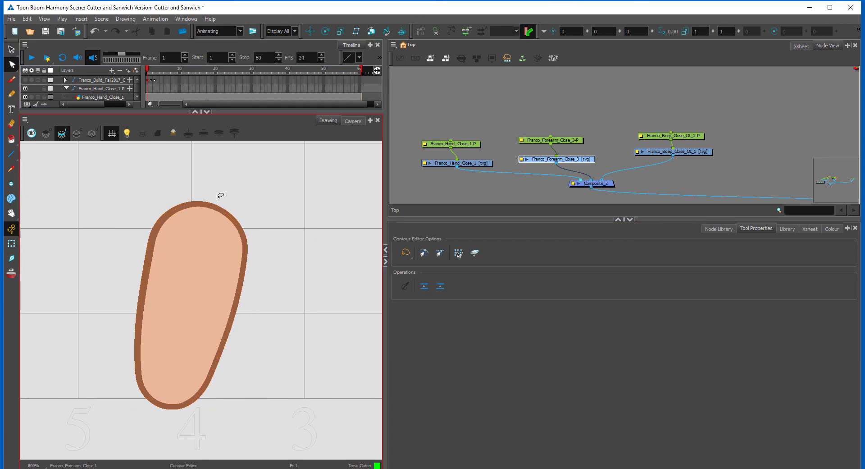
pyautogui.click(234, 219)
pyautogui.moveTo(193, 193); pyautogui.dragTo(249, 244)
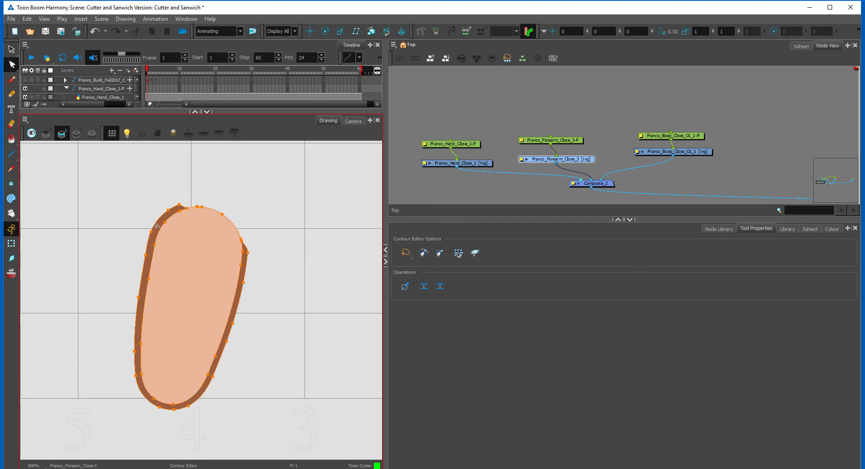
pyautogui.moveTo(170, 216)
pyautogui.mouseDown()
pyautogui.moveTo(253, 207)
pyautogui.moveTo(284, 232)
pyautogui.mouseUp()
pyautogui.press('Delete')
# Delete the contour points of the brown outline around the forearm's wrist end, keeping the side lines
pyautogui.click(194, 398)
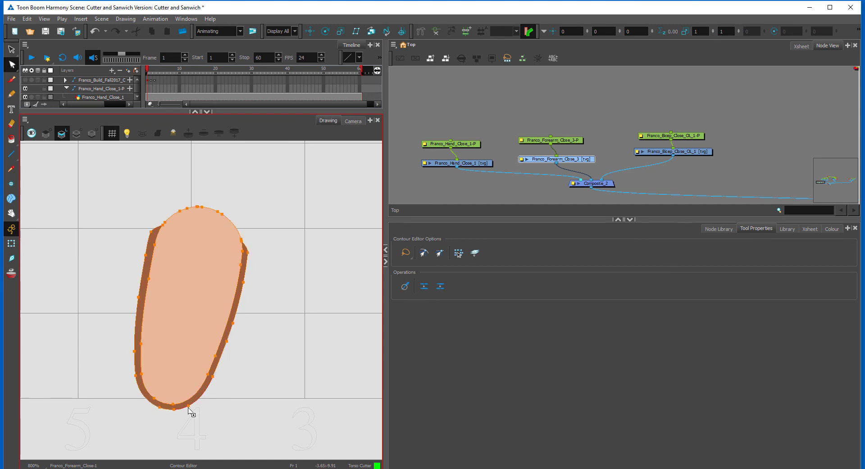
pyautogui.moveTo(188, 407); pyautogui.dragTo(151, 405)
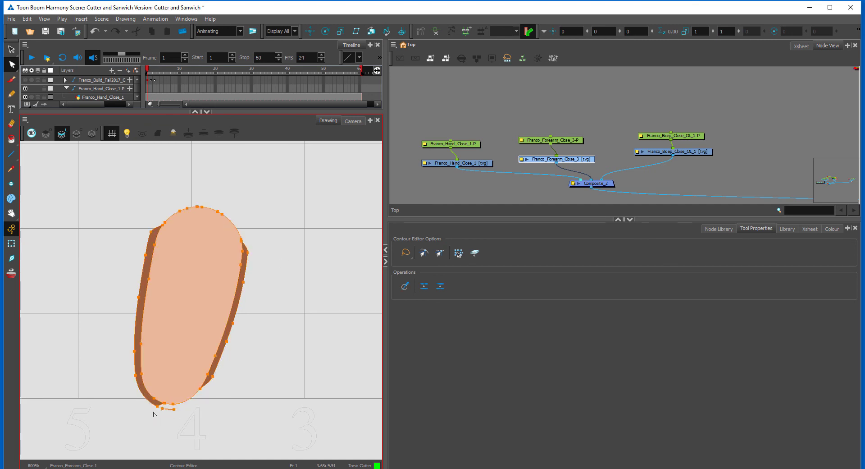
pyautogui.moveTo(205, 417)
pyautogui.mouseDown()
pyautogui.moveTo(167, 405)
pyautogui.moveTo(160, 424)
pyautogui.moveTo(184, 396)
pyautogui.moveTo(206, 427)
pyautogui.mouseUp()
pyautogui.press('Delete')
pyautogui.click(157, 406)
pyautogui.press('Delete')
pyautogui.click(188, 434)
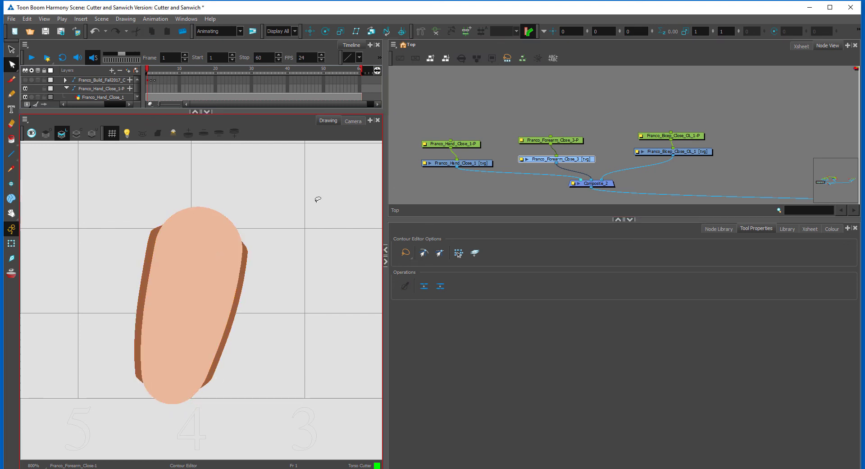
# Check the forearm's art layers and cut the blue circle from its Underlay Art layer
pyautogui.click(92, 134)
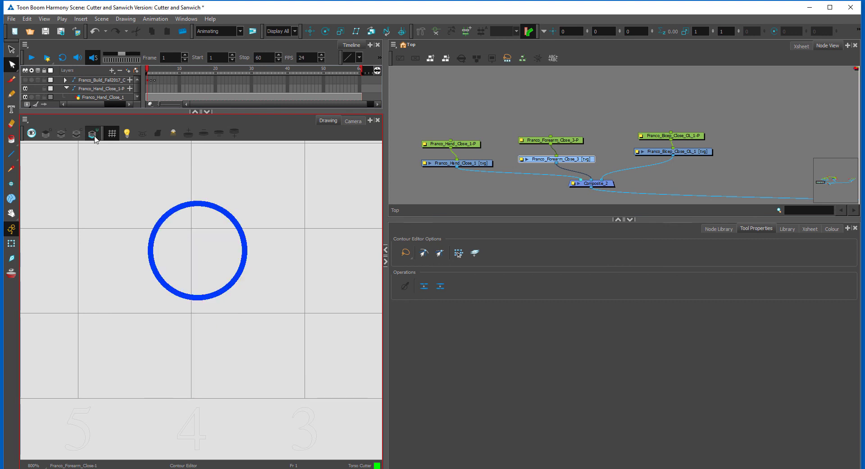
pyautogui.click(77, 134)
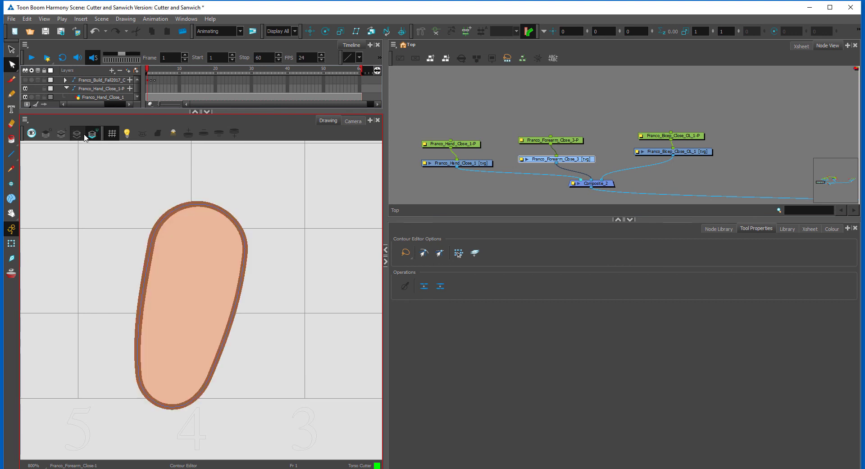
pyautogui.click(61, 134)
pyautogui.click(70, 133)
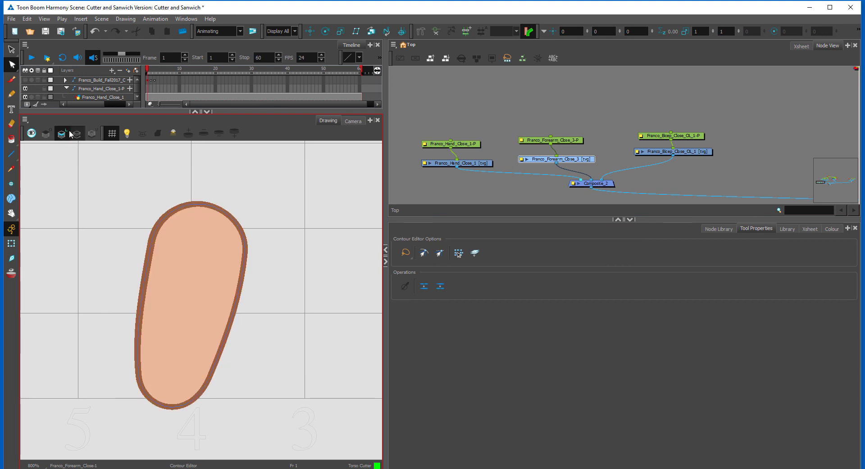
pyautogui.click(76, 134)
pyautogui.click(92, 133)
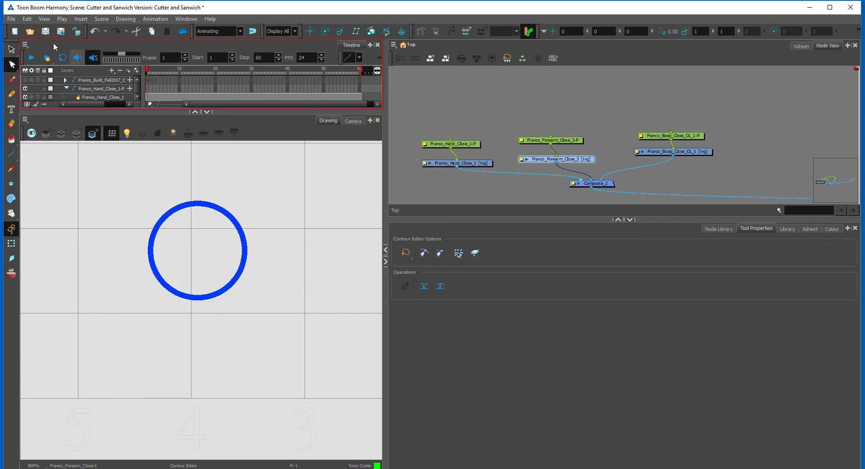
pyautogui.click(10, 51)
pyautogui.moveTo(318, 261); pyautogui.dragTo(305, 193)
pyautogui.hotkey('ctrl', 'x')
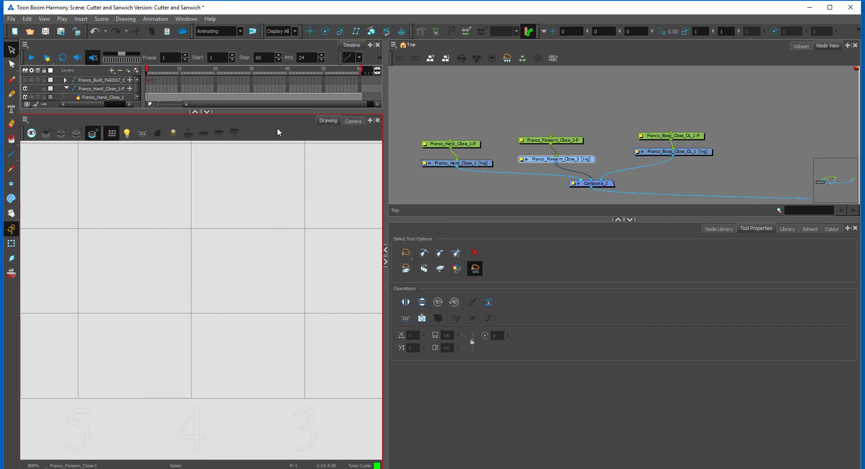
# Return to the Camera view, then open the Franco_Hand_Close_1 drawing on its Colour Art layer and hide the grid
pyautogui.click(352, 121)
pyautogui.hotkey('shift', 't')
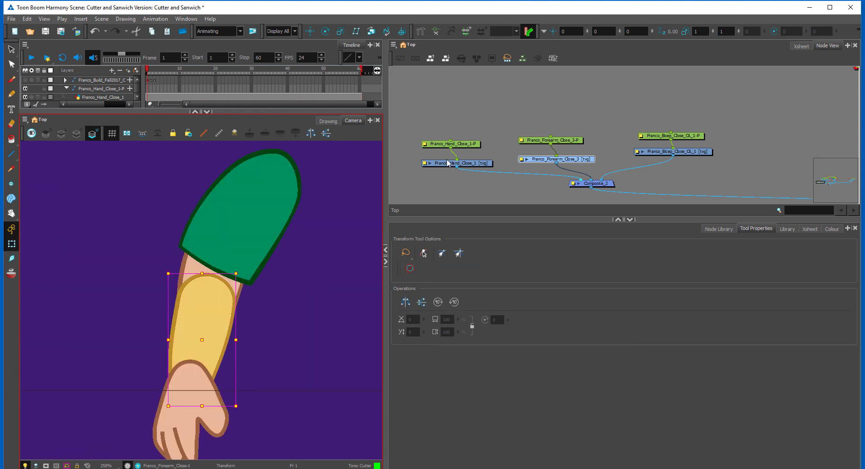
pyautogui.click(449, 163)
pyautogui.click(333, 122)
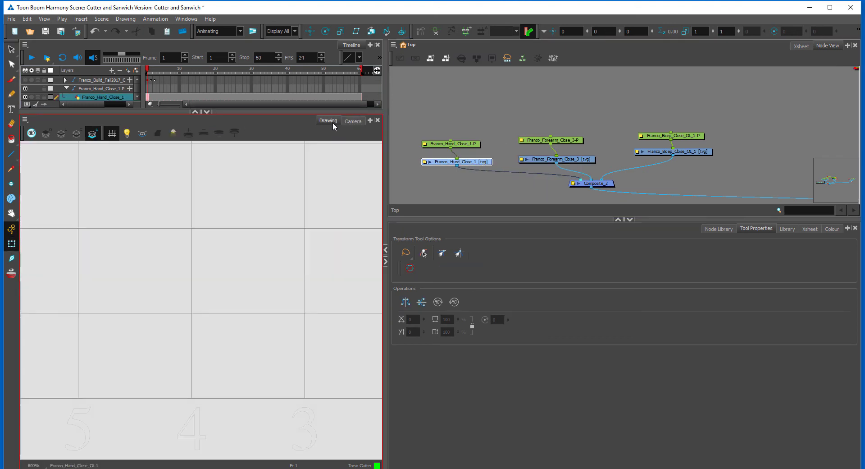
pyautogui.click(76, 133)
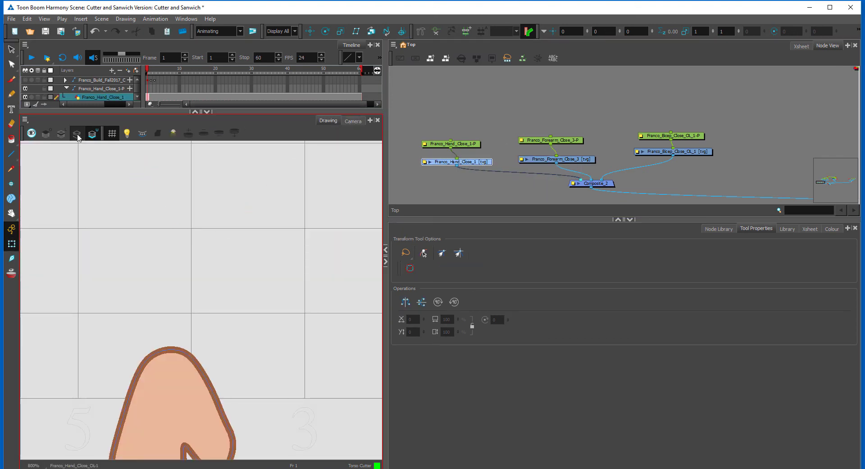
pyautogui.click(111, 134)
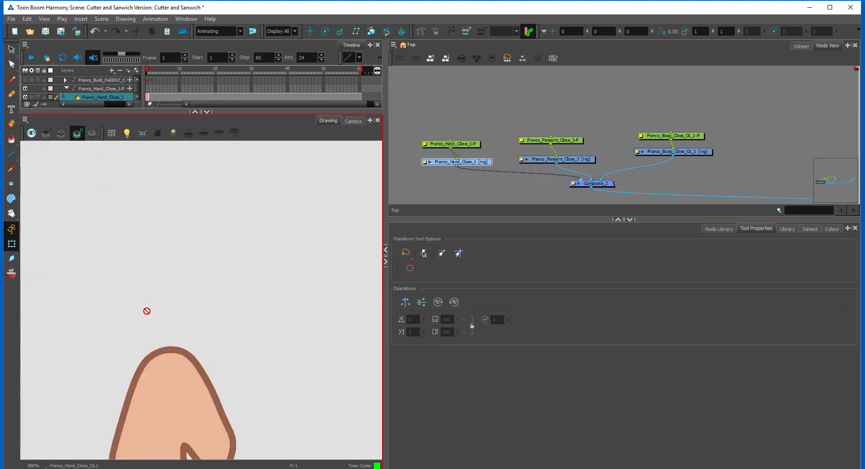
# Delete the existing hand artwork and the stray curved line on the hand's Line Art layer
pyautogui.click(12, 48)
pyautogui.click(61, 133)
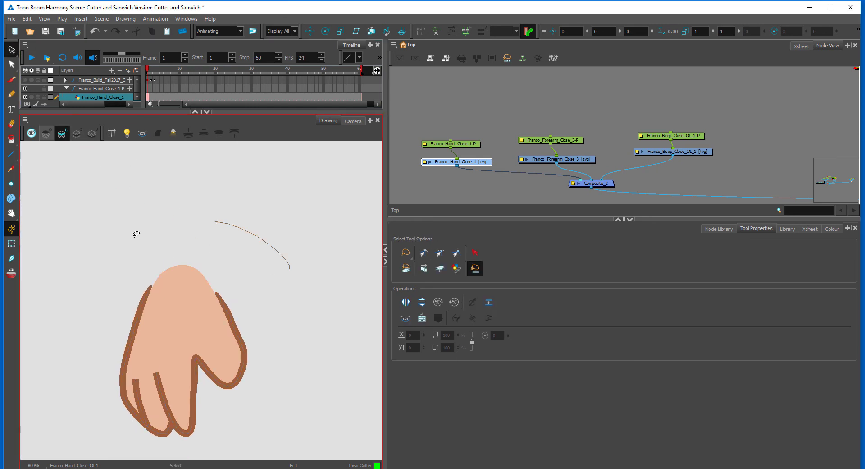
pyautogui.moveTo(136, 234); pyautogui.dragTo(158, 232)
pyautogui.press('Delete')
# Copy the full hand artwork from the Colour Art layer and paste it onto the Line Art layer
pyautogui.click(76, 133)
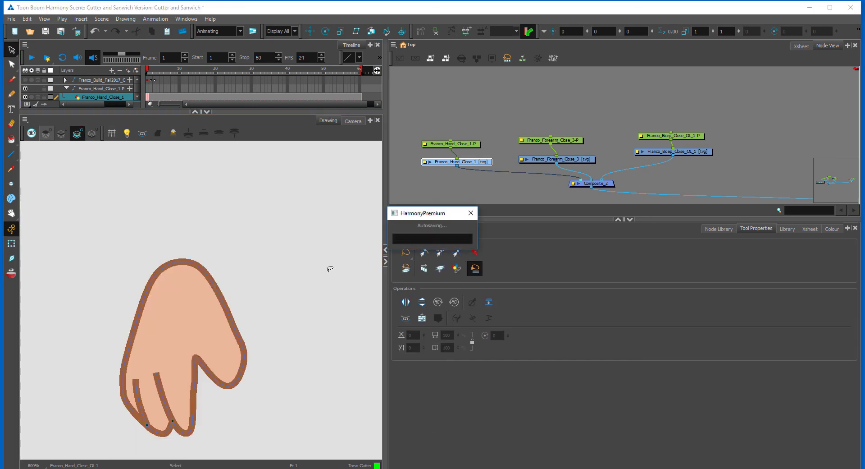
pyautogui.hotkey('ctrl', 'a')
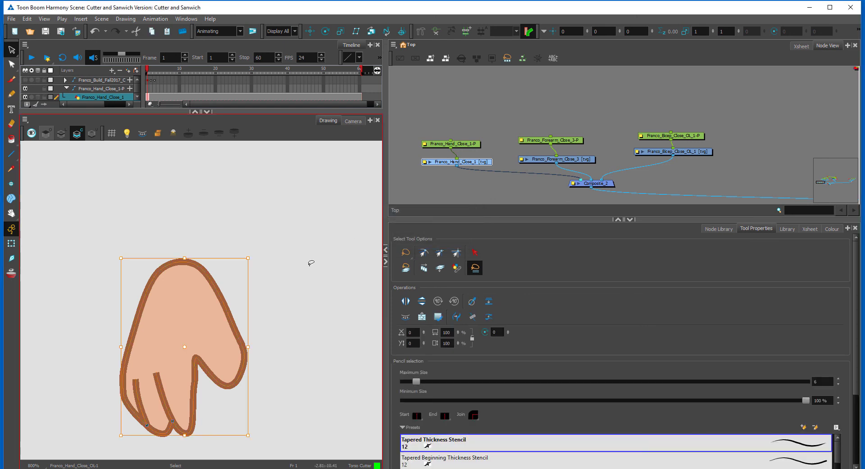
pyautogui.moveTo(321, 280)
pyautogui.mouseDown()
pyautogui.moveTo(135, 224)
pyautogui.moveTo(234, 299)
pyautogui.mouseUp()
pyautogui.click(65, 132)
pyautogui.hotkey('ctrl', 'v')
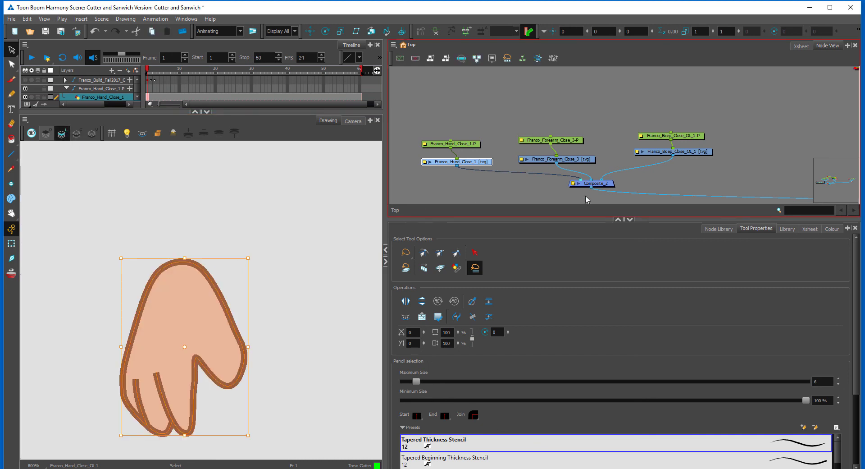
# Convert the pasted hand's pencil lines to brush strokes and clear the selection
pyautogui.click(458, 319)
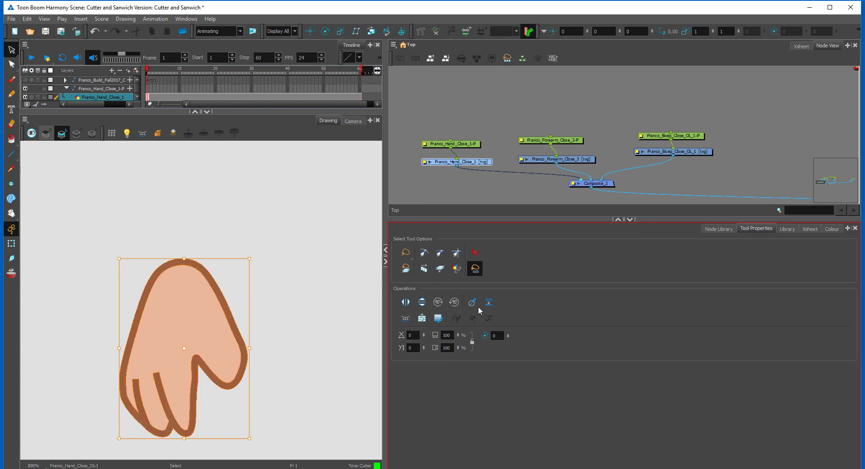
pyautogui.click(338, 284)
pyautogui.click(32, 59)
pyautogui.click(12, 64)
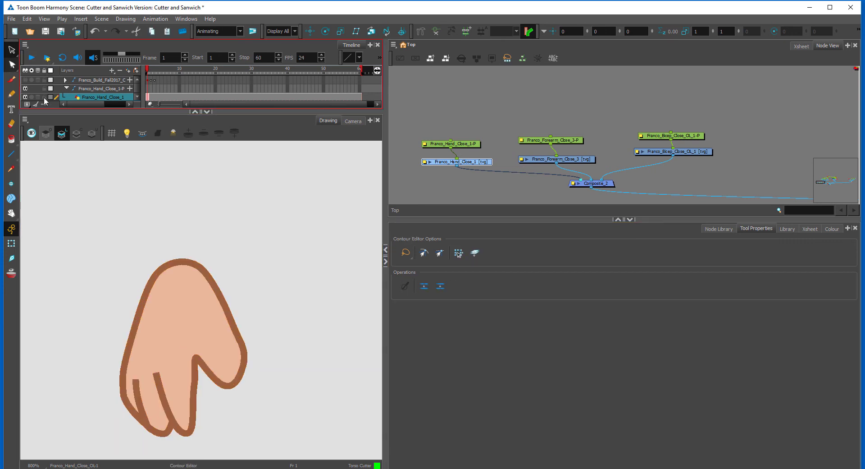
pyautogui.click(154, 271)
pyautogui.moveTo(153, 273); pyautogui.dragTo(183, 259)
pyautogui.hotkey('ctrl', 'z')
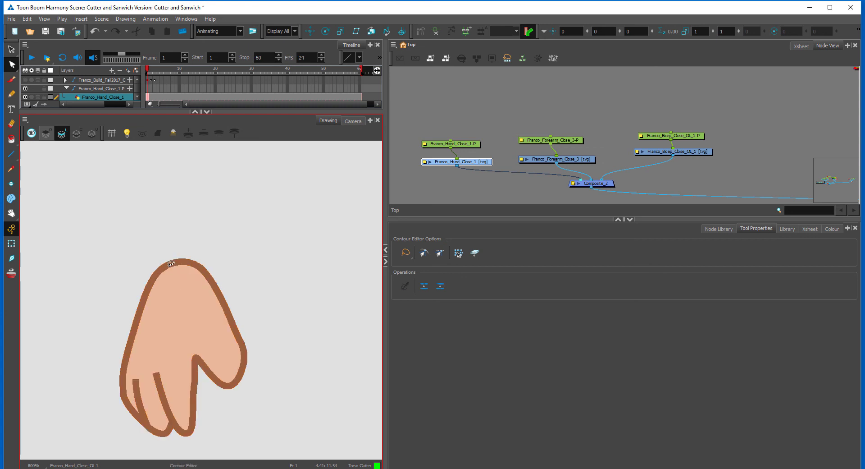
# Flatten the whole hand artwork on the Line Art layer and inspect the outline around the wrist end up close
pyautogui.click(11, 50)
pyautogui.hotkey('ctrl', 'a')
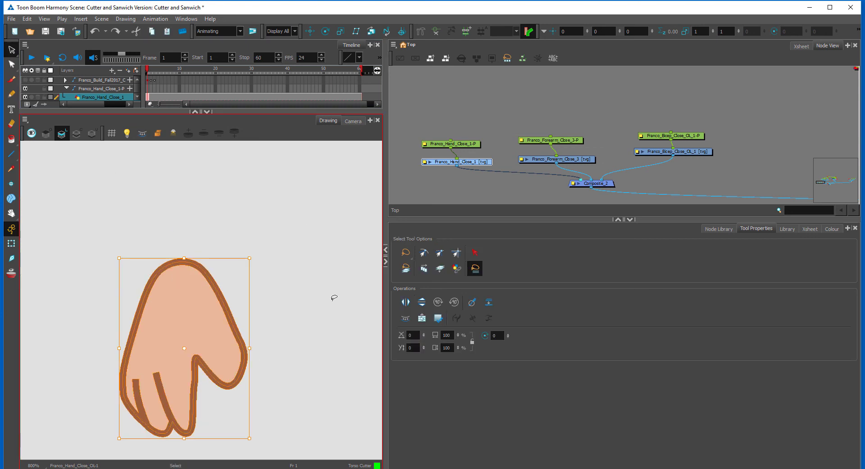
pyautogui.click(492, 304)
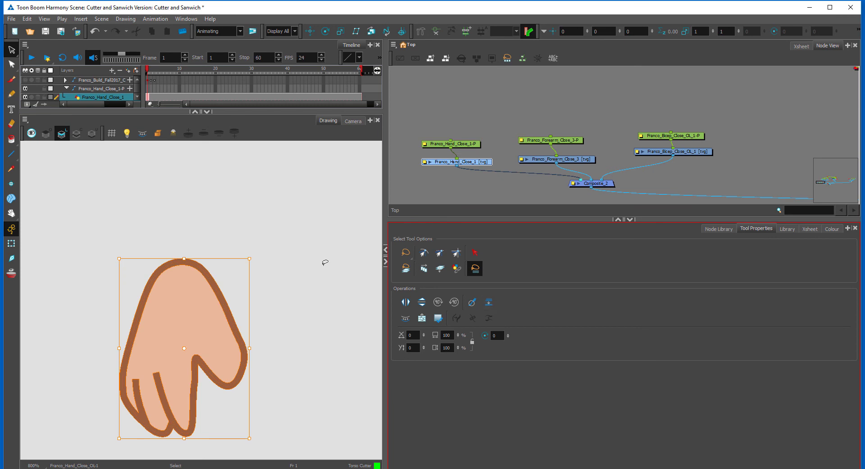
pyautogui.click(203, 275)
pyautogui.moveTo(251, 228)
pyautogui.mouseDown()
pyautogui.moveTo(250, 421)
pyautogui.moveTo(253, 270)
pyautogui.mouseUp()
pyautogui.press('2')
pyautogui.press('2')
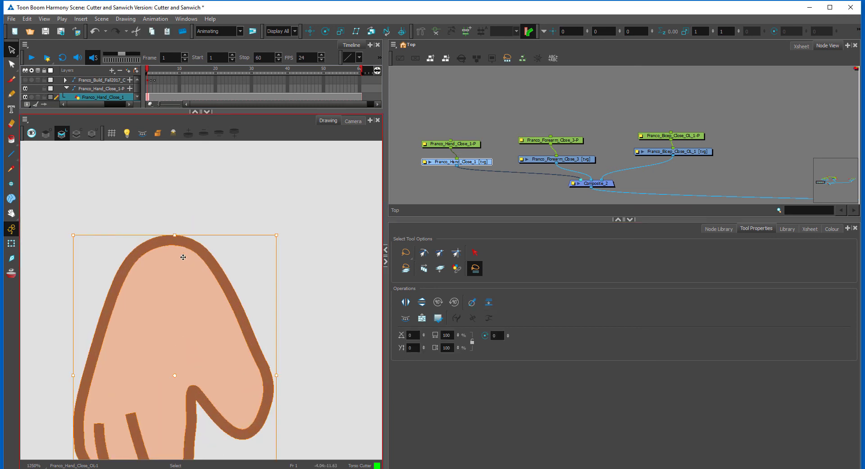
pyautogui.press('2')
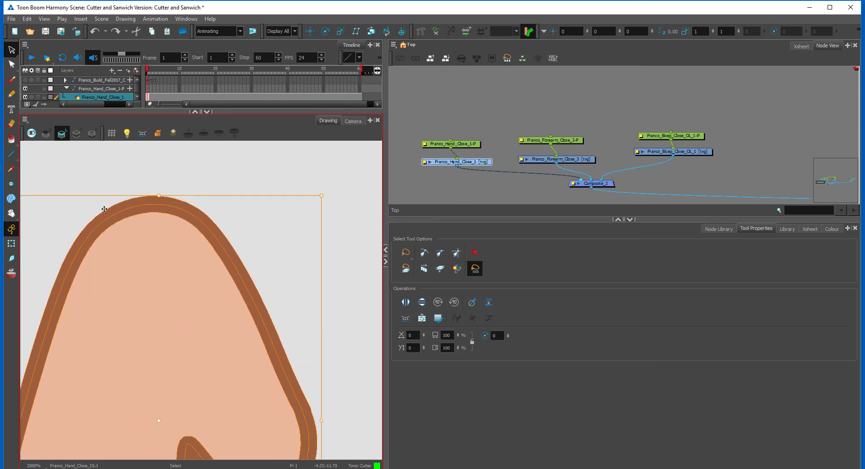
pyautogui.press('1')
pyautogui.press('1')
pyautogui.press('1')
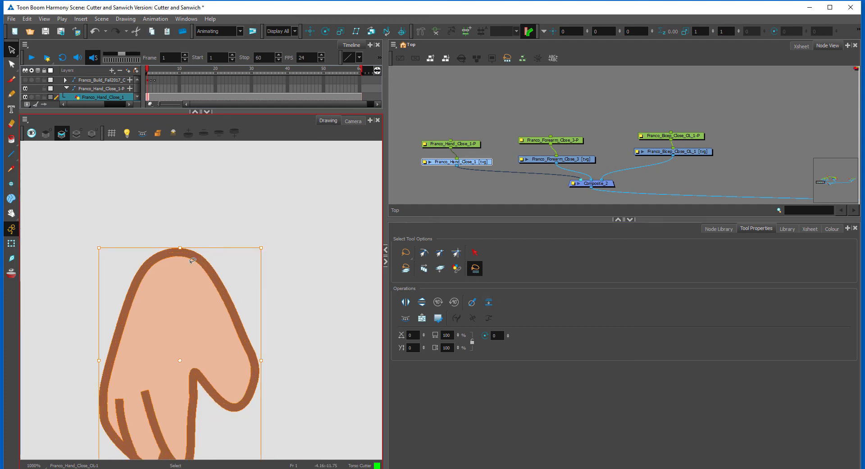
# Delete the contour points of the brown outline across the hand's wrist end, leaving the skin fill intact
pyautogui.click(215, 232)
pyautogui.press('1')
pyautogui.press('1')
pyautogui.hotkey('alt', 'q')
pyautogui.press('2')
pyautogui.press('2')
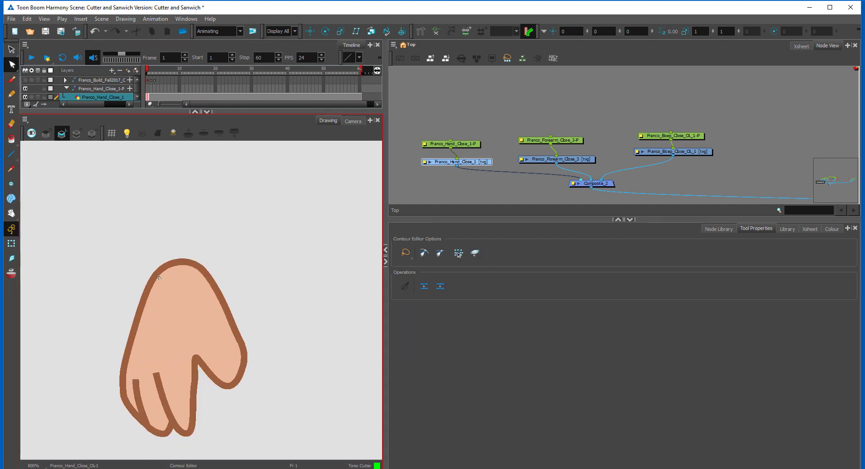
pyautogui.click(144, 267)
pyautogui.click(146, 265)
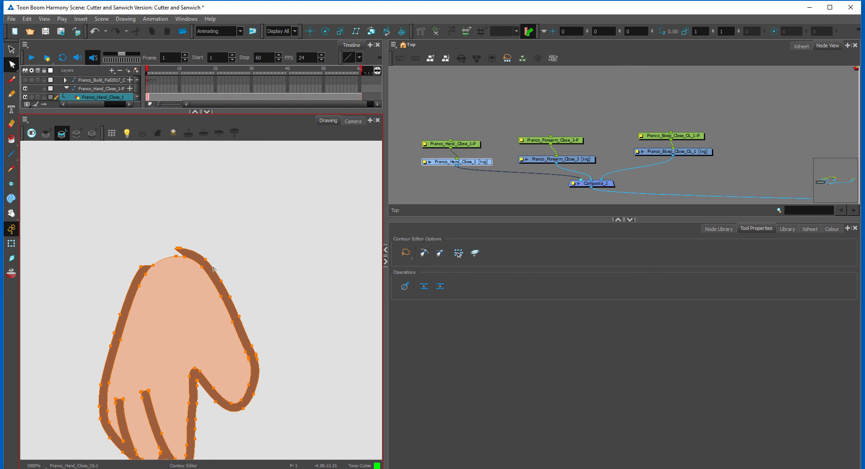
pyautogui.moveTo(213, 268)
pyautogui.mouseDown()
pyautogui.moveTo(168, 259)
pyautogui.moveTo(140, 268)
pyautogui.moveTo(175, 251)
pyautogui.moveTo(179, 234)
pyautogui.moveTo(178, 248)
pyautogui.moveTo(192, 233)
pyautogui.mouseUp()
pyautogui.press('Delete')
pyautogui.press('Delete')
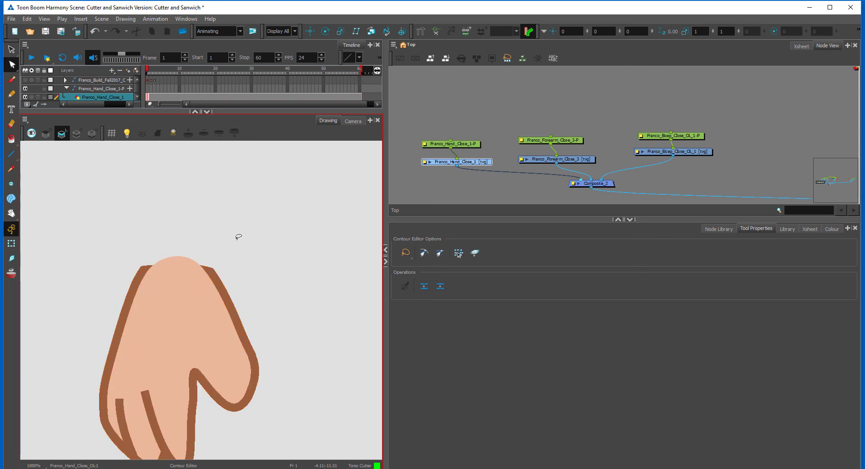
# Show the arm in the camera view and spread the forearm and hand nodes apart in the node network
pyautogui.hotkey('shift', 't')
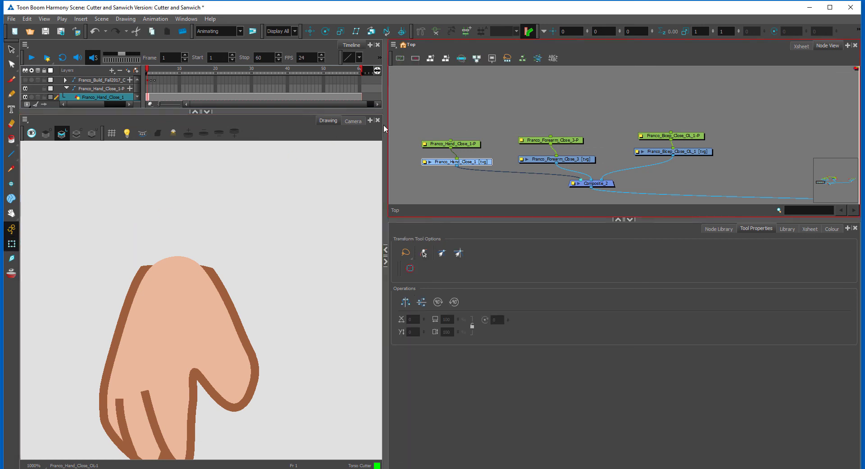
pyautogui.click(354, 120)
pyautogui.click(525, 184)
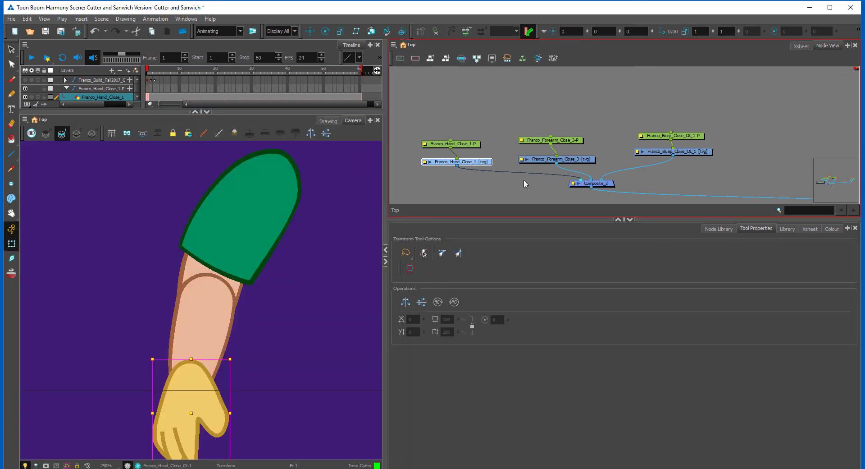
pyautogui.moveTo(605, 123); pyautogui.dragTo(573, 148)
pyautogui.click(484, 167)
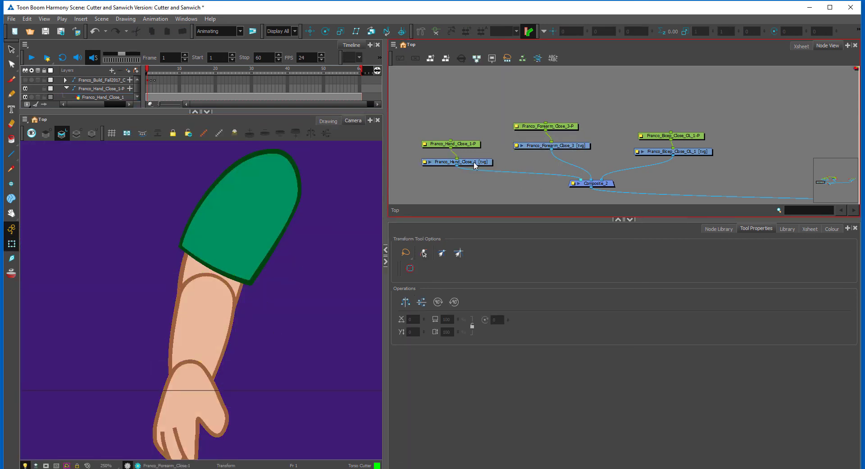
pyautogui.moveTo(480, 162); pyautogui.dragTo(486, 159)
pyautogui.click(480, 119)
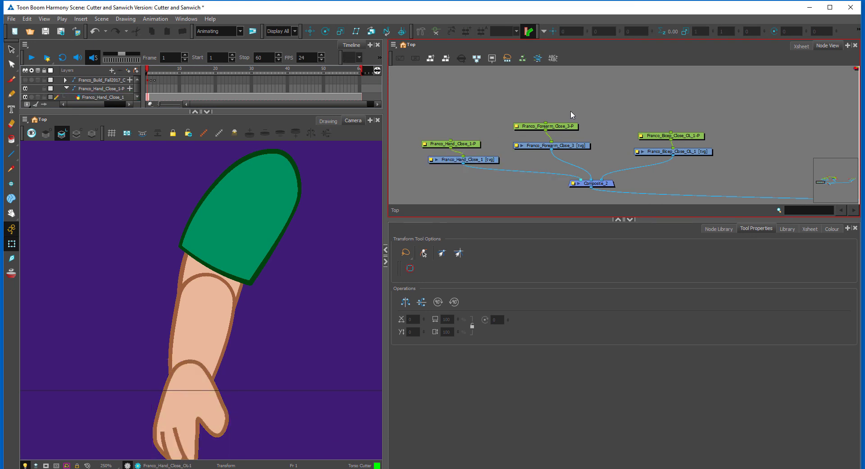
# Duplicate the Franco_Hand_Close_1 drawing node, connecting the copy to Composite_2 and to the original hand peg
pyautogui.click(553, 147)
pyautogui.click(491, 160)
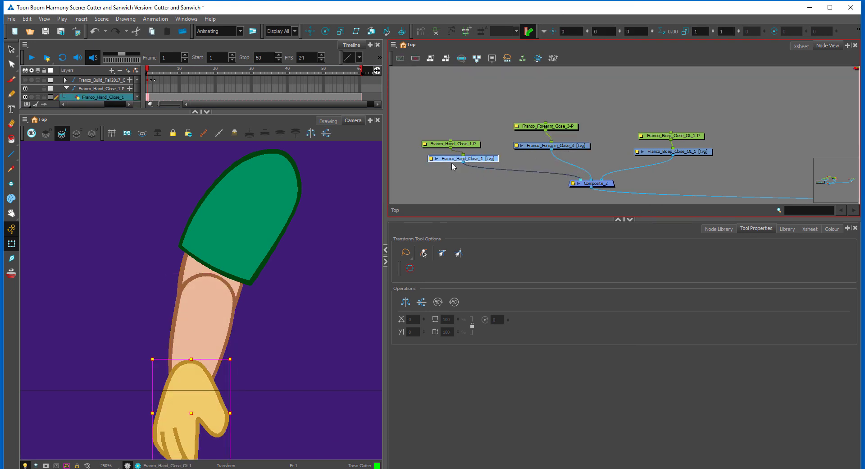
pyautogui.hotkey('ctrl', 'c')
pyautogui.hotkey('ctrl', 'v')
pyautogui.moveTo(562, 179); pyautogui.dragTo(594, 183)
pyautogui.moveTo(612, 156); pyautogui.dragTo(612, 157)
pyautogui.moveTo(478, 146); pyautogui.dragTo(622, 154)
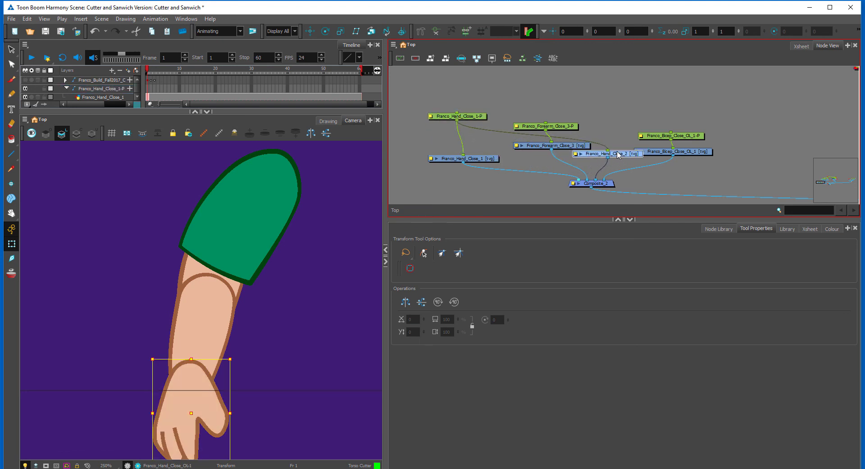
# Add a parent peg to the duplicated hand drawing under Franco_Hand_Close_1-P and space out the neighbouring nodes
pyautogui.hotkey('ctrl', 'p')
pyautogui.moveTo(471, 117); pyautogui.dragTo(476, 88)
pyautogui.moveTo(616, 117); pyautogui.dragTo(623, 159)
pyautogui.keyDown('shift'); pyautogui.click(621, 156); pyautogui.keyUp('shift')
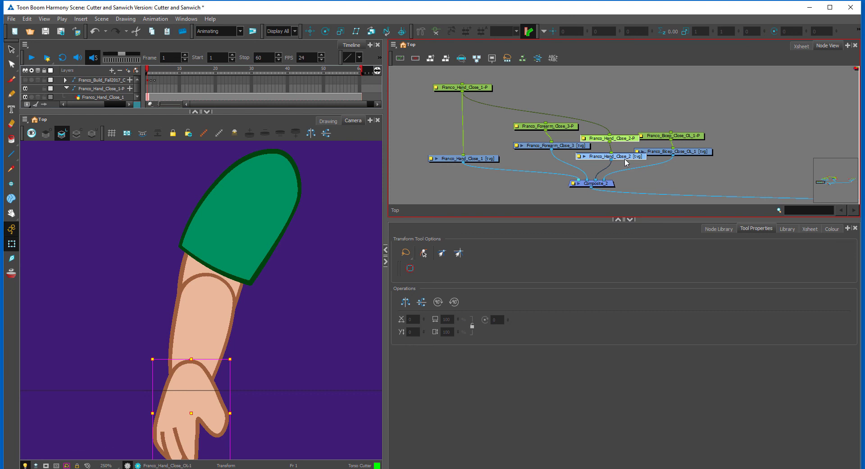
pyautogui.click(628, 117)
pyautogui.moveTo(507, 121)
pyautogui.mouseDown()
pyautogui.moveTo(571, 144)
pyautogui.moveTo(553, 151)
pyautogui.mouseUp()
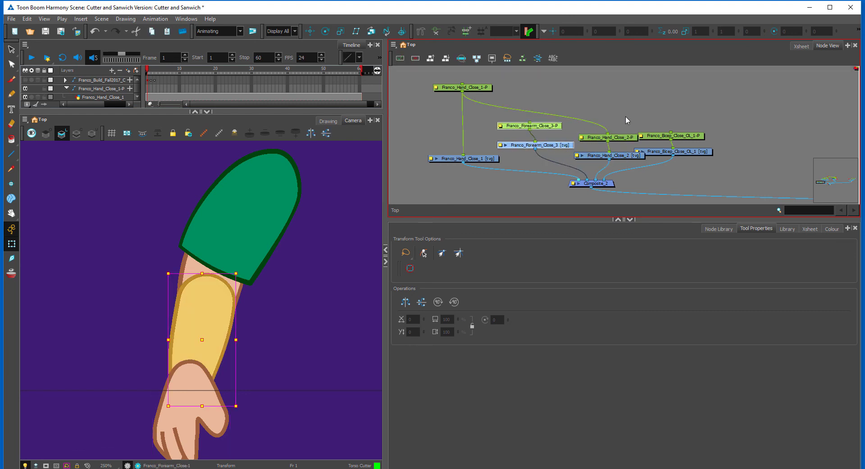
# Disable Overlay, Colour and Underlay Art for Franco_Hand_Close_1, keeping only Line Art enabled
pyautogui.click(502, 187)
pyautogui.click(465, 159)
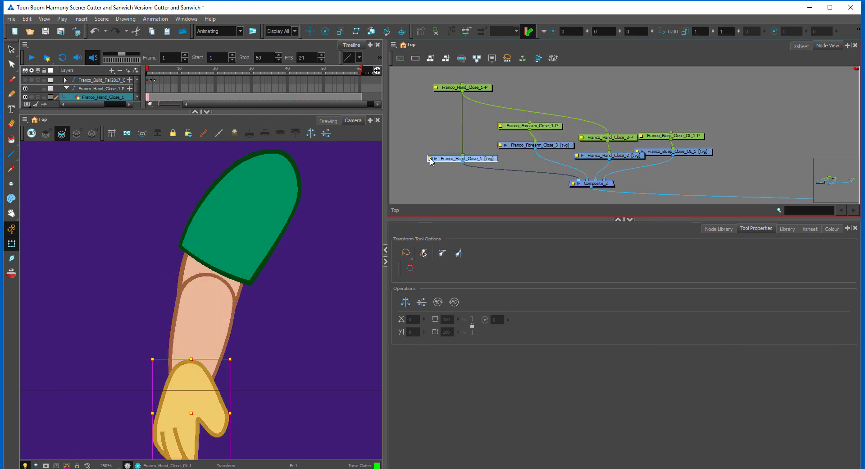
pyautogui.click(431, 159)
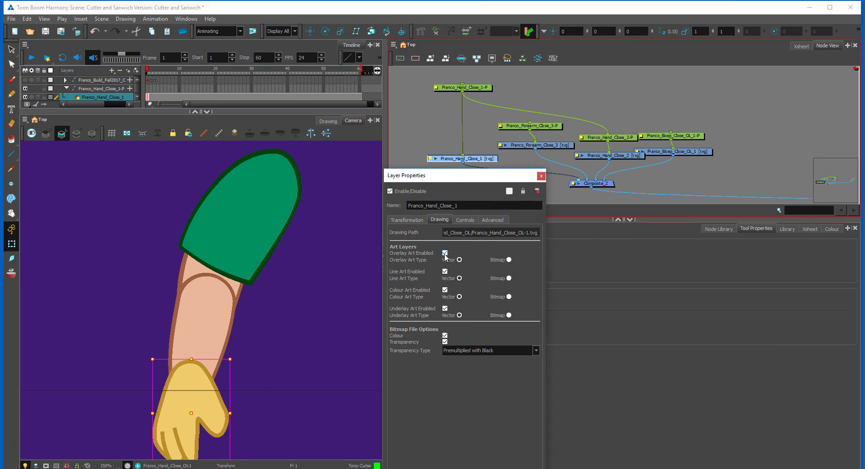
pyautogui.click(445, 290)
pyautogui.click(445, 309)
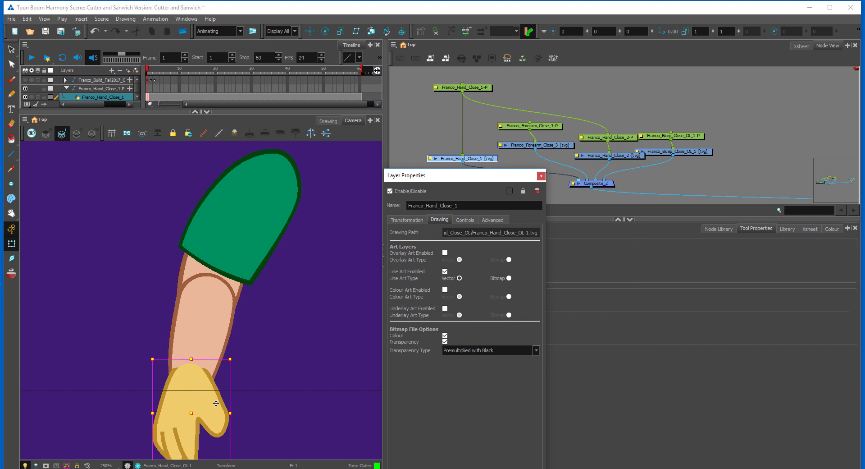
# Adjust the cut ends of the hand's outline with the Contour Editor so they meet the forearm outline at the wrist
pyautogui.click(12, 64)
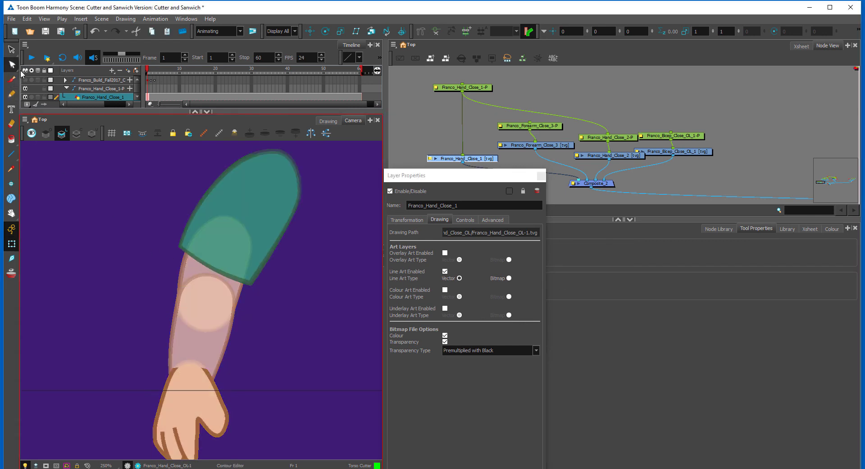
pyautogui.click(210, 372)
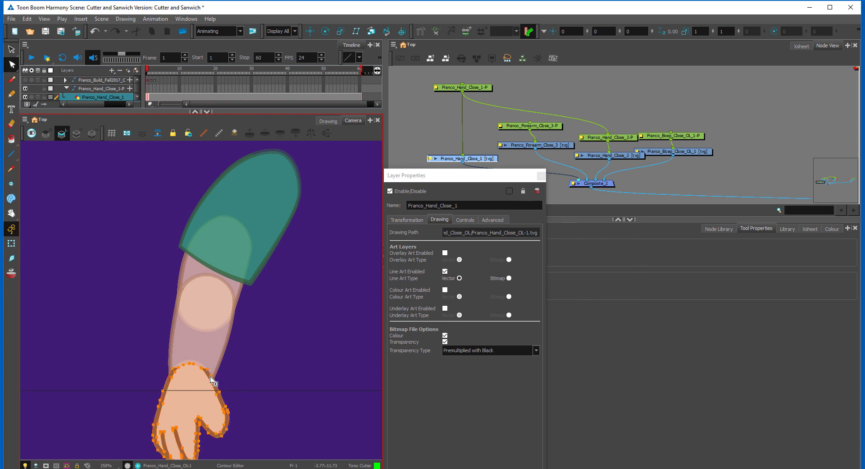
pyautogui.moveTo(192, 371)
pyautogui.mouseDown()
pyautogui.moveTo(182, 365)
pyautogui.moveTo(193, 363)
pyautogui.moveTo(179, 370)
pyautogui.moveTo(205, 363)
pyautogui.moveTo(189, 375)
pyautogui.moveTo(175, 368)
pyautogui.mouseUp()
pyautogui.hotkey('ctrl', 'z')
pyautogui.click(175, 371)
pyautogui.click(221, 357)
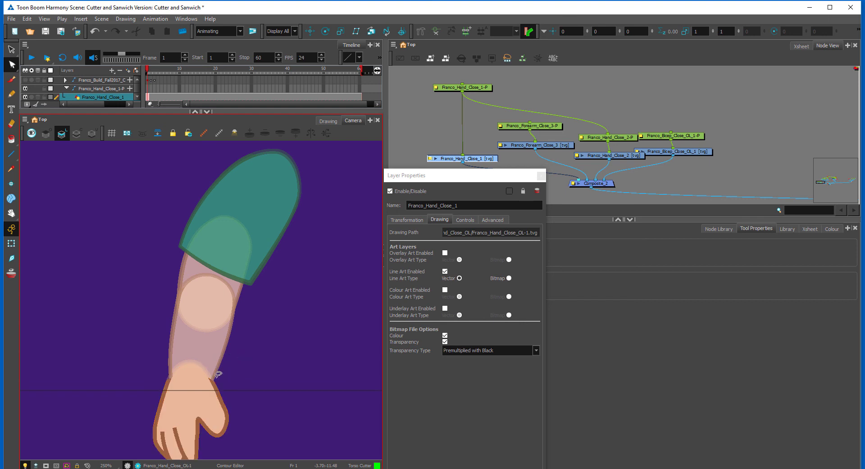
pyautogui.moveTo(211, 382); pyautogui.dragTo(218, 372)
pyautogui.click(218, 392)
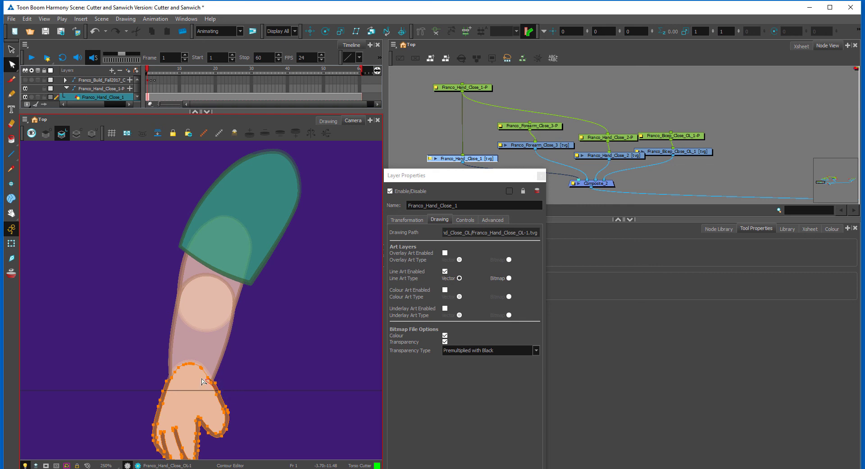
pyautogui.click(229, 343)
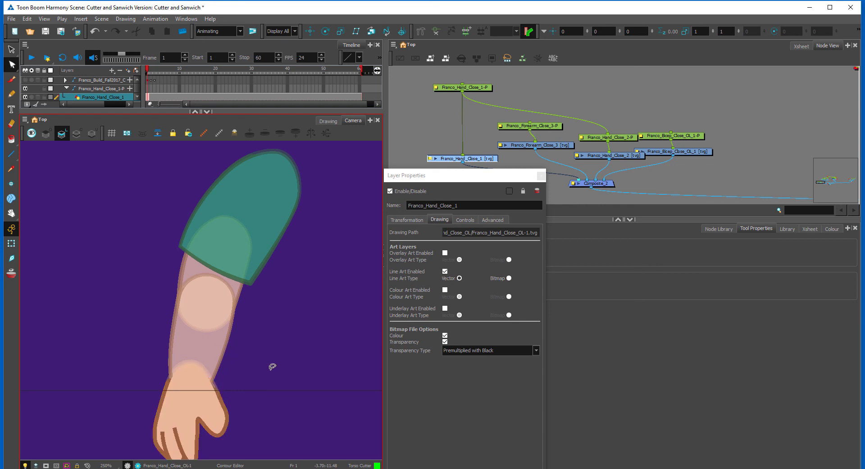
# Delete the surplus contour points at the thumb-side end of the hand's wrist outline
pyautogui.click(215, 384)
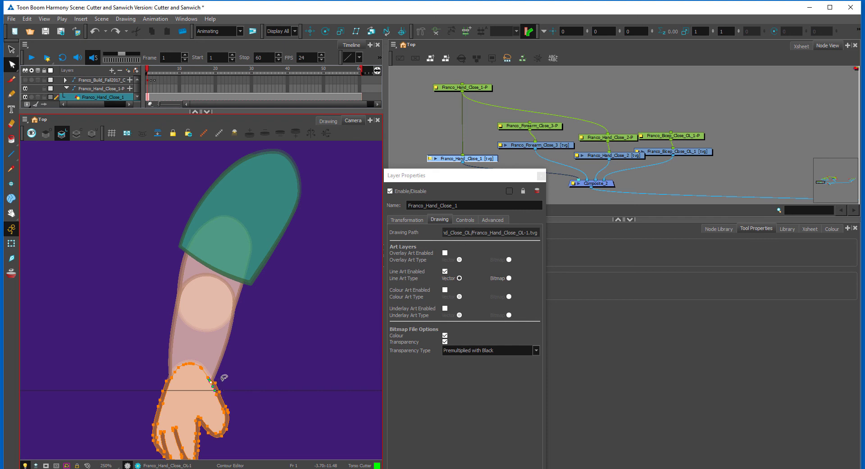
pyautogui.press('2')
pyautogui.press('2')
pyautogui.press('2')
pyautogui.press('2')
pyautogui.moveTo(252, 424); pyautogui.dragTo(227, 247)
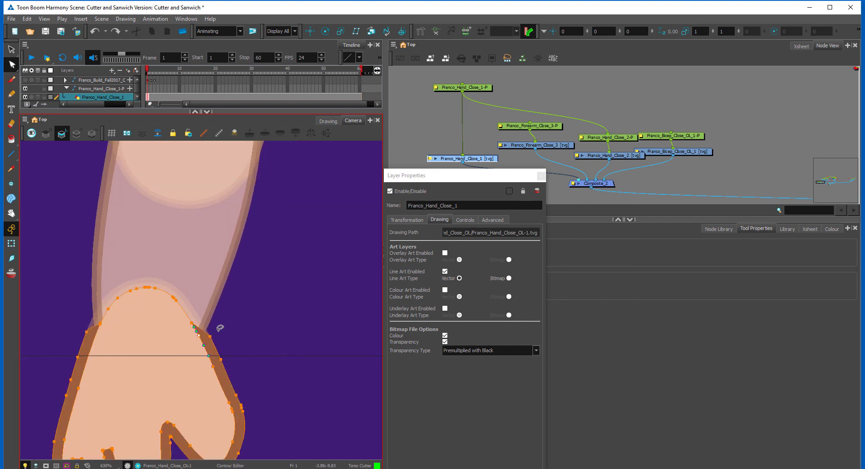
pyautogui.moveTo(209, 338); pyautogui.dragTo(190, 332)
pyautogui.press('Delete')
pyautogui.click(236, 323)
pyautogui.hotkey('shift', 't')
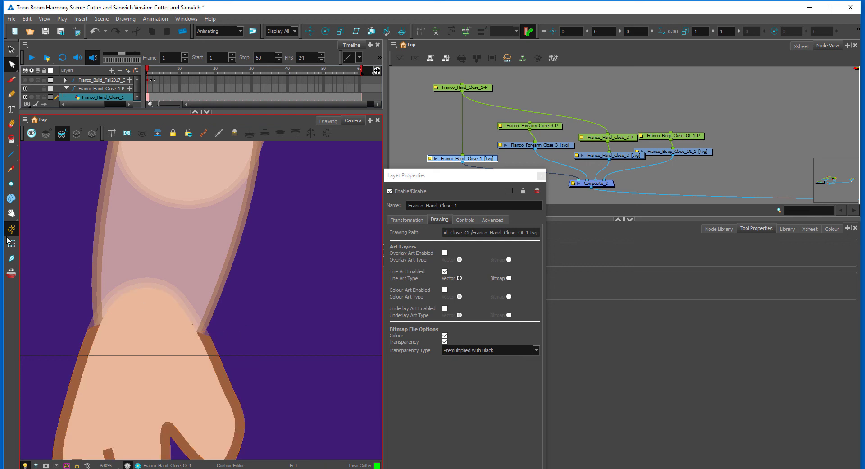
# Inspect the wrist joint up close for outline gaps, with and without the hand selected, and close the layer properties
pyautogui.click(128, 313)
pyautogui.hotkey('alt', 'q')
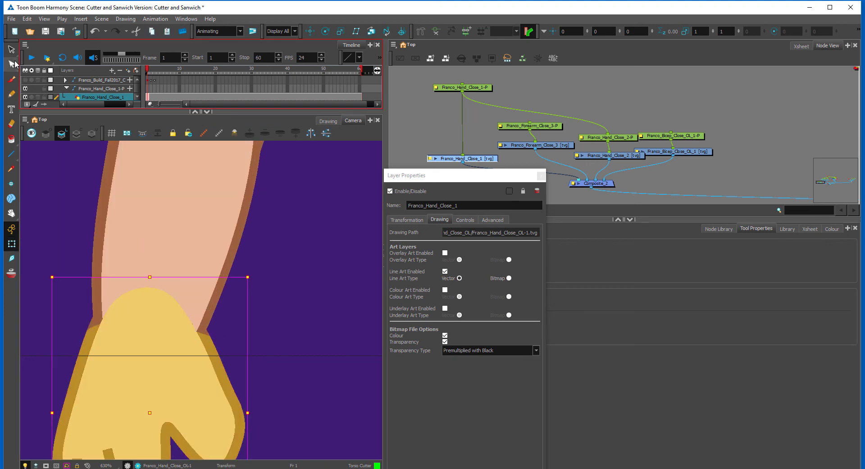
pyautogui.click(202, 316)
pyautogui.scroll(5, 202, 320)
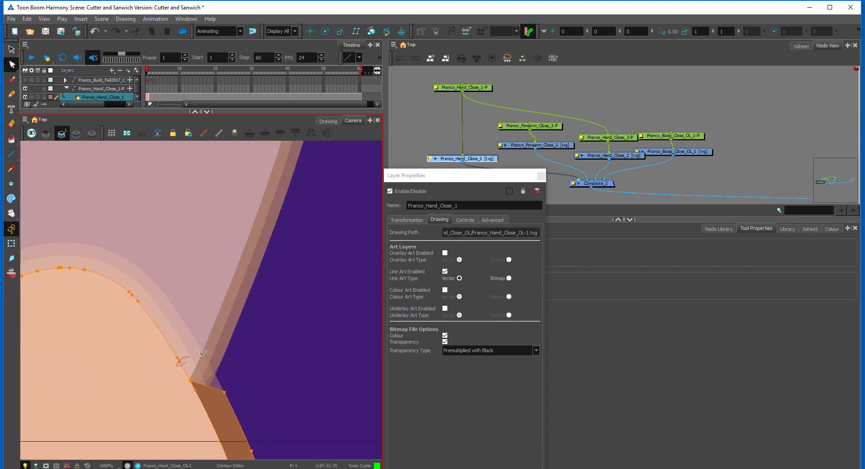
pyautogui.hotkey('shift', 't')
pyautogui.scroll(-5, 203, 352)
pyautogui.click(146, 335)
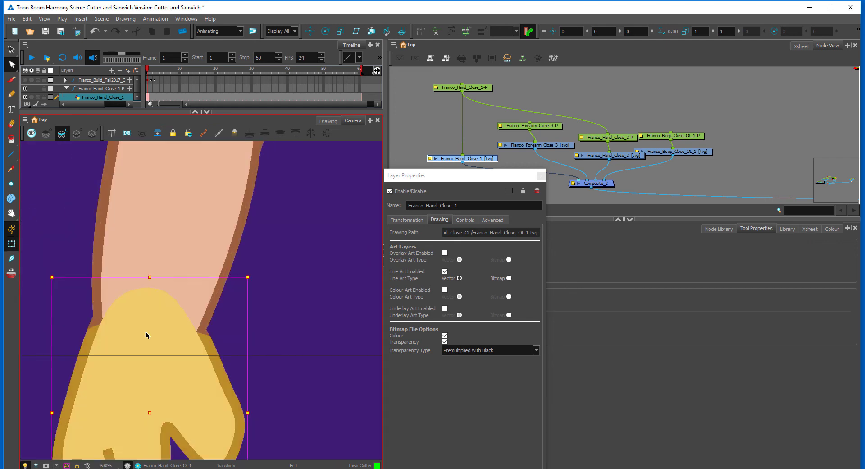
pyautogui.click(406, 133)
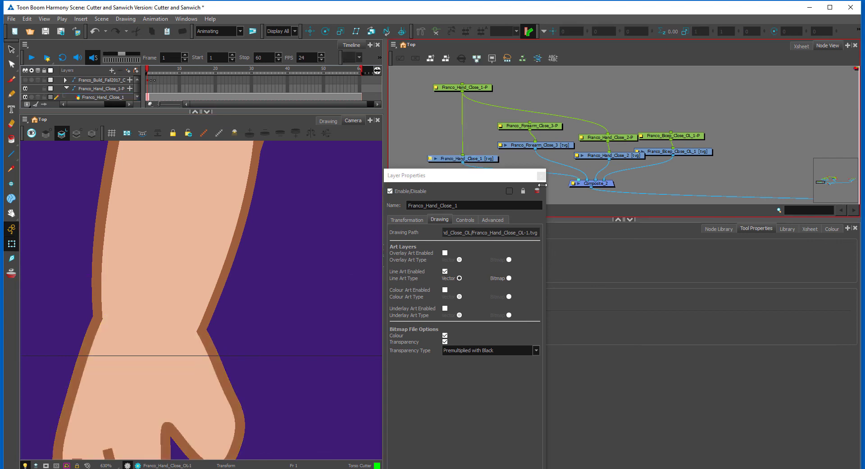
pyautogui.click(542, 175)
pyautogui.scroll(-1, 276, 319)
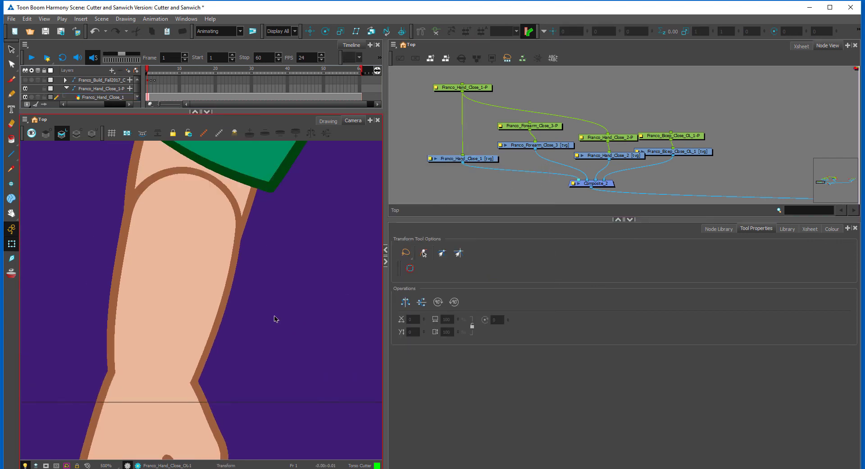
# Move the bicep drawing and its peg clear of the duplicated hand nodes in the network
pyautogui.click(224, 253)
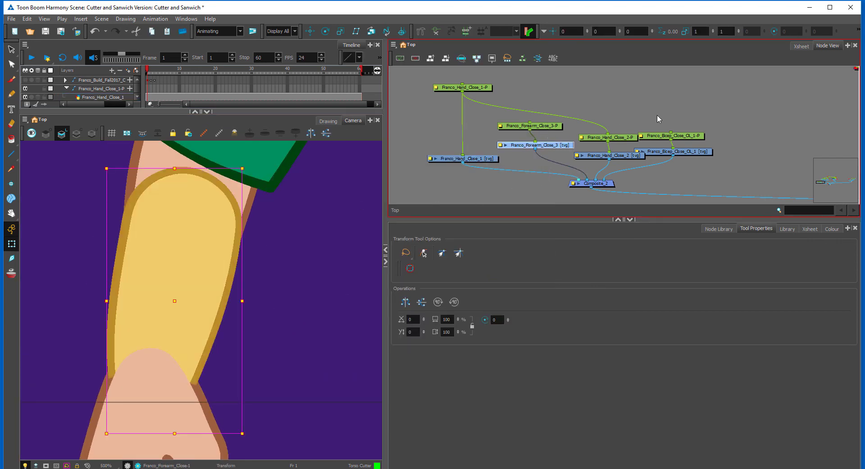
pyautogui.moveTo(721, 106)
pyautogui.mouseDown()
pyautogui.moveTo(696, 150)
pyautogui.moveTo(754, 151)
pyautogui.mouseUp()
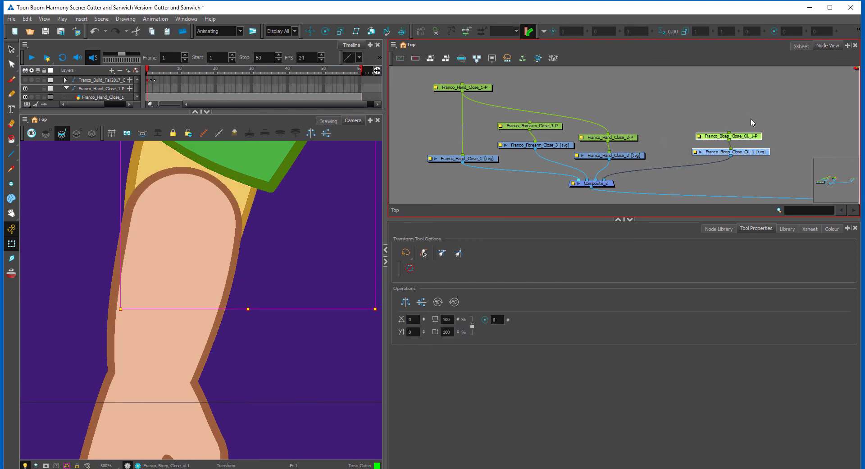
pyautogui.moveTo(779, 114); pyautogui.dragTo(685, 135)
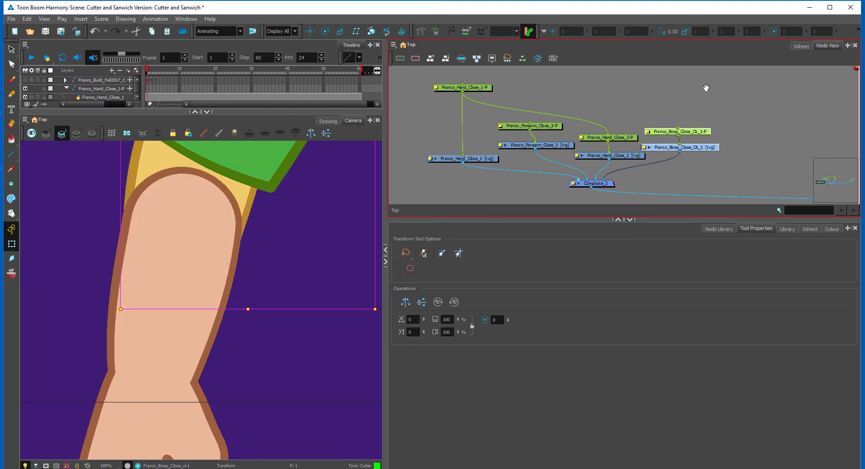
pyautogui.moveTo(702, 89); pyautogui.dragTo(652, 102)
# Duplicate the Franco_Forearm_Close_3 drawing node and connect the copy to Composite_2 behind the bicep
pyautogui.click(504, 158)
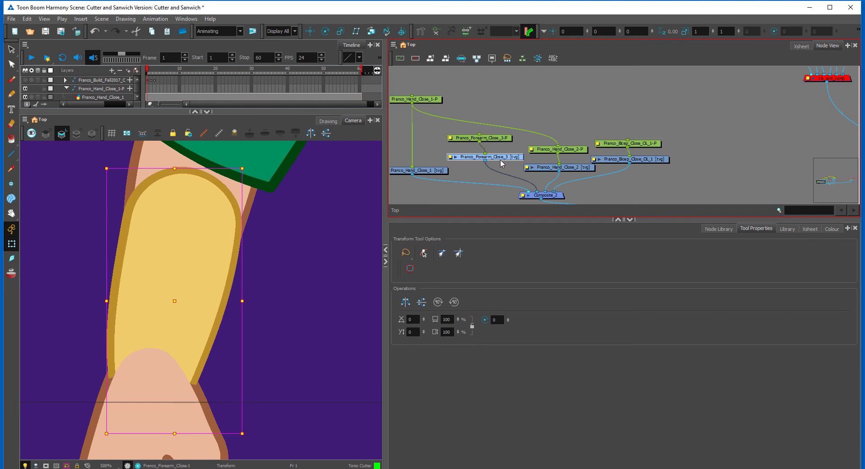
pyautogui.hotkey('ctrl', 'v')
pyautogui.moveTo(675, 166); pyautogui.dragTo(713, 173)
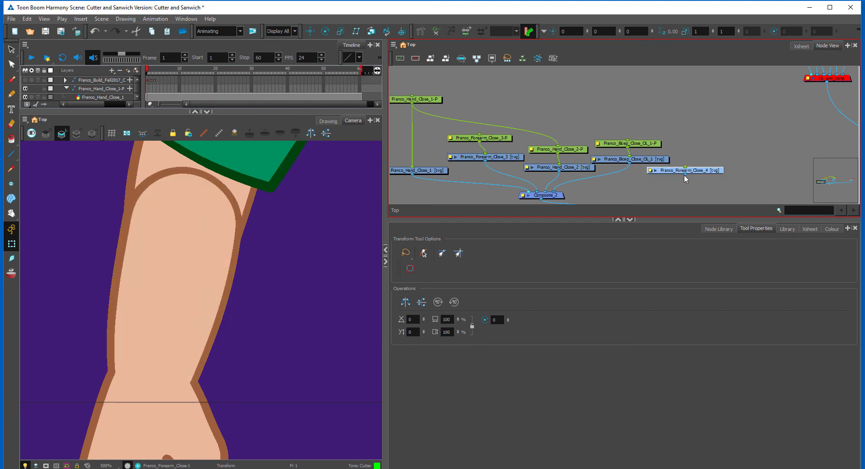
pyautogui.moveTo(594, 198); pyautogui.dragTo(554, 192)
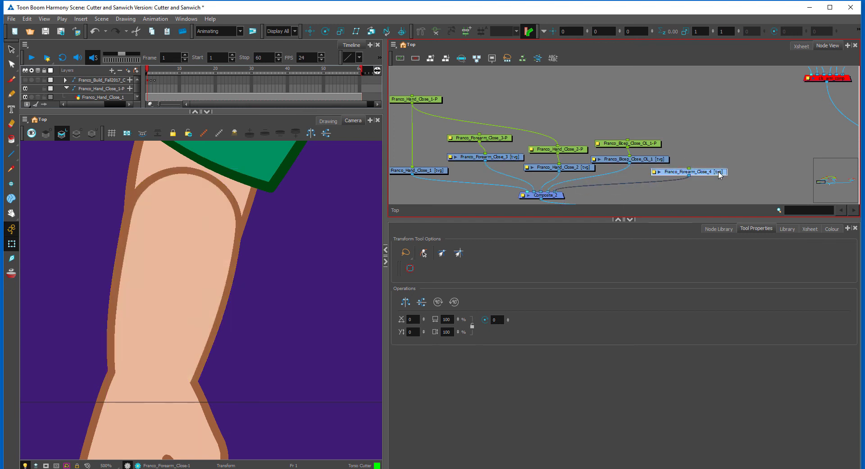
pyautogui.moveTo(717, 170); pyautogui.dragTo(719, 169)
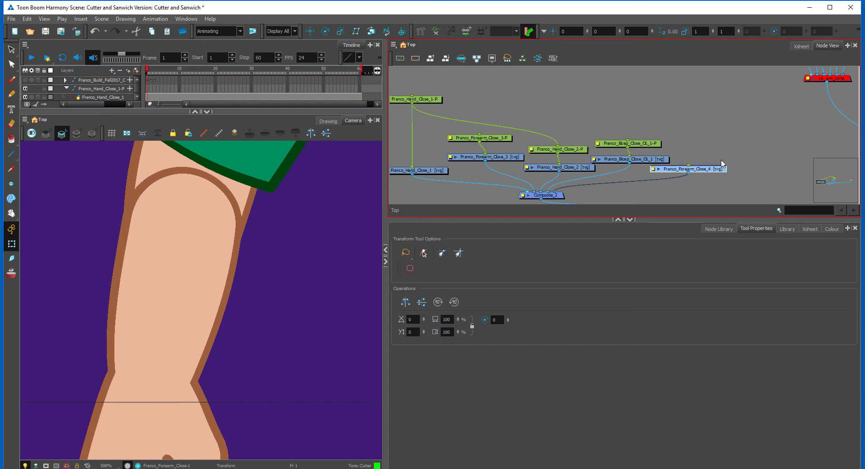
# Add a parent peg to the forearm copy and connect it under Franco_Forearm_Close_3-P
pyautogui.hotkey('ctrl', 'p')
pyautogui.moveTo(502, 138)
pyautogui.mouseDown()
pyautogui.moveTo(550, 99)
pyautogui.moveTo(605, 101)
pyautogui.moveTo(685, 121)
pyautogui.moveTo(698, 152)
pyautogui.mouseUp()
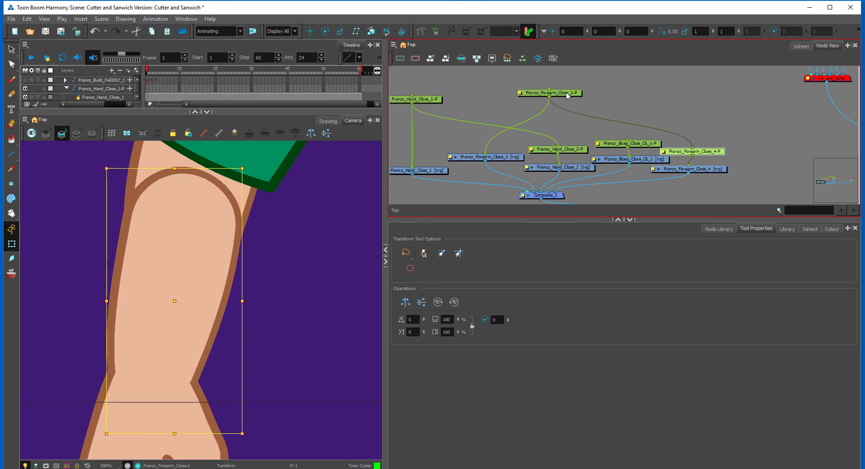
# Reposition the Franco_Forearm_Close_3-P peg and its Franco_Forearm_Close_3 drawing node farther from the duplicated nodes in the network
pyautogui.moveTo(567, 95); pyautogui.dragTo(547, 91)
pyautogui.press('space')
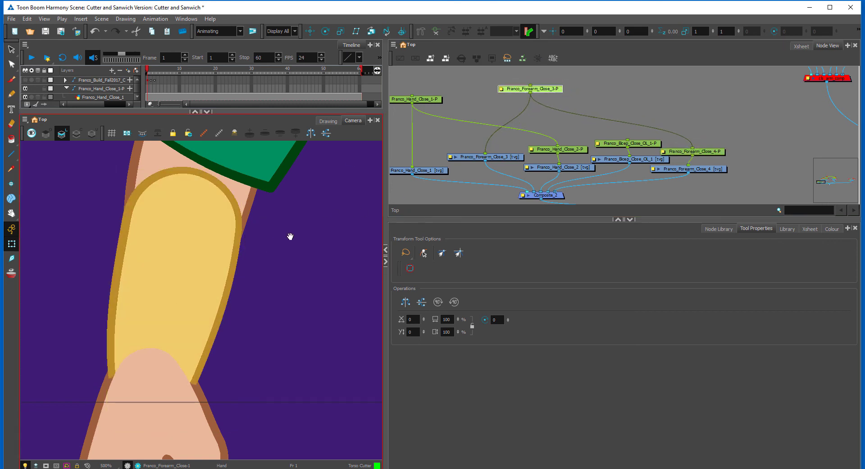
pyautogui.moveTo(290, 237); pyautogui.dragTo(290, 291)
pyautogui.moveTo(508, 158); pyautogui.dragTo(501, 155)
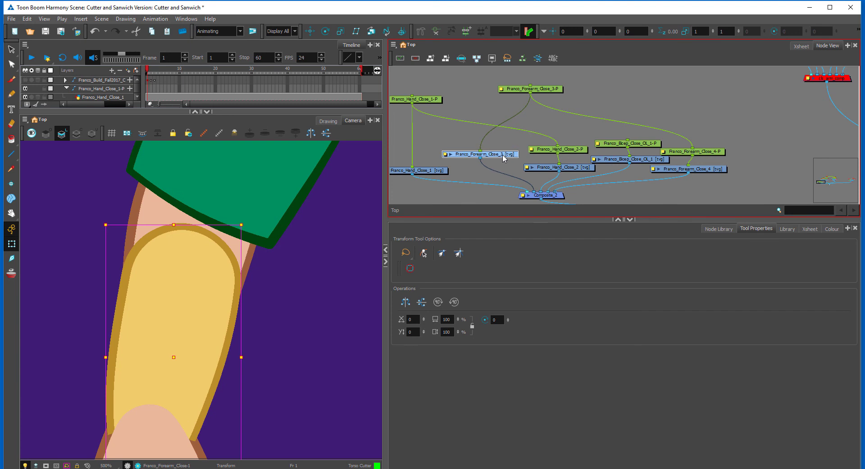
# Disable Overlay, Colour and Underlay Art on the Franco_Forearm_Close_3 drawing, leaving only Line Art enabled, and close its layer properties
pyautogui.click(444, 154)
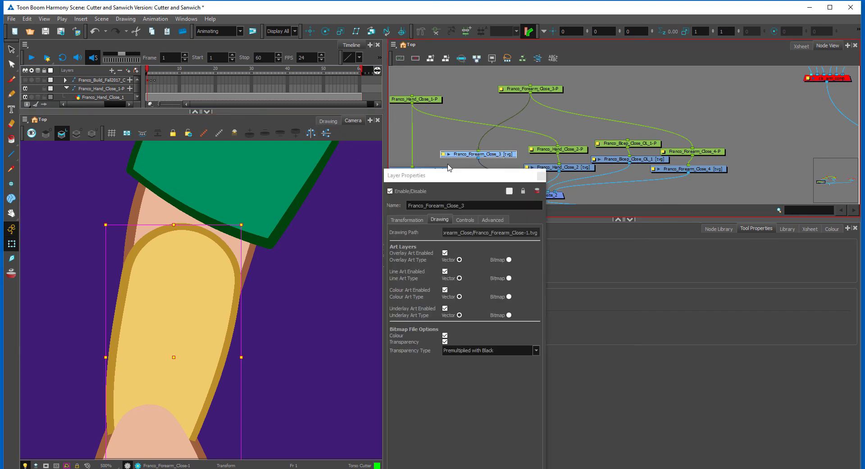
pyautogui.click(445, 253)
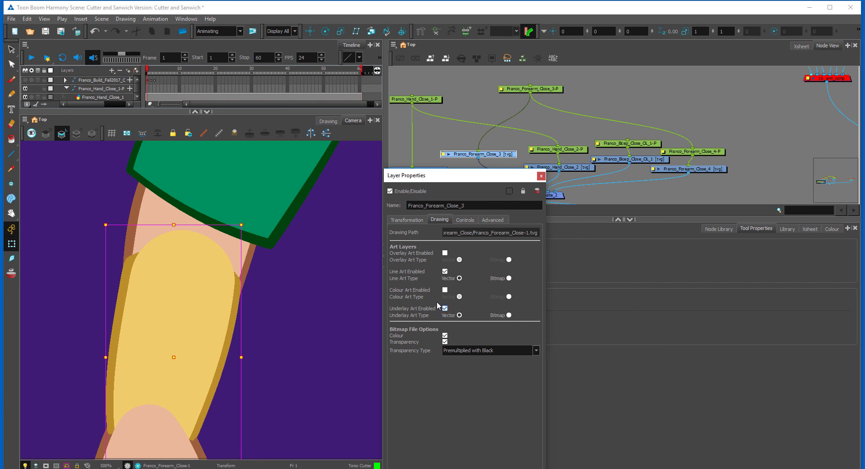
pyautogui.click(445, 307)
pyautogui.click(541, 176)
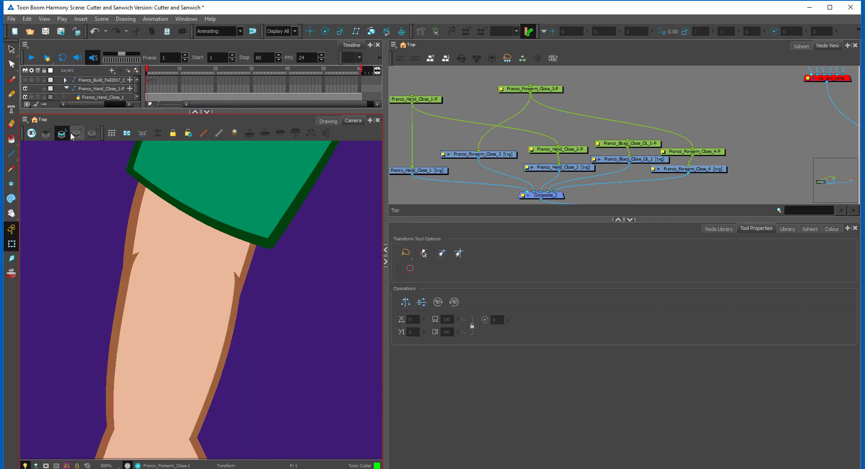
# Delete the contour points forming the pointed outline tip on the left side of the forearm's elbow end
pyautogui.click(11, 64)
pyautogui.moveTo(162, 213)
pyautogui.mouseDown()
pyautogui.moveTo(138, 224)
pyautogui.moveTo(150, 260)
pyautogui.mouseUp()
pyautogui.press('2')
pyautogui.press('2')
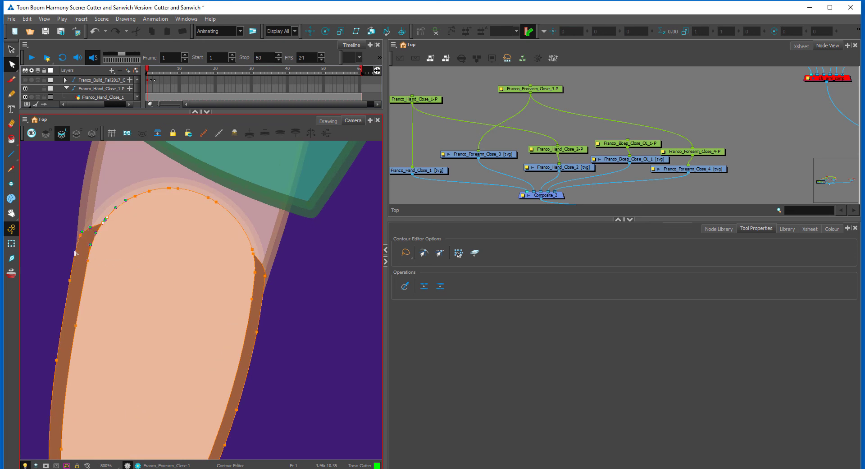
pyautogui.moveTo(86, 244)
pyautogui.mouseDown()
pyautogui.moveTo(122, 247)
pyautogui.moveTo(135, 237)
pyautogui.mouseUp()
pyautogui.press('Delete')
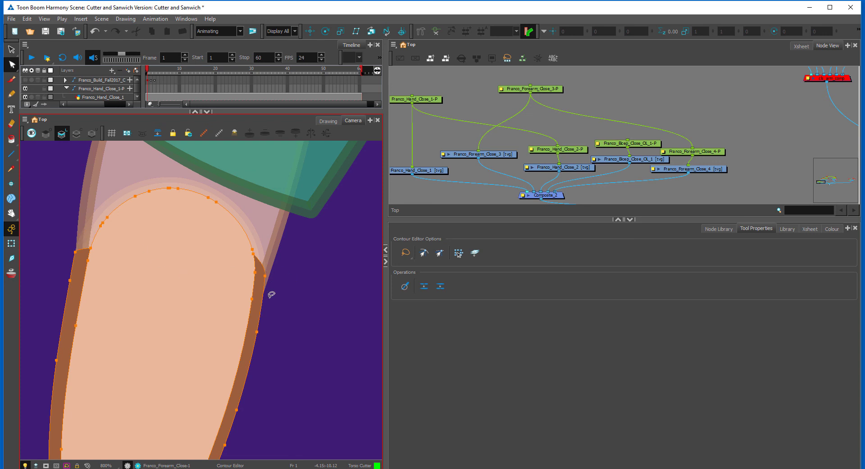
# Delete the contour points at the outline tip on the right side of the forearm's elbow end, tapering it into the bicep outline
pyautogui.moveTo(267, 298)
pyautogui.mouseDown()
pyautogui.moveTo(264, 274)
pyautogui.moveTo(233, 233)
pyautogui.mouseUp()
pyautogui.press('Delete')
pyautogui.click(295, 282)
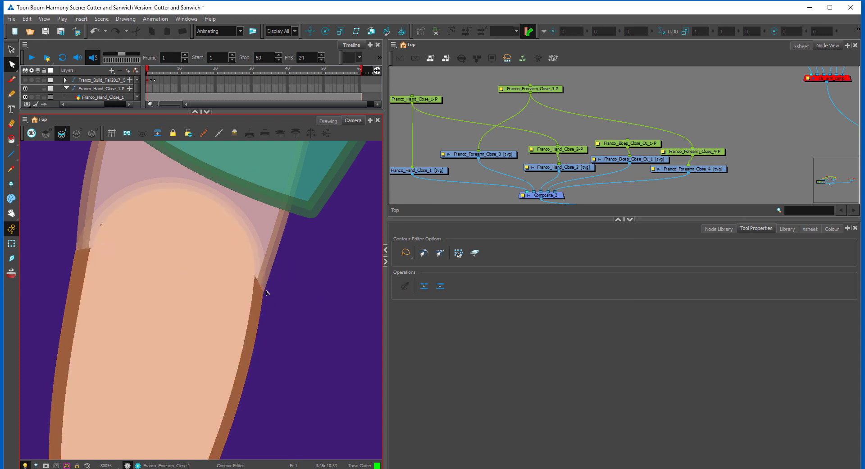
pyautogui.click(261, 316)
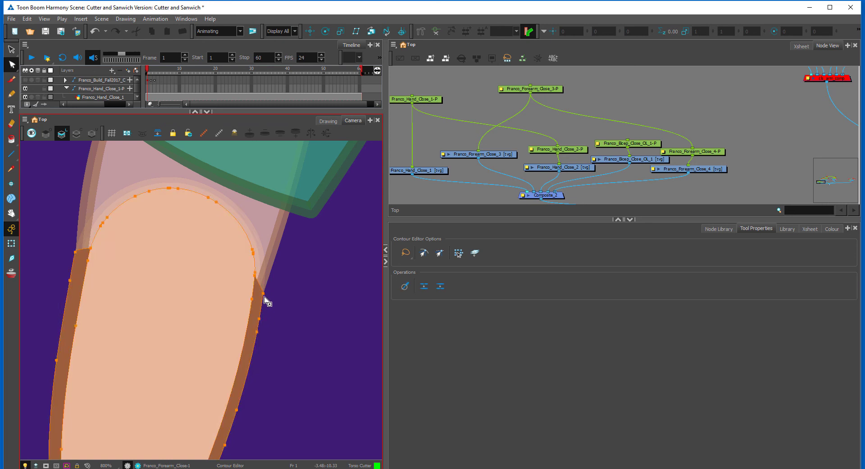
pyautogui.moveTo(264, 294); pyautogui.dragTo(236, 248)
pyautogui.click(295, 285)
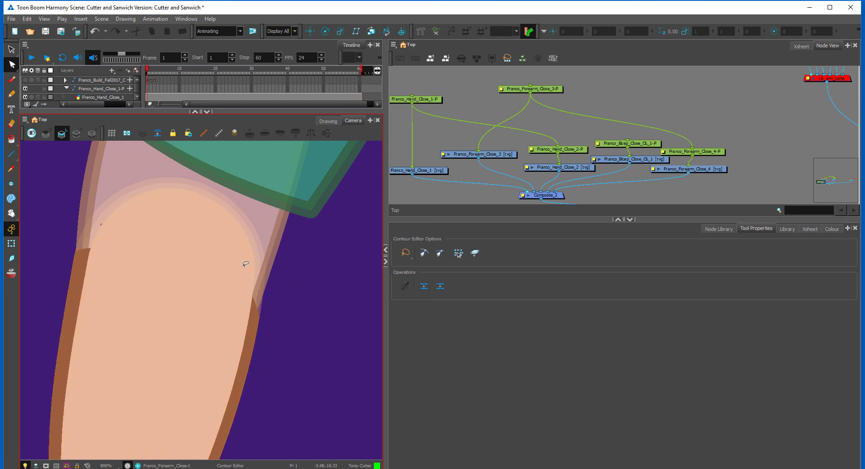
# Remove the stray speck of outline colour left on the upper-left curve of the forearm's rounded elbow end
pyautogui.click(11, 243)
pyautogui.click(82, 265)
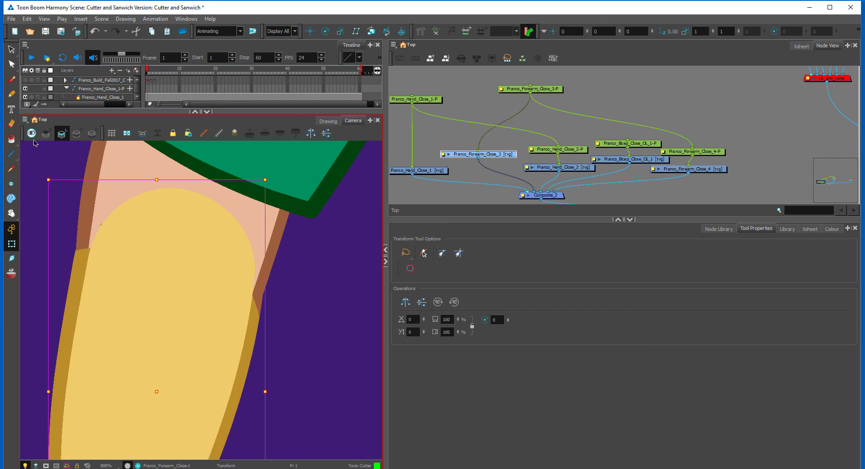
pyautogui.click(11, 66)
pyautogui.click(101, 212)
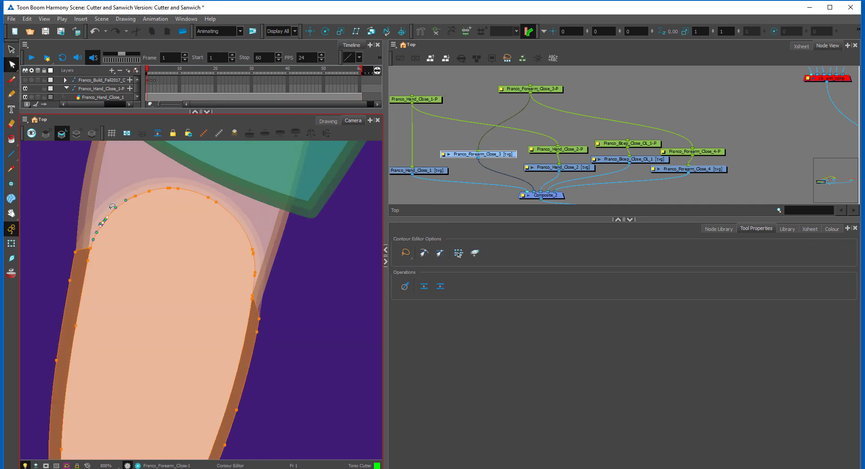
pyautogui.moveTo(109, 222); pyautogui.dragTo(287, 332)
pyautogui.press('2')
pyautogui.press('space')
pyautogui.scroll(2, 263, 263)
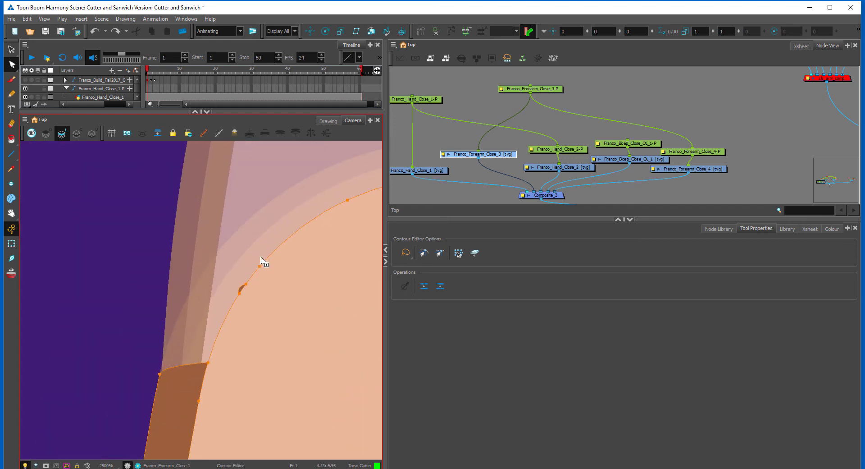
pyautogui.hotkey('alt', 's')
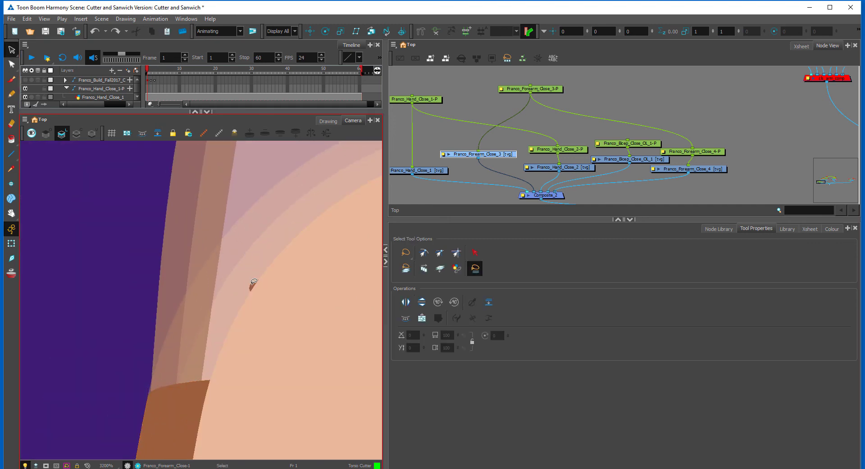
pyautogui.hotkey('alt', 'q')
pyautogui.scroll(-2, 214, 382)
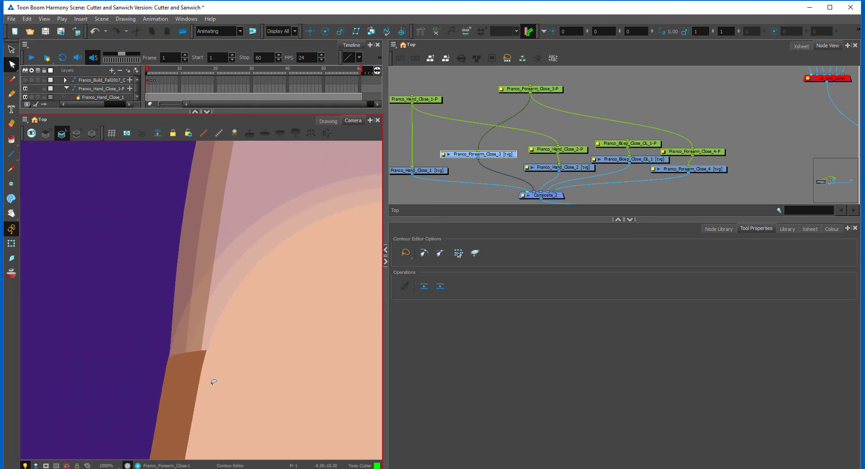
# Cut the left forearm outline's end back into a slanted tip by deleting its upper contour points
pyautogui.click(203, 373)
pyautogui.moveTo(237, 369); pyautogui.dragTo(238, 350)
pyautogui.press('Delete')
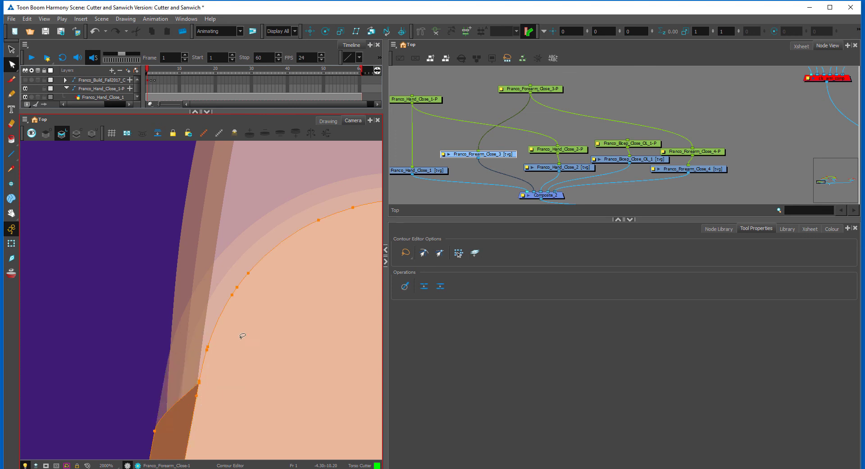
pyautogui.click(11, 243)
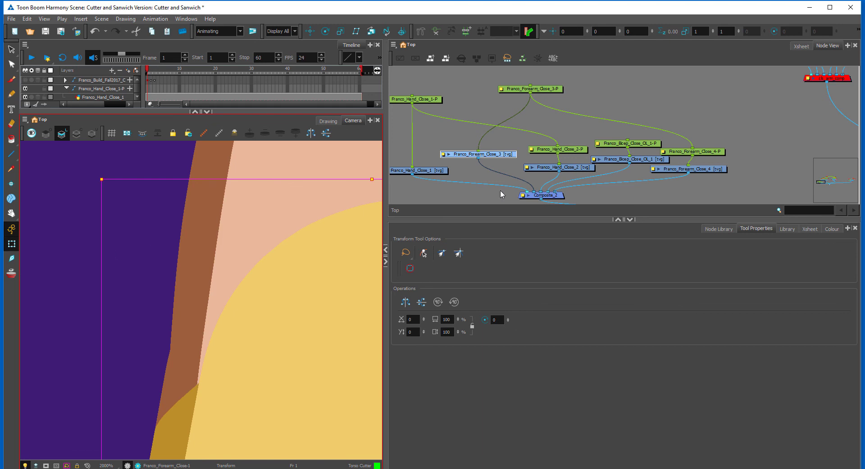
# Deselect everything and examine how the elbow outlines blend, both up close and across the whole arm
pyautogui.click(434, 137)
pyautogui.press('1')
pyautogui.press('1')
pyautogui.press('1')
pyautogui.press('1')
pyautogui.press('1')
pyautogui.press('1')
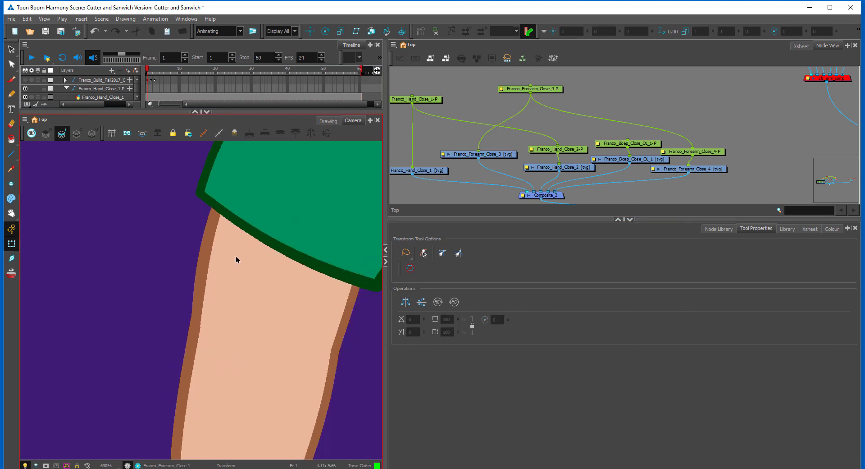
pyautogui.scroll(-3, 280, 390)
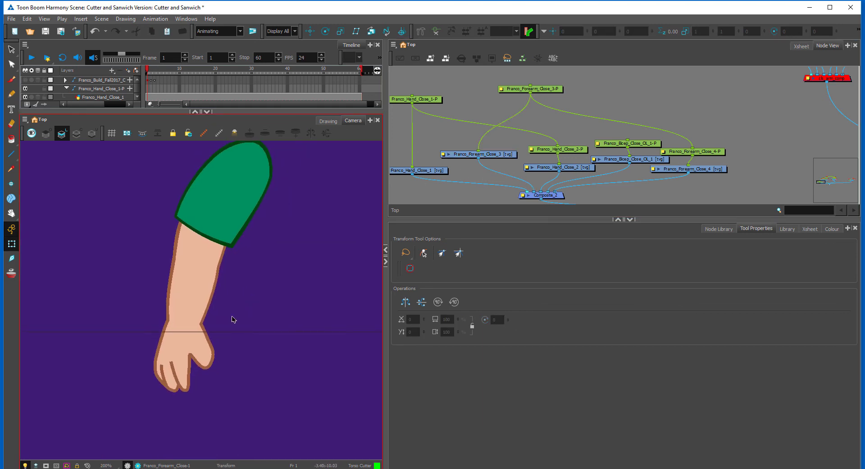
# Place the pivot of the Franco_Forearm_Close_3-P peg at the elbow joint with the Translate tool
pyautogui.click(199, 306)
pyautogui.click(538, 92)
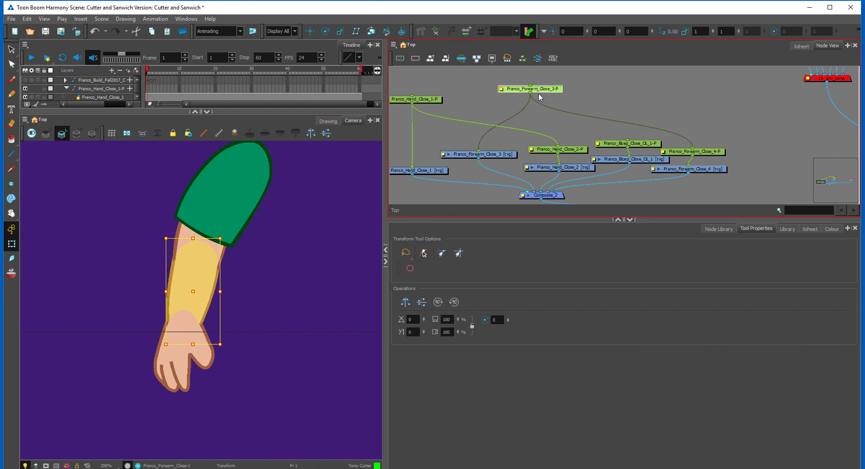
pyautogui.click(310, 31)
pyautogui.scroll(-4, 268, 228)
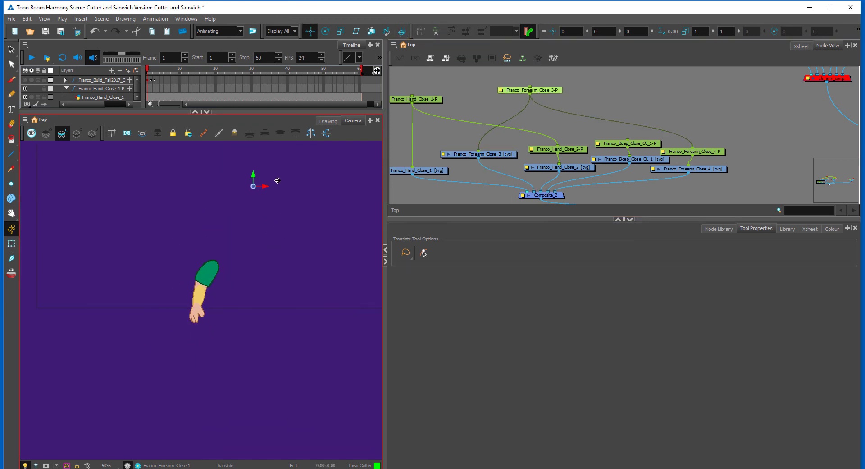
pyautogui.moveTo(254, 187); pyautogui.dragTo(203, 290)
pyautogui.scroll(5, 207, 294)
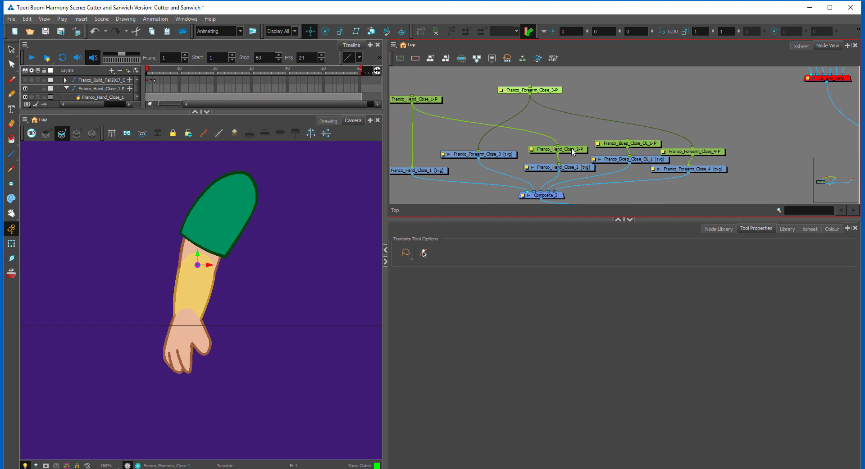
# Place the pivot of the Franco_Hand_Close_1-P peg at the wrist joint
pyautogui.click(431, 101)
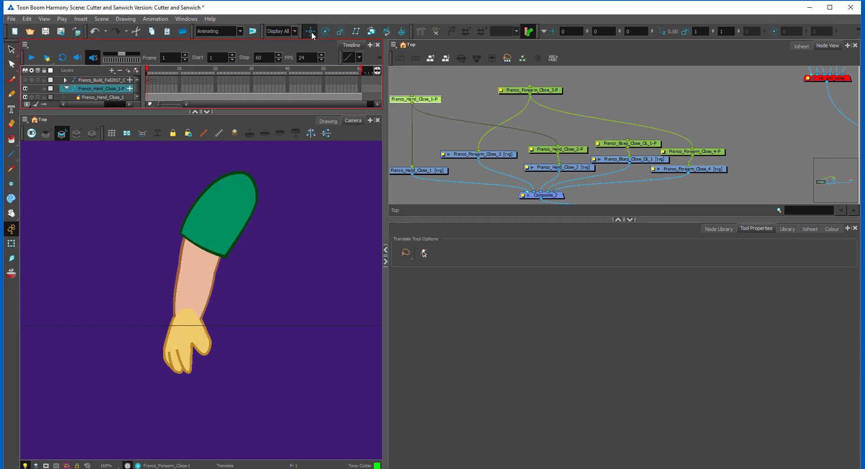
pyautogui.scroll(-2, 251, 272)
pyautogui.scroll(-3, 306, 195)
pyautogui.moveTo(253, 187)
pyautogui.mouseDown()
pyautogui.moveTo(205, 271)
pyautogui.moveTo(193, 313)
pyautogui.mouseUp()
pyautogui.scroll(3, 193, 313)
pyautogui.scroll(1, 194, 315)
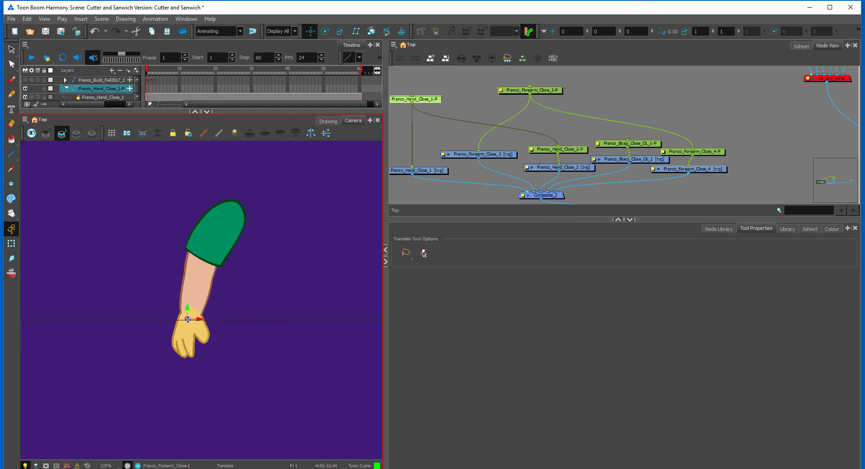
# Place the pivot of the Franco_Forearm_Close_4-P peg at the elbow and match it against the Franco_Forearm_Close_3-P pivot
pyautogui.click(703, 152)
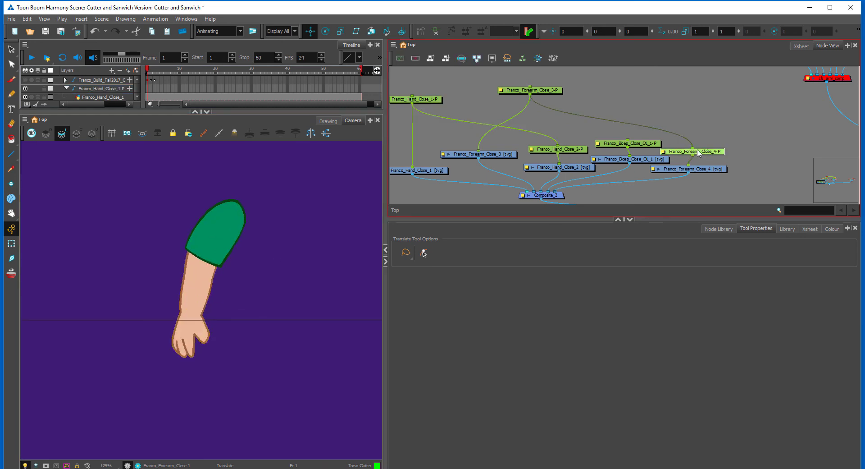
pyautogui.scroll(-1, 321, 222)
pyautogui.scroll(-3, 320, 222)
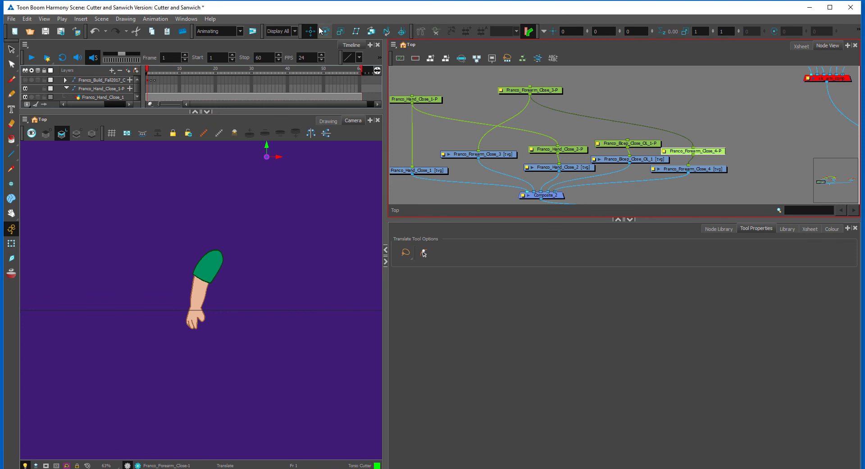
pyautogui.press('1')
pyautogui.moveTo(267, 161); pyautogui.dragTo(196, 296)
pyautogui.press('2')
pyautogui.press('2')
pyautogui.press('2')
pyautogui.press('2')
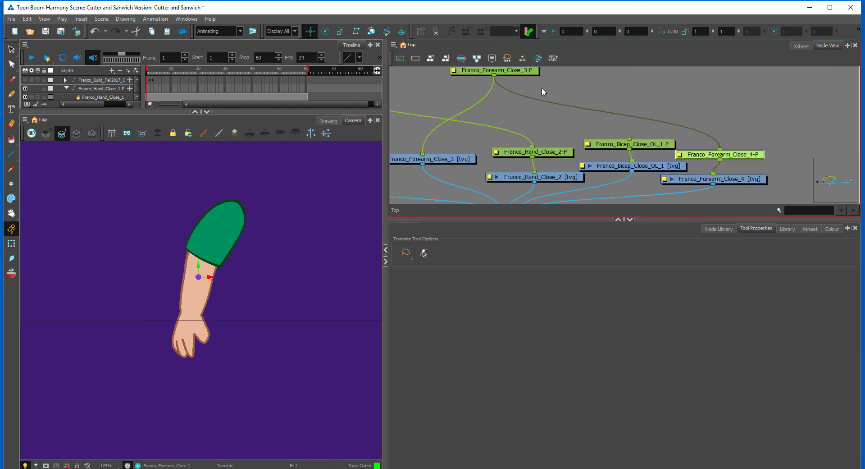
pyautogui.click(532, 72)
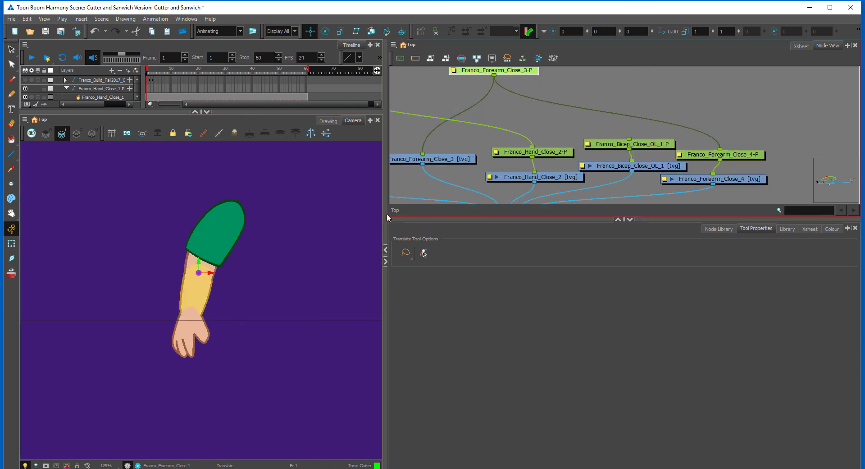
pyautogui.click(721, 154)
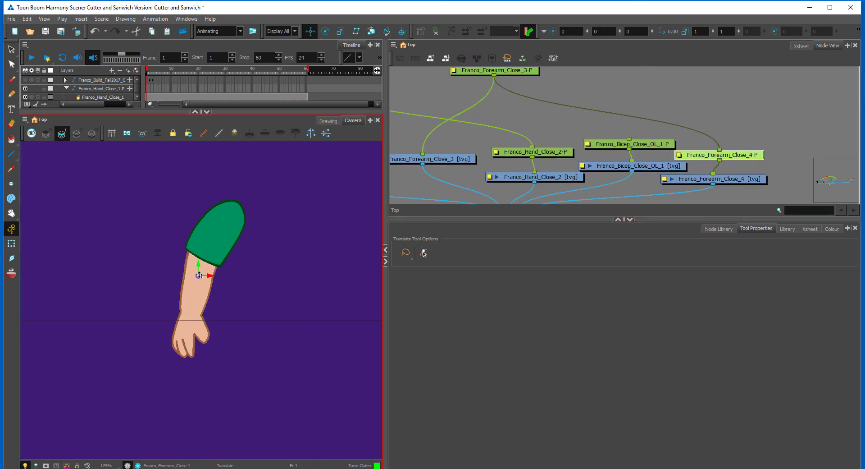
# Place the pivot of the Franco_Bicep_Close_OL_1-P peg inside the shoulder end of the sleeve and return to the Transform tool
pyautogui.click(221, 237)
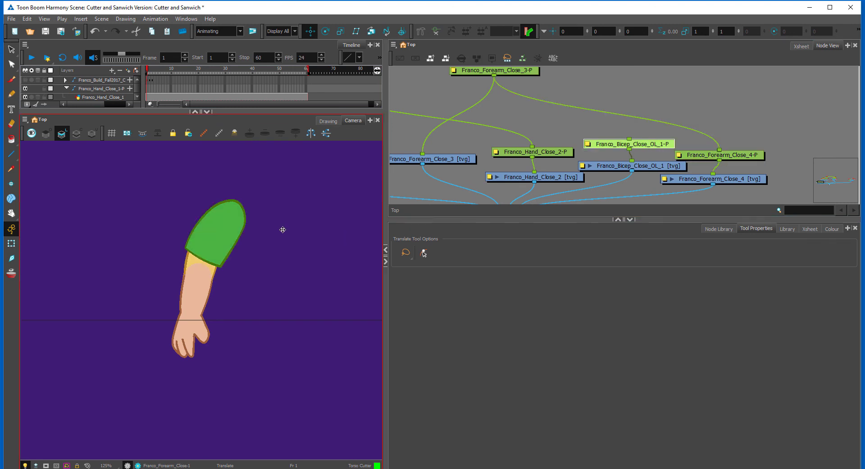
pyautogui.press('2')
pyautogui.press('2')
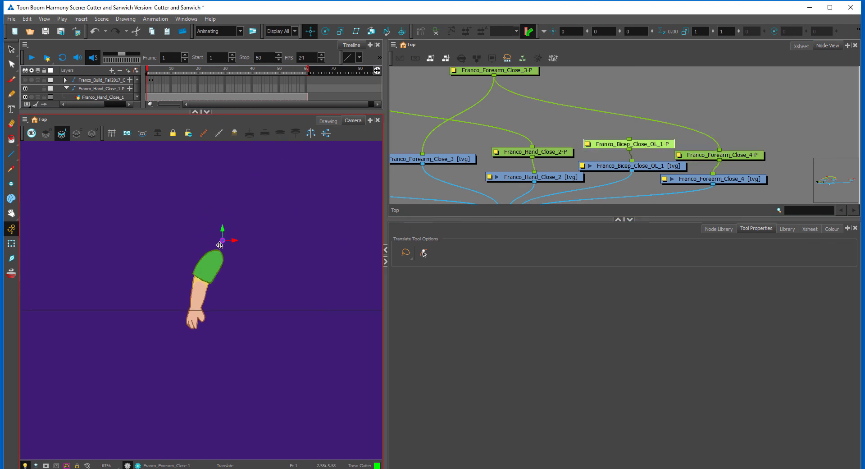
pyautogui.click(11, 243)
pyautogui.scroll(4, 220, 325)
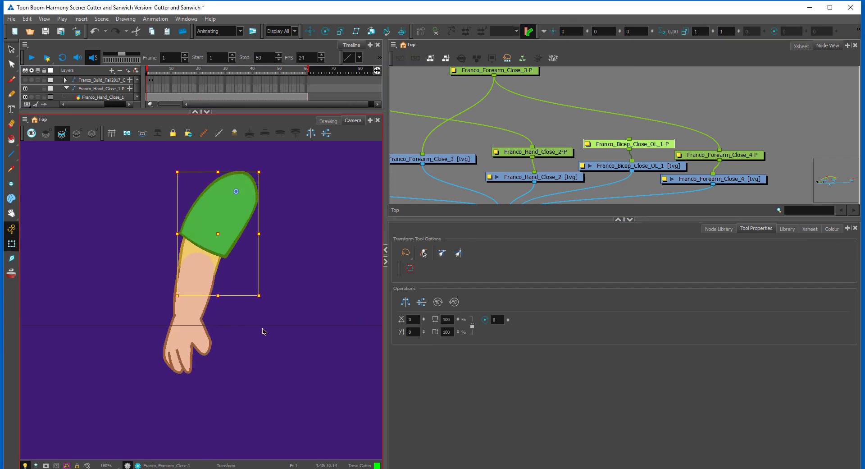
# Move the Franco_Forearm_Close_3-P peg higher above the hand and forearm nodes in the network
pyautogui.click(184, 353)
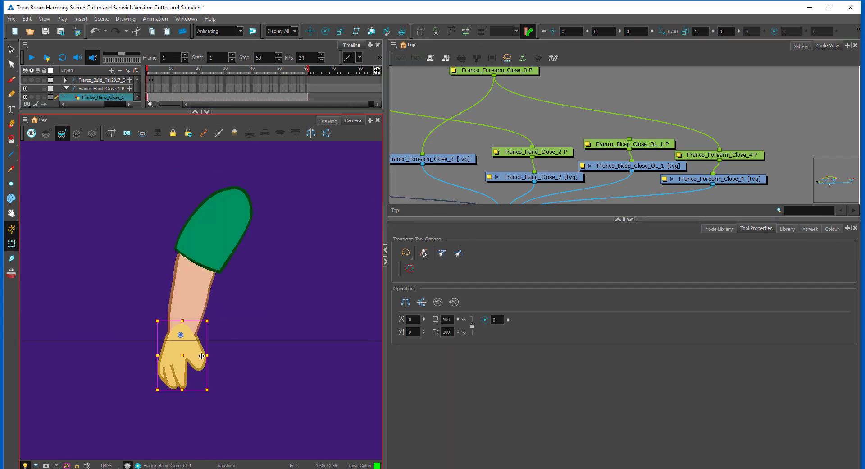
pyautogui.press('b')
pyautogui.click(546, 136)
pyautogui.press('1')
pyautogui.press('1')
pyautogui.press('1')
pyautogui.moveTo(560, 99); pyautogui.dragTo(555, 93)
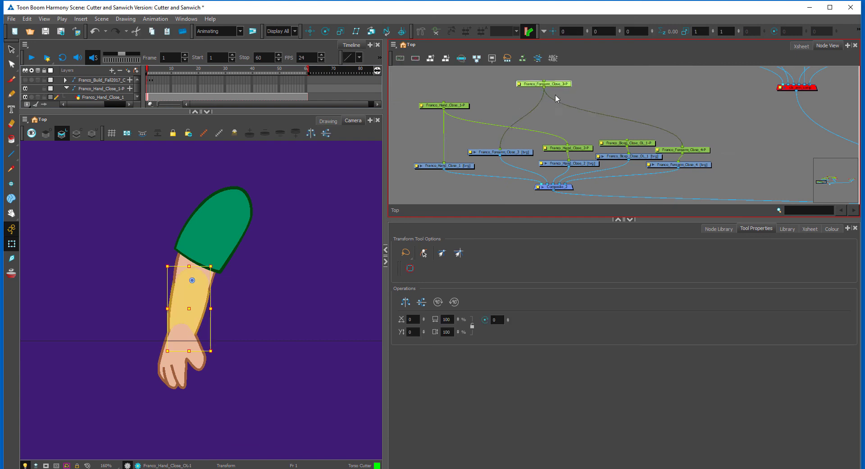
pyautogui.scroll(3, 572, 149)
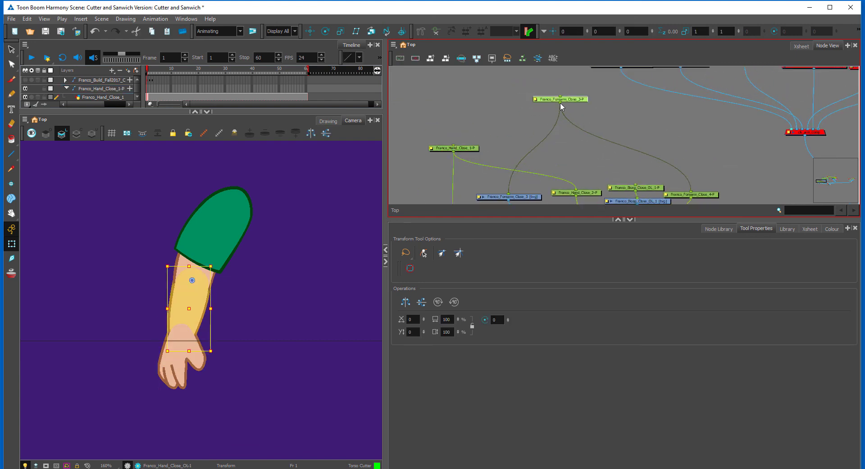
# Parent the Franco_Hand_Close_1-P peg under Franco_Forearm_Close_3-P, and that forearm peg under Franco_Bicep_Close_OL_1-P, raised above the arm nodes
pyautogui.click(627, 187)
pyautogui.moveTo(649, 191); pyautogui.dragTo(650, 110)
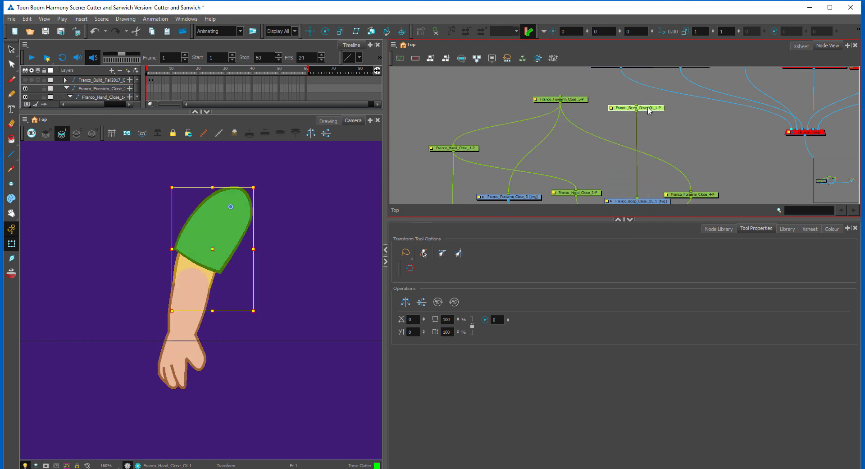
pyautogui.moveTo(583, 103); pyautogui.dragTo(559, 120)
pyautogui.scroll(3, 601, 124)
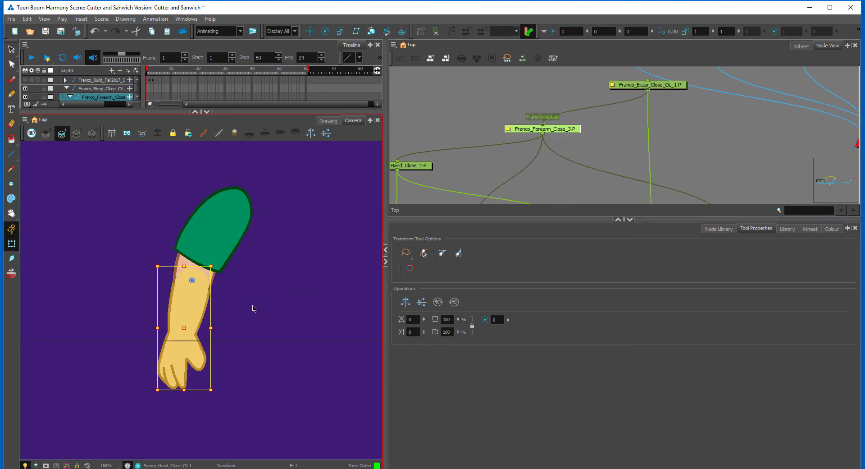
# Rotate the forearm and hand together outward around the elbow pivot, and inspect how the bent joint blends
pyautogui.click(186, 357)
pyautogui.press('b')
pyautogui.press('b')
pyautogui.moveTo(218, 396); pyautogui.dragTo(300, 294)
pyautogui.moveTo(230, 309); pyautogui.dragTo(229, 308)
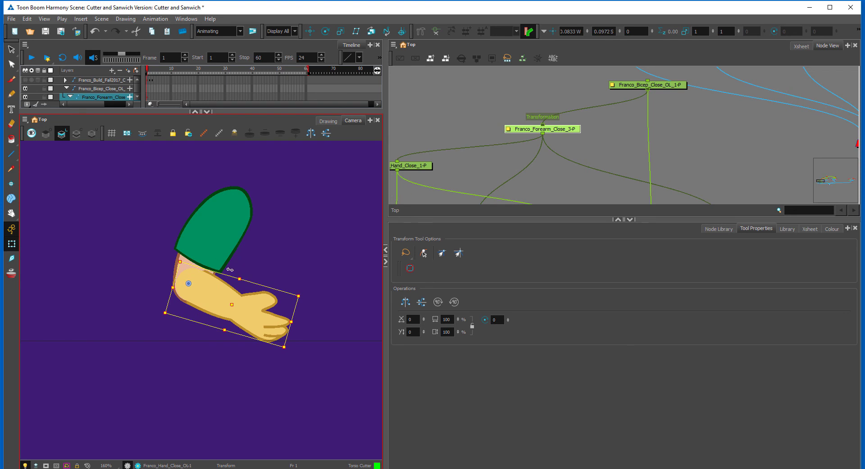
pyautogui.press('2')
pyautogui.click(437, 189)
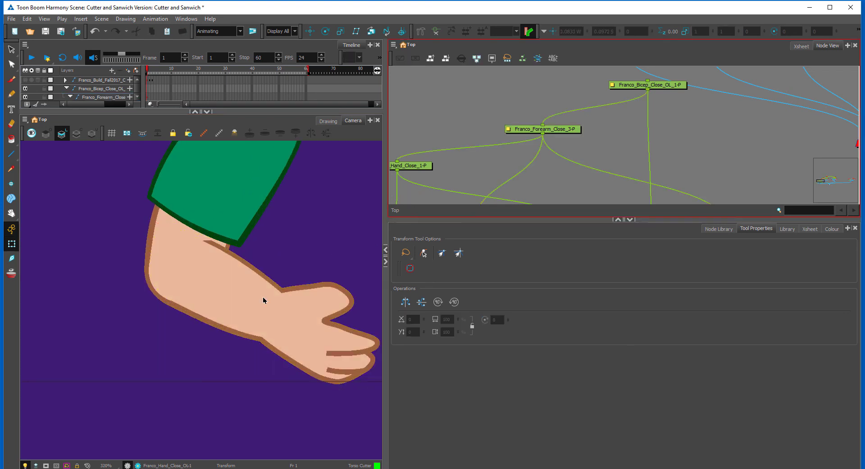
pyautogui.click(241, 306)
pyautogui.moveTo(242, 297)
pyautogui.mouseDown()
pyautogui.moveTo(298, 338)
pyautogui.moveTo(279, 328)
pyautogui.moveTo(274, 300)
pyautogui.moveTo(276, 312)
pyautogui.moveTo(247, 315)
pyautogui.moveTo(324, 363)
pyautogui.moveTo(338, 343)
pyautogui.moveTo(302, 323)
pyautogui.moveTo(324, 316)
pyautogui.moveTo(302, 319)
pyautogui.moveTo(326, 351)
pyautogui.mouseUp()
pyautogui.click(328, 361)
pyautogui.click(445, 103)
pyautogui.scroll(-5, 273, 318)
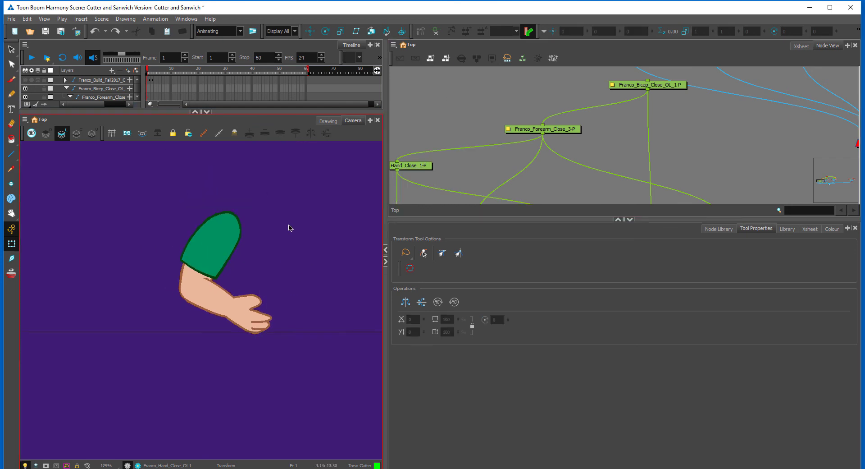
# Enable the disabled full-character nodes near the bottom of the network and frame the boy's head and torso for viewing
pyautogui.scroll(-4, 286, 265)
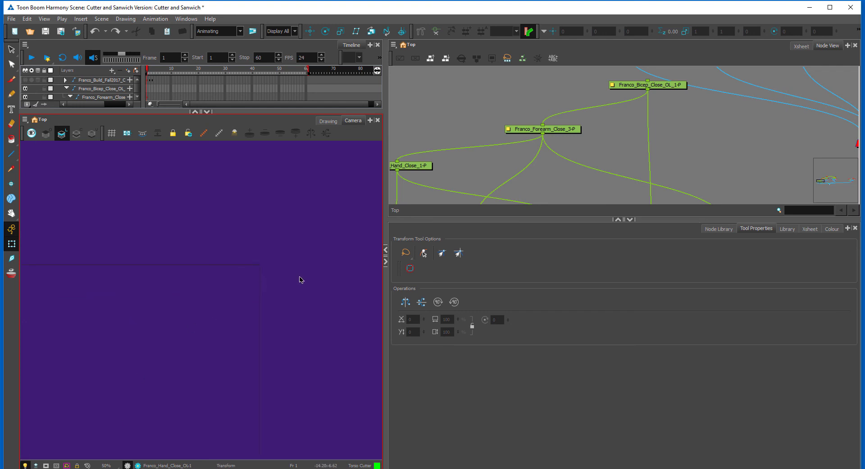
pyautogui.scroll(-1, 311, 262)
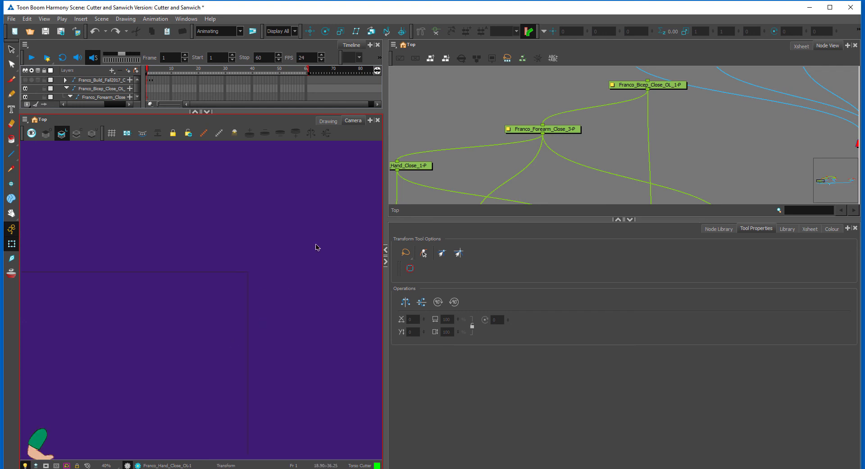
pyautogui.scroll(-4, 612, 153)
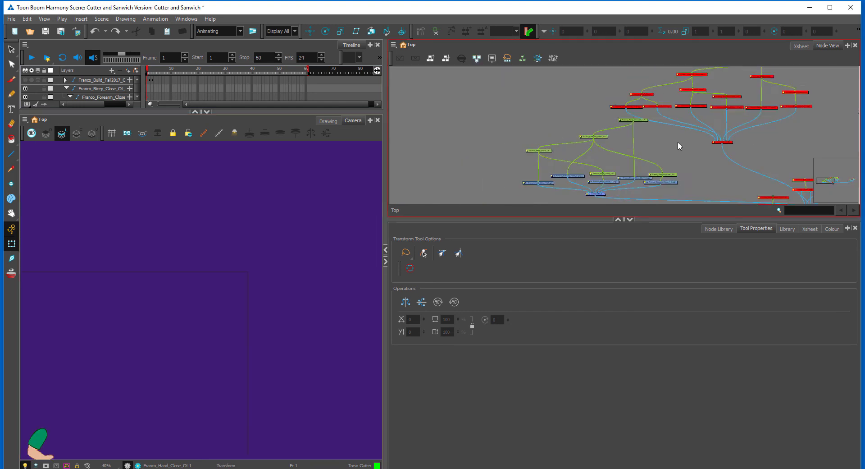
pyautogui.scroll(-2, 680, 145)
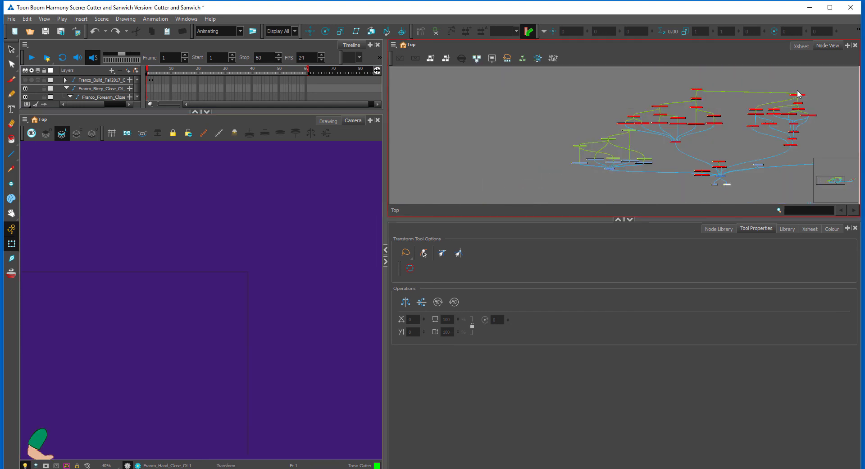
pyautogui.click(719, 166)
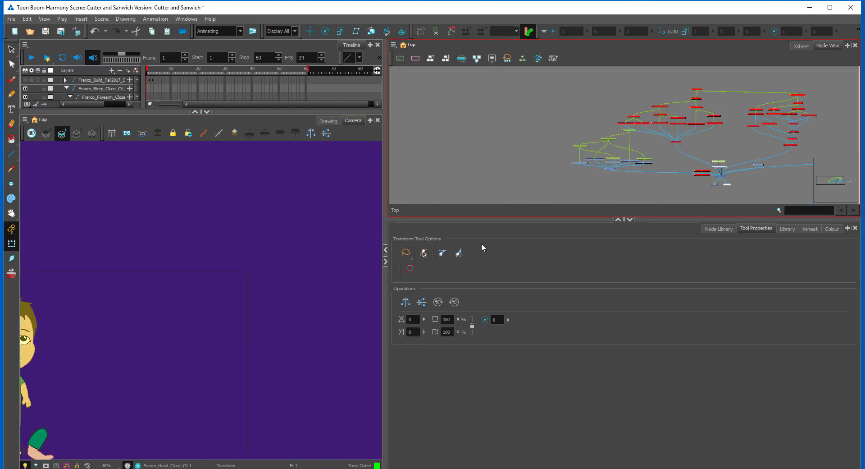
pyautogui.moveTo(209, 326); pyautogui.dragTo(353, 287)
pyautogui.scroll(5, 251, 332)
pyautogui.moveTo(151, 337); pyautogui.dragTo(333, 330)
pyautogui.moveTo(259, 313); pyautogui.dragTo(263, 259)
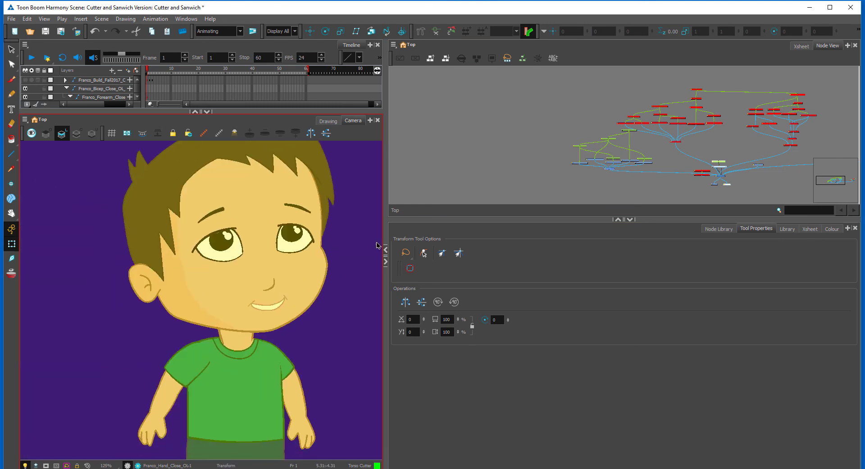
pyautogui.click(439, 156)
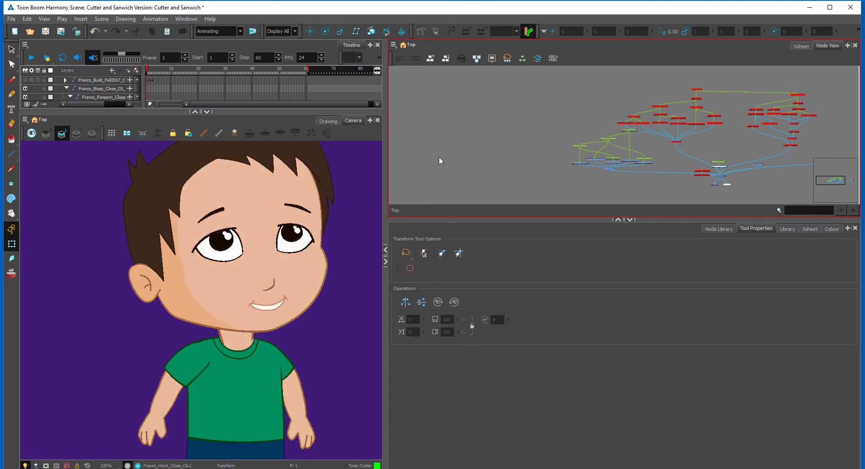
# Save the Cutter and Sanwich scene and close it
pyautogui.click(11, 18)
pyautogui.click(13, 72)
pyautogui.click(852, 7)
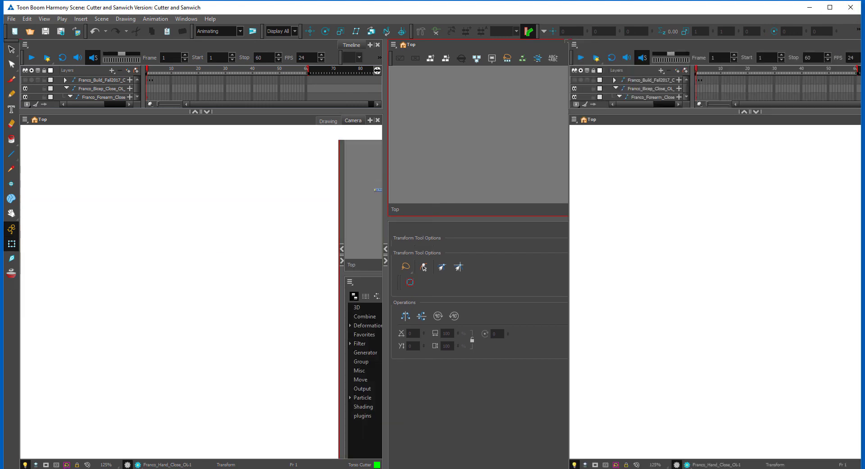